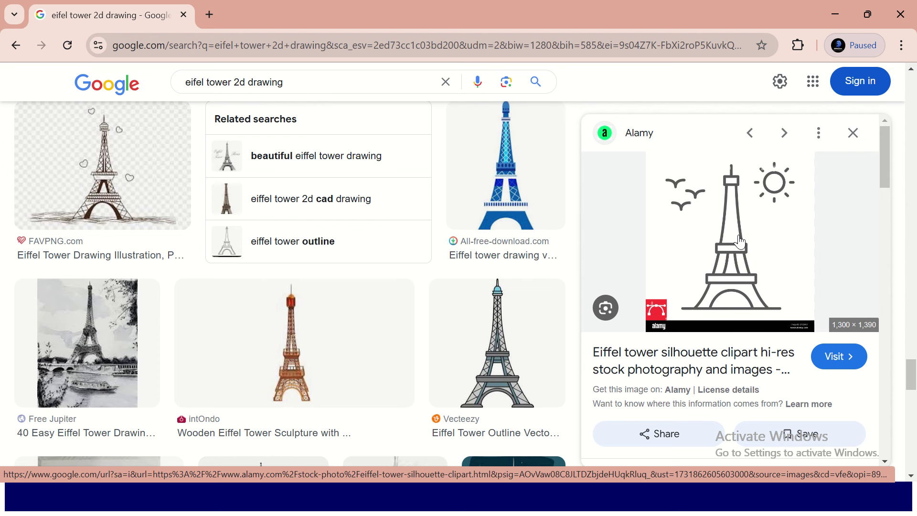
Step: Switch to Ansys Workbench and add a Modal analysis system to the project schematic
key(alt+Tab)
click(718, 188)
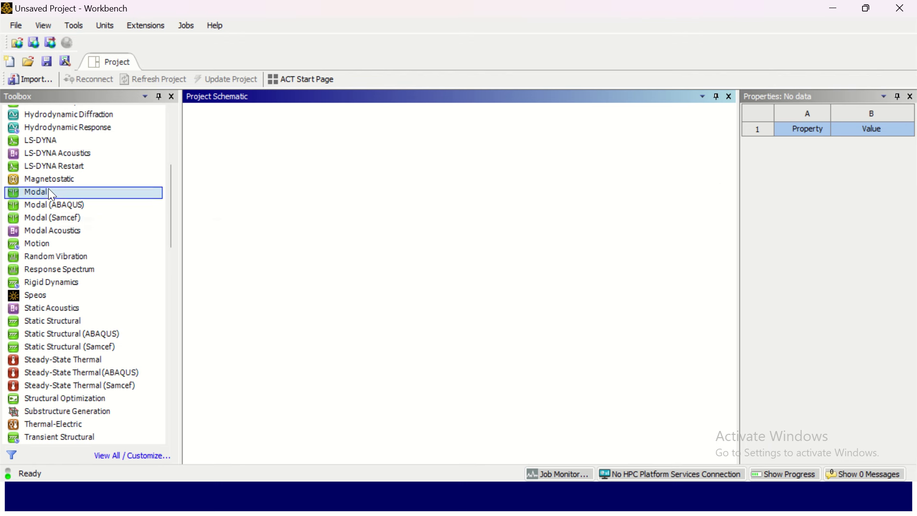
click(868, 12)
click(776, 13)
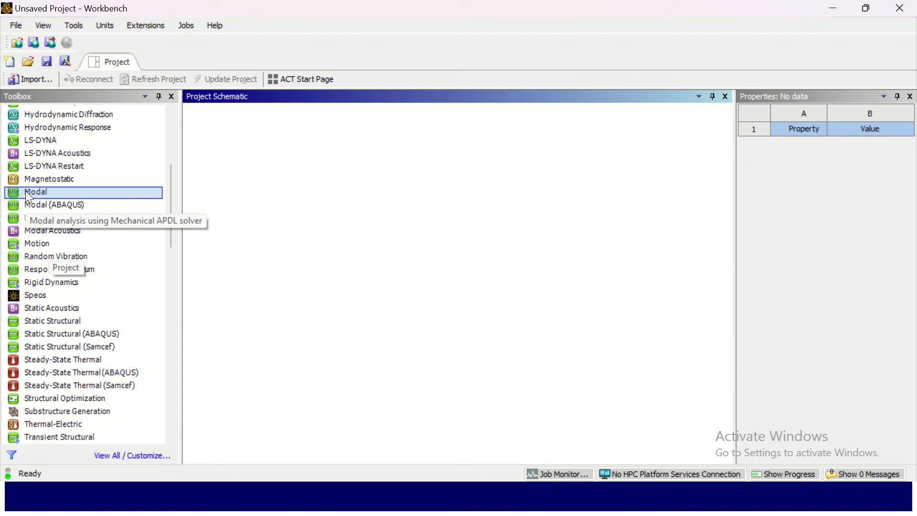
drag(24, 190, 338, 250)
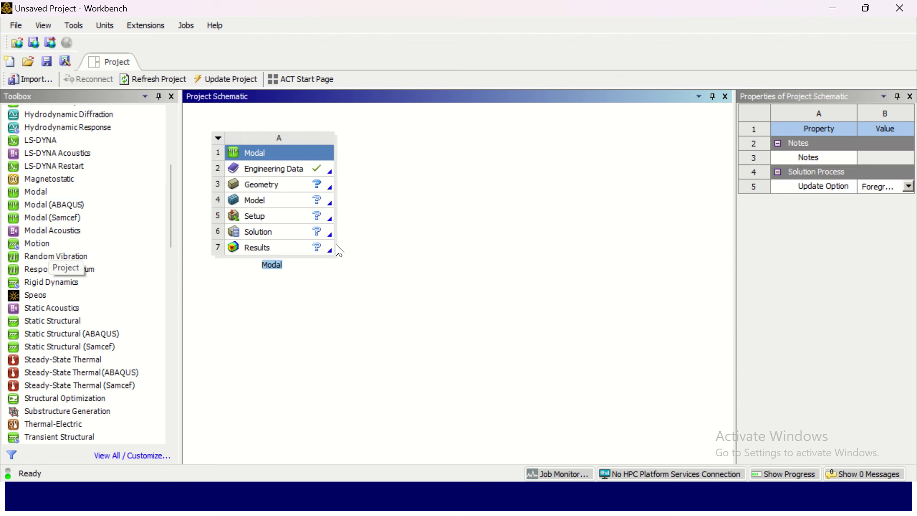
Step: Create new SpaceClaim geometry for the Modal system's Geometry cell
click(300, 186)
right_click(300, 187)
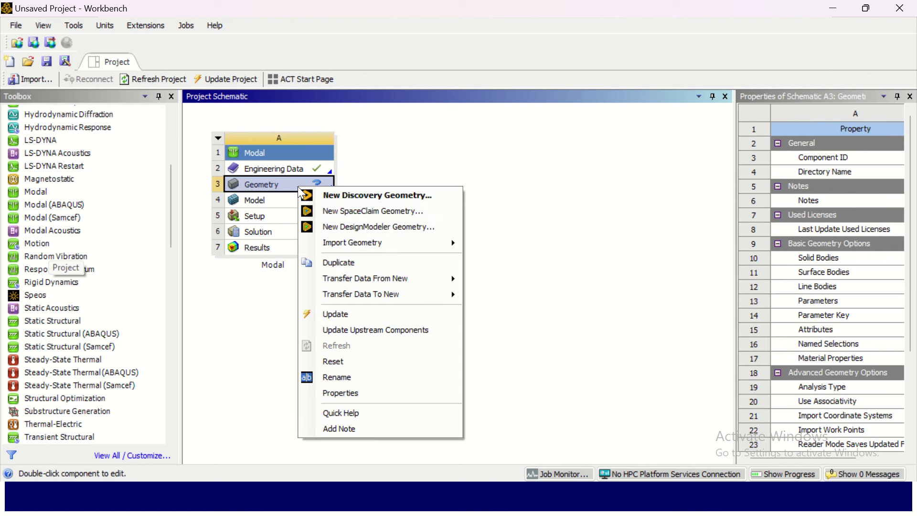
click(366, 212)
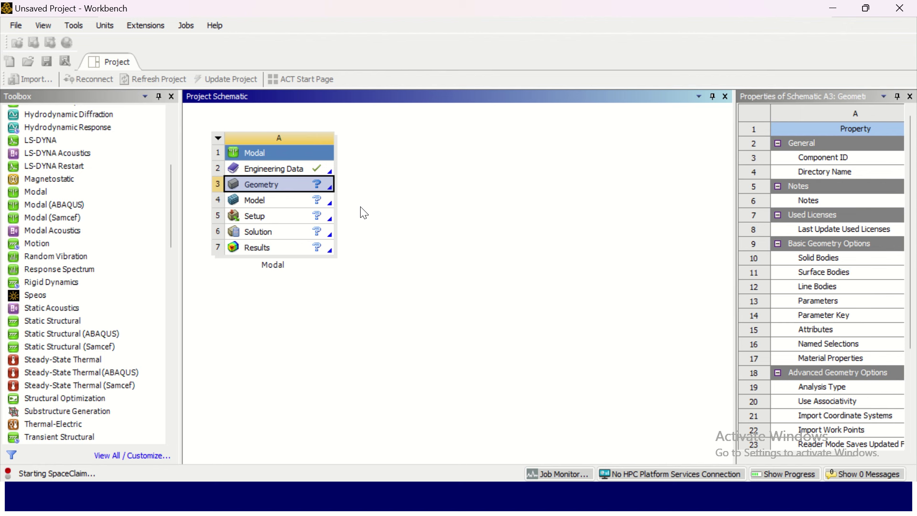
Step: Close the Finite Element Analysis folder window and the 2.1_AY-24-25 Word document, returning to the Eiffel tower reference image
key(alt+Tab)
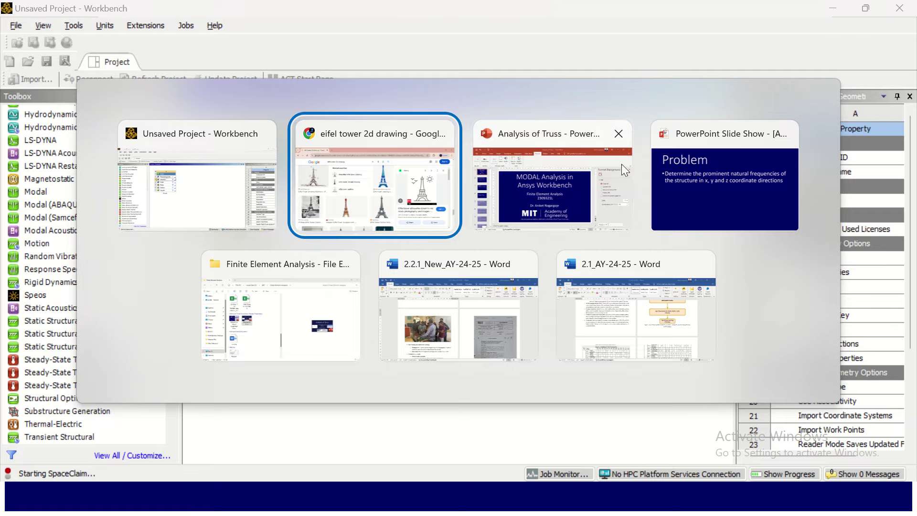
click(362, 186)
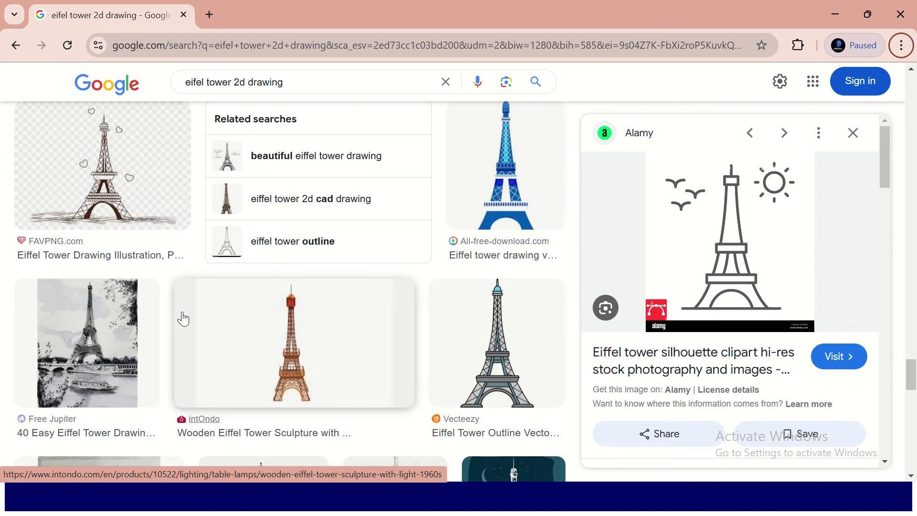
key(alt+Tab)
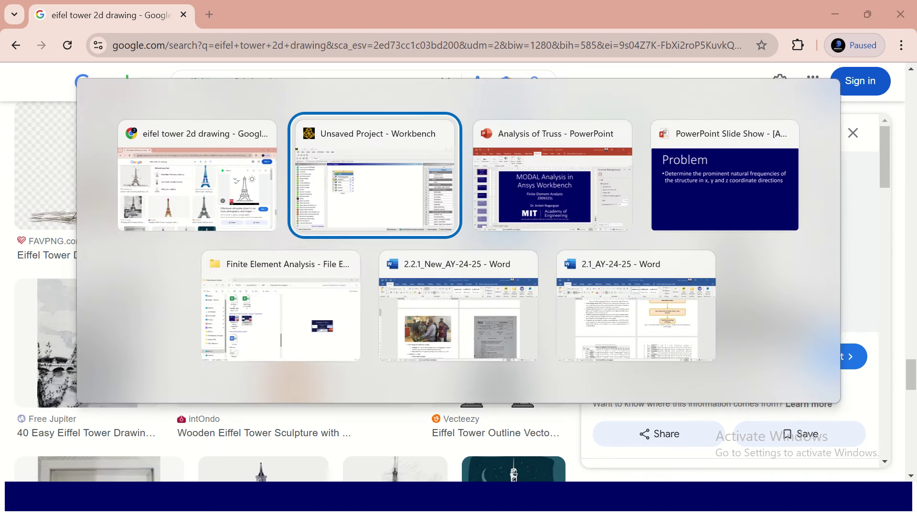
click(349, 262)
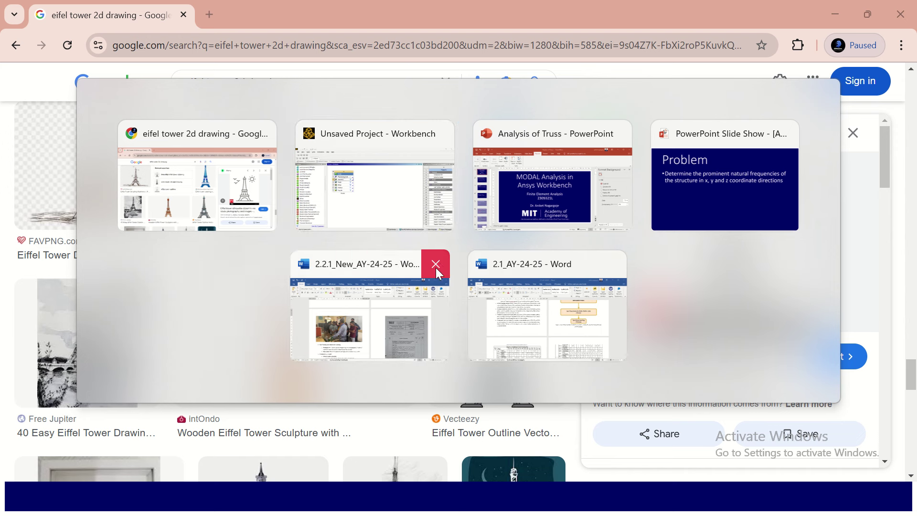
click(613, 266)
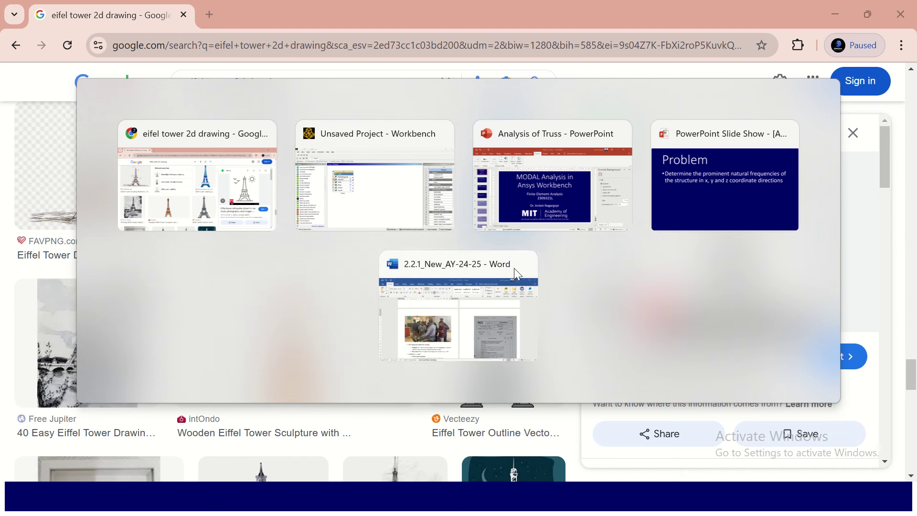
click(525, 265)
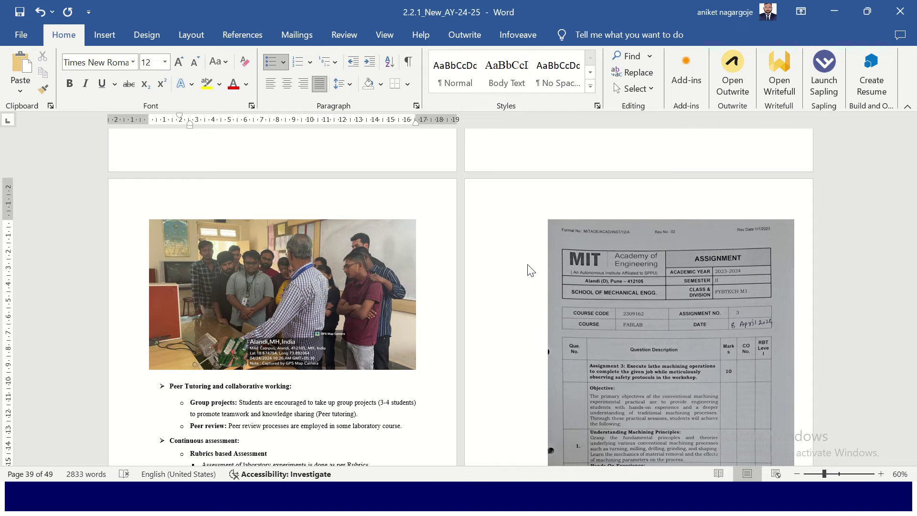
key(alt+Tab)
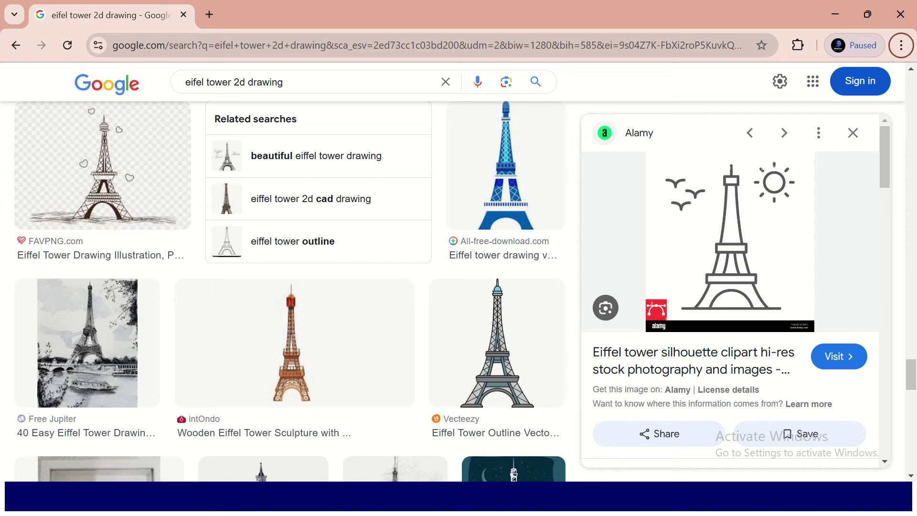
Step: Switch to the SpaceClaim window with the new Modal design
key(alt+Tab)
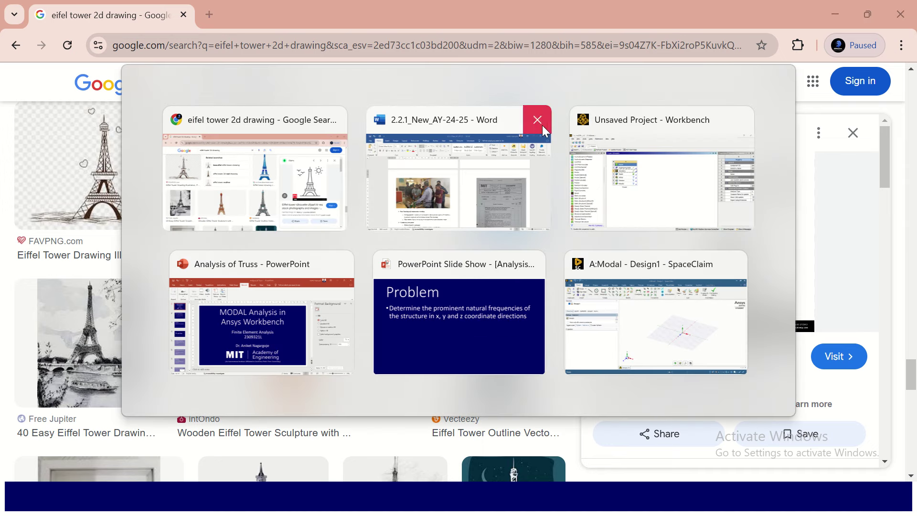
click(515, 344)
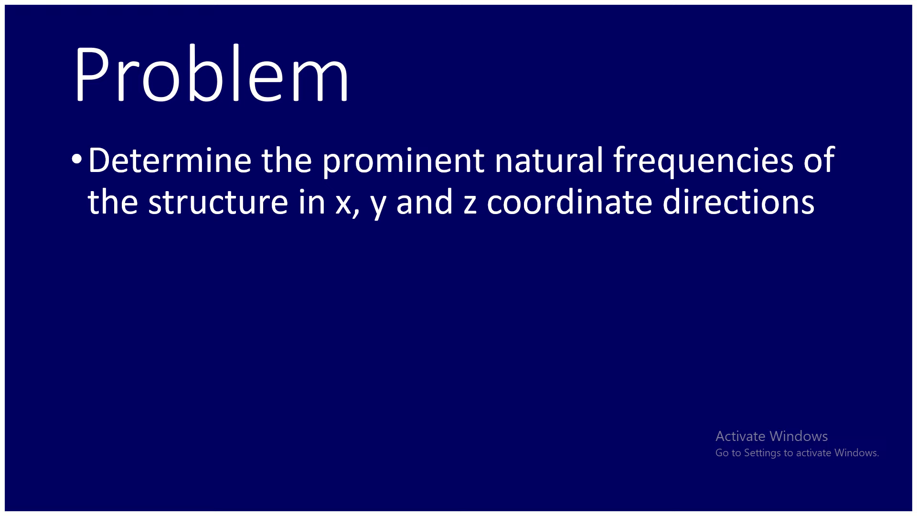
key(alt+Tab)
key(Escape)
key(alt+Tab)
key(alt+Tab)
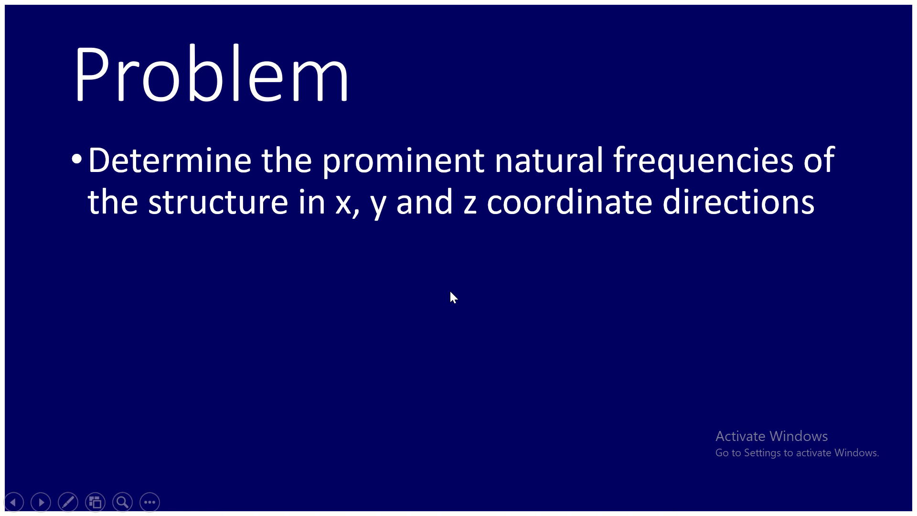
key(alt+Tab)
click(401, 139)
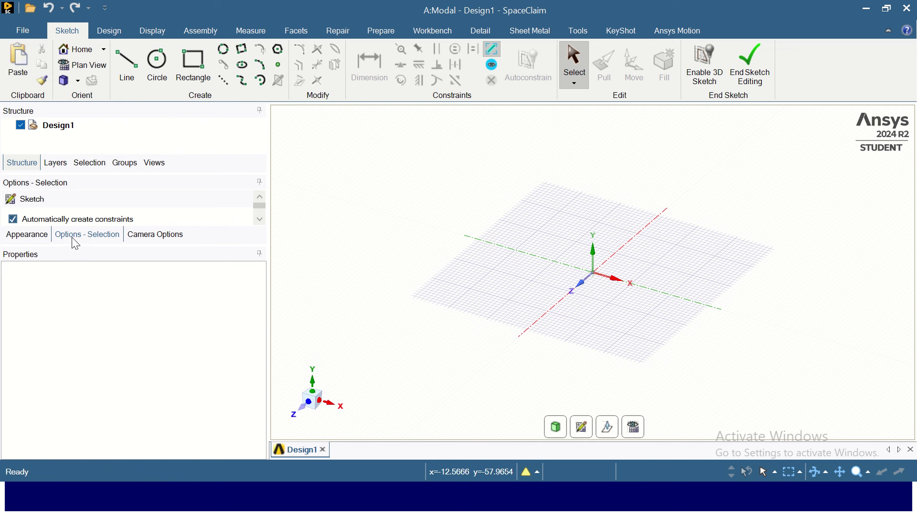
Step: Enlarge the sketch options area and enable Layout Sketch
drag(75, 244, 69, 330)
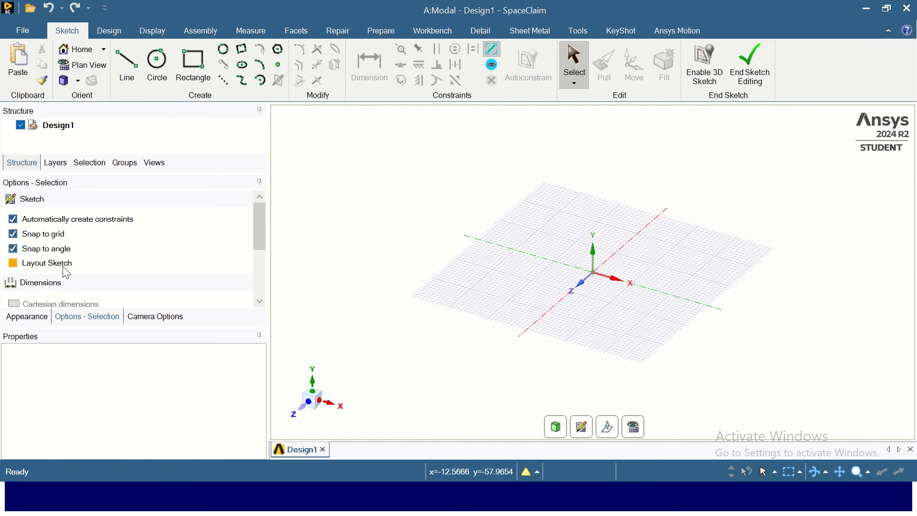
click(63, 267)
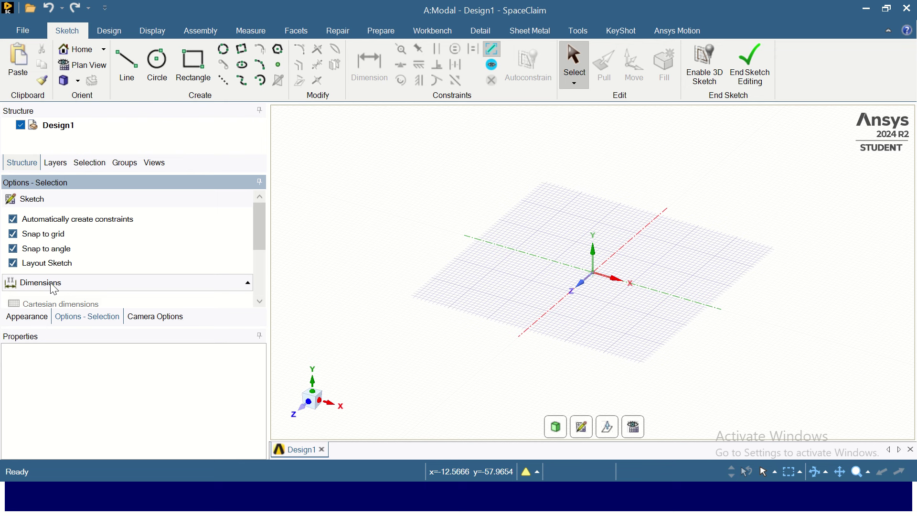
Step: Set the document's length unit to Meters in the SpaceClaim options
click(23, 37)
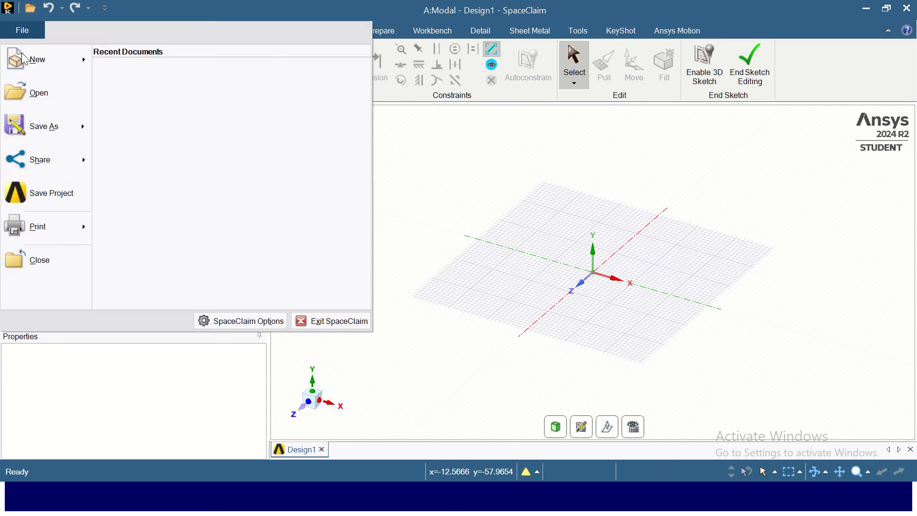
click(391, 321)
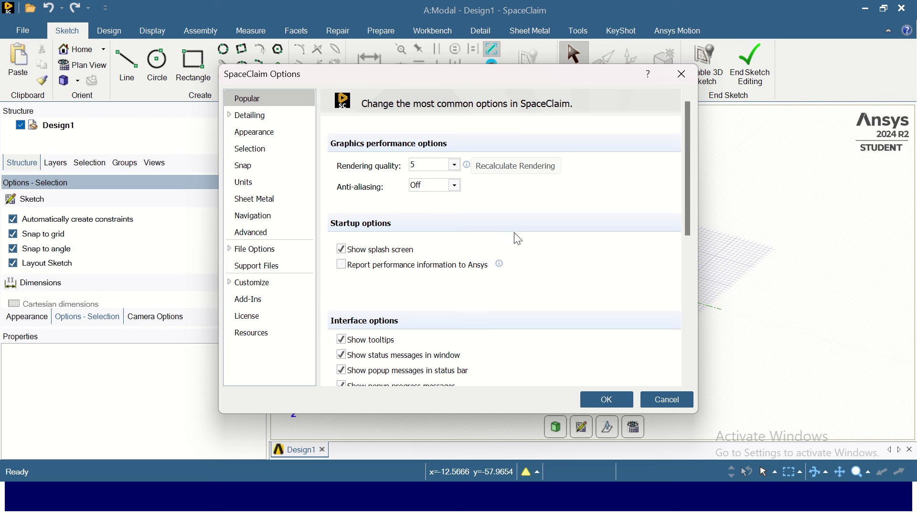
click(233, 182)
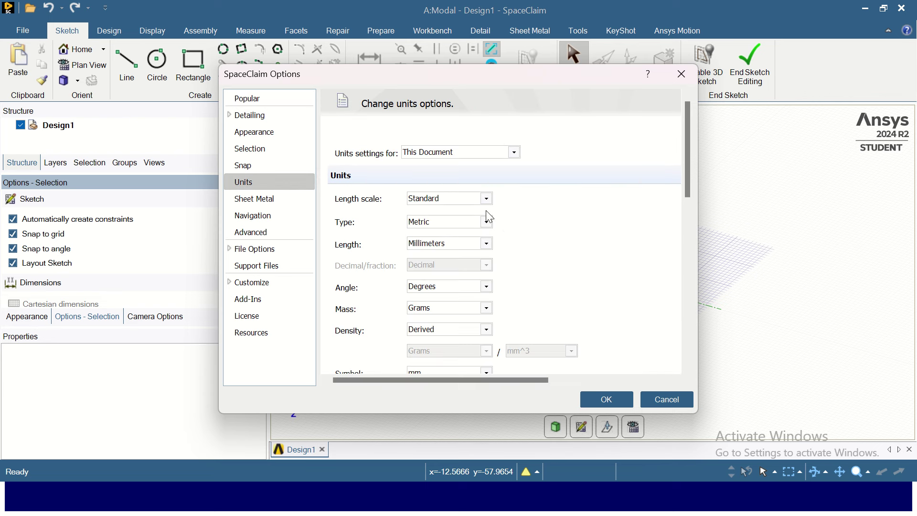
click(474, 246)
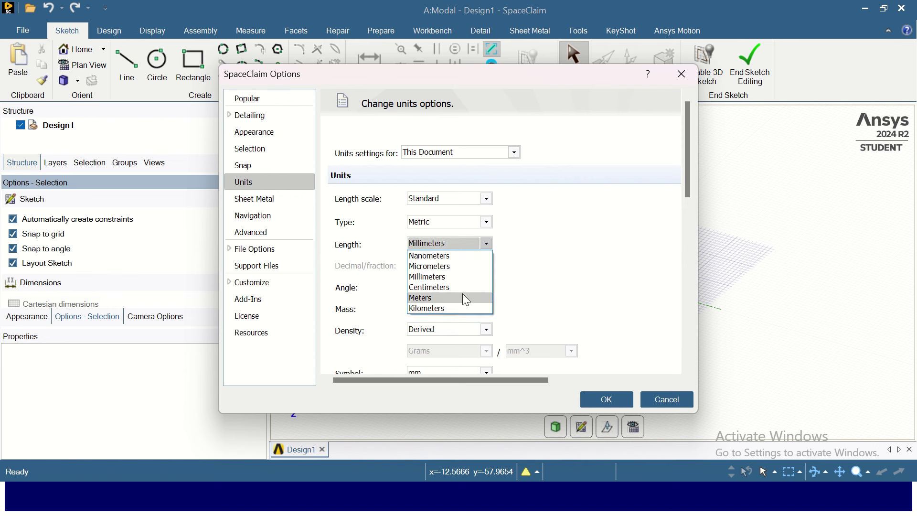
click(462, 297)
click(620, 399)
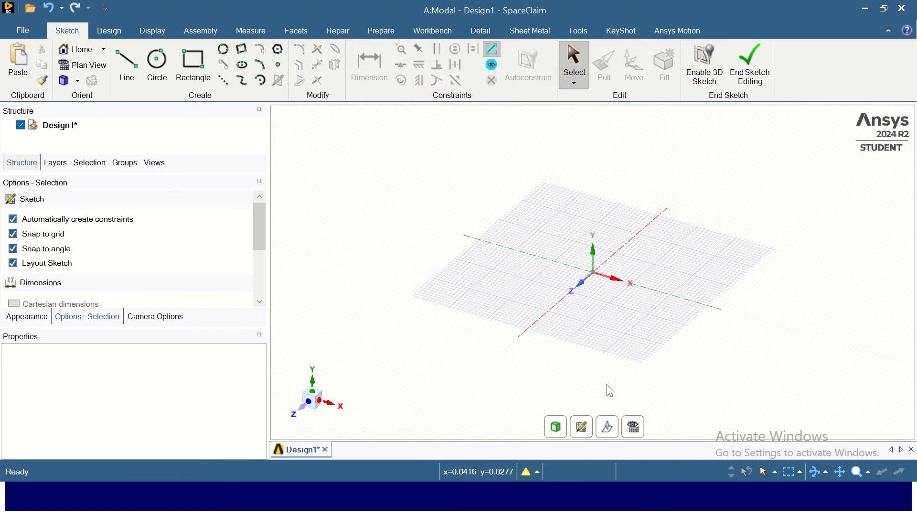
Step: Select the XY plane as a new sketch plane and turn it to plan view
click(583, 426)
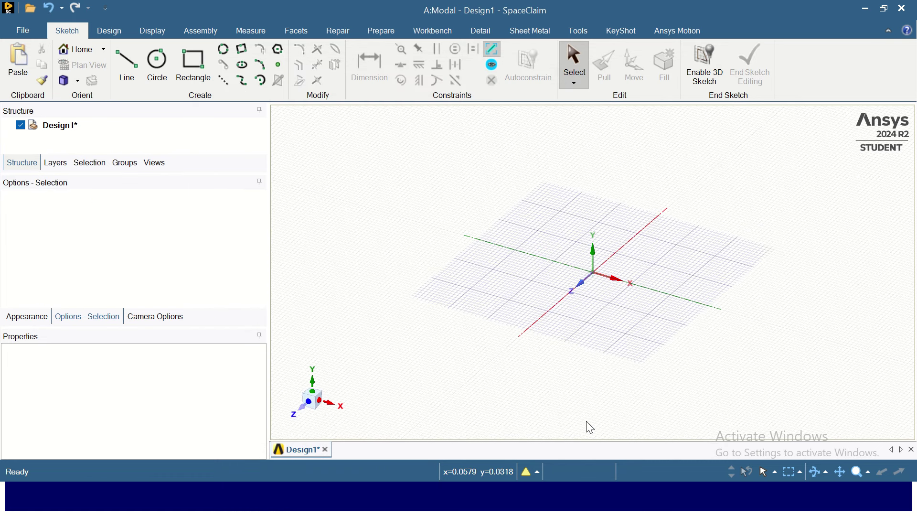
click(669, 270)
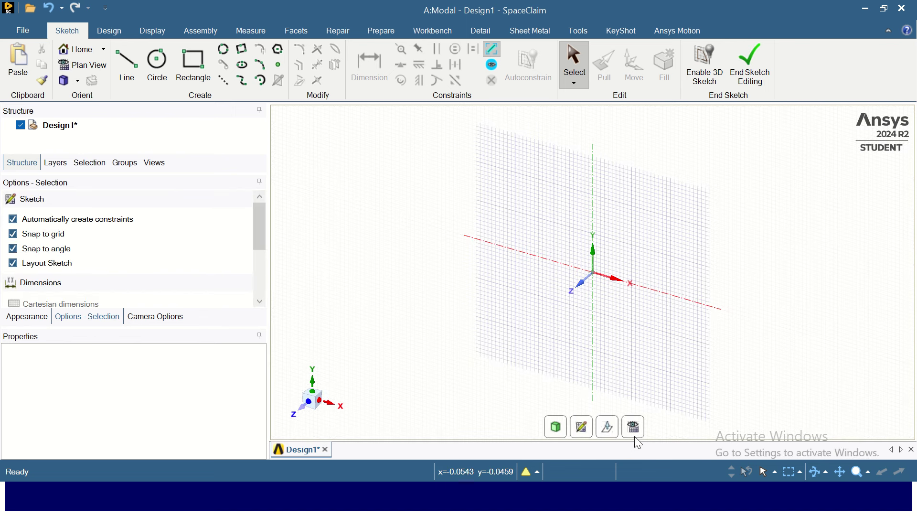
click(634, 428)
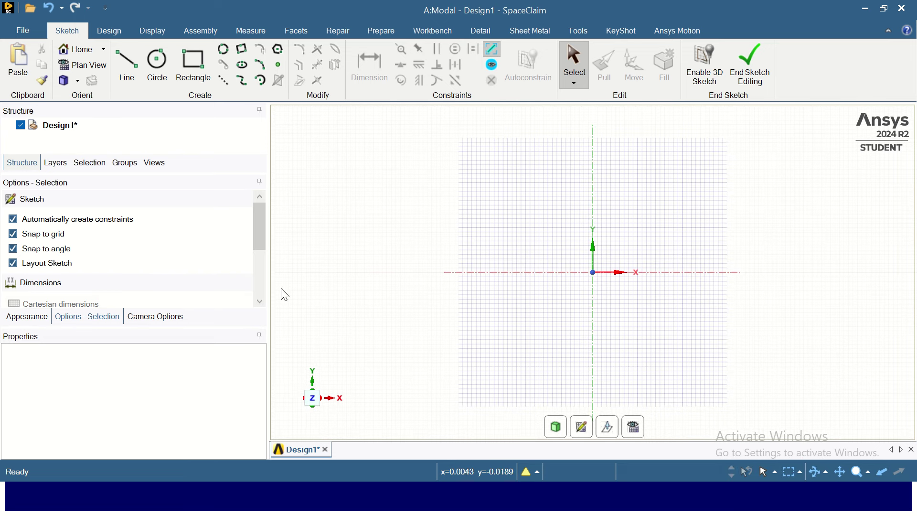
Step: Sketch a circle centred on the origin with a diameter of 0.5 m
click(153, 66)
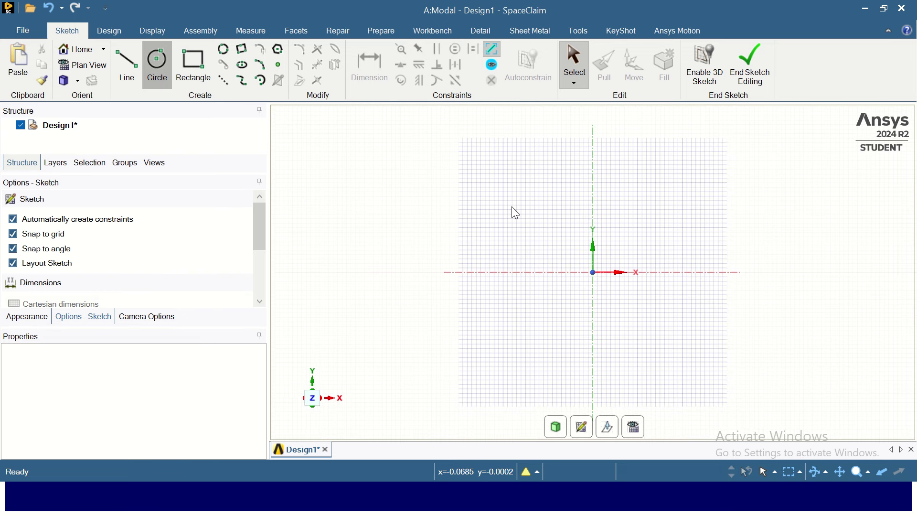
click(592, 273)
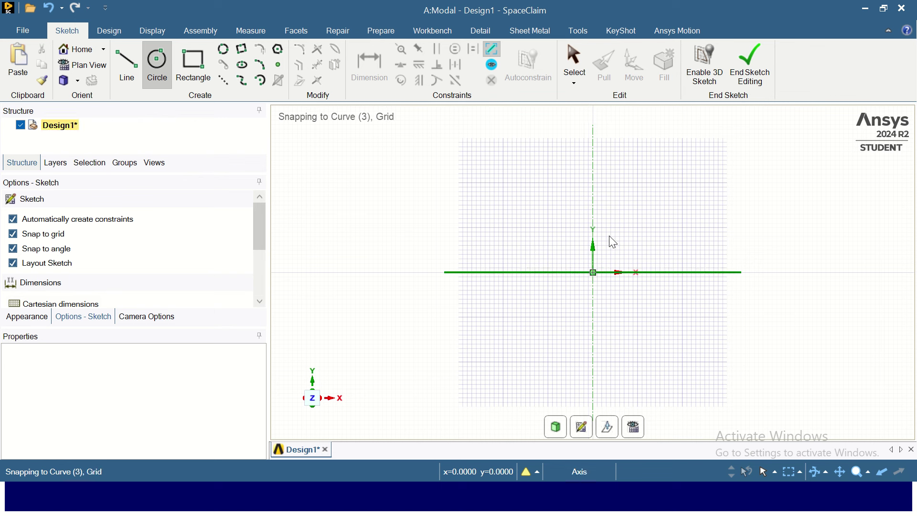
text(0.5)
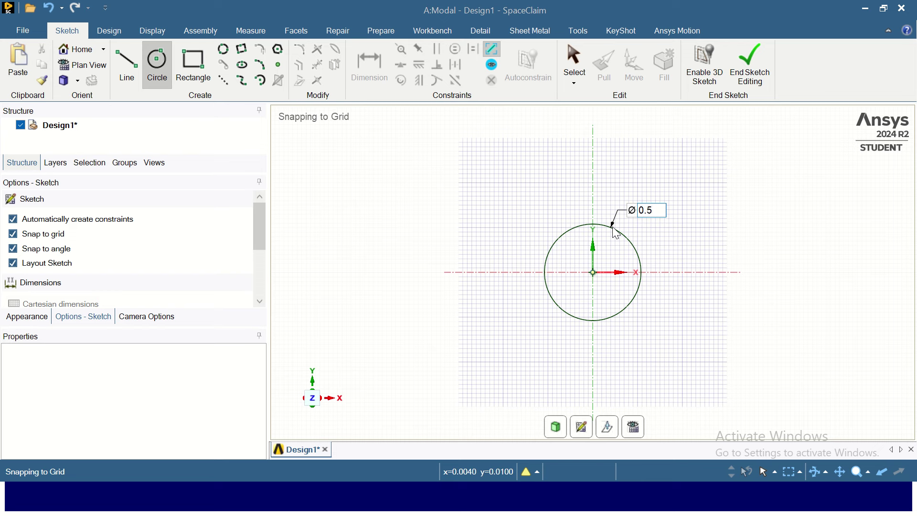
key(Escape)
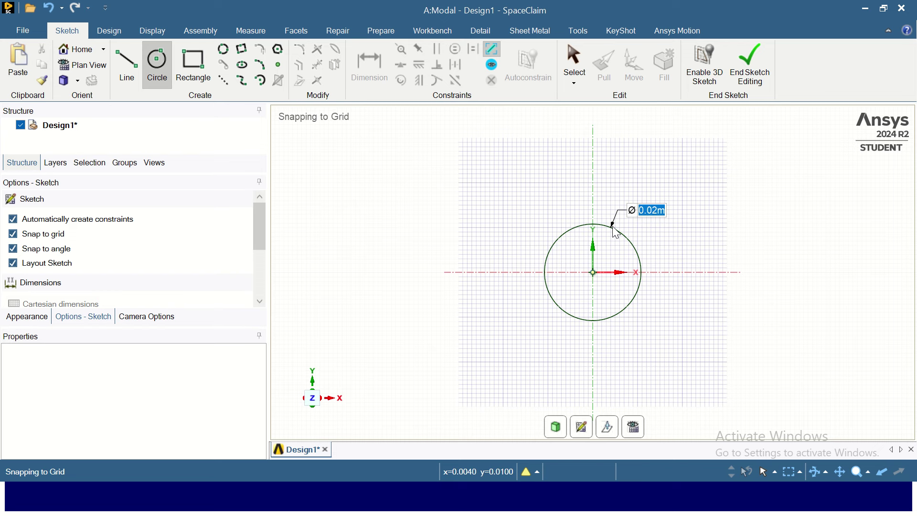
click(631, 235)
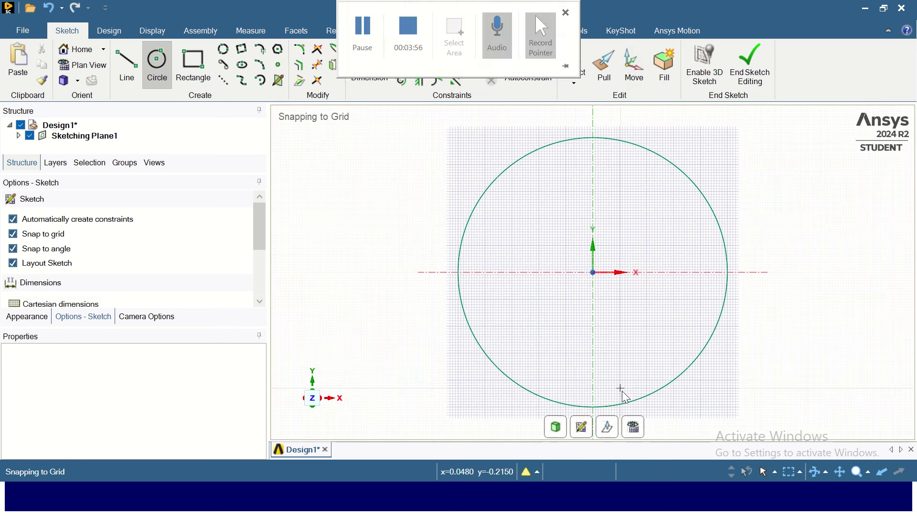
Step: Sketch a 0.2 m horizontal line running outward from the circle's left quadrant point along the X axis
click(127, 66)
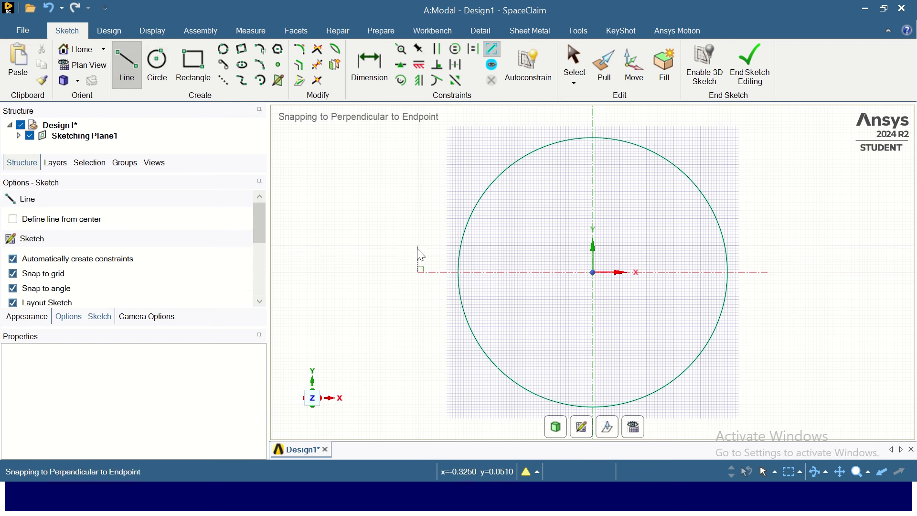
click(457, 272)
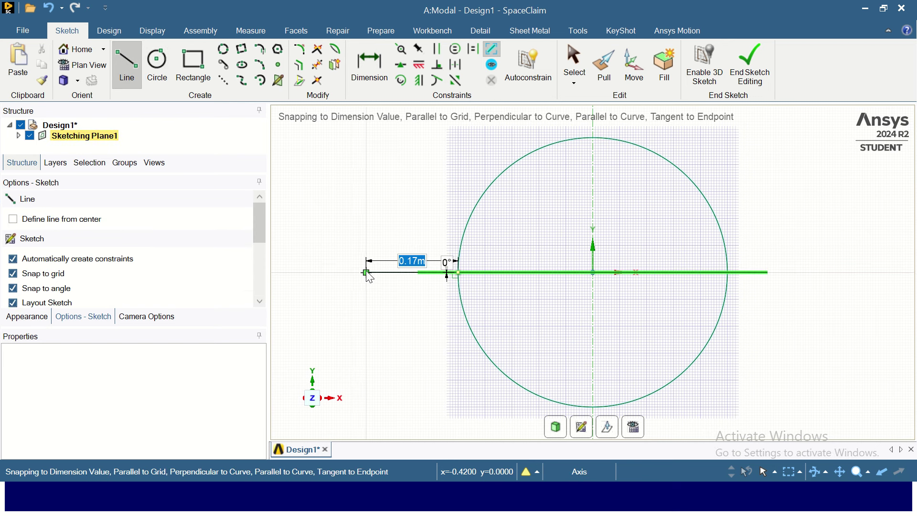
text(0.)
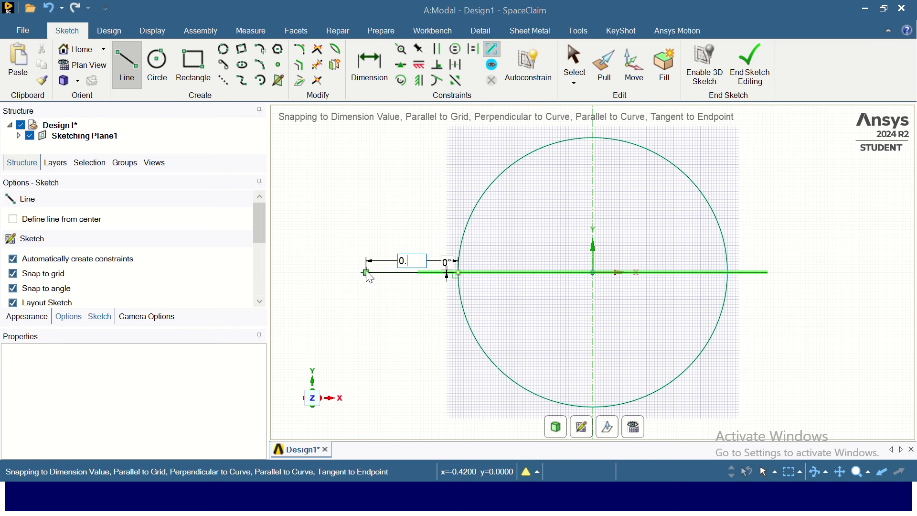
text(2)
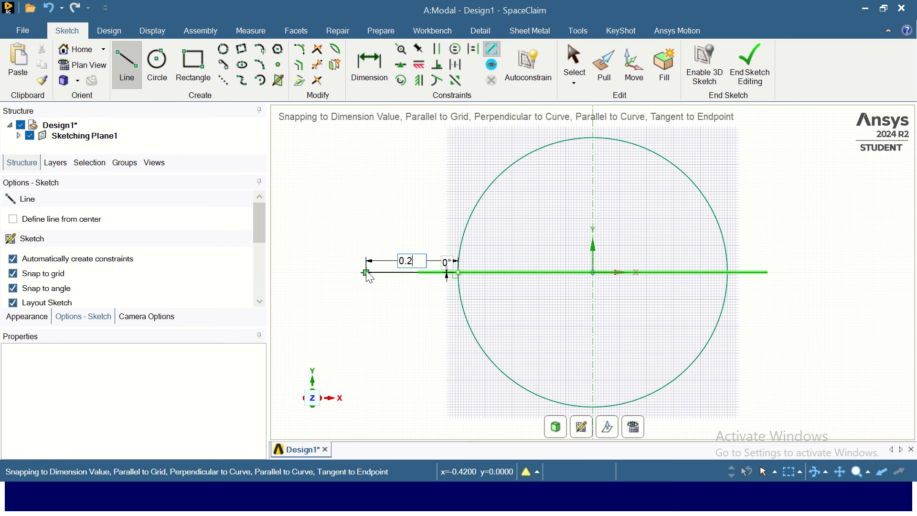
key(Return)
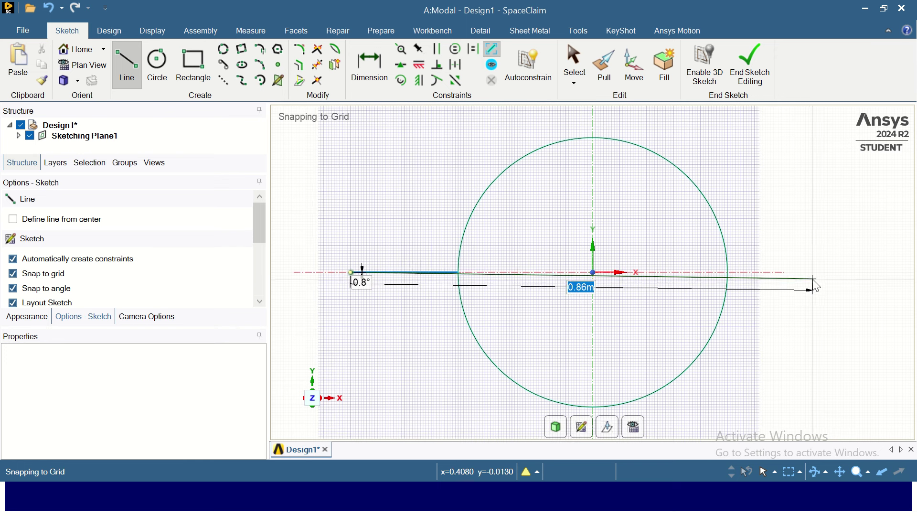
key(Escape)
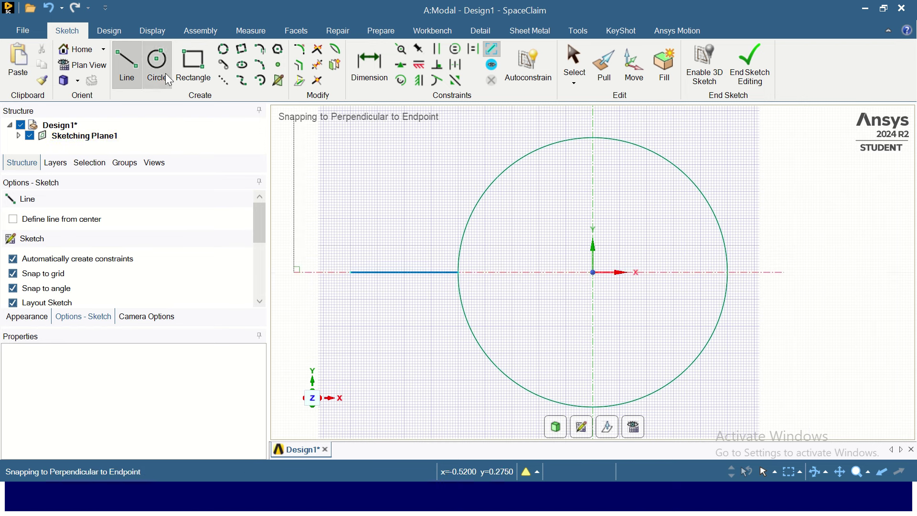
Step: Sketch a 0.2 m horizontal line running outward from the circle's right quadrant point along the X axis
click(727, 273)
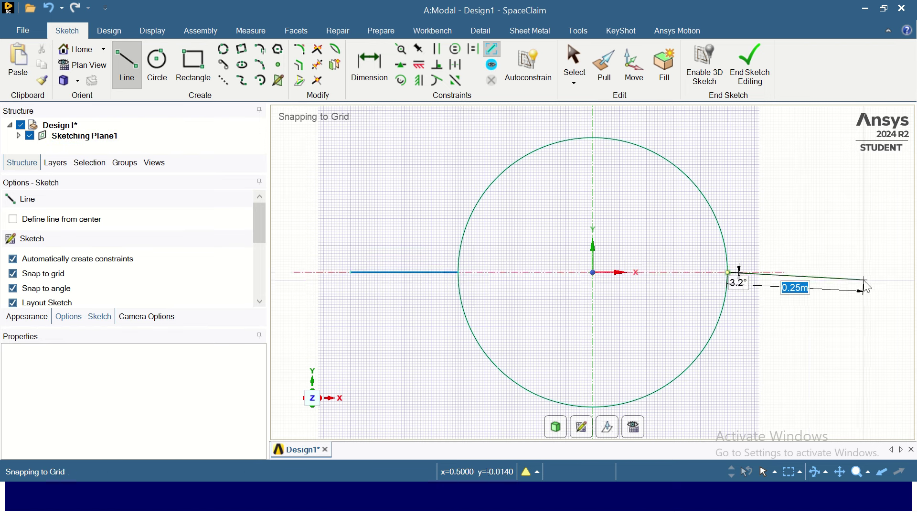
text(0.)
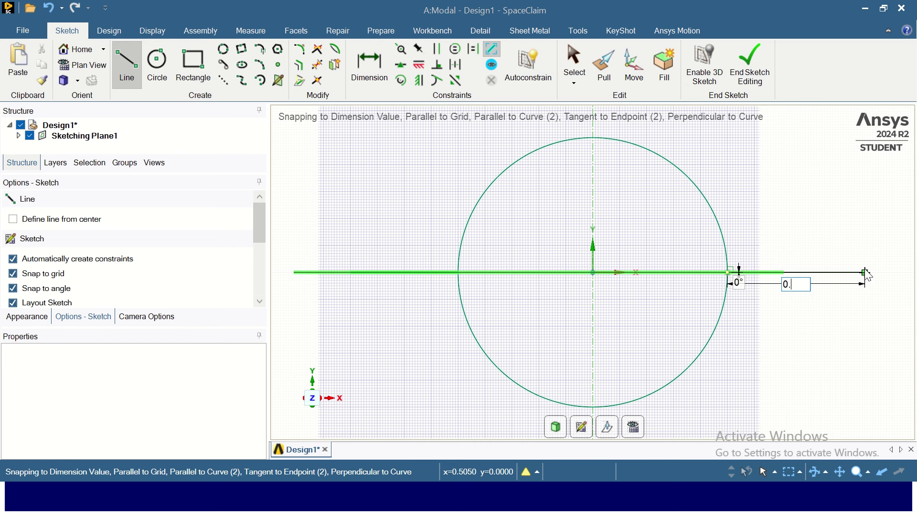
text(2)
key(Return)
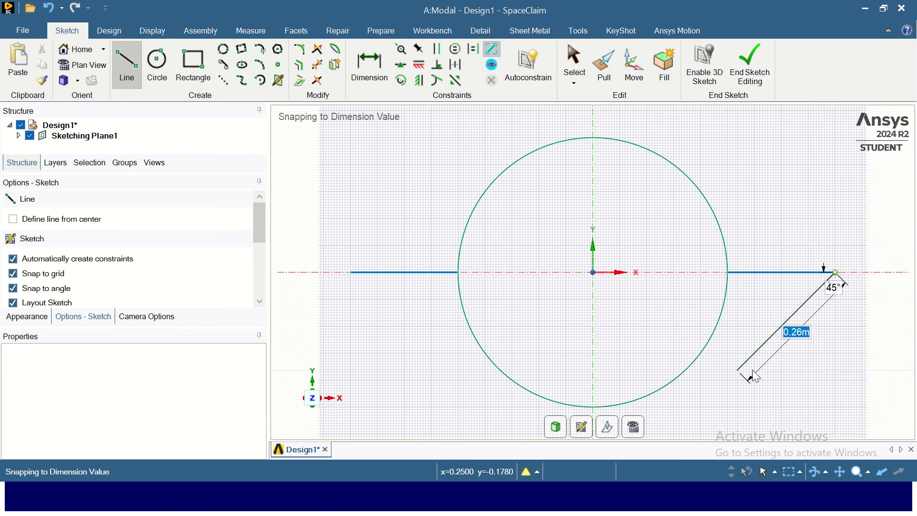
key(Escape)
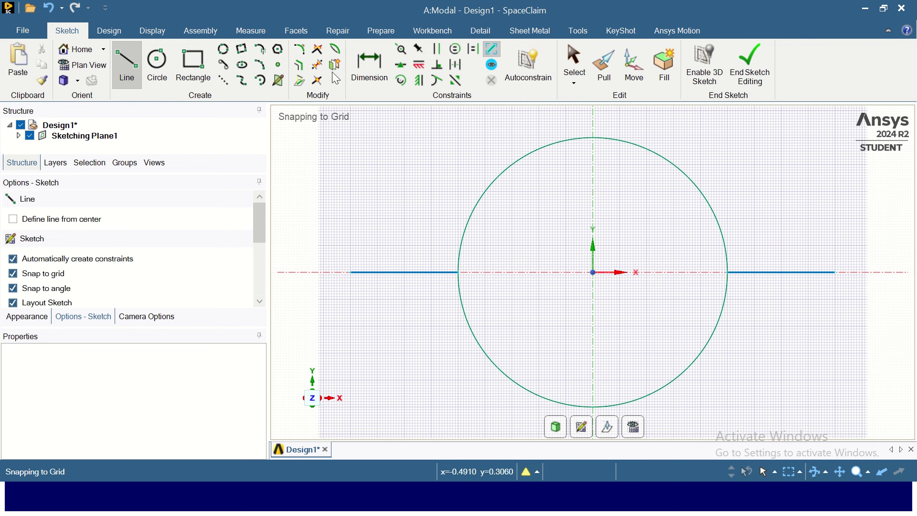
Step: Trim away the lower half of the circle so only the upper arch between the two lines is left
click(317, 65)
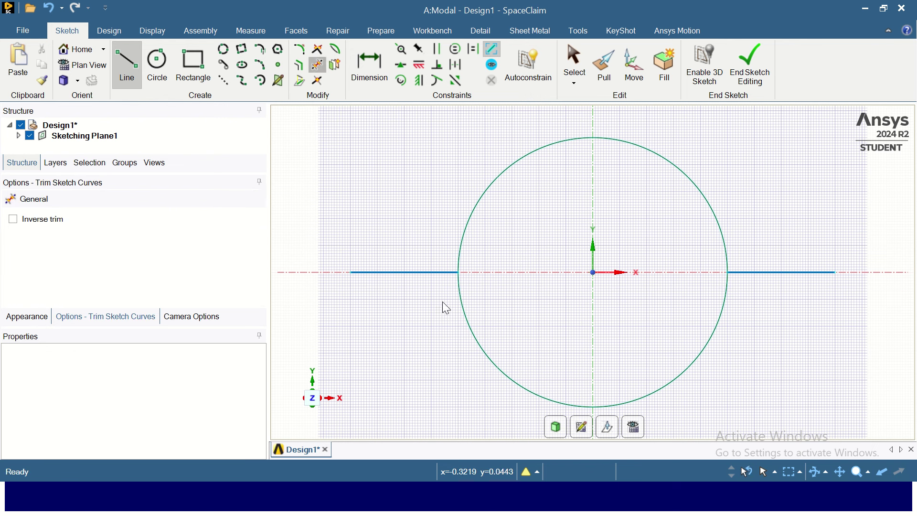
click(488, 358)
scroll(595, 248, down, 5)
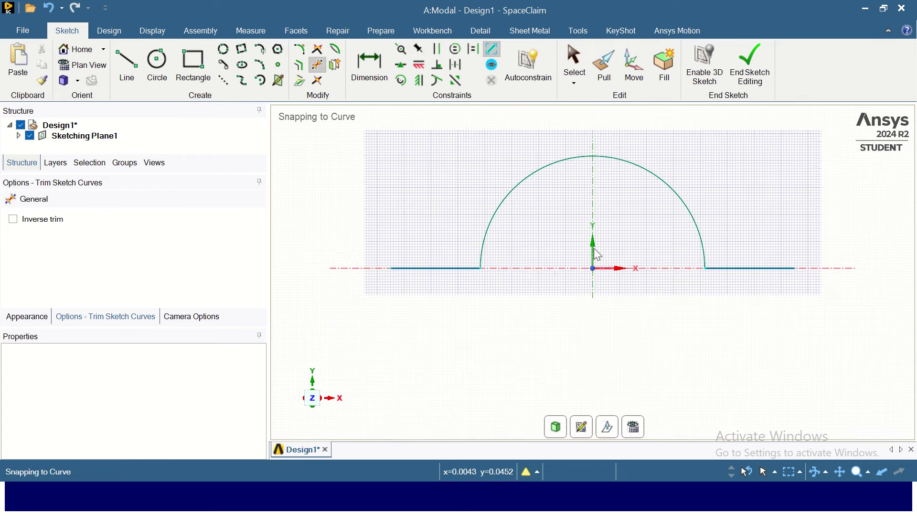
Step: Sketch a flat rectangle about 1 m wide above the arch, spanning the vertical axis
scroll(729, 205, up, 3)
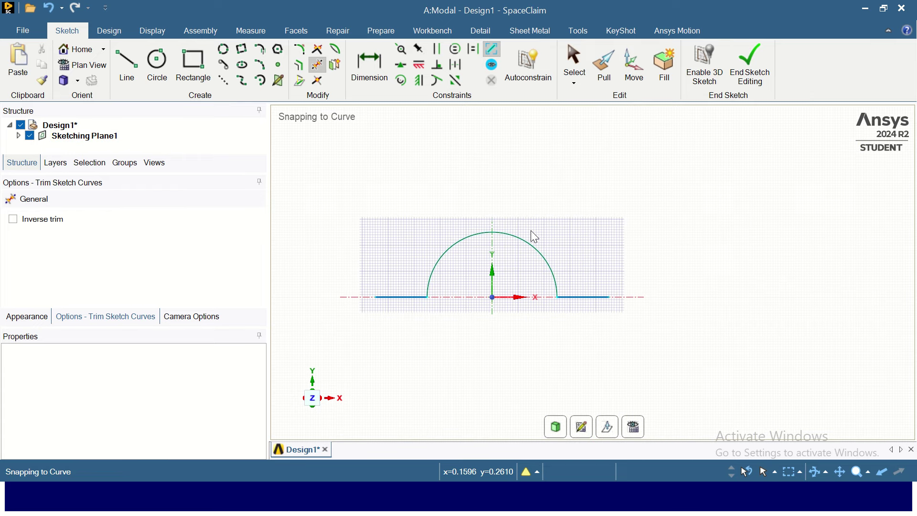
scroll(561, 272, down, 5)
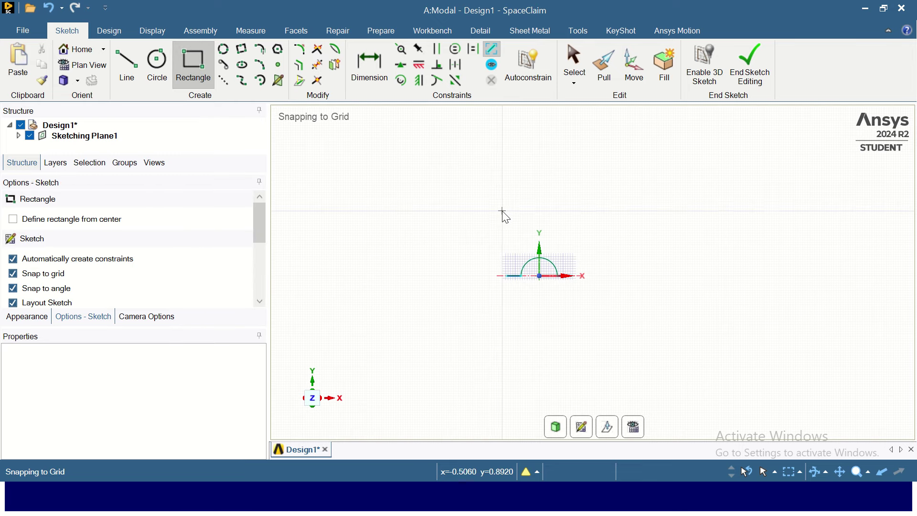
click(503, 211)
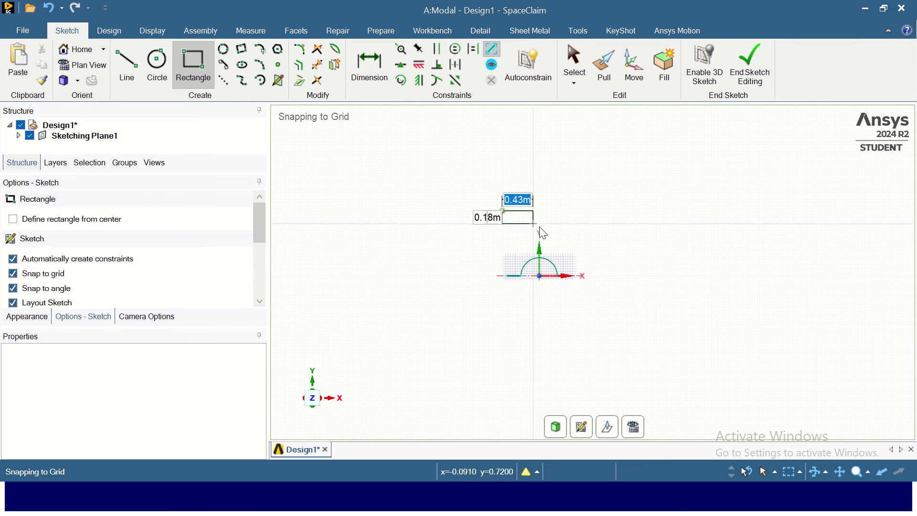
click(575, 220)
key(Escape)
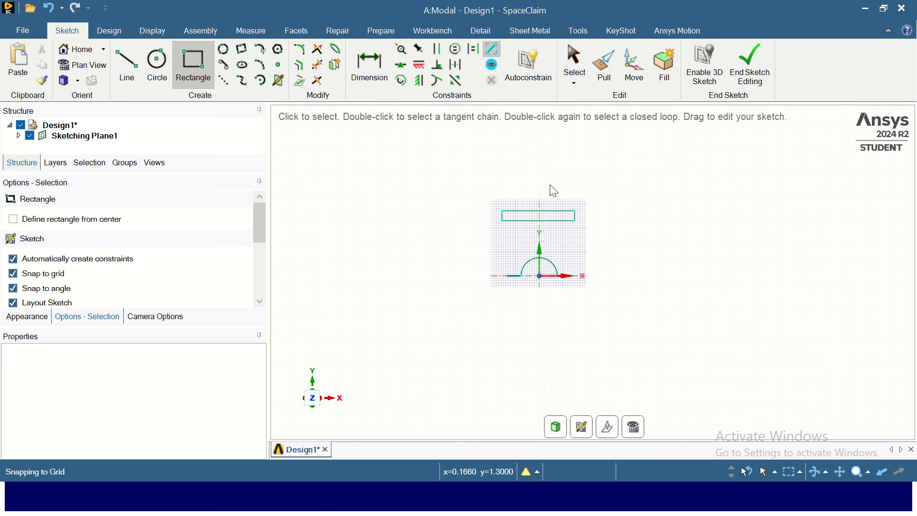
Step: Apply a Symmetric constraint to the rectangle's left and right edges about the vertical Y axis
scroll(546, 207, up, 2)
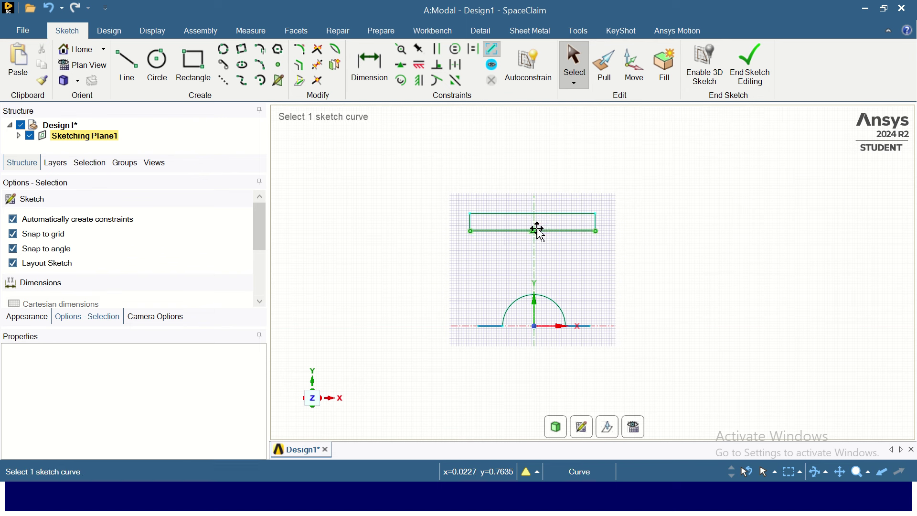
click(451, 82)
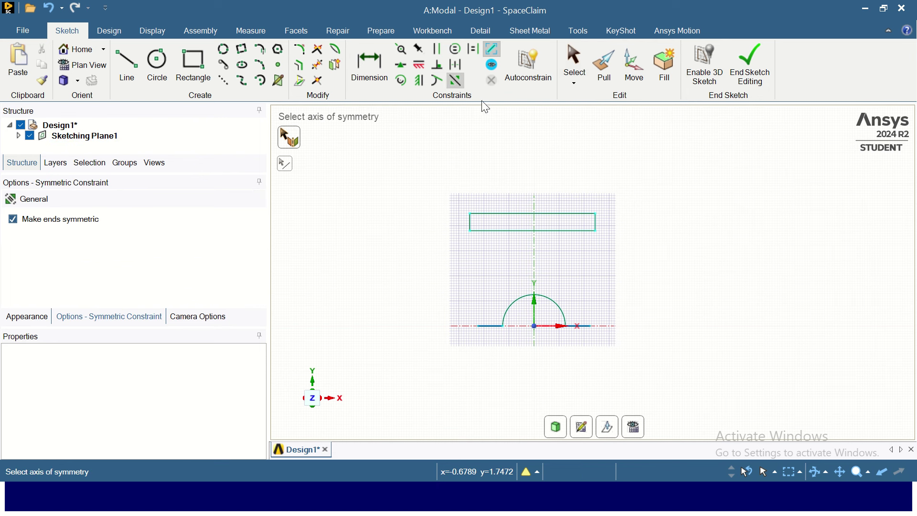
click(536, 256)
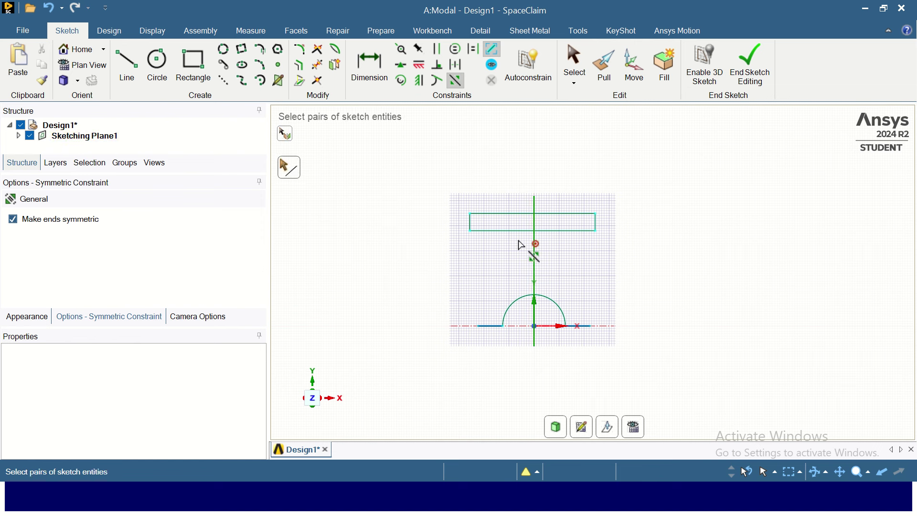
click(472, 224)
click(596, 224)
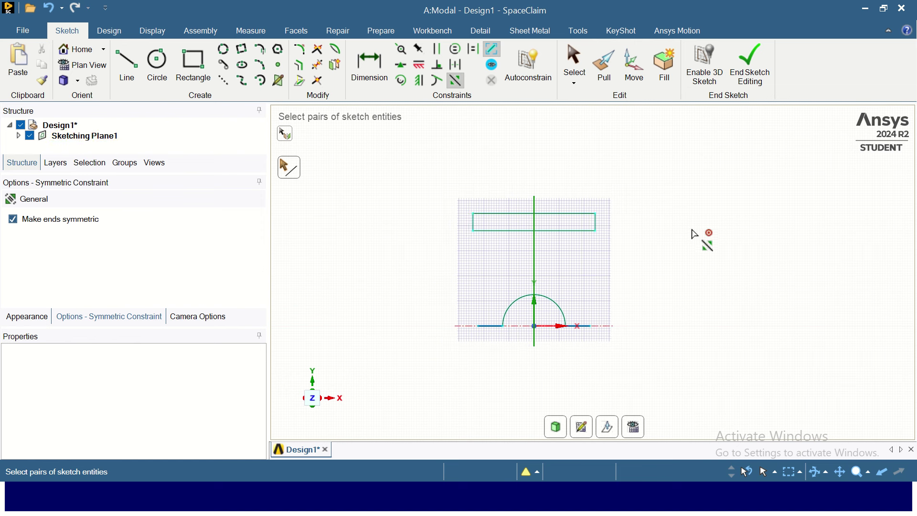
key(Escape)
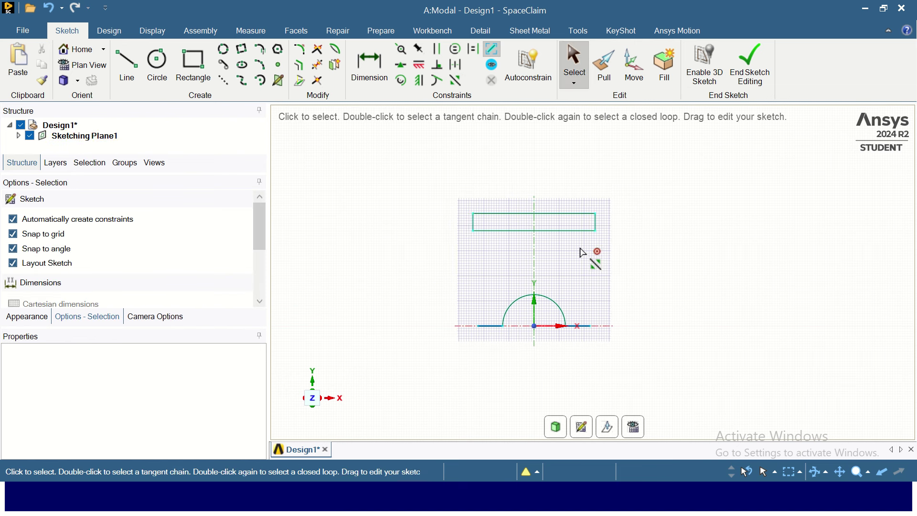
Step: Dimension the arch's radius, placing the label outside its upper right side
click(373, 65)
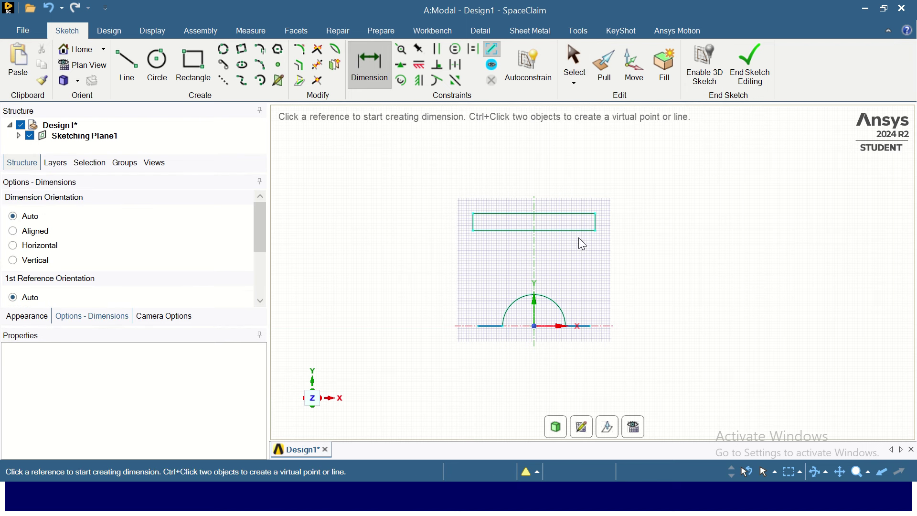
click(564, 310)
click(563, 307)
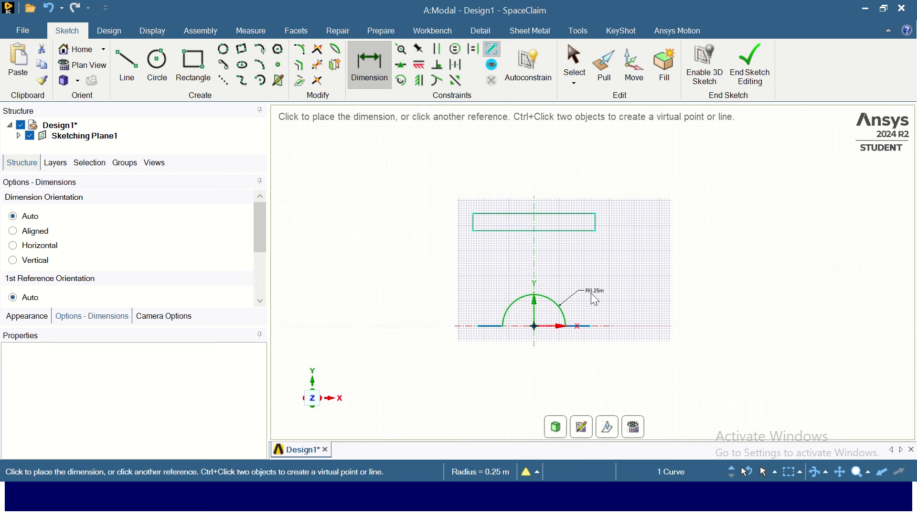
click(592, 293)
double_click(600, 290)
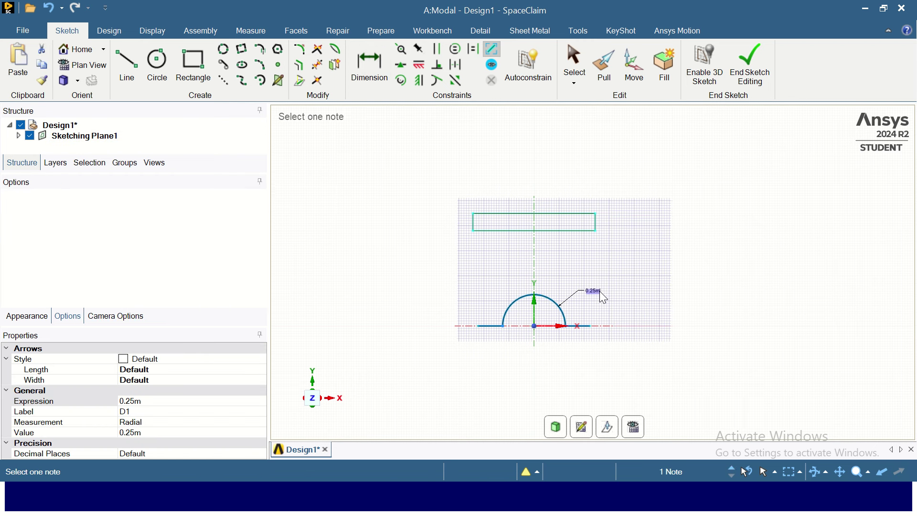
key(Escape)
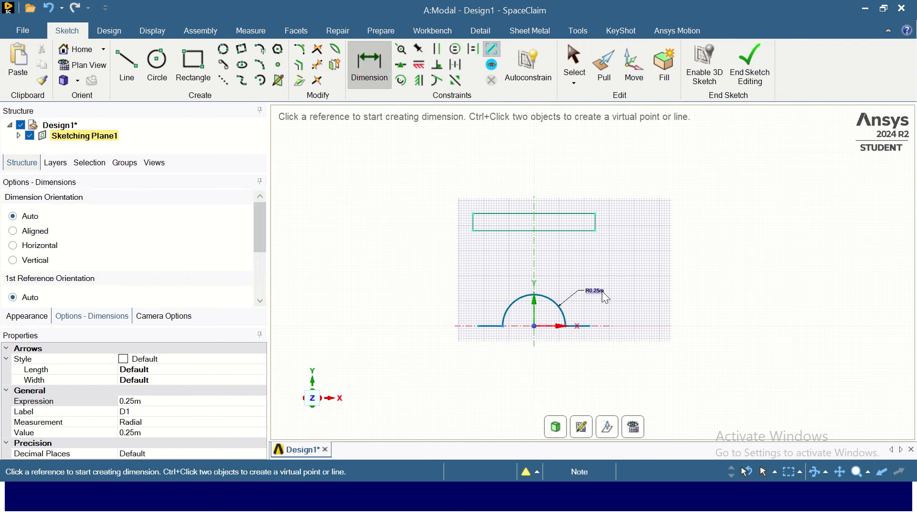
Step: Set the text size of the arch's radius dimension to 5
double_click(595, 291)
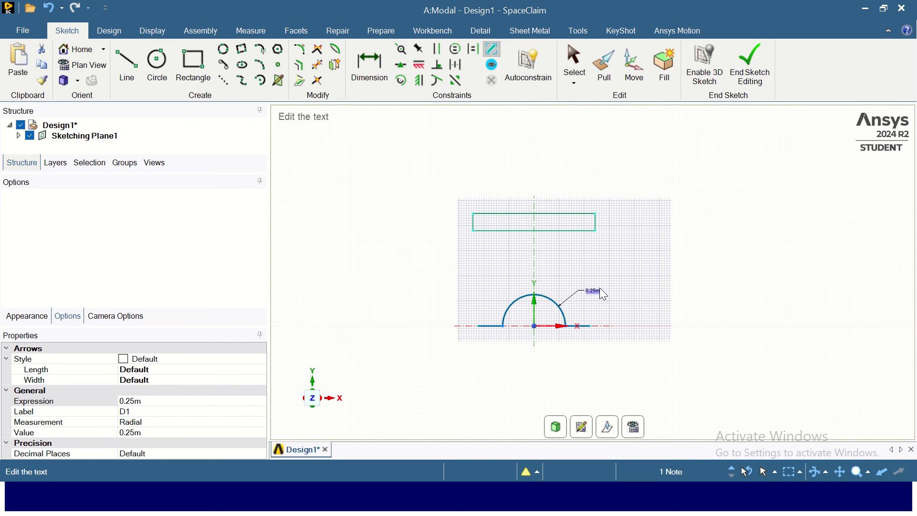
right_click(598, 289)
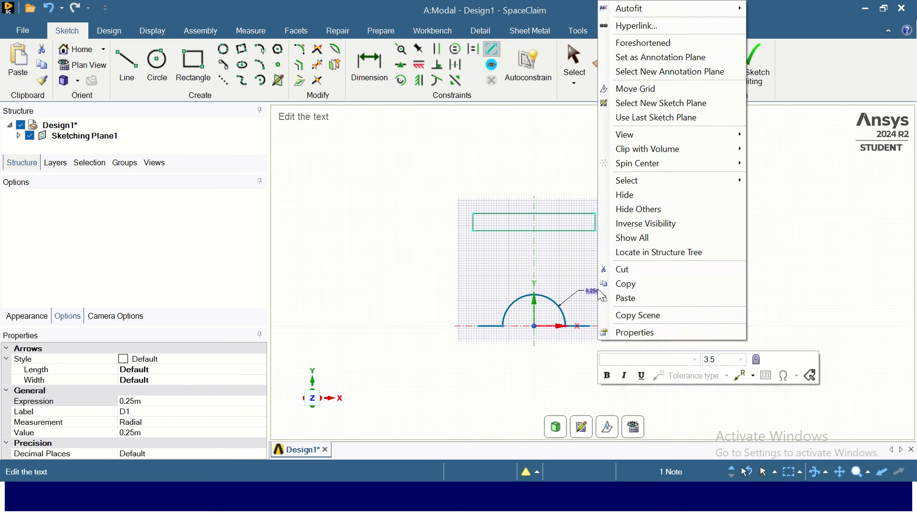
click(741, 360)
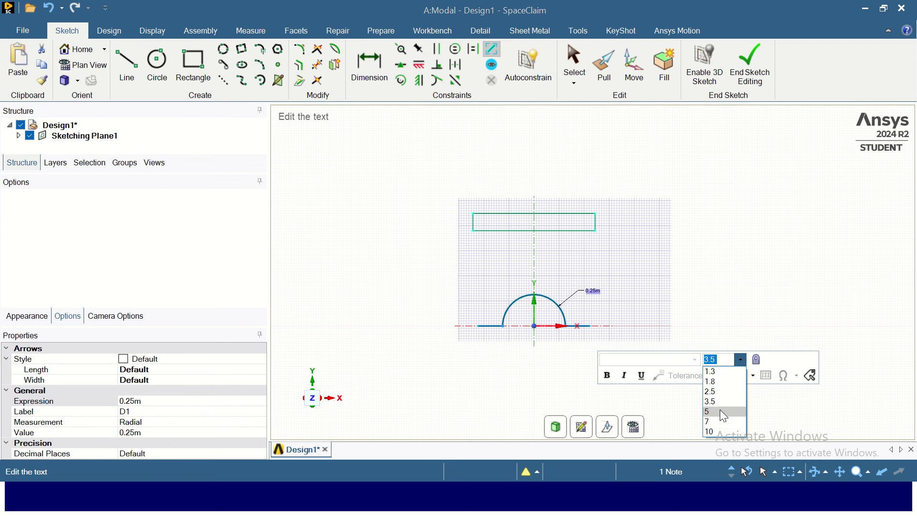
click(721, 411)
Step: Dimension the lengths of the right and left base lines, placing both labels below them
scroll(589, 377, up, 4)
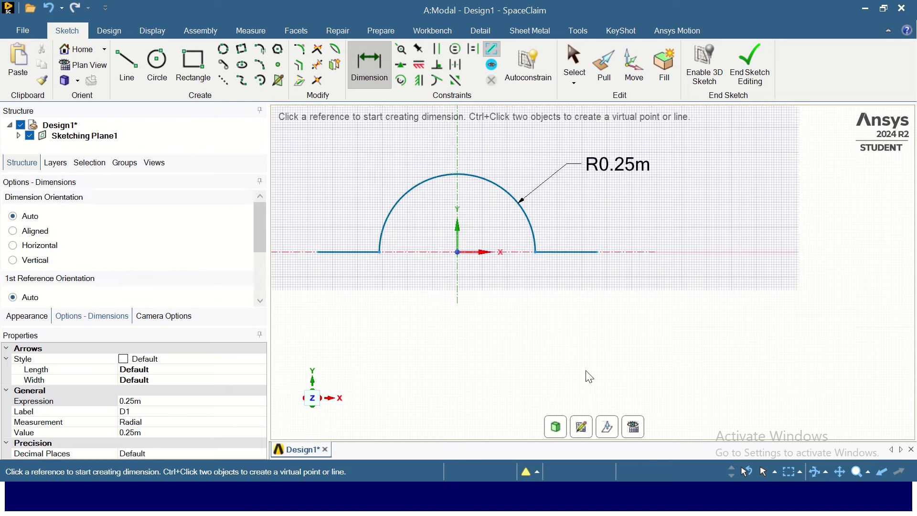
scroll(589, 377, up, 1)
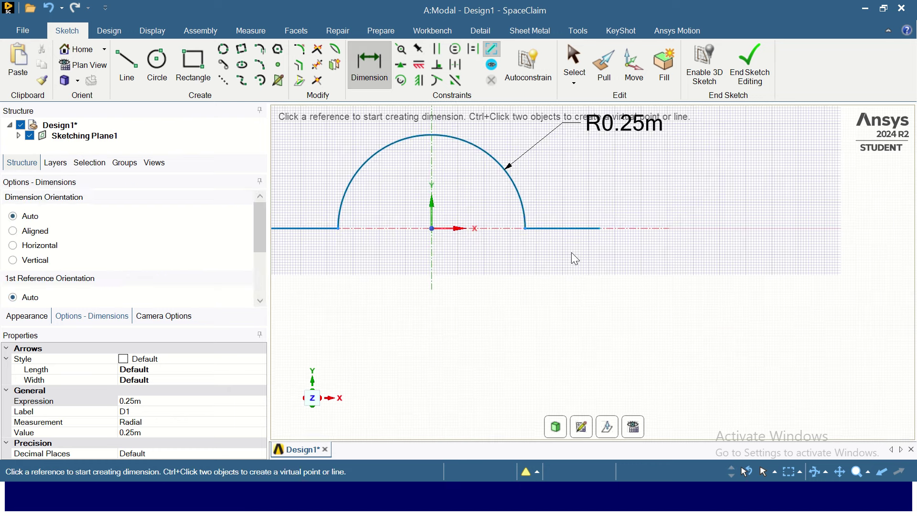
click(557, 228)
click(586, 303)
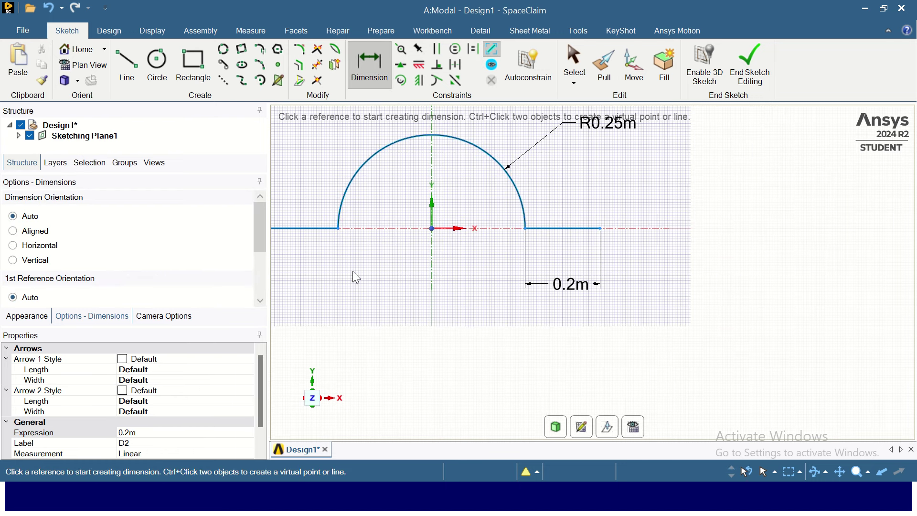
click(300, 229)
click(300, 286)
Step: Dimension the width of the rectangle along its lower edge and set it to 0.75 m
scroll(732, 262, down, 4)
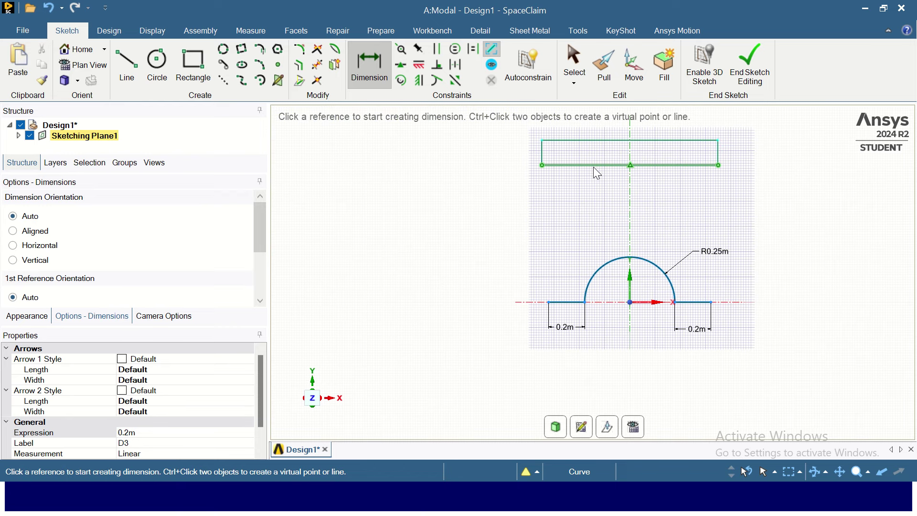
click(600, 167)
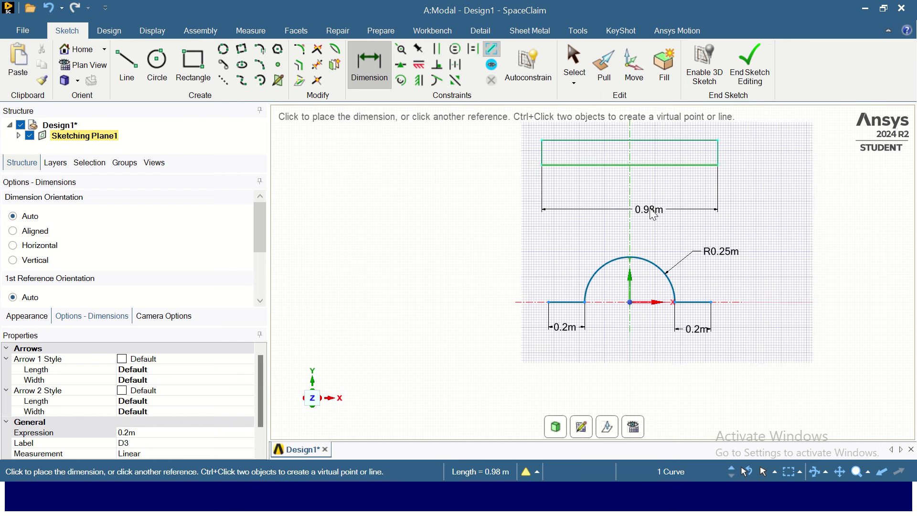
click(650, 207)
click(659, 210)
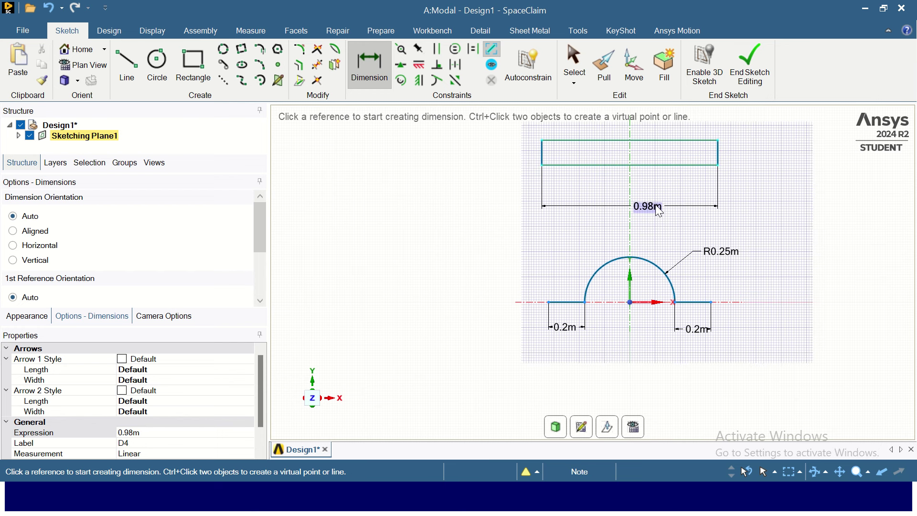
key(Escape)
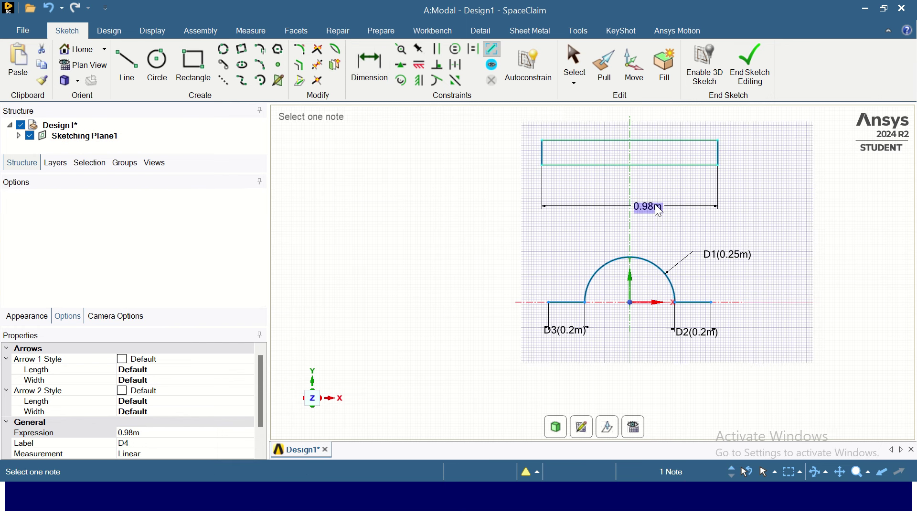
key(BackSpace)
text(0.75)
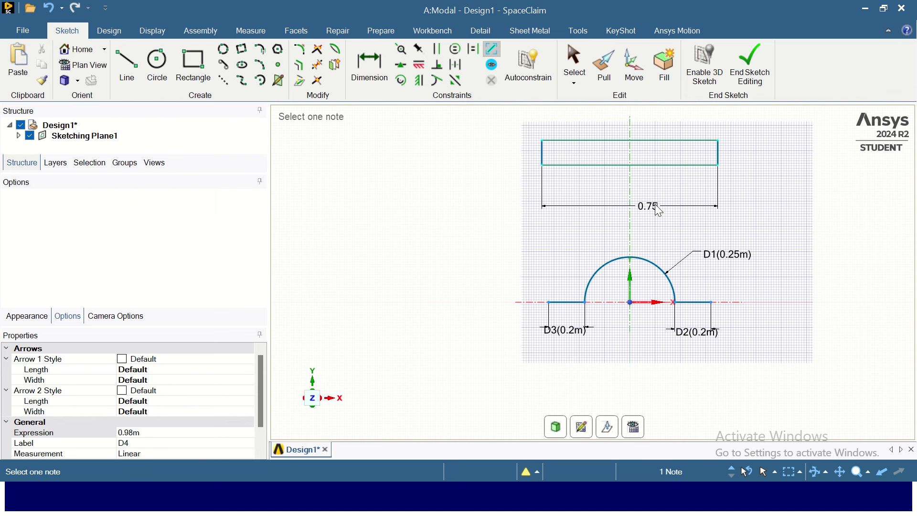
key(Return)
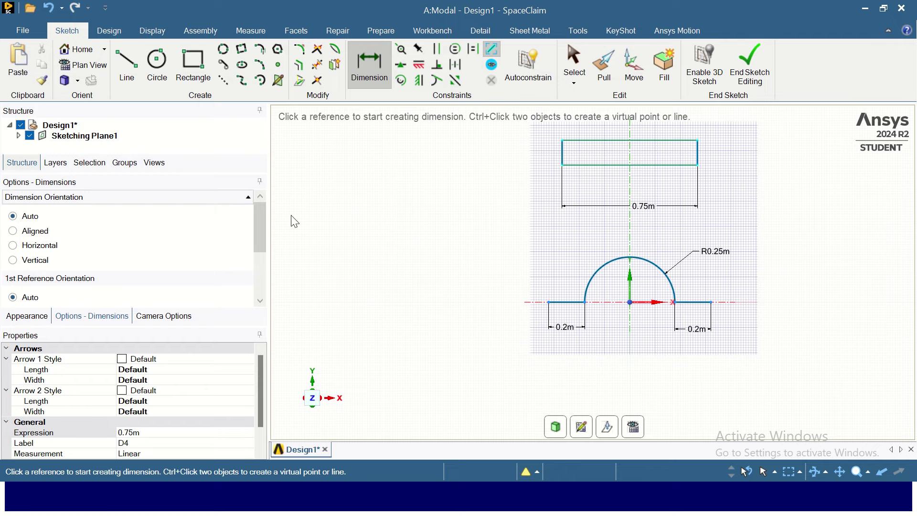
Step: Dimension the vertical distance between the rectangle's upper edge and the right base line, and set it to 0.3 m
scroll(625, 150, up, 1)
scroll(620, 153, down, 2)
click(666, 144)
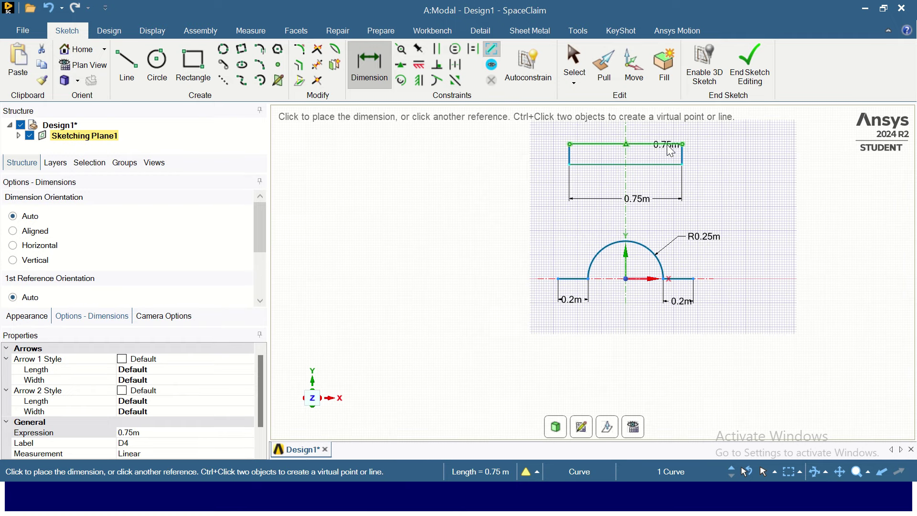
click(685, 279)
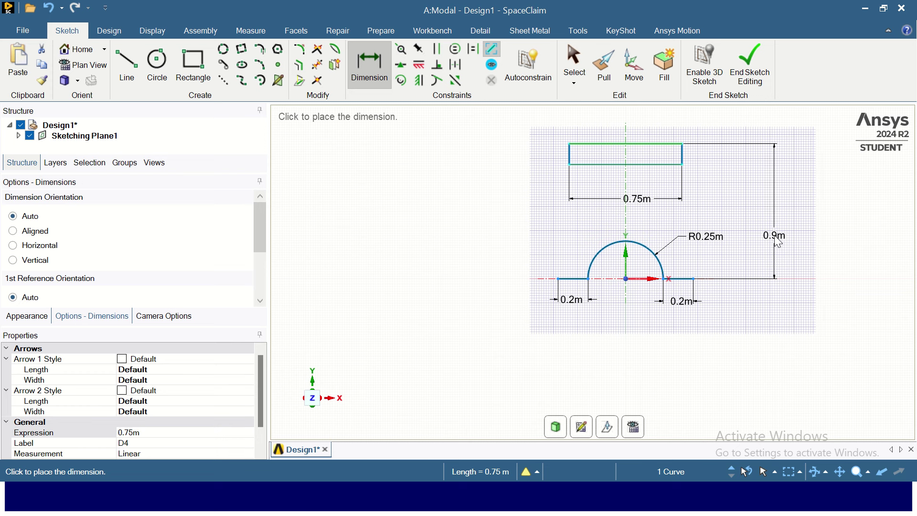
click(776, 238)
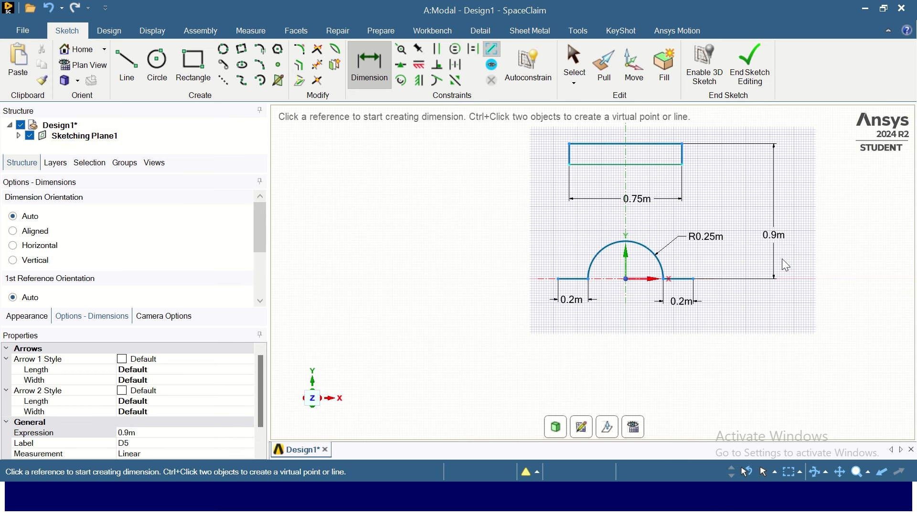
double_click(769, 237)
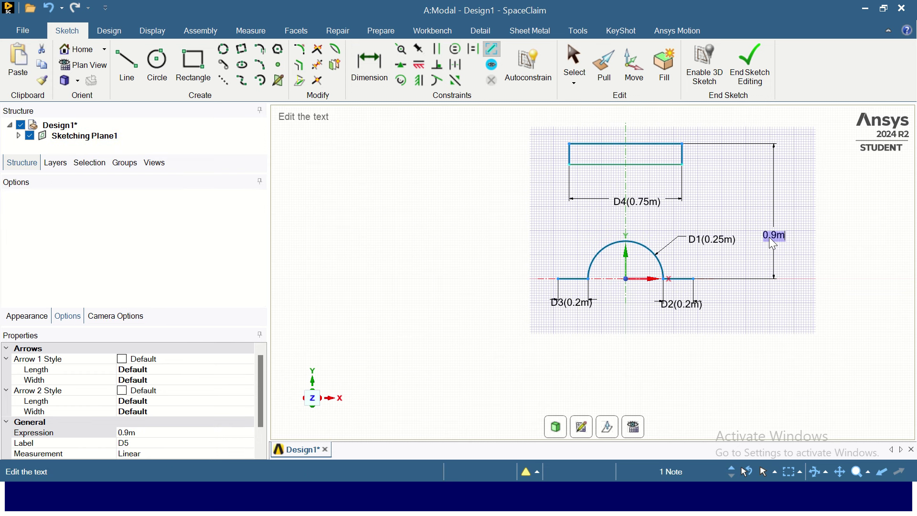
key(Delete)
text(0)
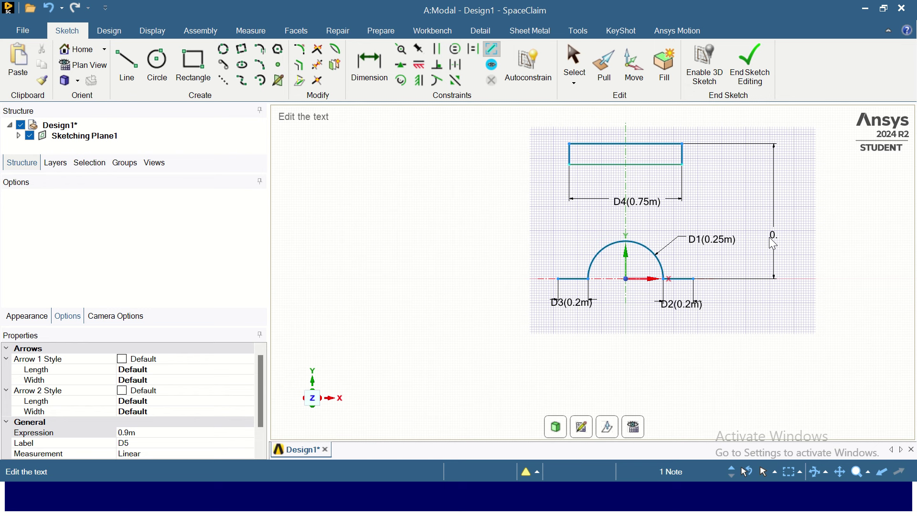
text(.3)
key(Return)
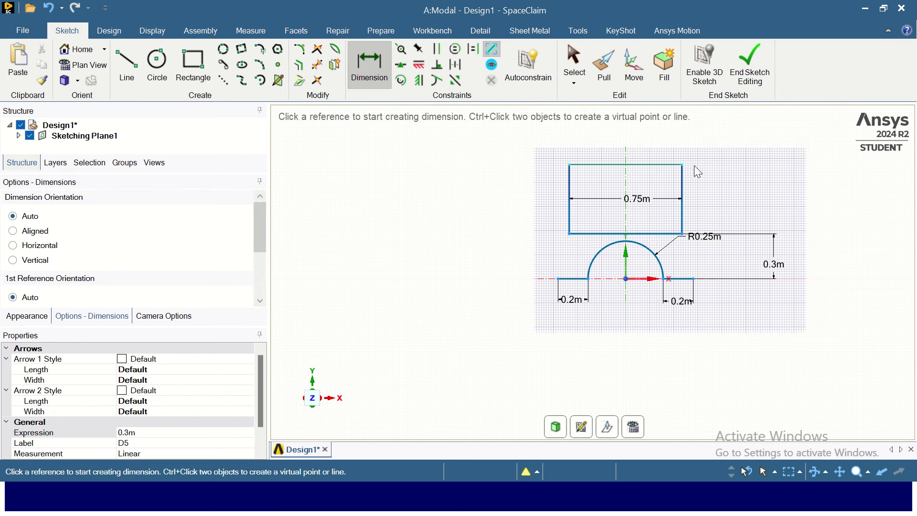
key(Escape)
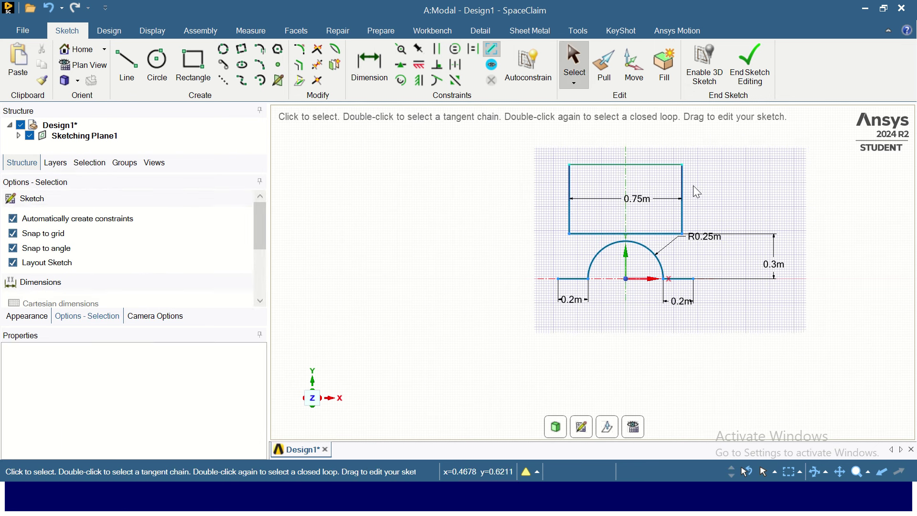
Step: Dimension the height of the rectangle along its right edge and set it to 0.2 m
click(682, 184)
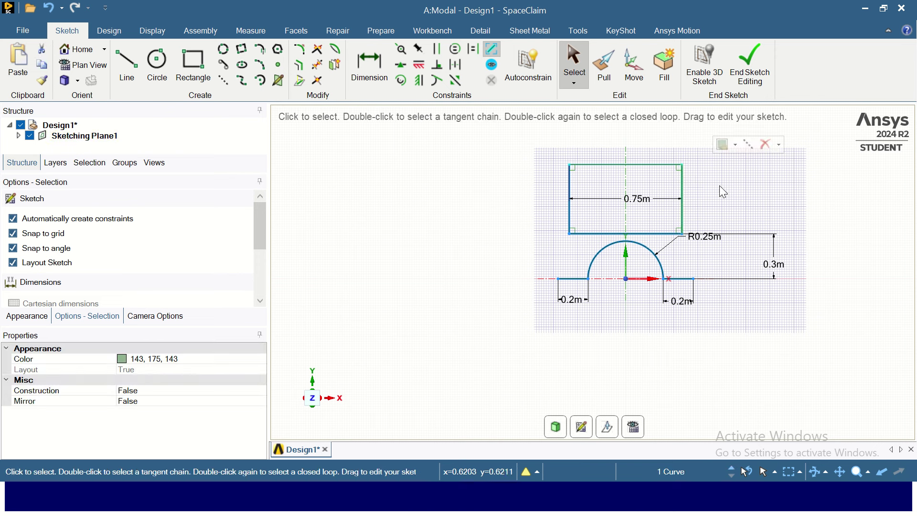
click(380, 66)
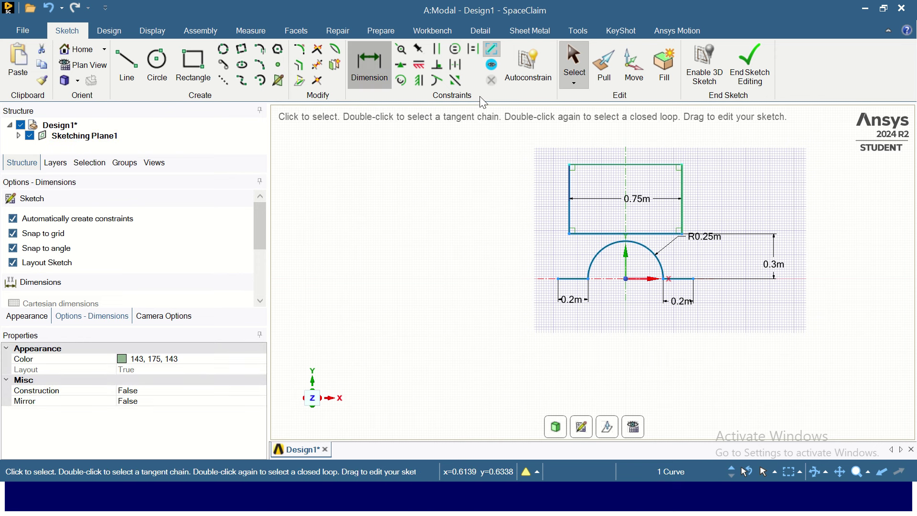
click(681, 187)
click(810, 262)
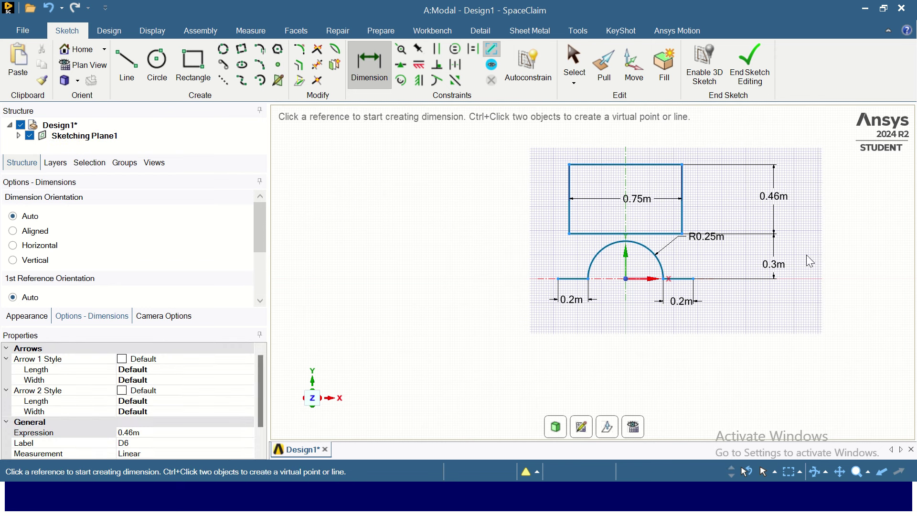
click(773, 197)
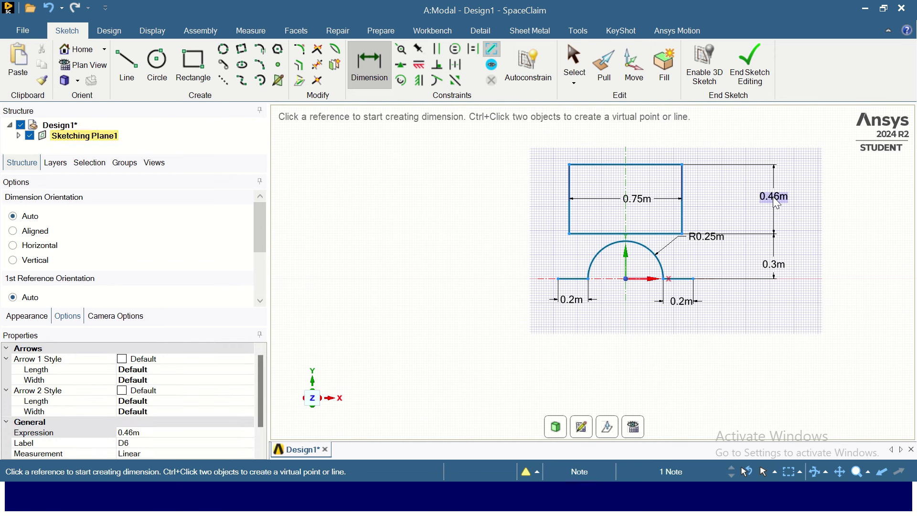
double_click(773, 196)
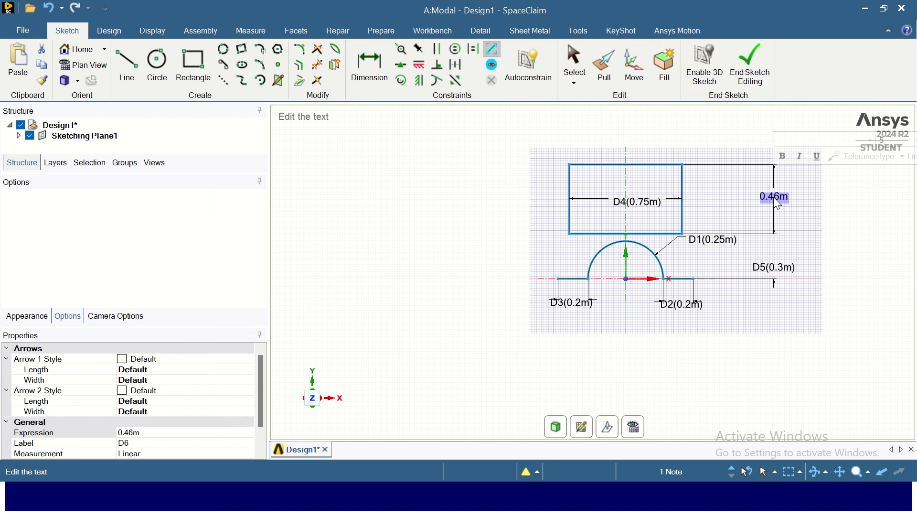
text(0)
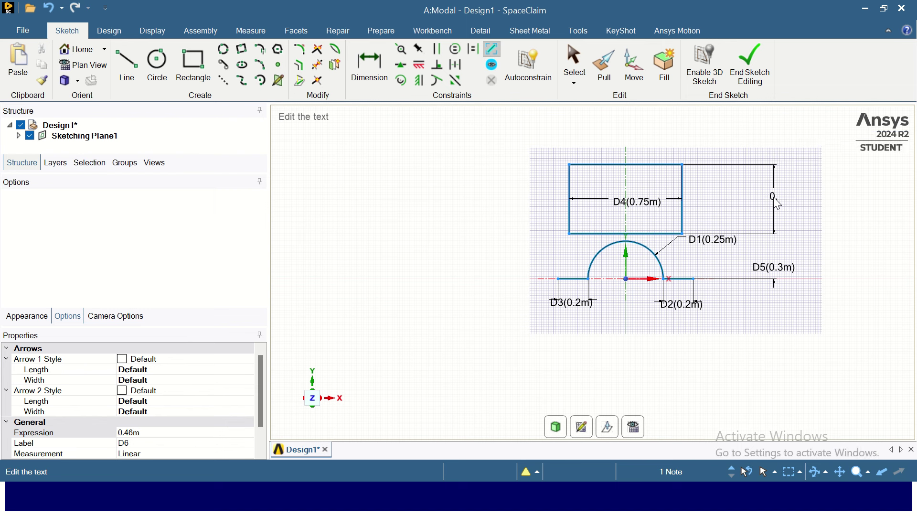
text(.2)
key(Return)
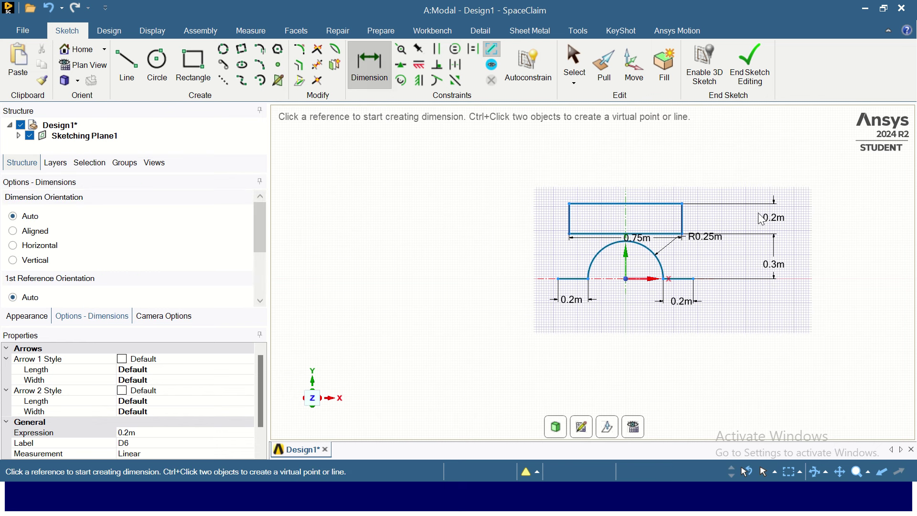
Step: Set the rectangle's height to 1 m
double_click(774, 218)
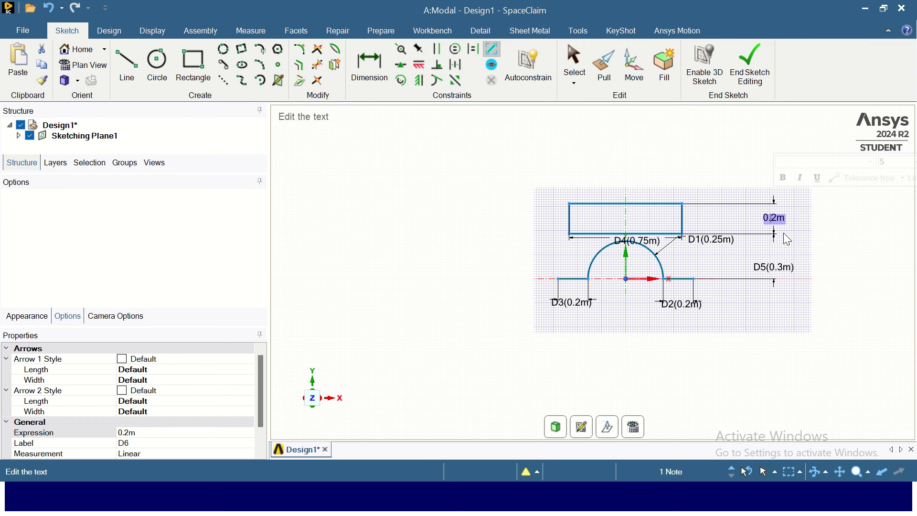
key(BackSpace)
key(Return)
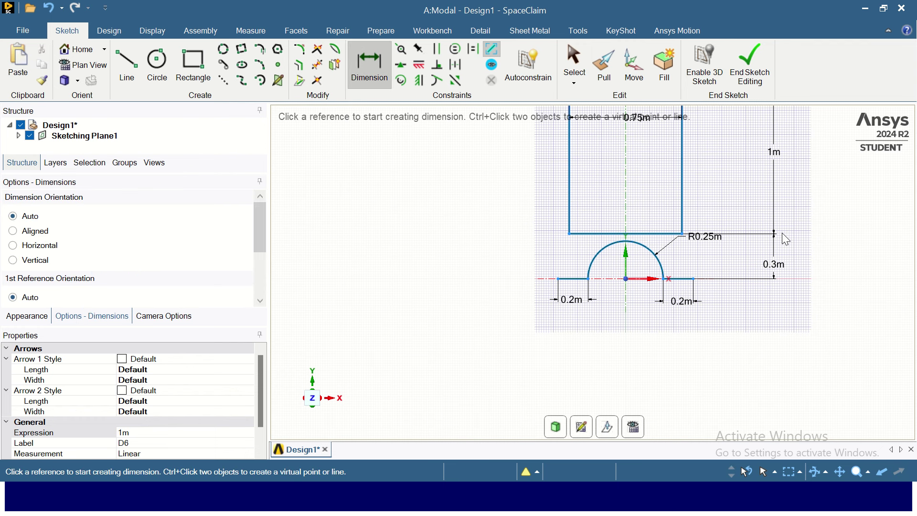
Step: Set the rectangle's height to 0.1 m
double_click(775, 152)
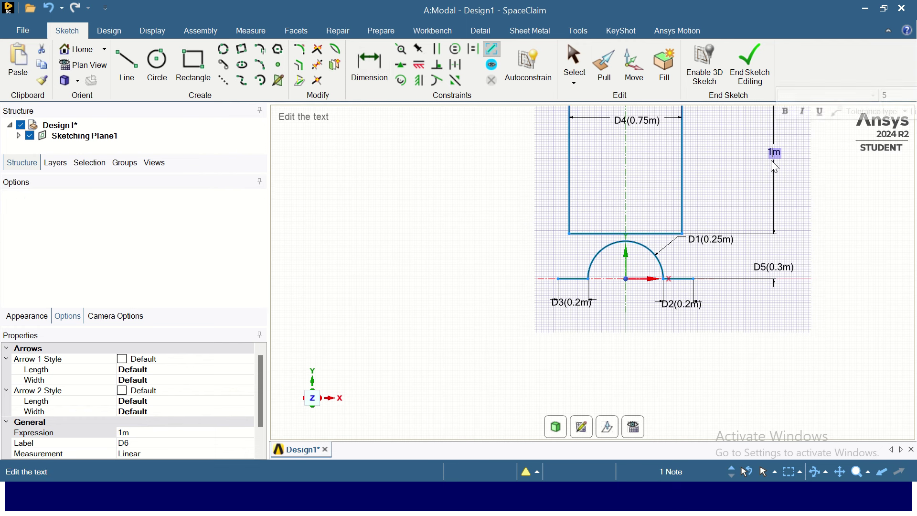
key(BackSpace)
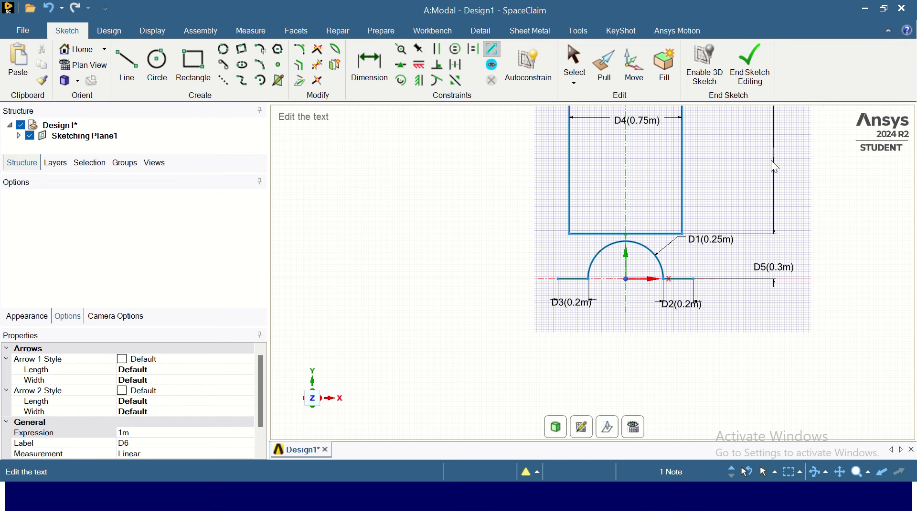
text(0.1)
key(Return)
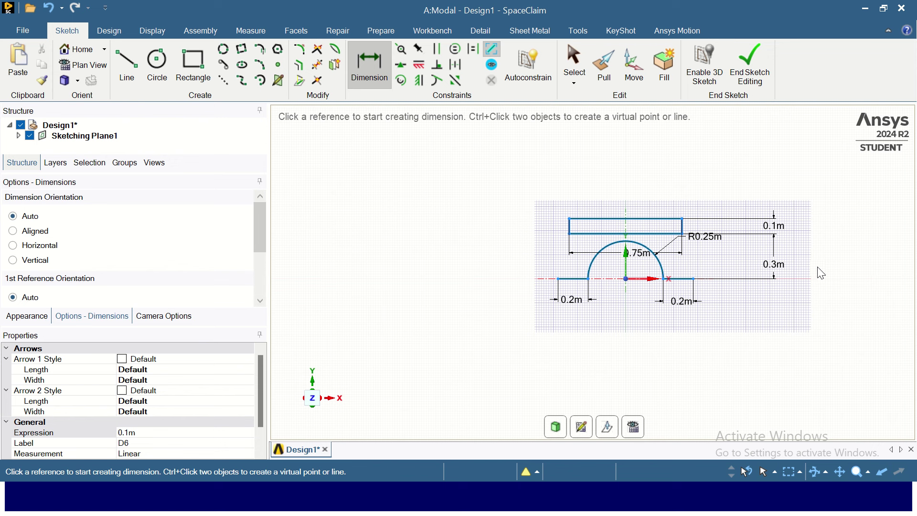
Step: Set the vertical distance between the base line and the rectangle's lower edge to 0.5 m
double_click(785, 266)
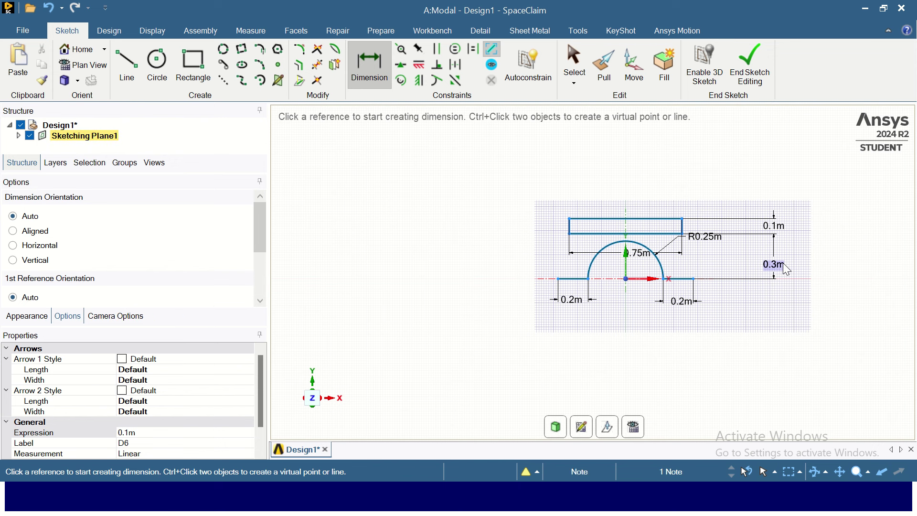
click(787, 268)
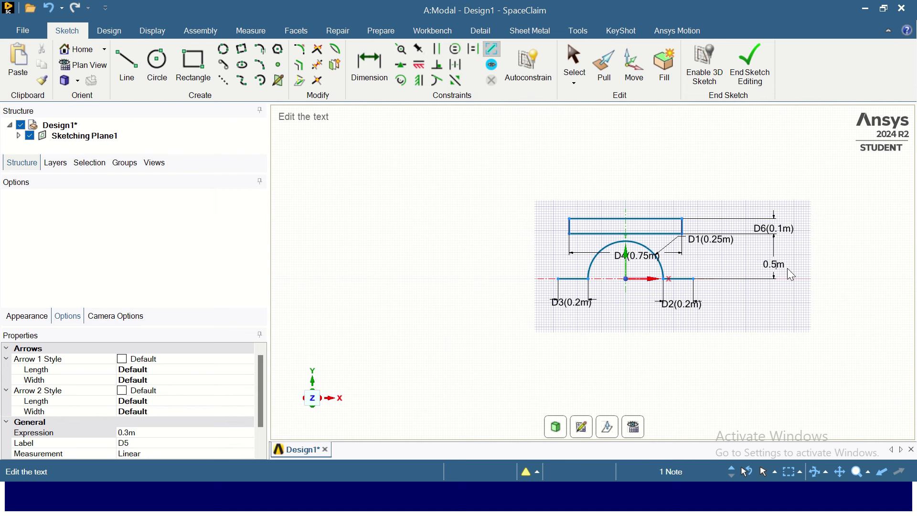
key(Return)
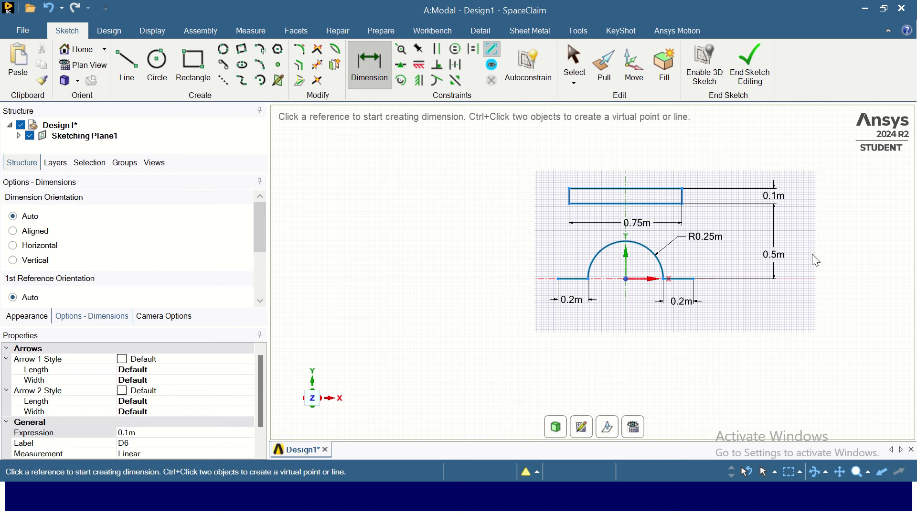
key(Escape)
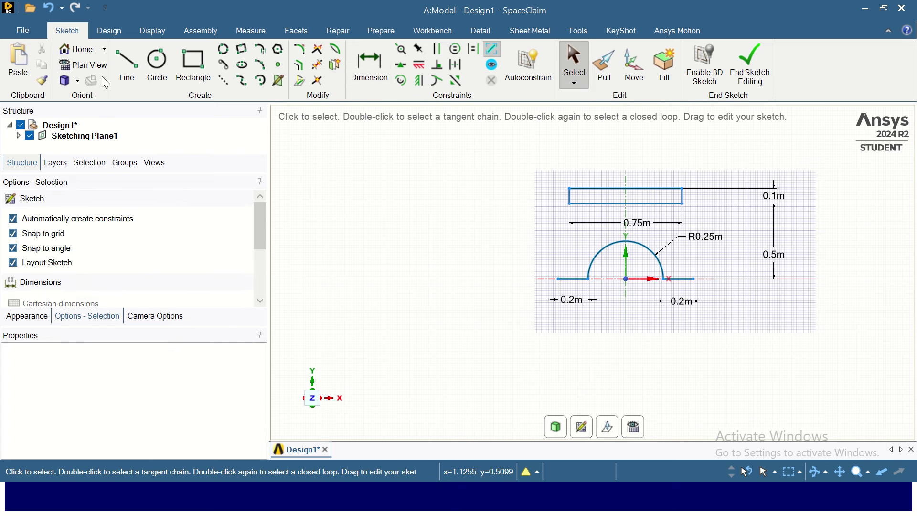
Step: Sketch a slanted line about 0.52 m long from the left base line's outer end to the rectangle's lower edge near its left corner
click(118, 61)
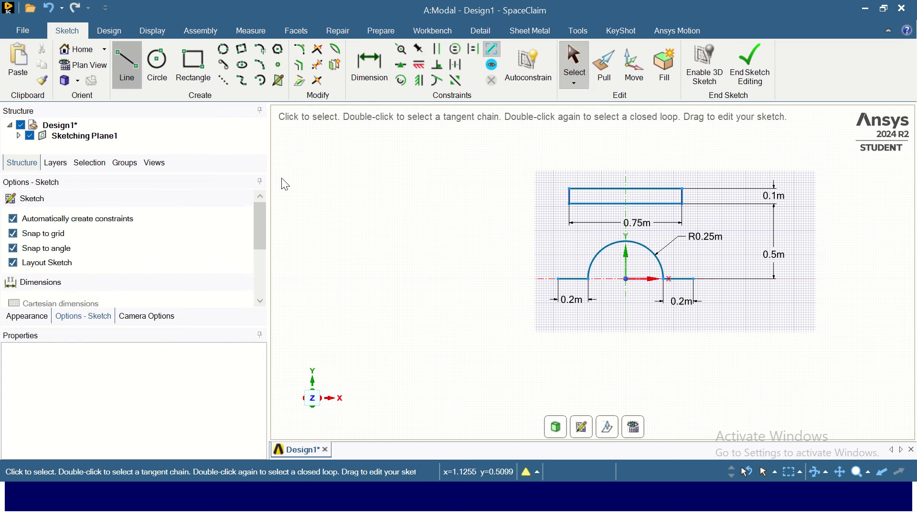
click(558, 279)
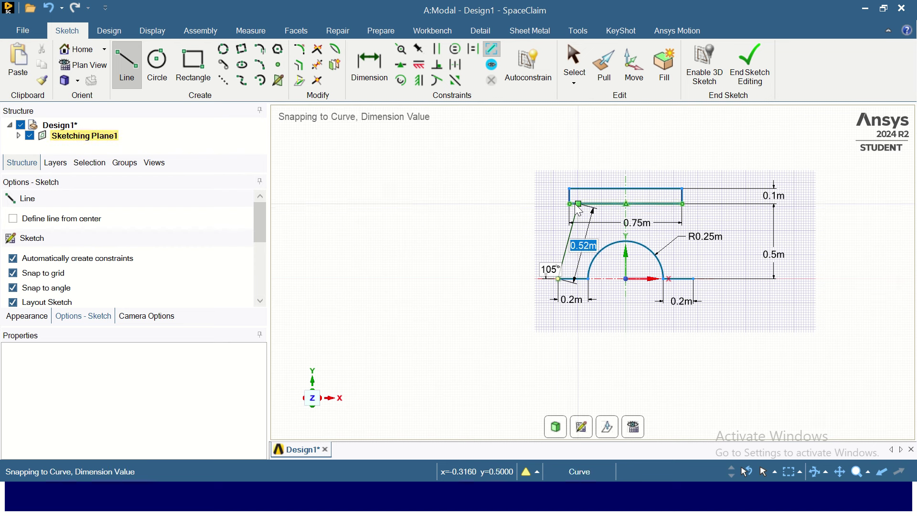
click(578, 204)
key(Escape)
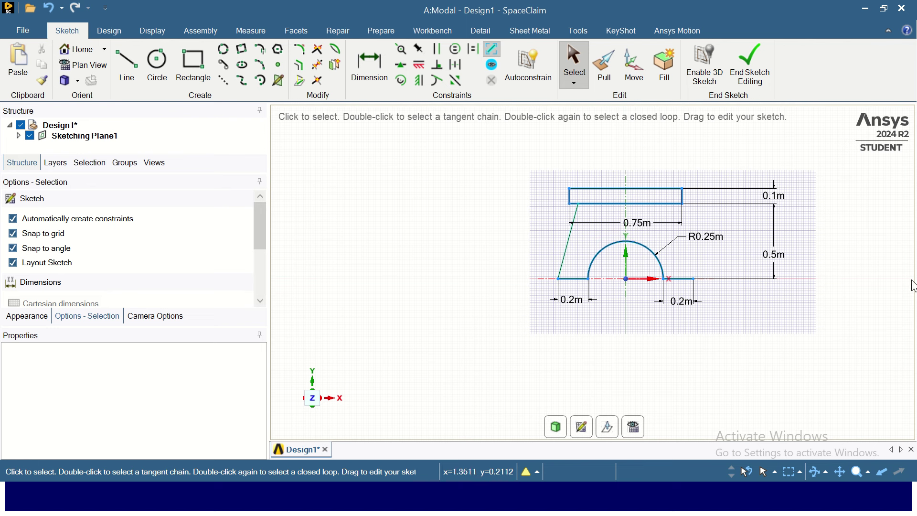
Step: Mirror the slanted left leg line about the vertical Y axis
click(334, 65)
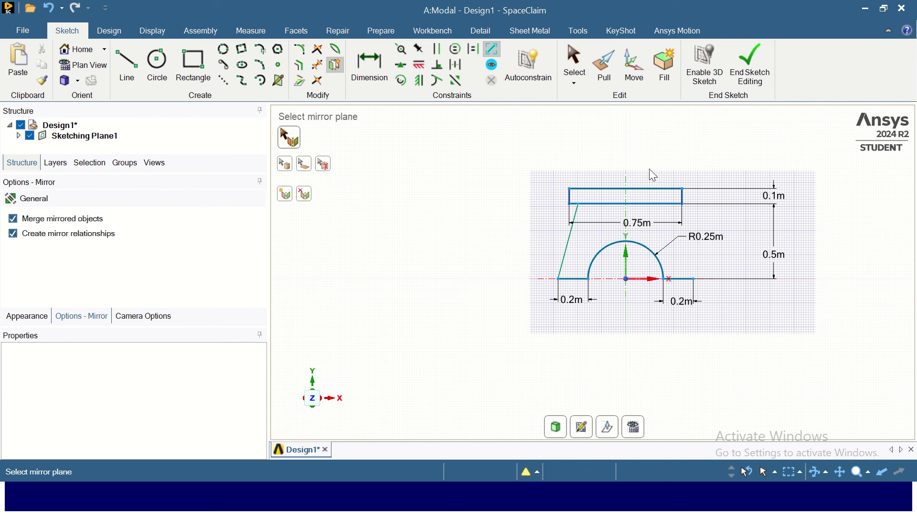
click(626, 196)
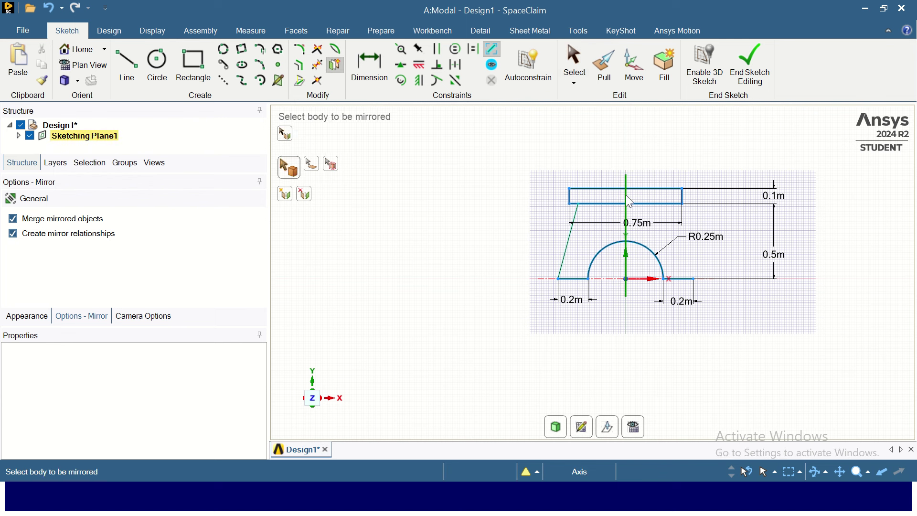
click(565, 253)
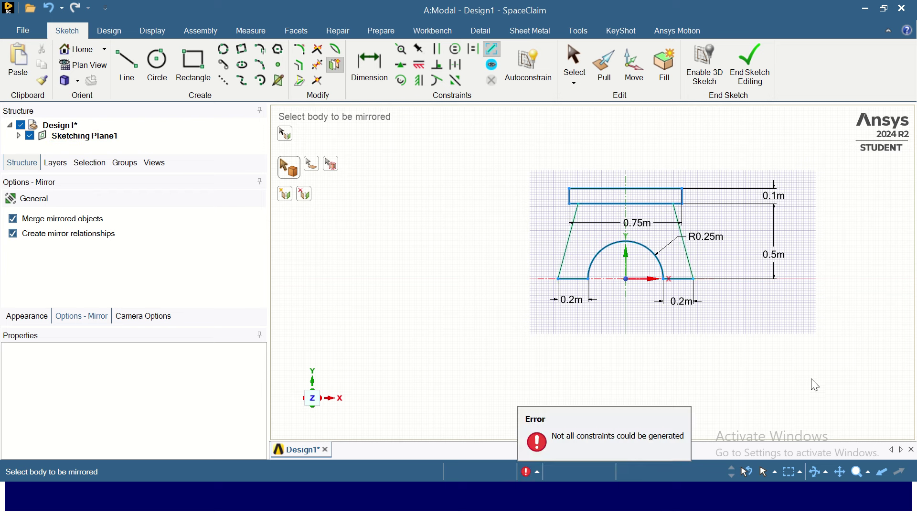
Step: Sketch a rectangle about 0.63 m wide and 0.1 m high above the existing rectangle, spanning the vertical axis
scroll(812, 168, up, 3)
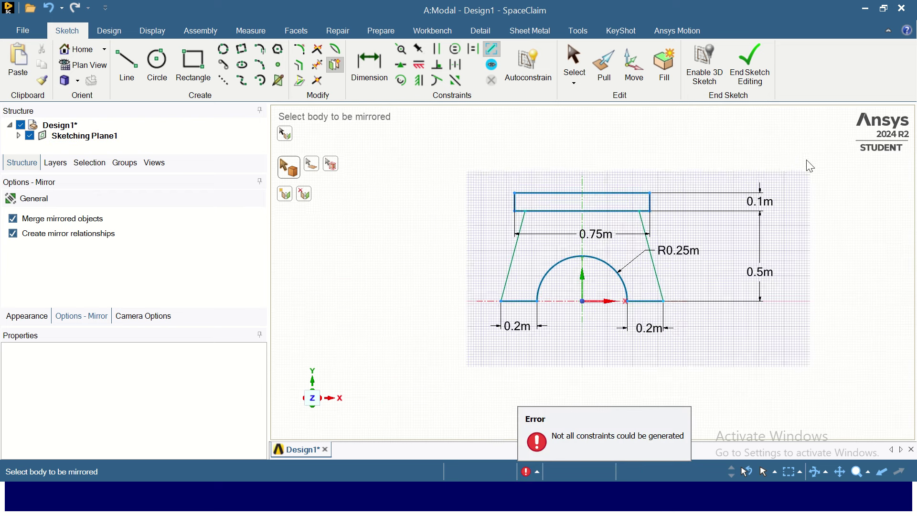
scroll(670, 279, down, 3)
scroll(661, 284, up, 1)
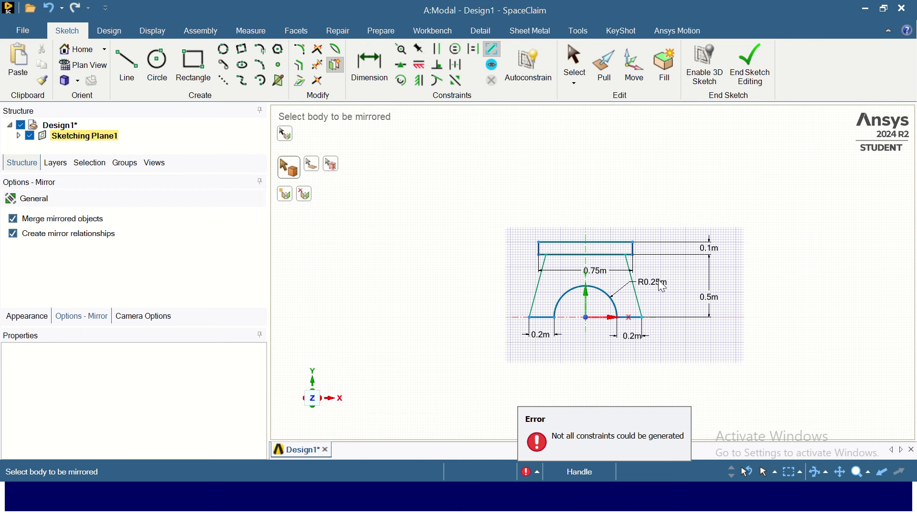
click(192, 63)
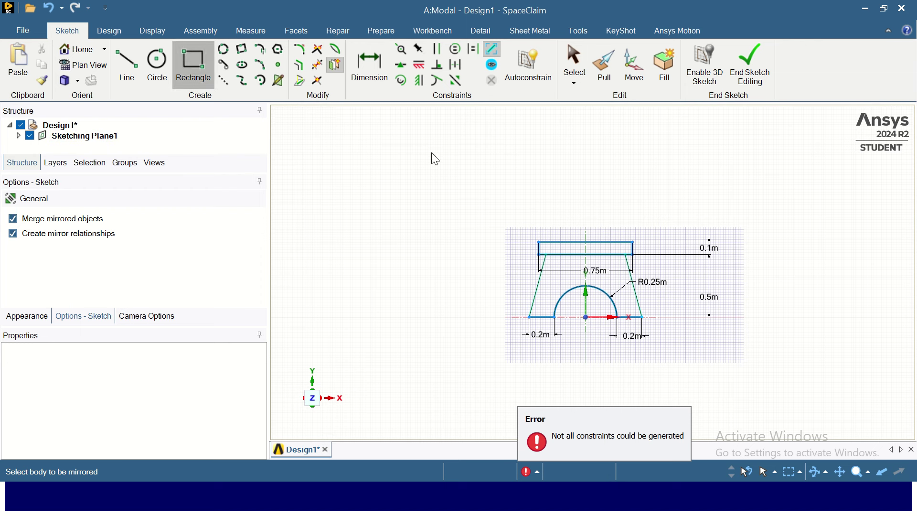
click(541, 183)
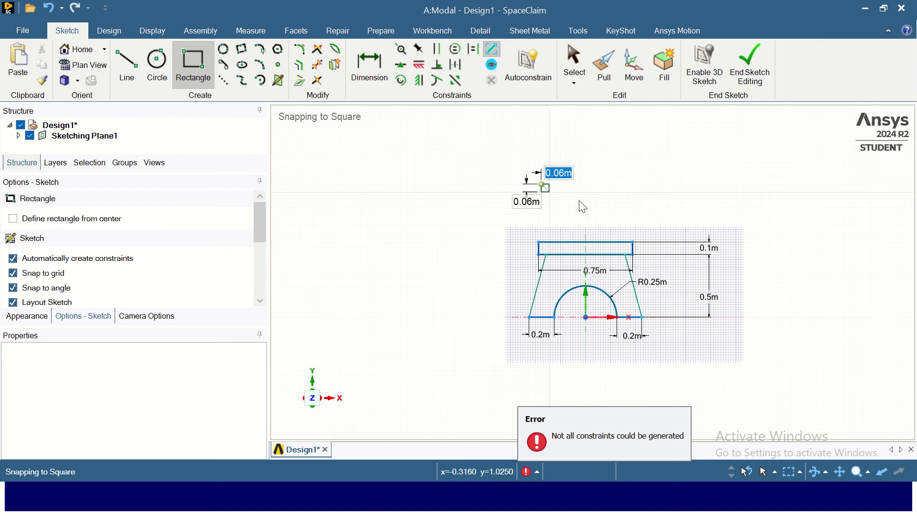
click(621, 196)
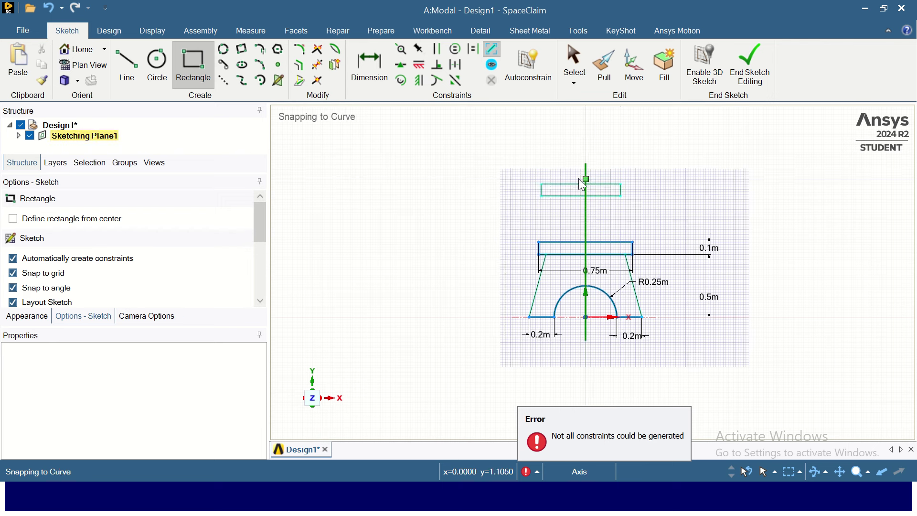
key(Escape)
Step: Dimension the upper rectangle's height on its right edge
click(363, 63)
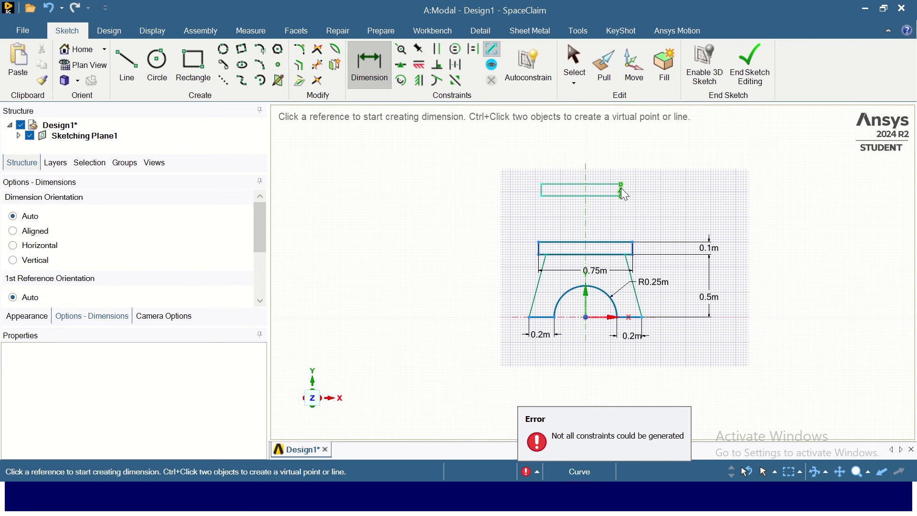
click(622, 189)
click(648, 191)
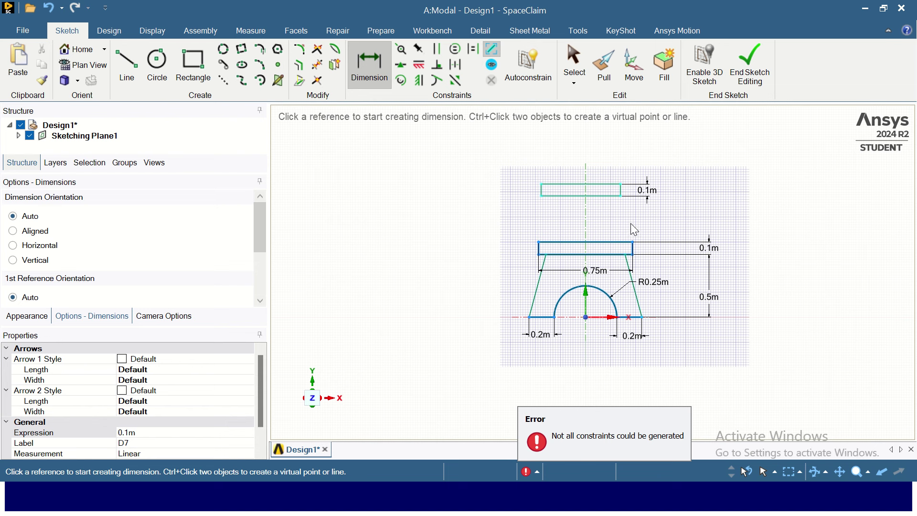
Step: Dimension the upper rectangle's width along its lower edge and set it to 0.55 m
click(602, 196)
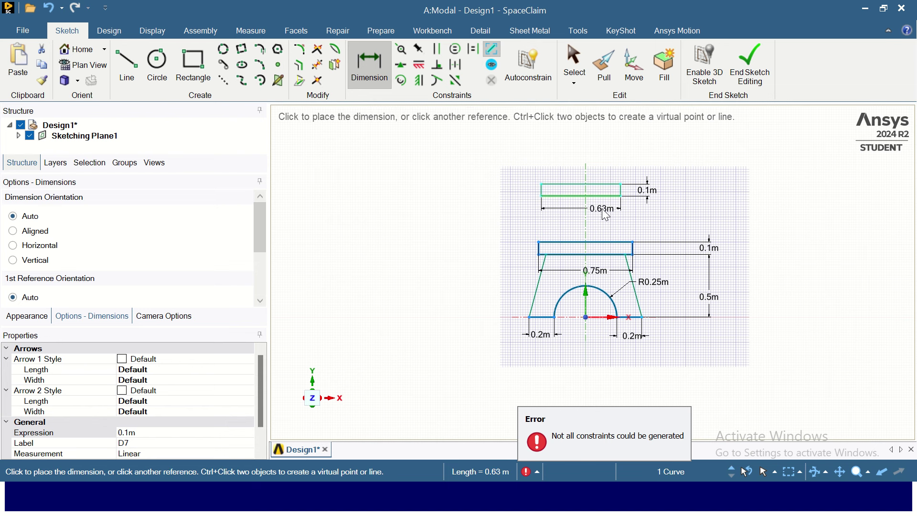
click(594, 217)
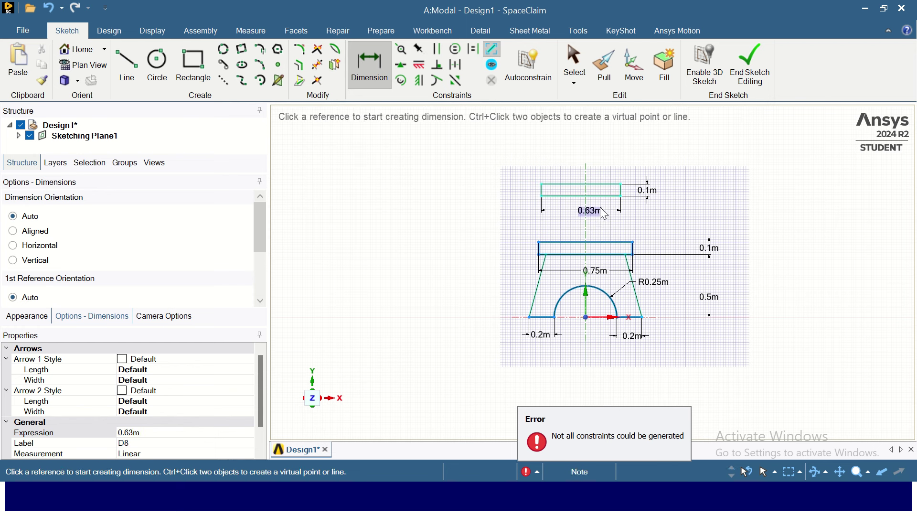
double_click(595, 210)
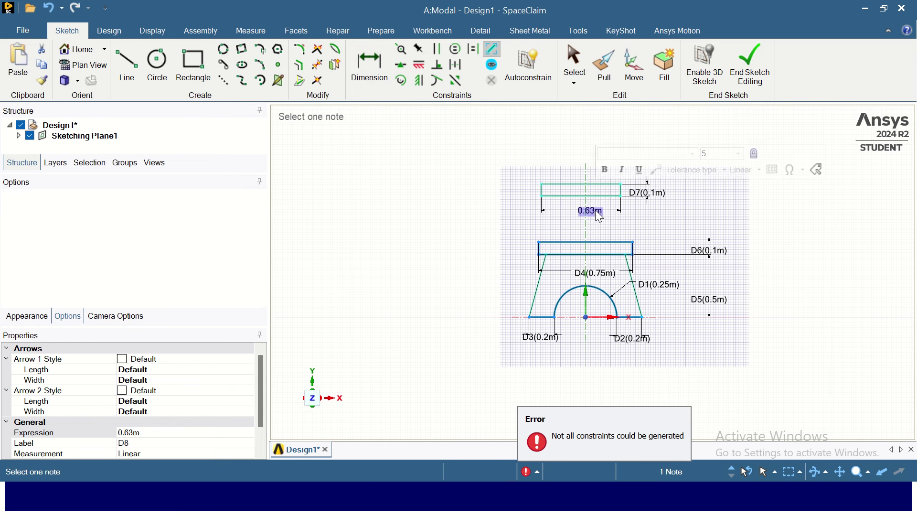
key(BackSpace)
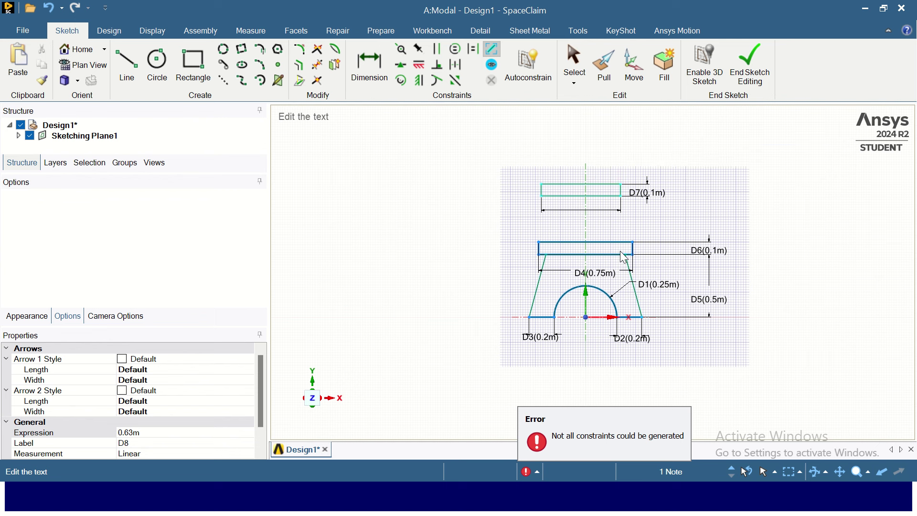
text(0.55)
key(Return)
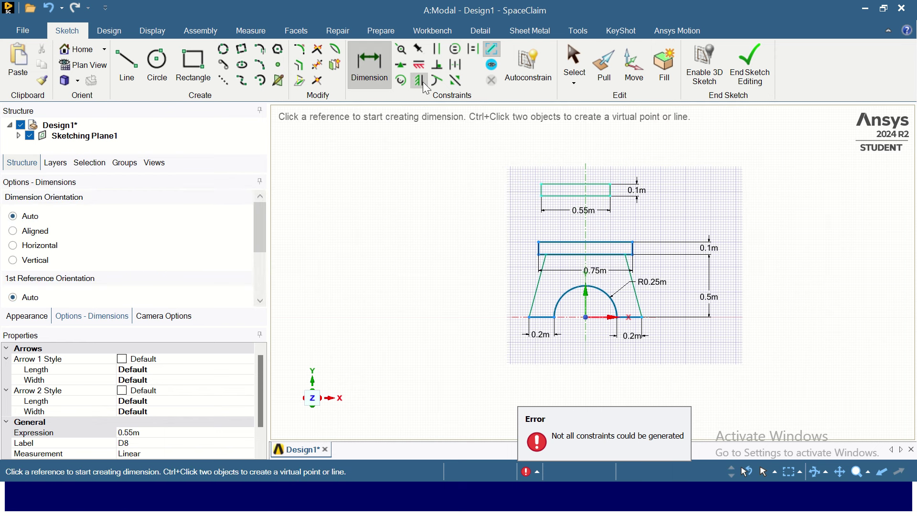
Step: Make the upper rectangle's left and right edges symmetric about the vertical Y axis
click(456, 80)
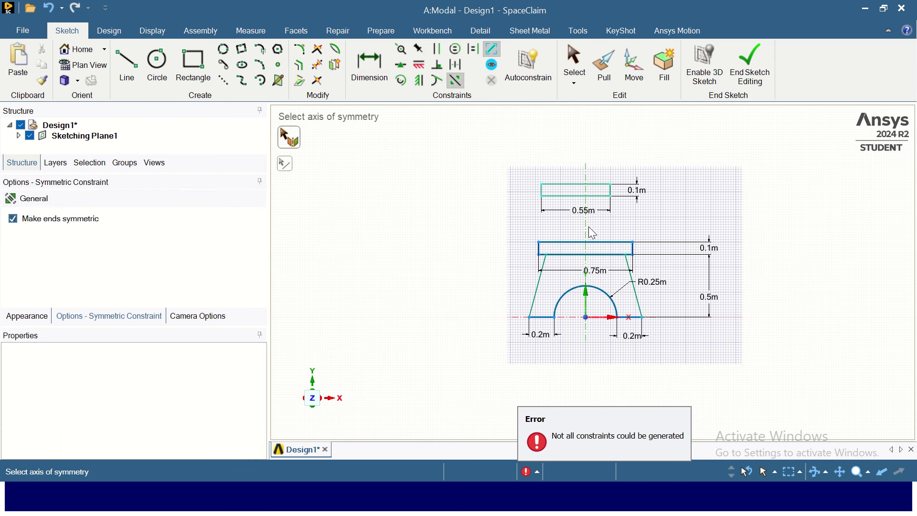
click(587, 225)
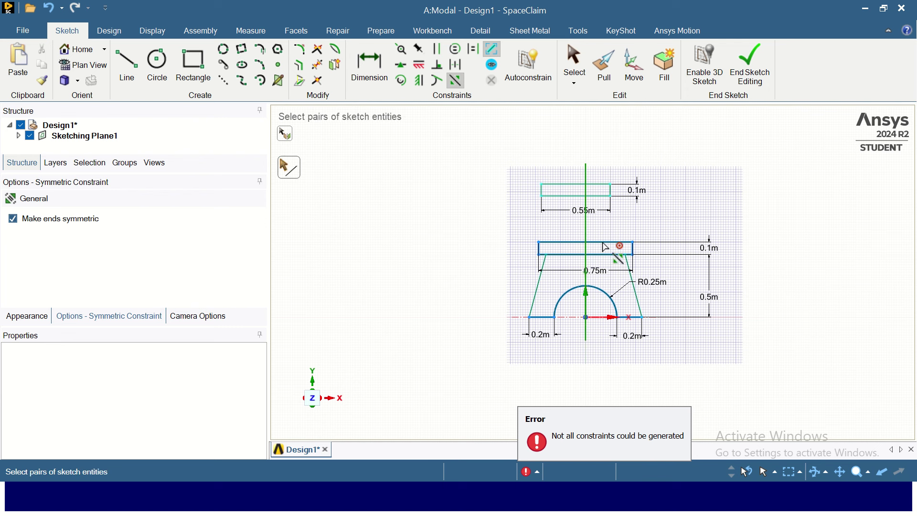
click(542, 190)
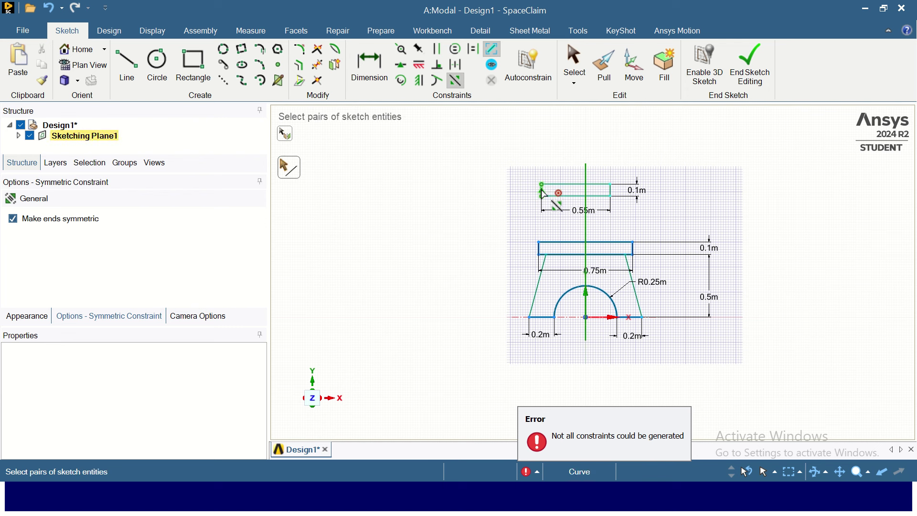
click(612, 193)
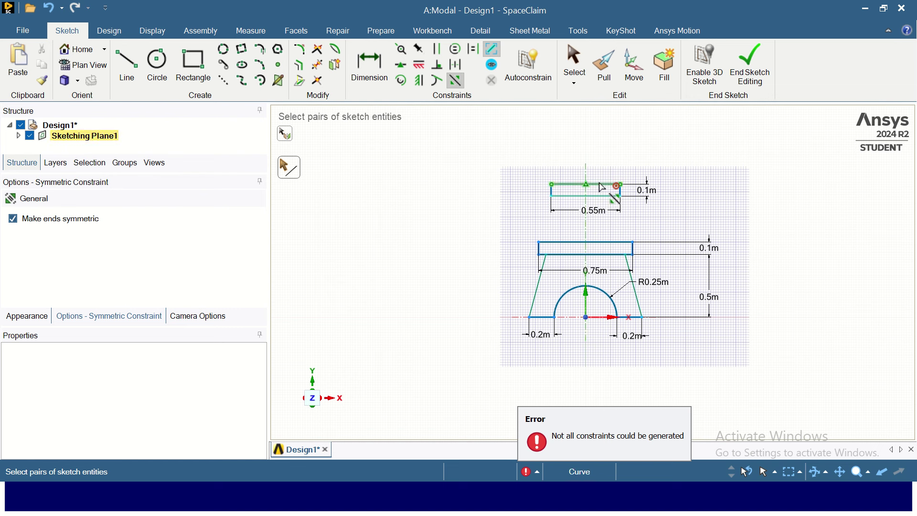
Step: Dimension the vertical distance between the top edges of the two rectangles and set it to 0.5 m
click(369, 66)
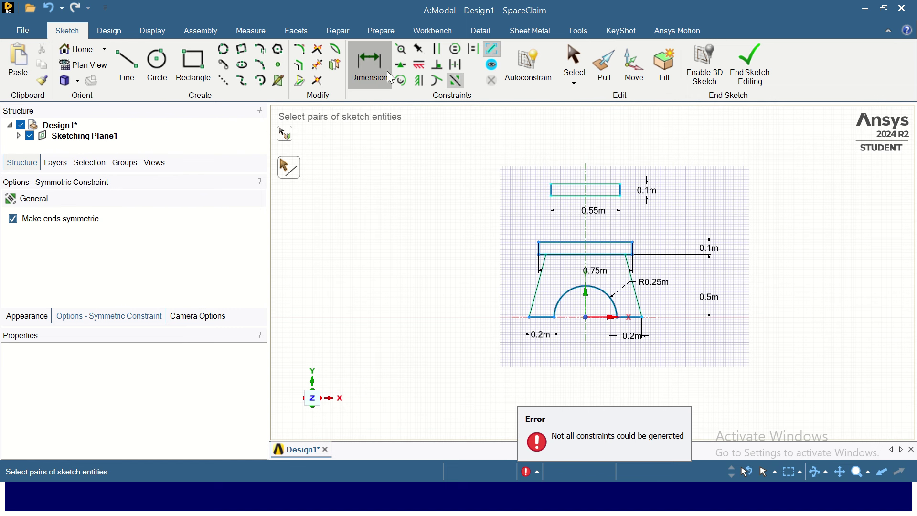
click(598, 184)
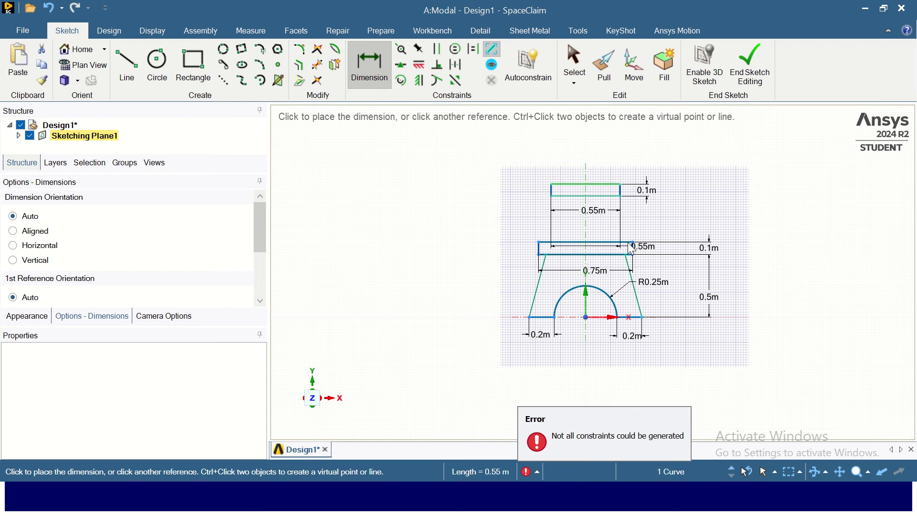
click(597, 243)
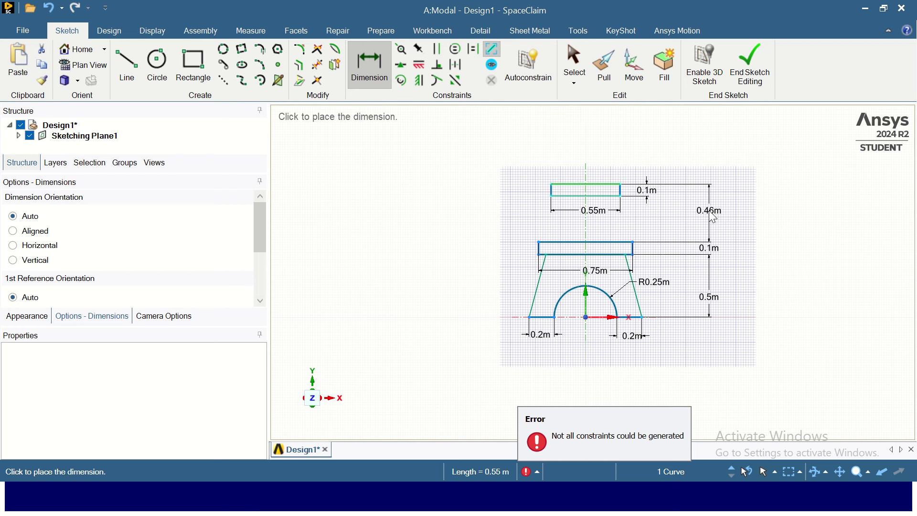
click(713, 218)
double_click(713, 213)
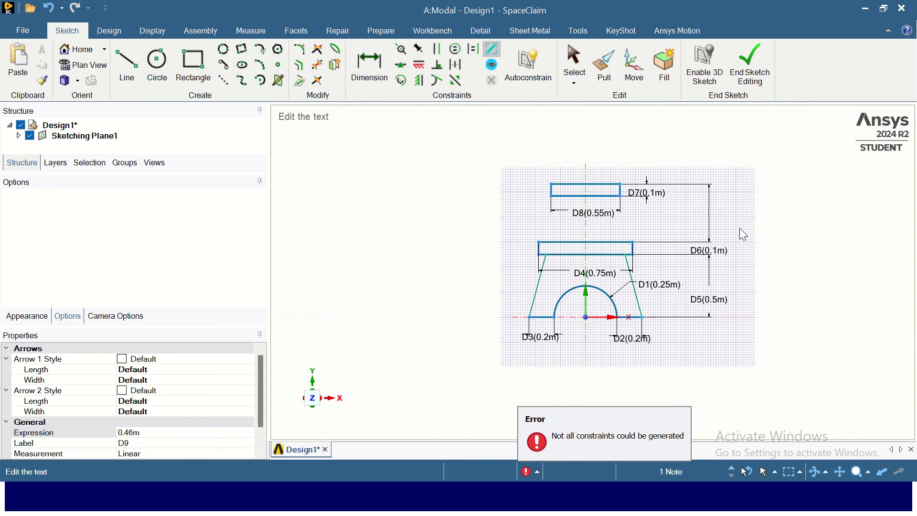
text(0.5)
key(Return)
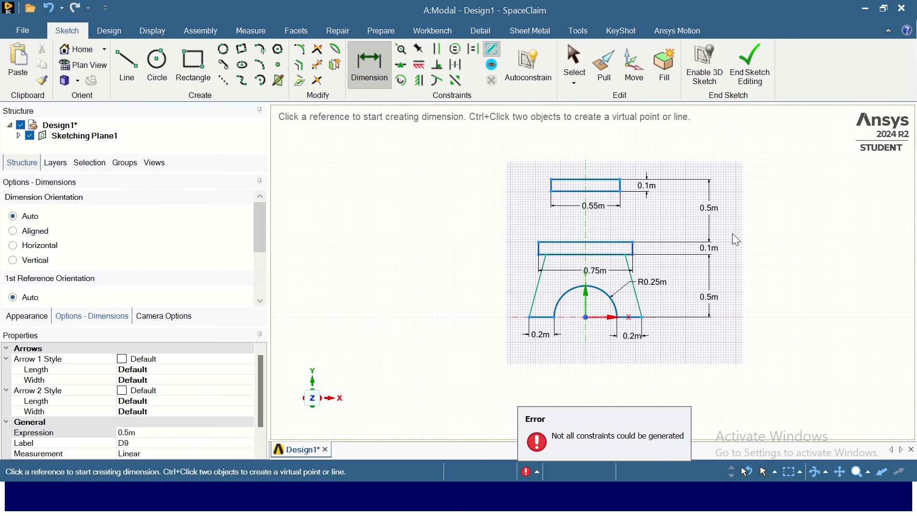
Step: Sketch a slanted line about 0.42 m long at 75° from the lower rectangle's top edge to the upper rectangle's bottom edge, near their left corners
click(127, 65)
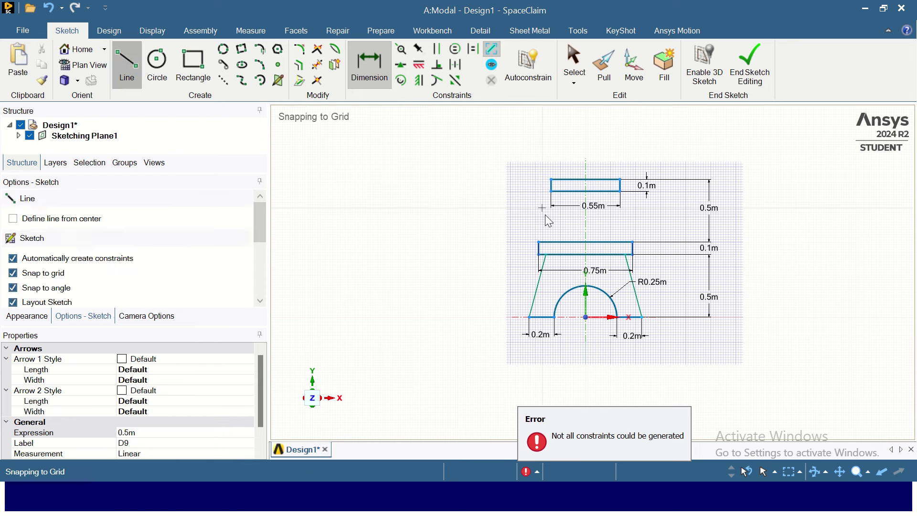
click(549, 243)
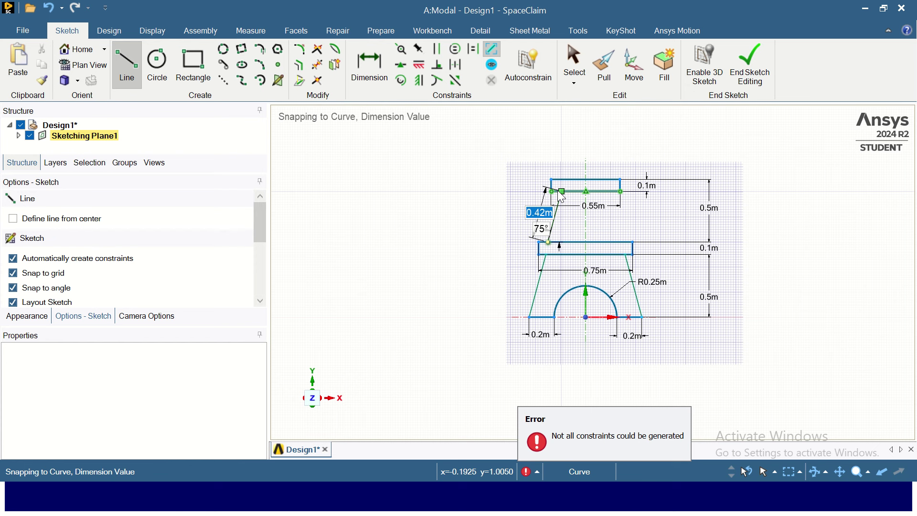
click(561, 191)
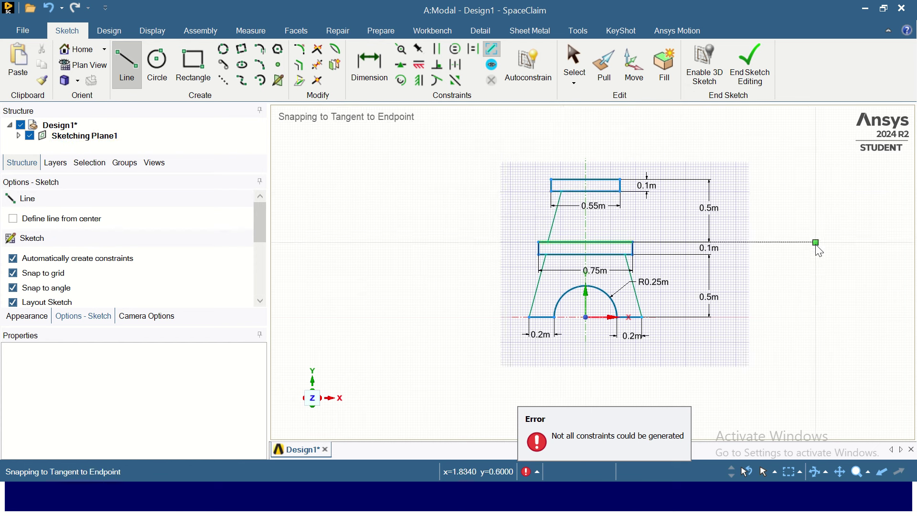
key(Escape)
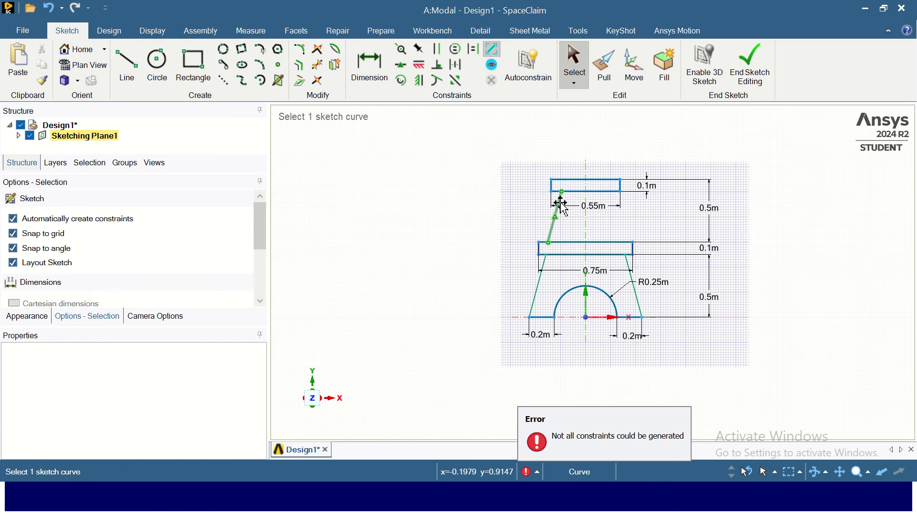
Step: Move the new slanted line's upper endpoint along the upper rectangle's bottom edge, closer to its left corner
click(562, 197)
drag(561, 194, 558, 191)
scroll(557, 191, up, 10)
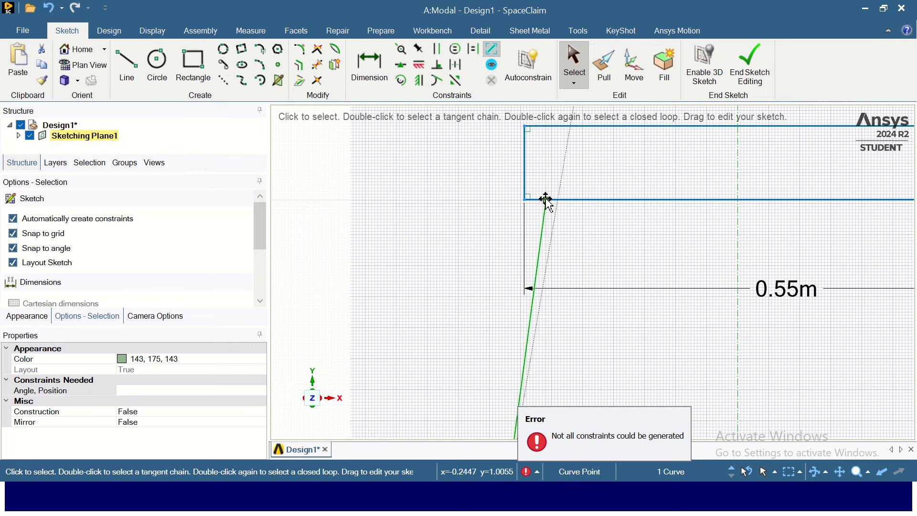
scroll(578, 217, down, 10)
scroll(724, 266, down, 3)
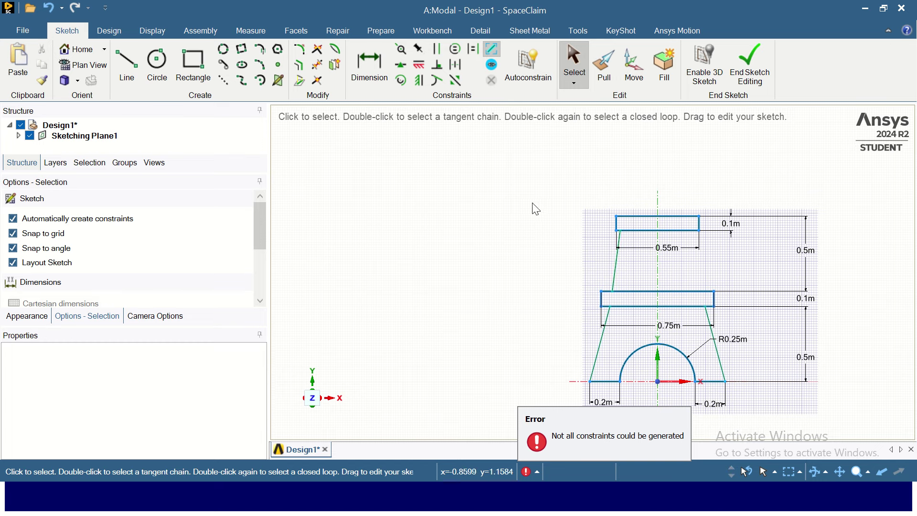
Step: Mirror the slanted line between the two rectangles about the vertical Y axis
scroll(740, 258, up, 4)
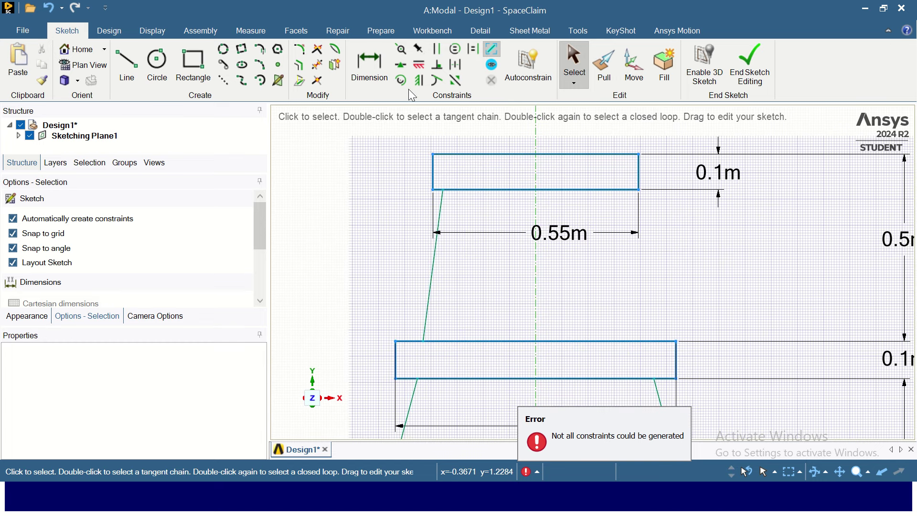
click(454, 79)
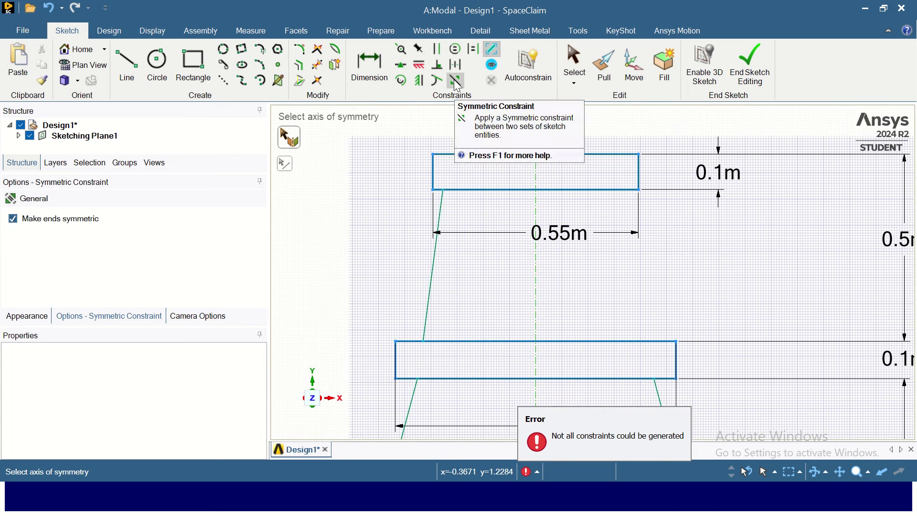
click(336, 66)
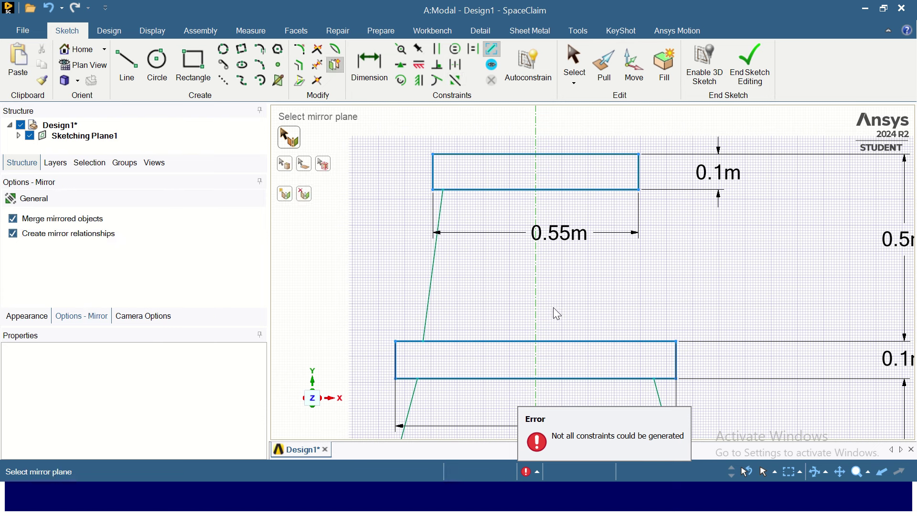
click(535, 292)
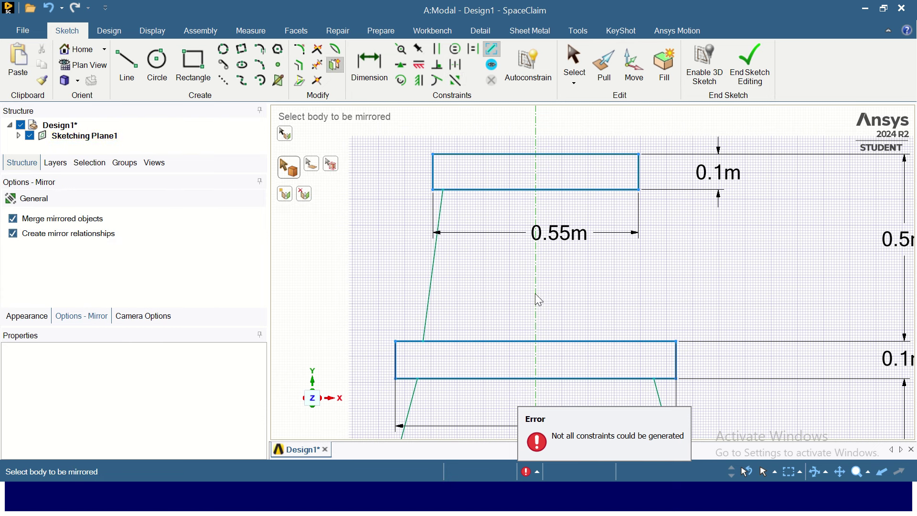
click(432, 278)
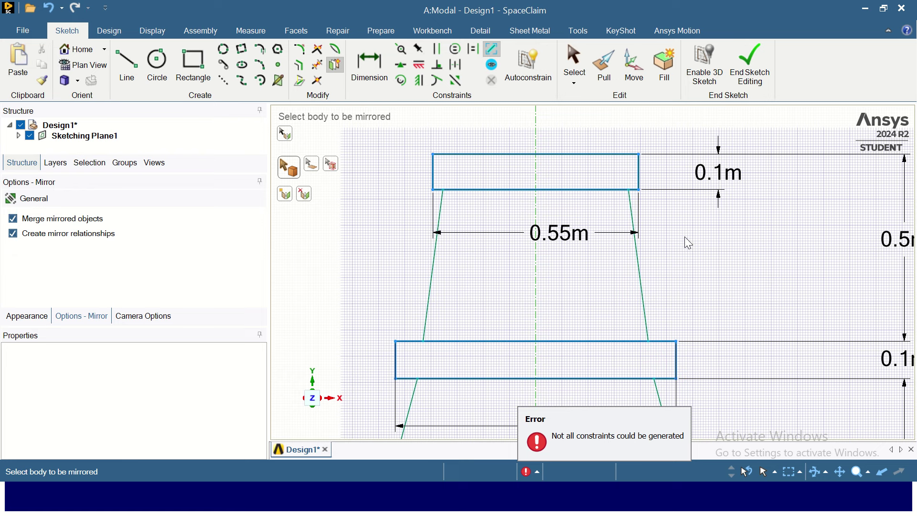
Step: Sketch a third, narrower rectangle above the 0.55 m wide rectangle, spanning the vertical axis
scroll(684, 237, down, 5)
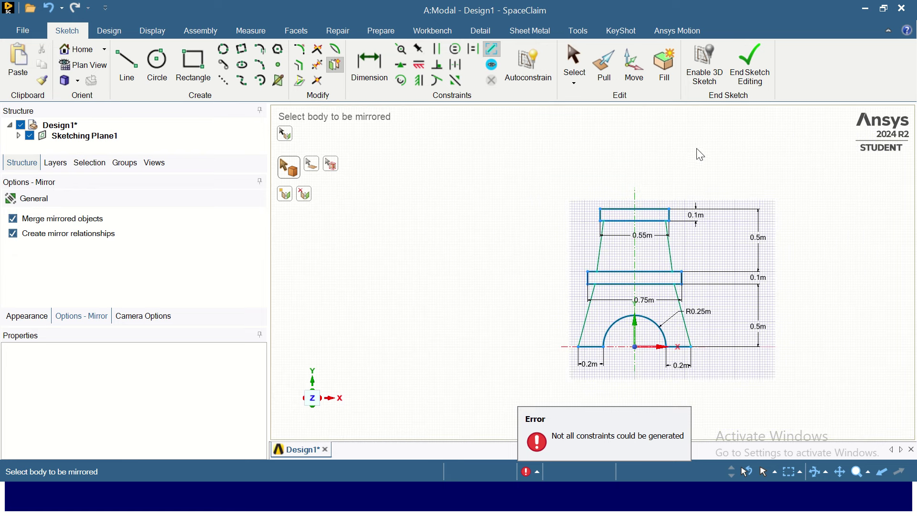
click(196, 65)
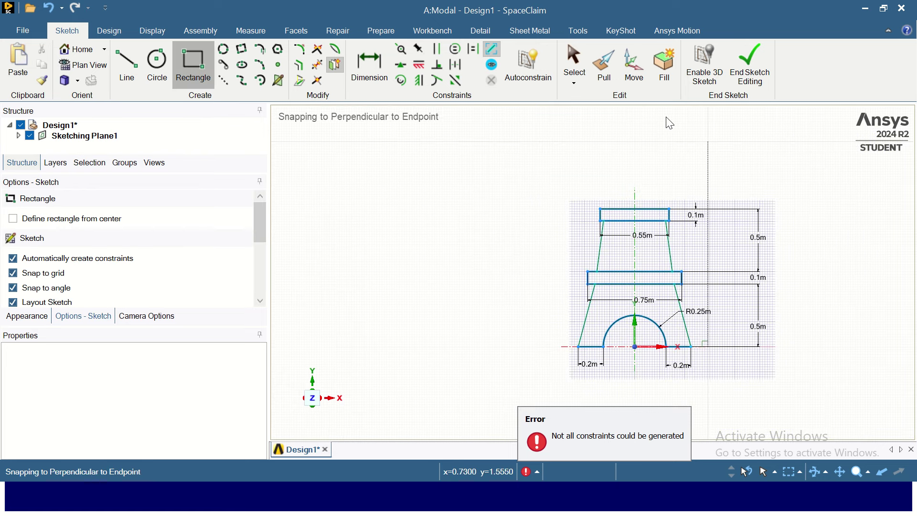
click(611, 142)
click(653, 153)
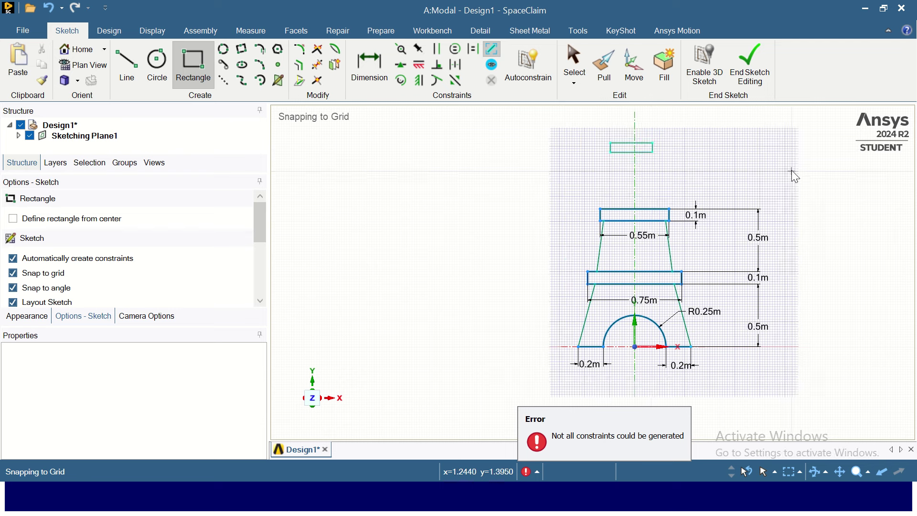
Step: Dimension the height of the new topmost rectangle and set it to 0.1 m
key(Escape)
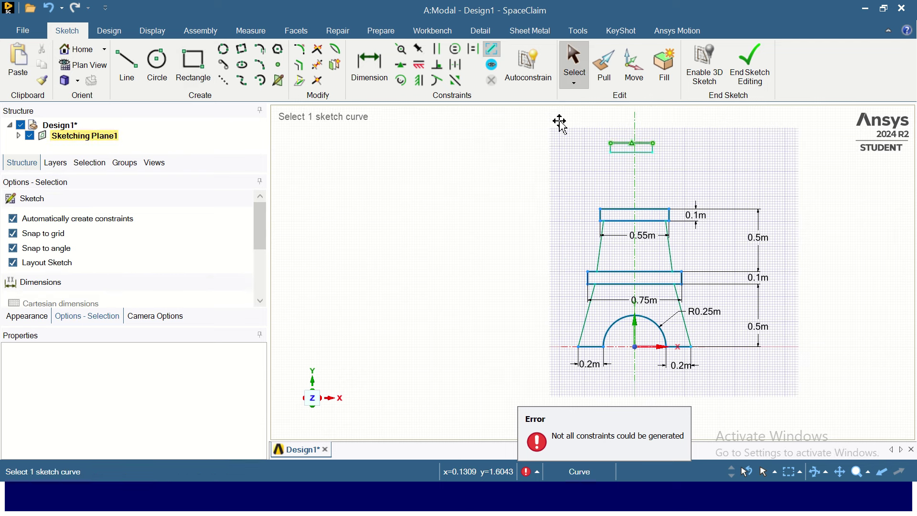
click(372, 72)
scroll(650, 139, up, 4)
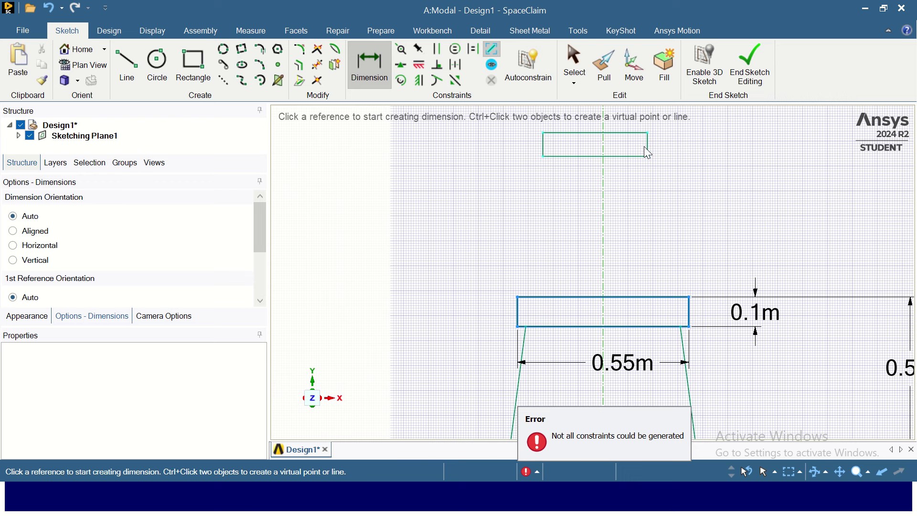
click(648, 146)
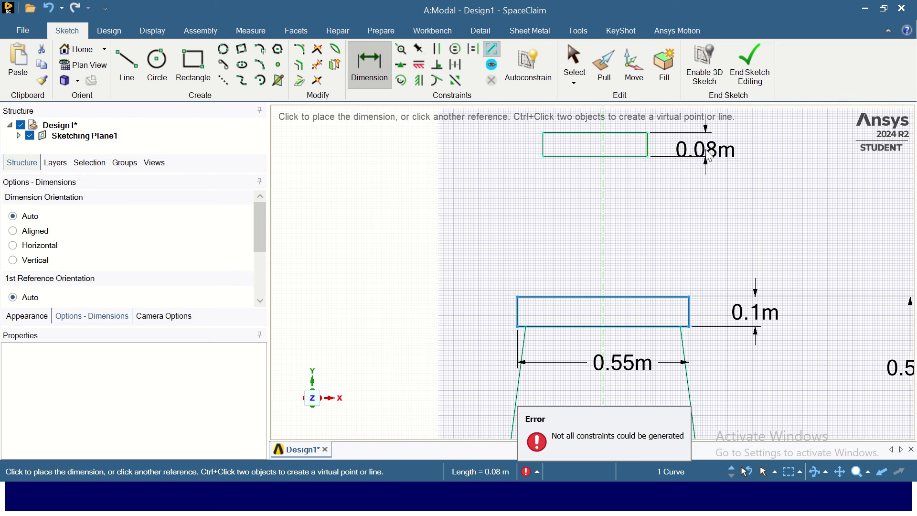
click(725, 155)
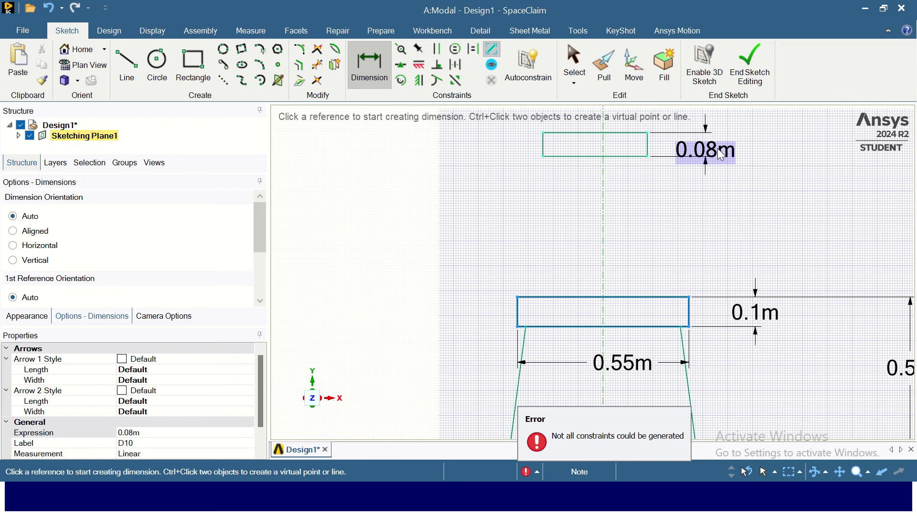
double_click(712, 153)
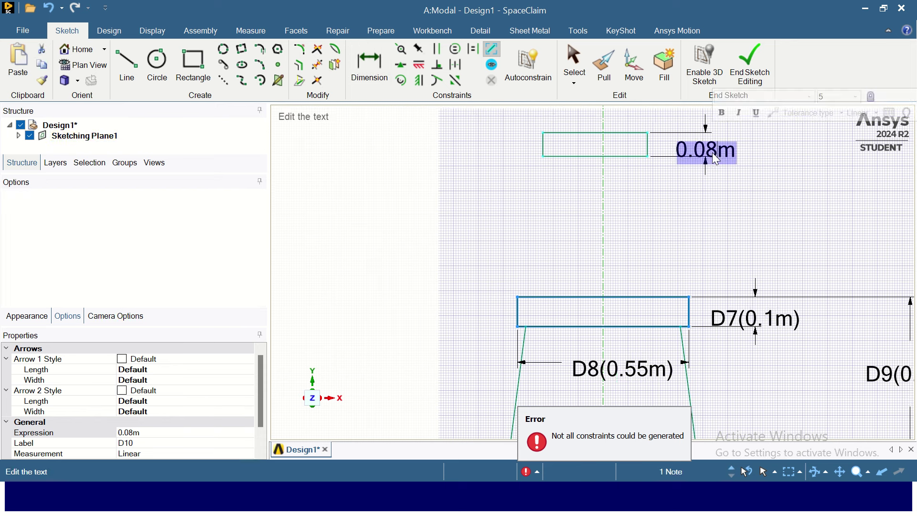
key(BackSpace)
text(0.1)
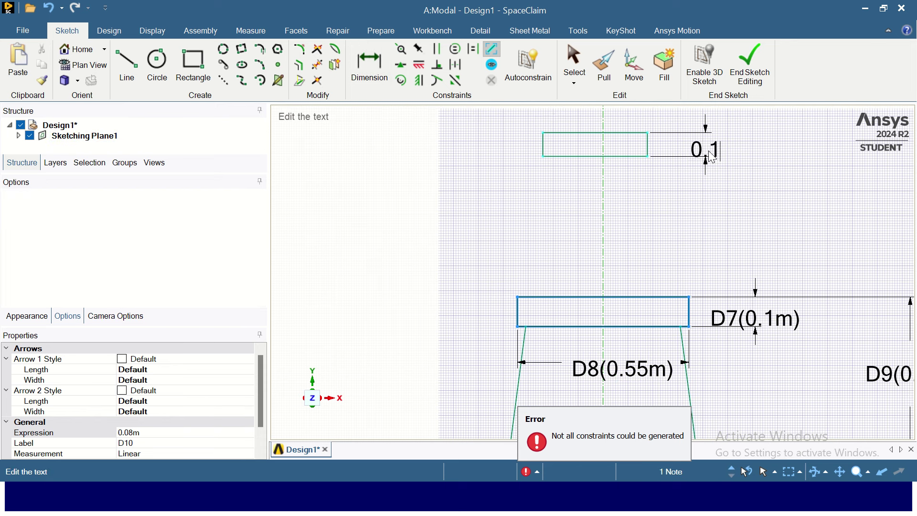
key(Return)
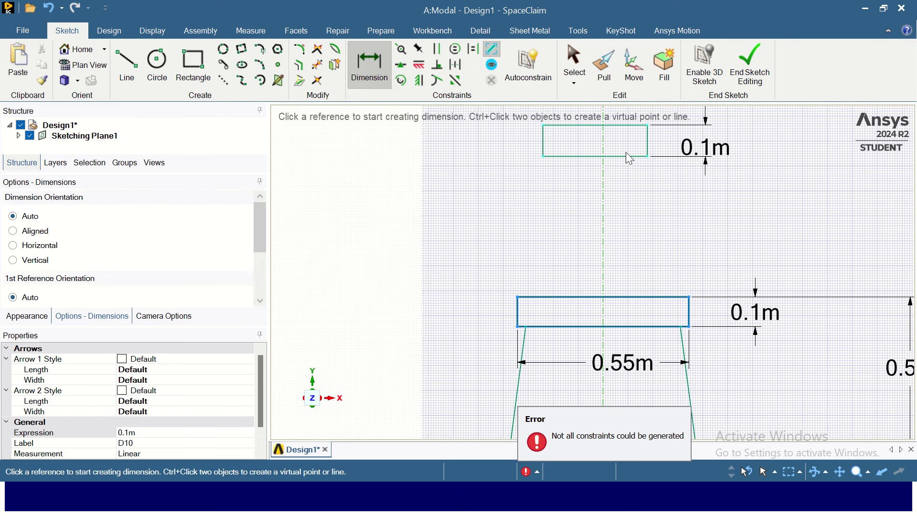
Step: Dimension the width of the topmost rectangle and set it to 0.35 m
click(614, 156)
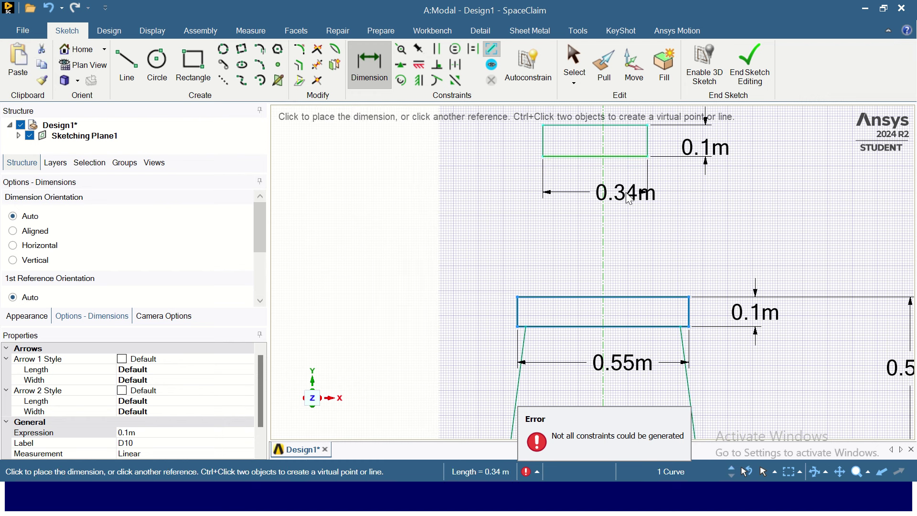
click(630, 199)
double_click(626, 198)
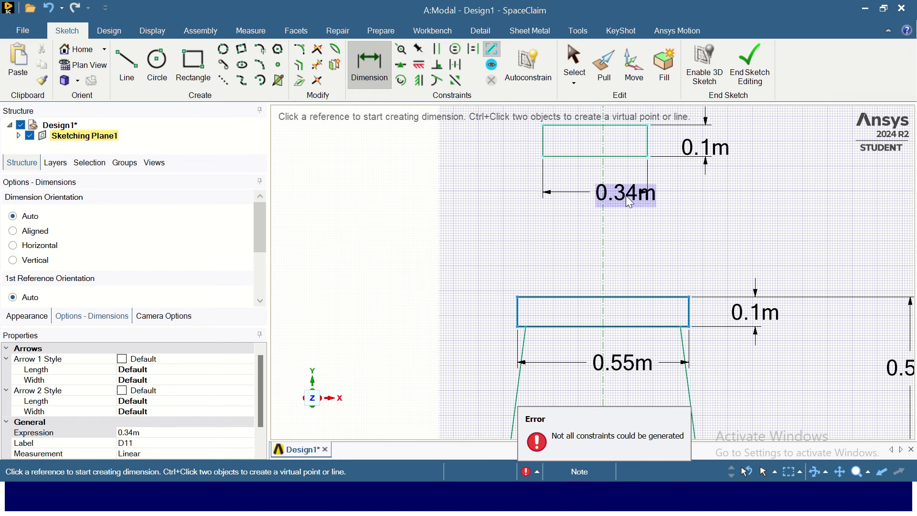
key(BackSpace)
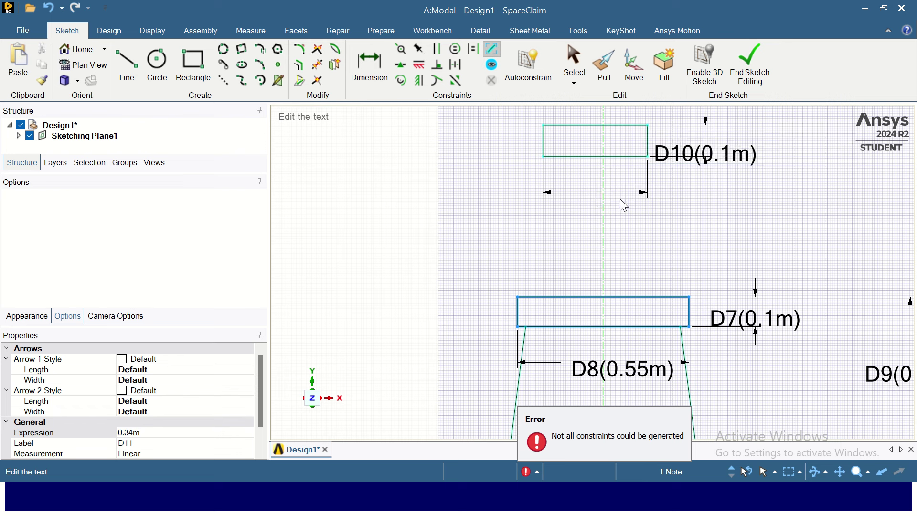
text(0.)
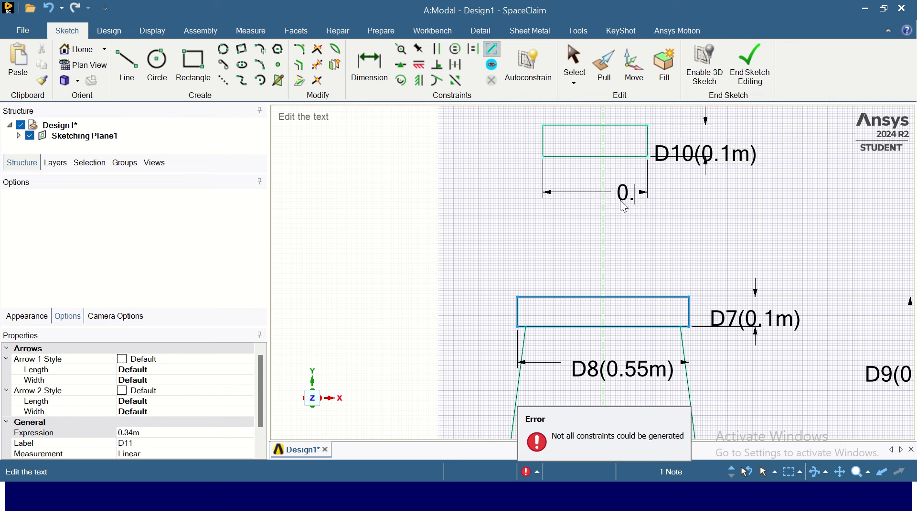
click(633, 377)
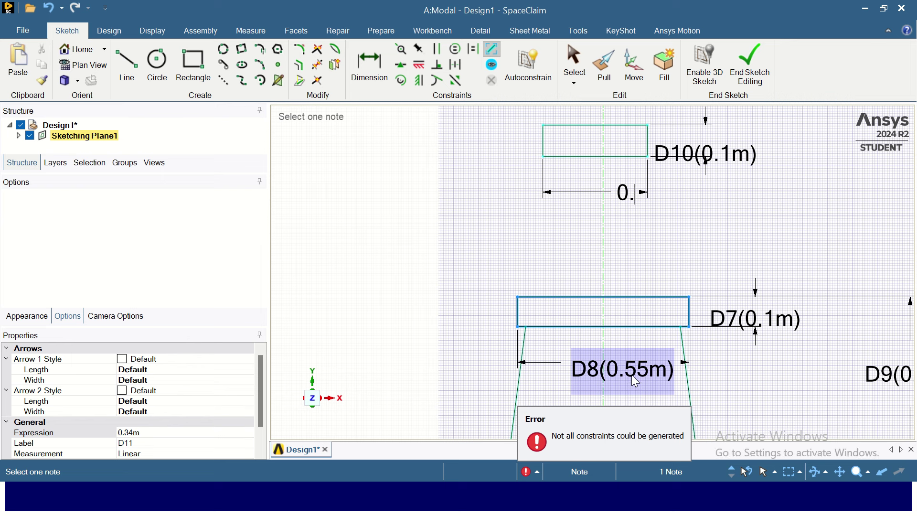
text(35)
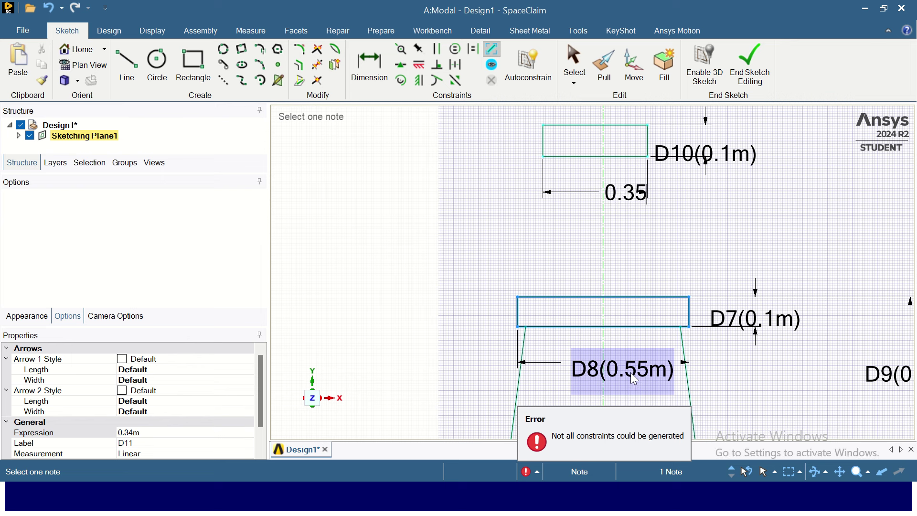
key(Return)
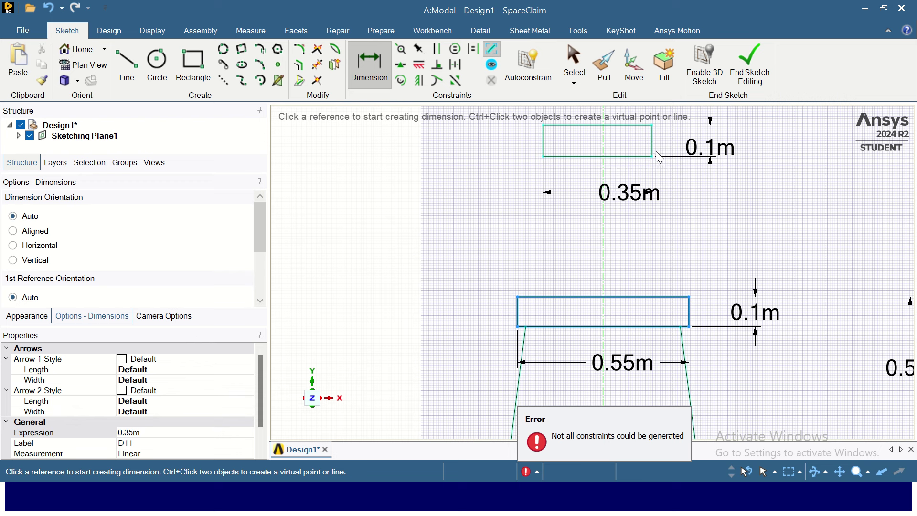
key(Escape)
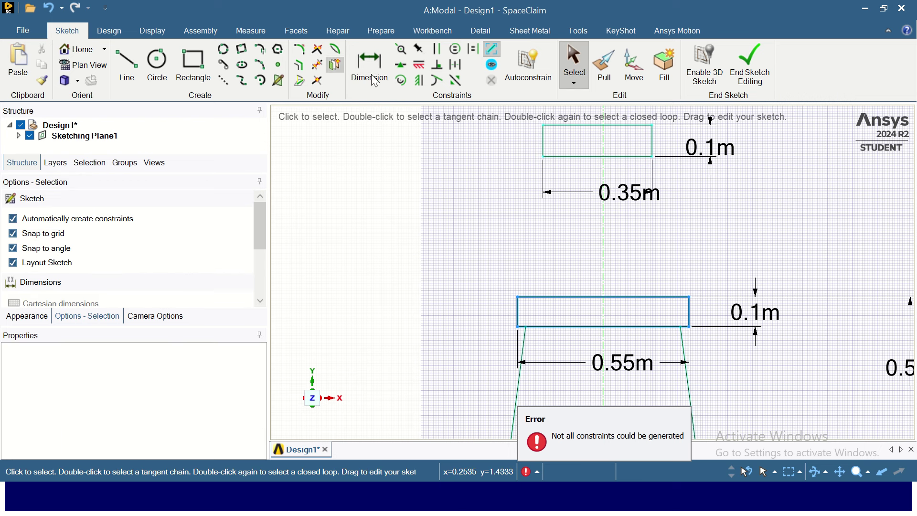
Step: Constrain the topmost rectangle's left and right edges to be symmetric about the vertical axis
click(456, 82)
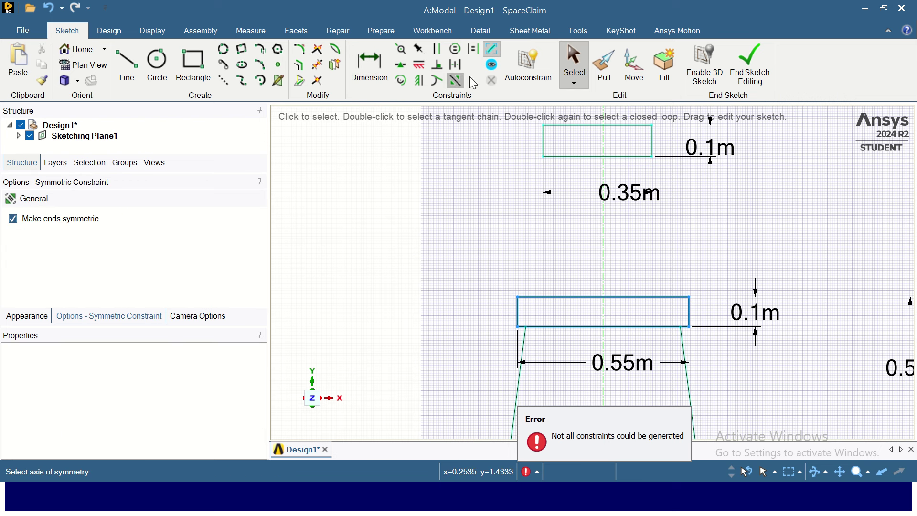
click(605, 233)
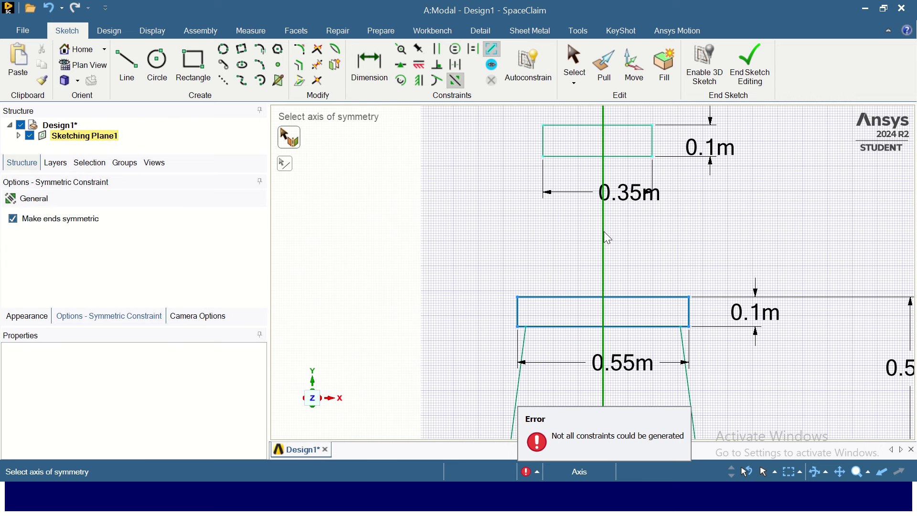
click(544, 142)
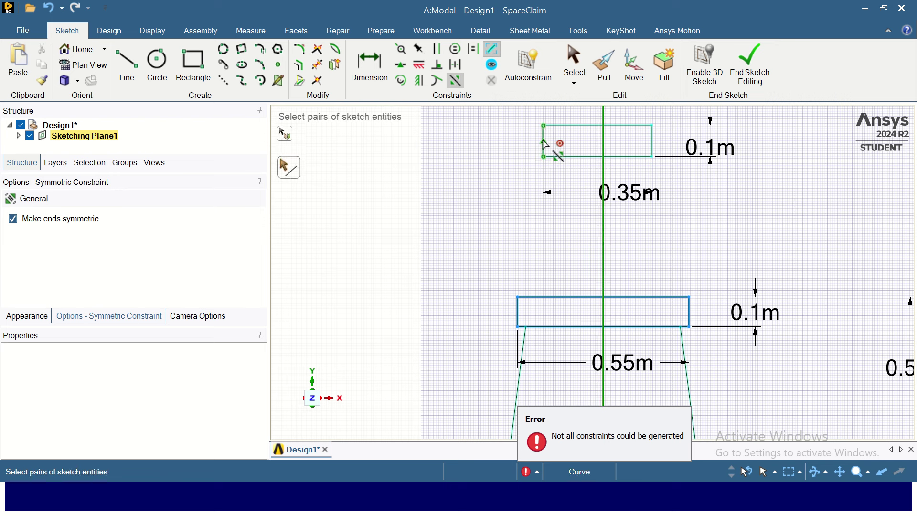
click(653, 142)
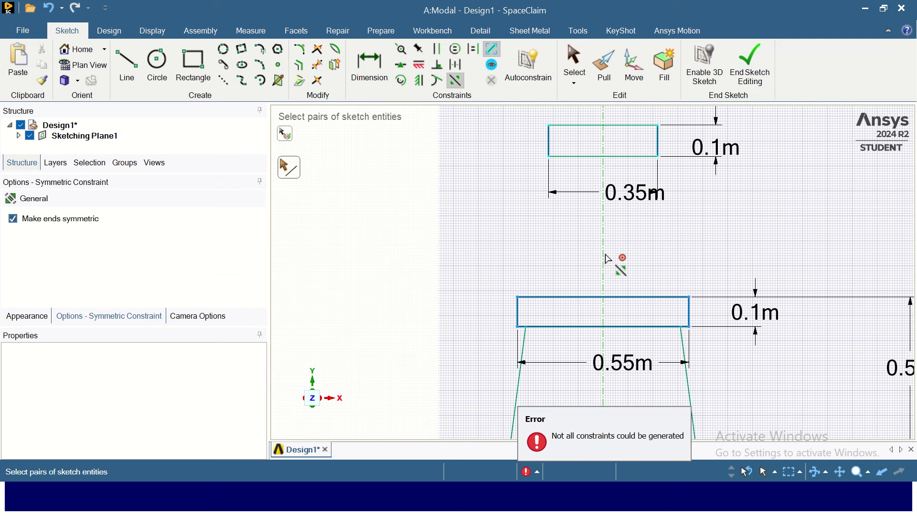
key(Escape)
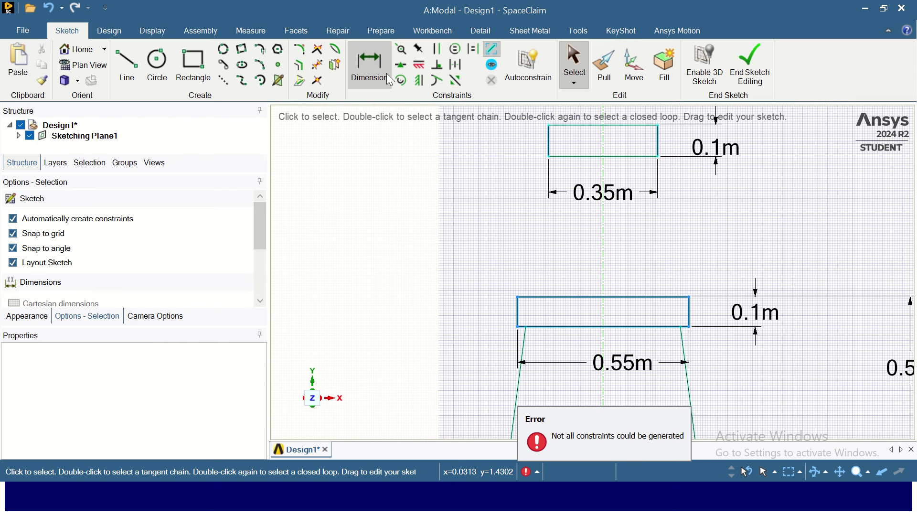
Step: Dimension the vertical distance from the topmost rectangle's top edge to the 0.55 m wide rectangle's bottom edge and set it to 0.75 m
click(372, 62)
click(648, 126)
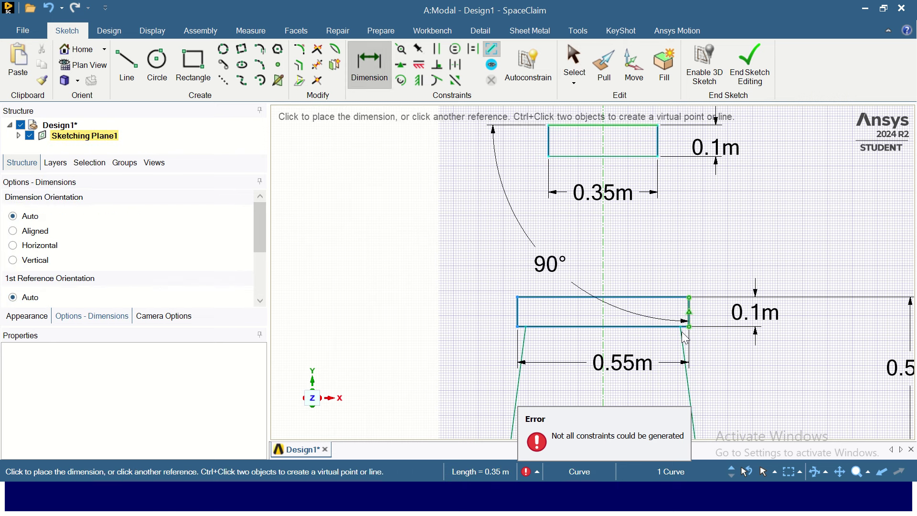
click(665, 326)
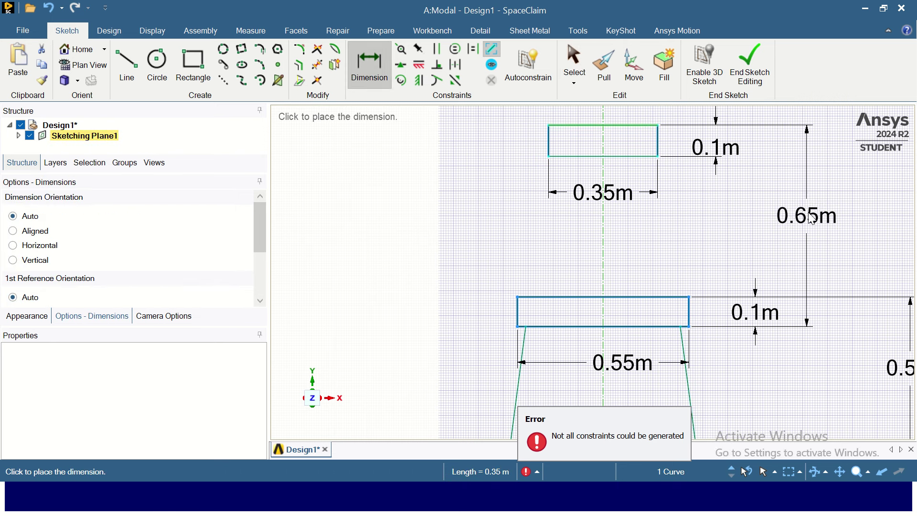
click(806, 220)
double_click(802, 216)
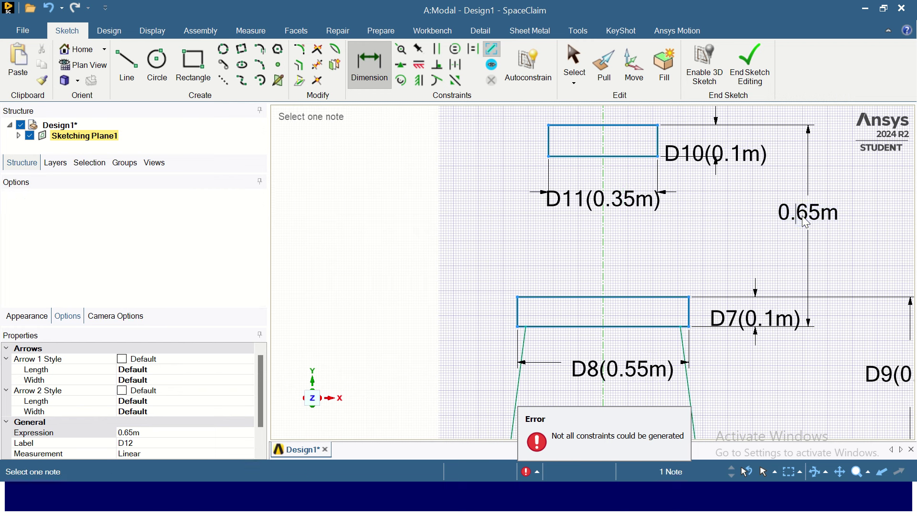
drag(800, 213, 812, 213)
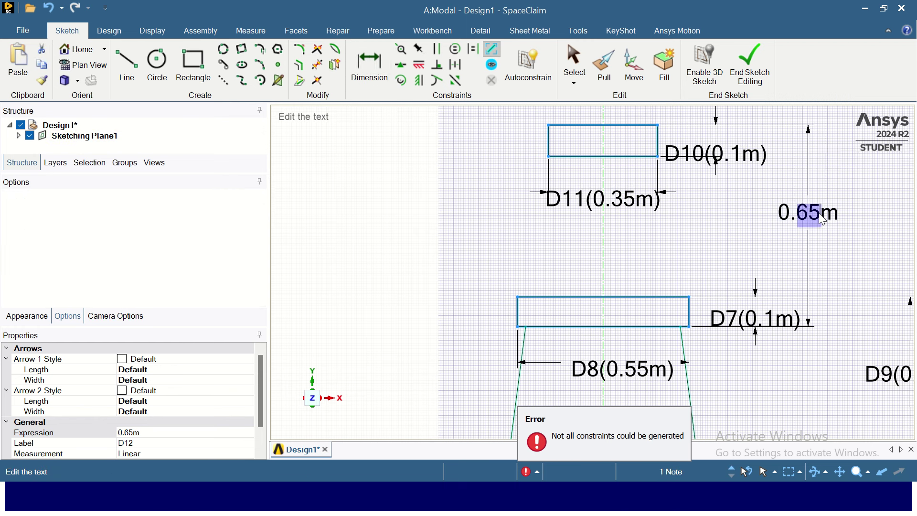
text(0)
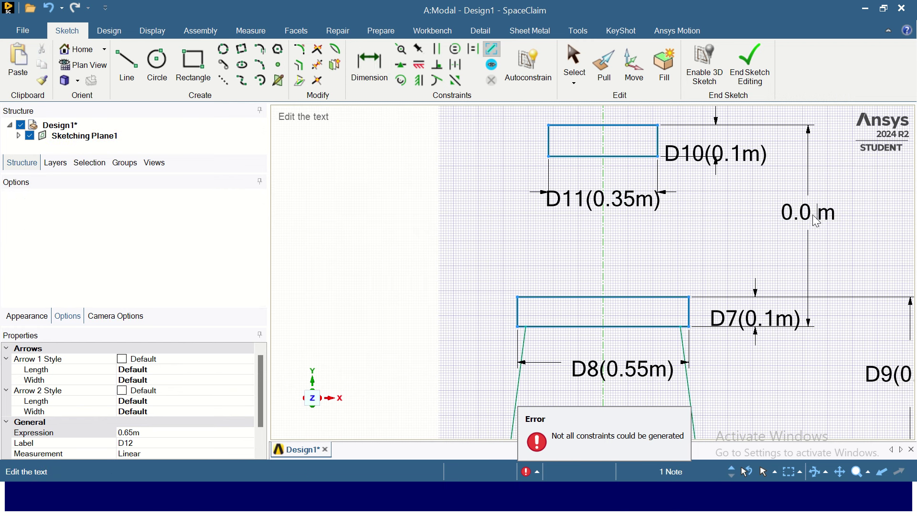
text(.75)
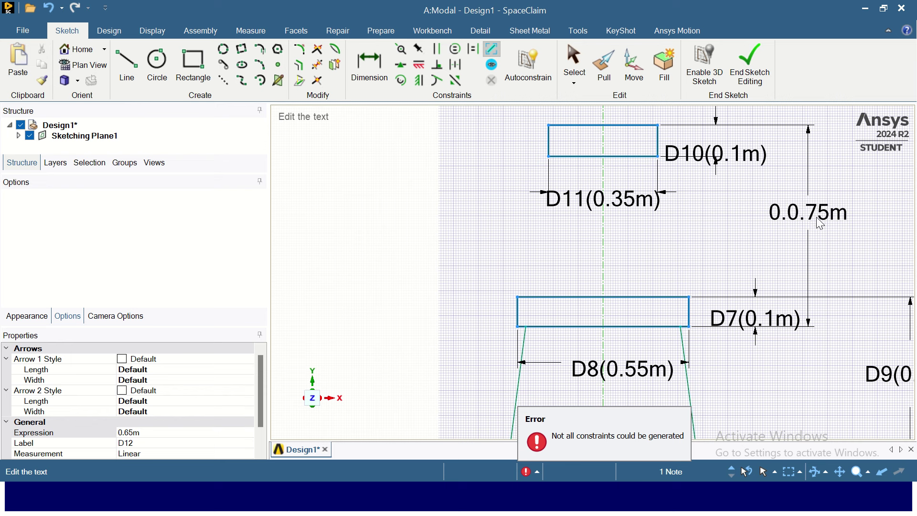
key(BackSpace)
key(BackSpace)
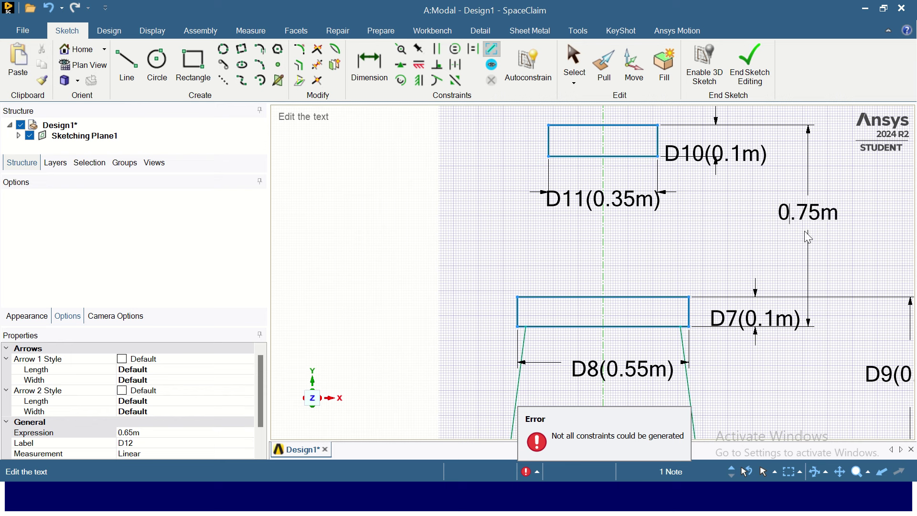
key(Return)
Step: Change the vertical distance between the topmost rectangle's top edge and the 0.55 m wide rectangle's bottom edge to 1 m
scroll(636, 247, down, 3)
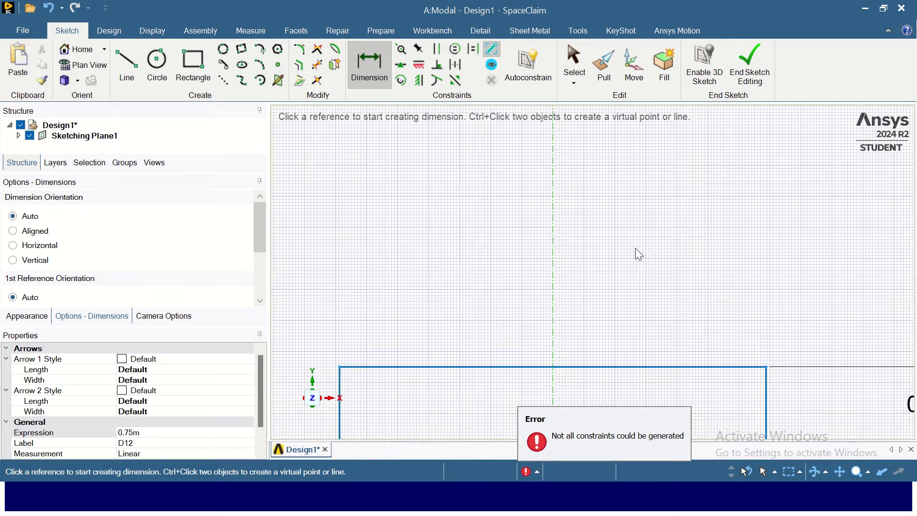
scroll(636, 248, down, 2)
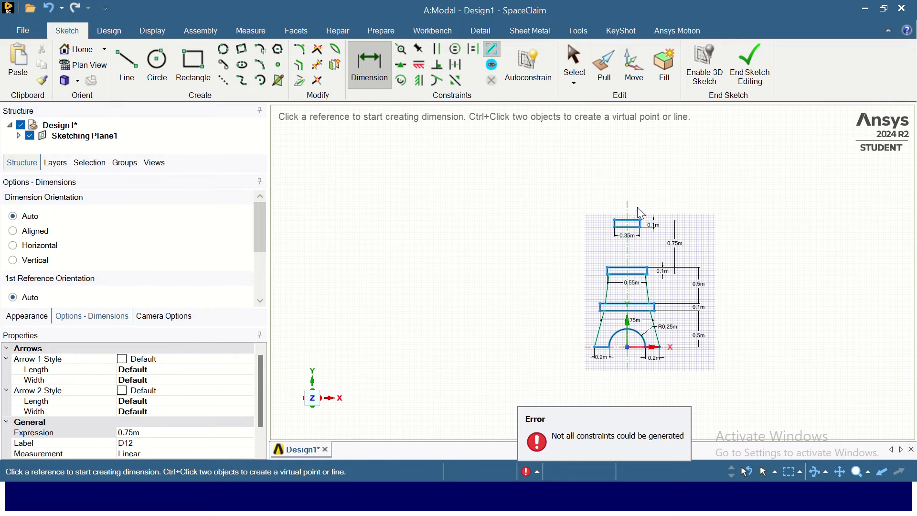
double_click(686, 246)
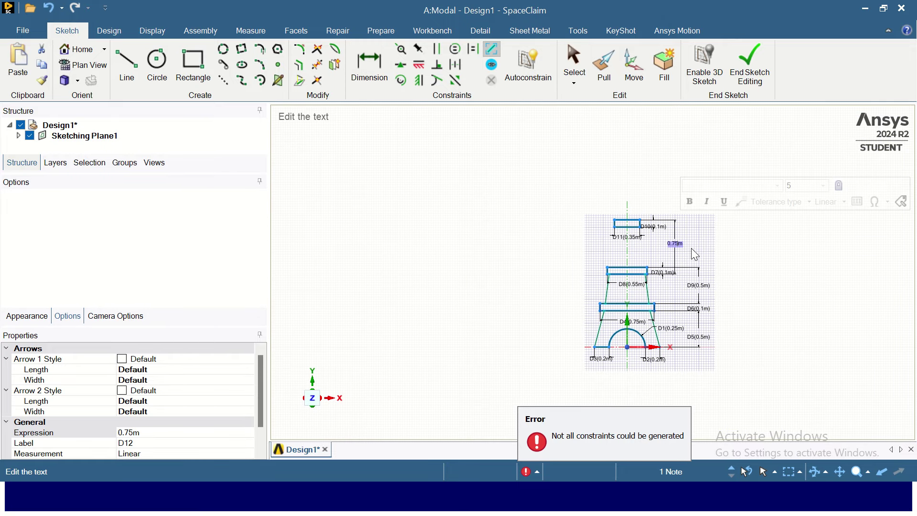
key(BackSpace)
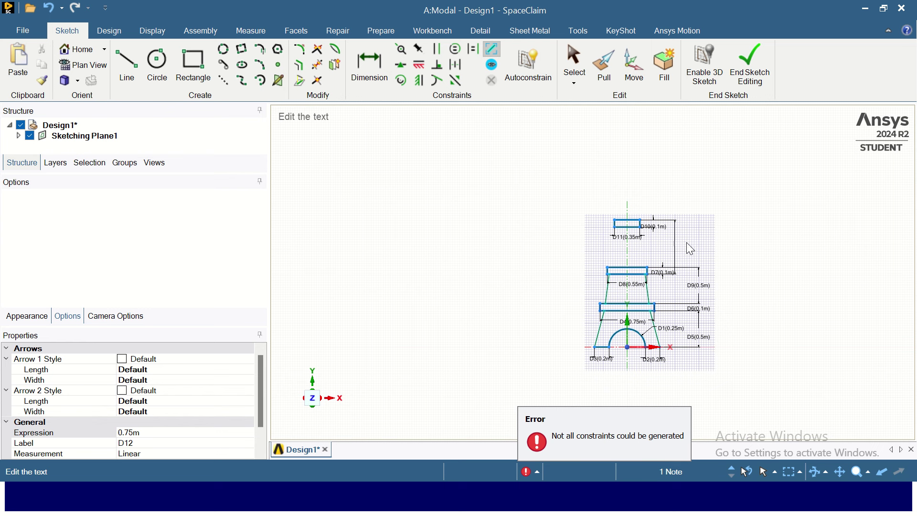
text(1)
key(Return)
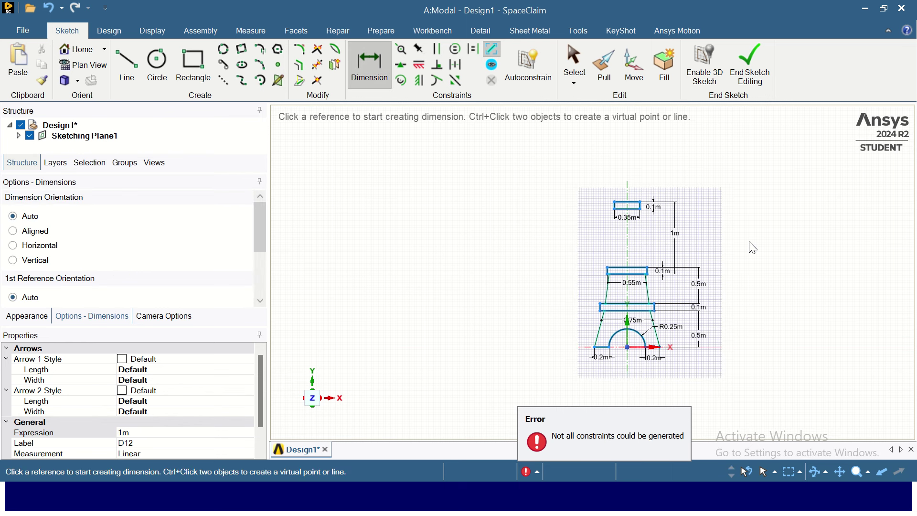
Step: Sketch a slanted line from the 0.55 m wide rectangle's top edge to the topmost rectangle's bottom edge, left of the vertical axis
scroll(661, 247, up, 3)
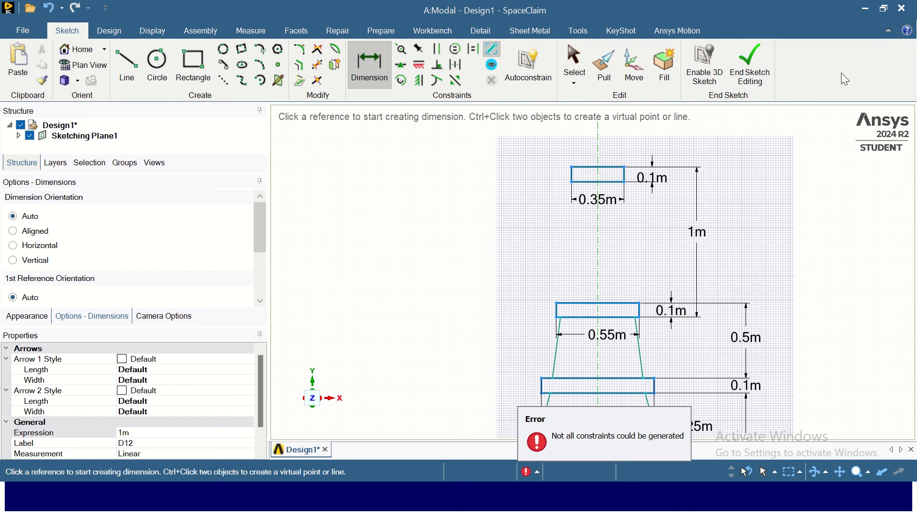
click(126, 64)
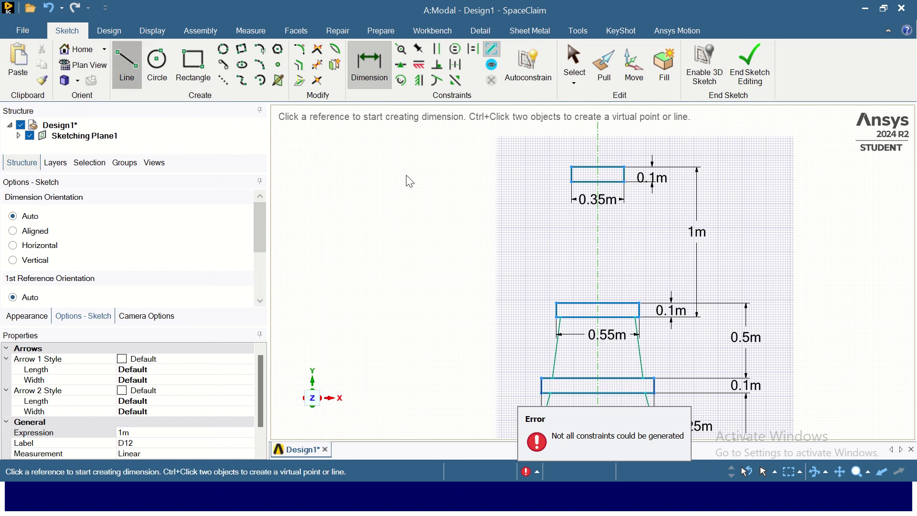
click(565, 302)
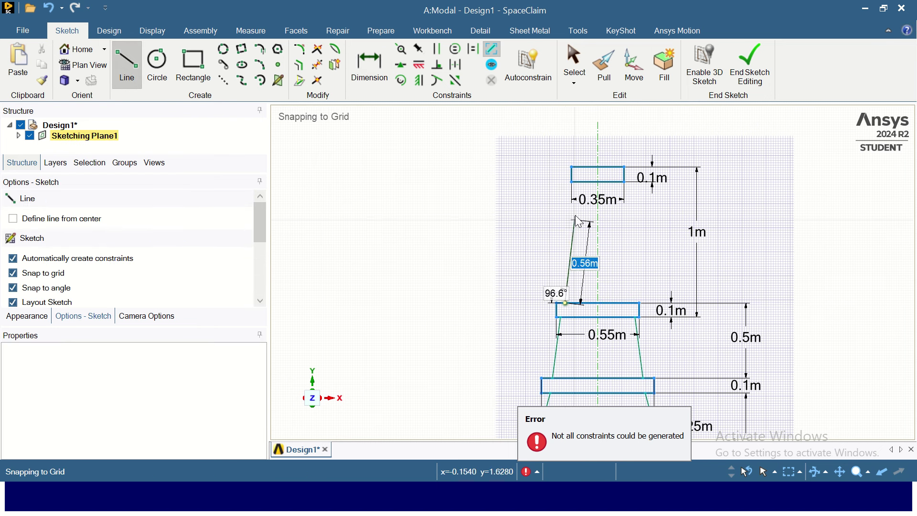
click(578, 183)
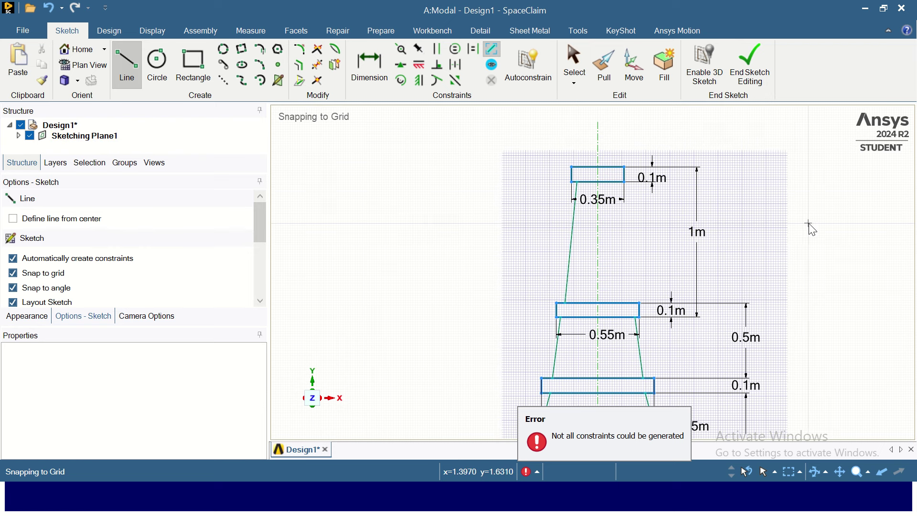
key(Escape)
Step: Mirror the slanted line between the 0.55 m and 0.35 m wide rectangles about the vertical axis
scroll(515, 202, up, 3)
scroll(680, 213, down, 3)
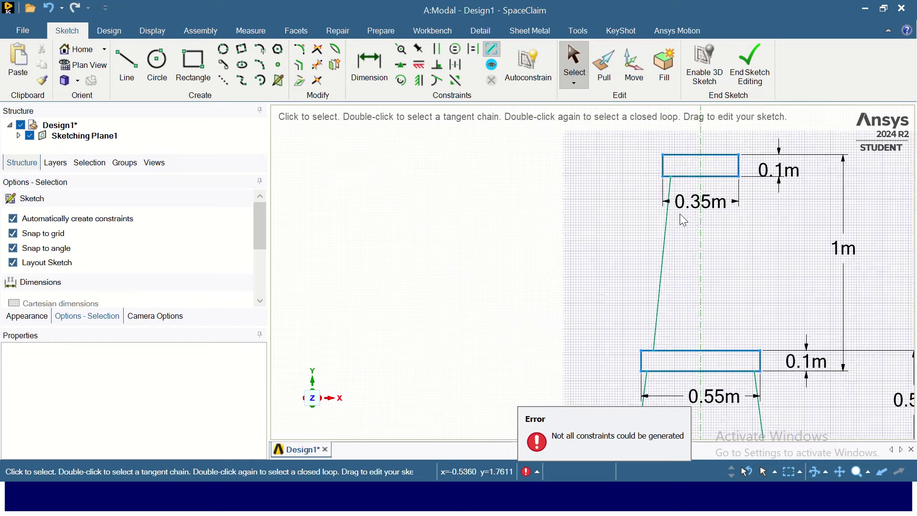
scroll(695, 232, up, 2)
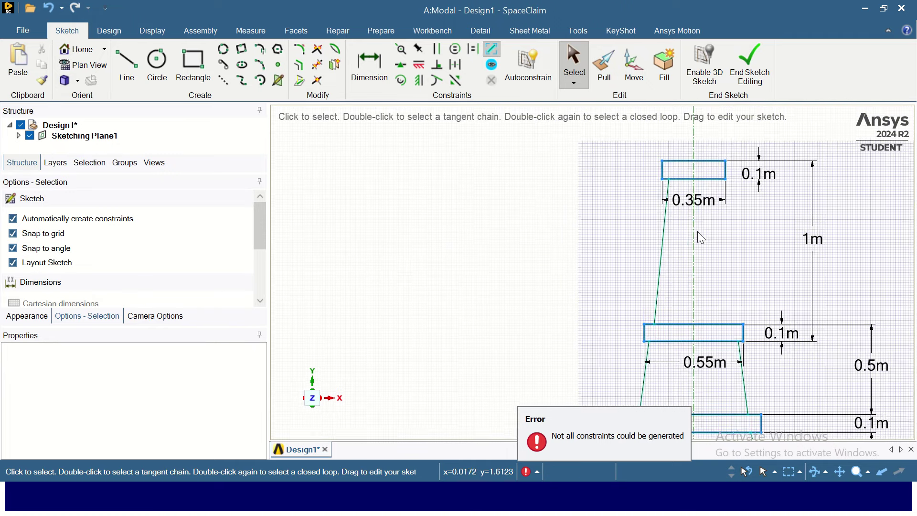
scroll(726, 236, up, 2)
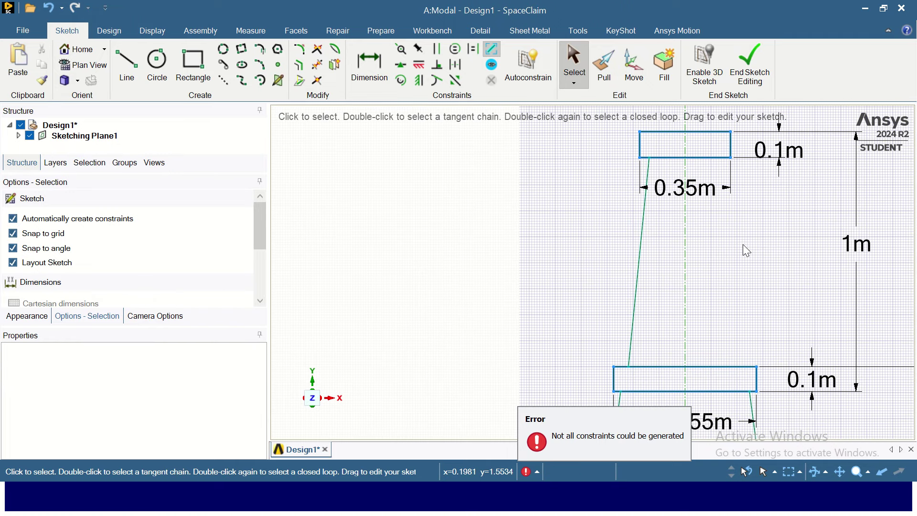
scroll(745, 241, down, 4)
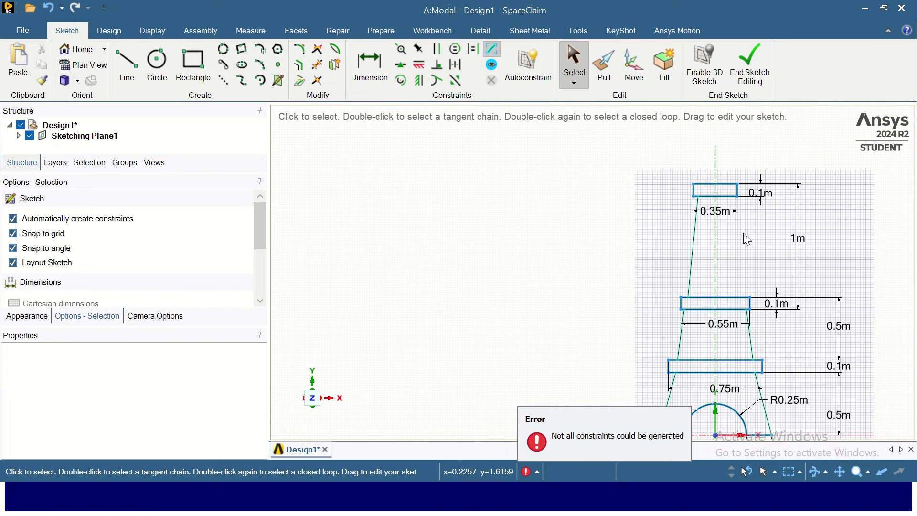
click(335, 64)
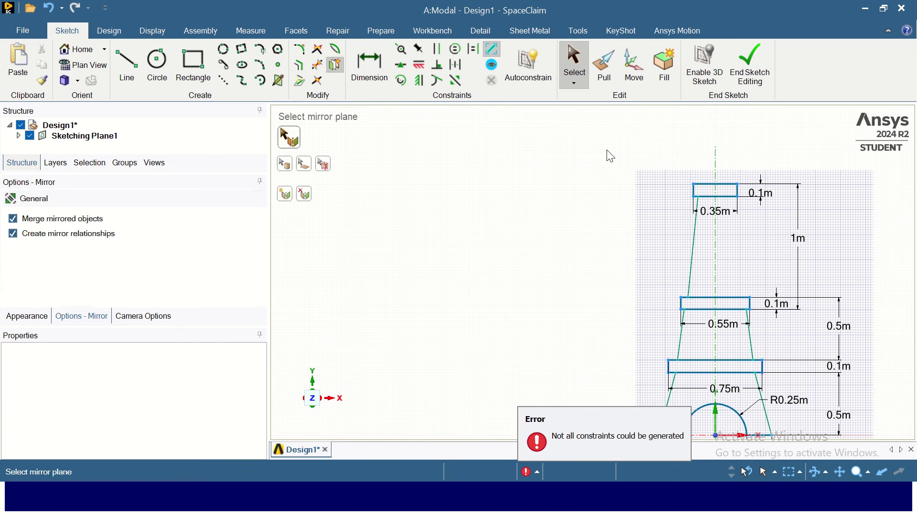
click(717, 248)
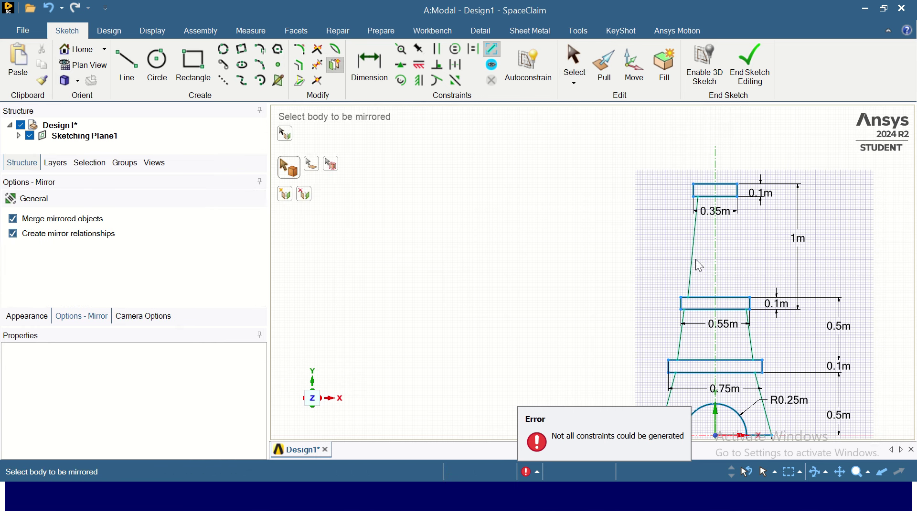
click(693, 256)
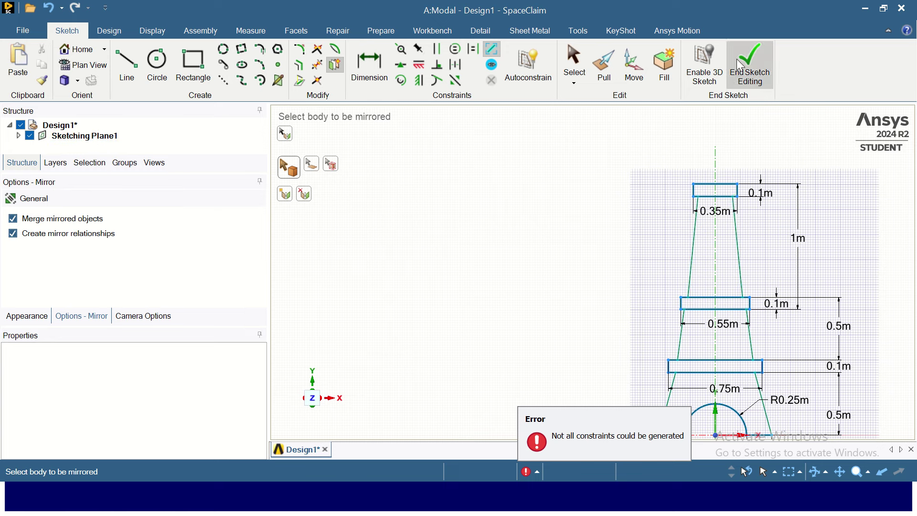
Step: Sketch a vertical line about 0.12 m long upward from the topmost rectangle's top edge, left of the vertical axis
scroll(798, 203, up, 3)
scroll(799, 202, down, 5)
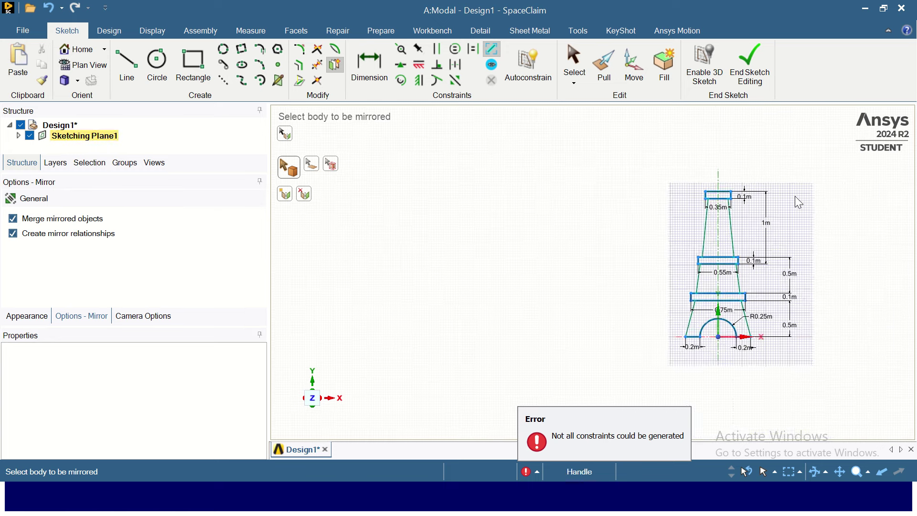
scroll(819, 183, up, 5)
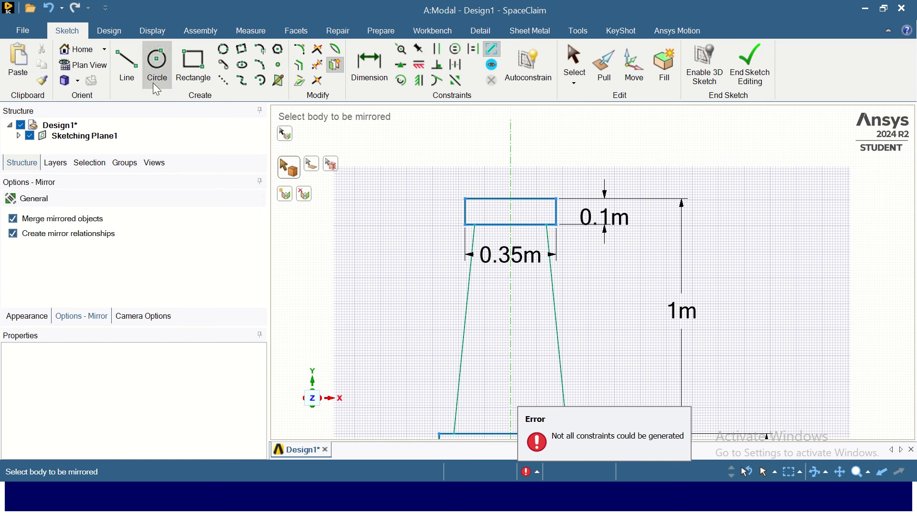
click(126, 65)
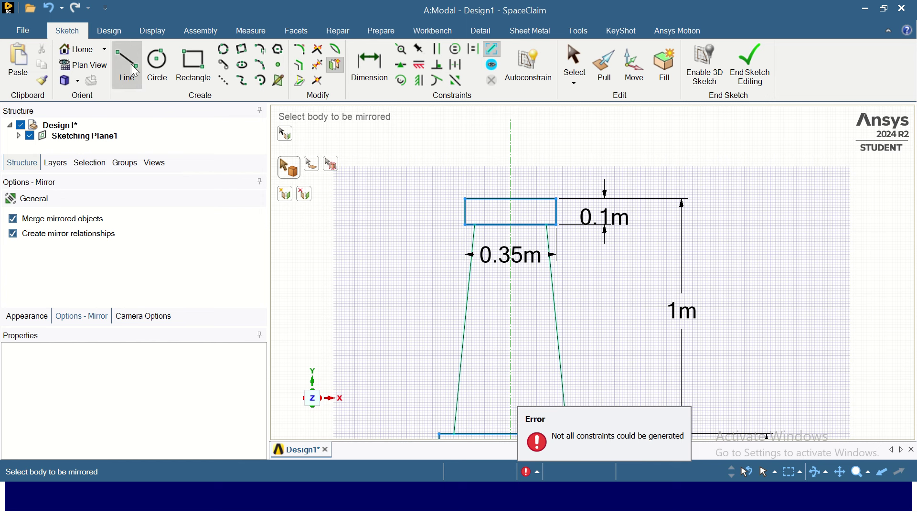
click(495, 198)
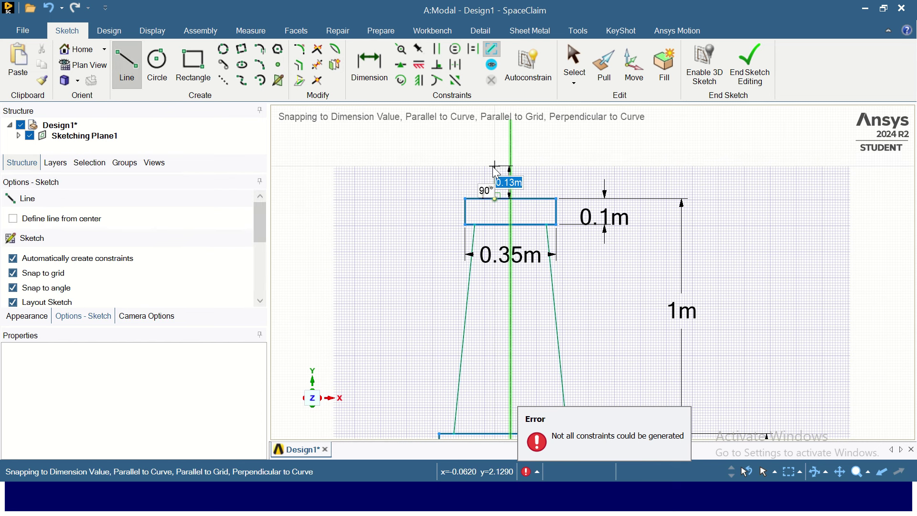
click(495, 167)
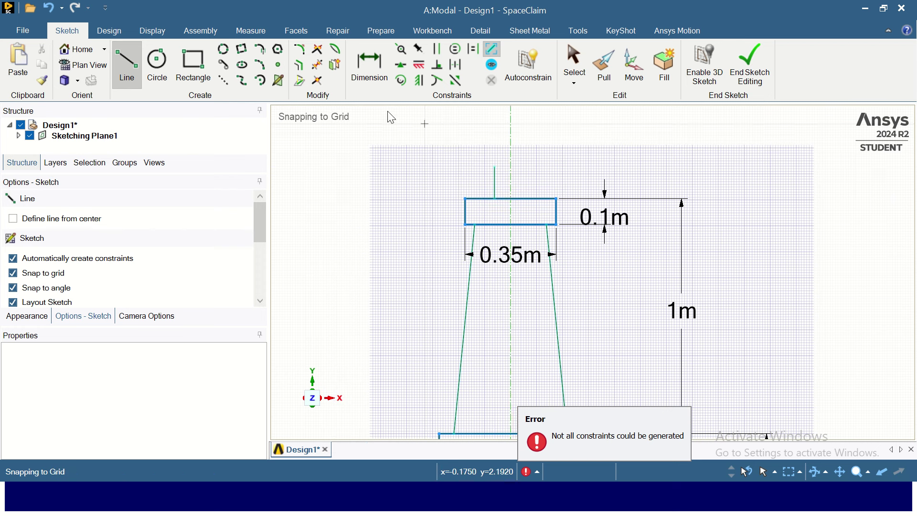
Step: Mirror the short vertical line above the topmost rectangle about the vertical axis
click(336, 65)
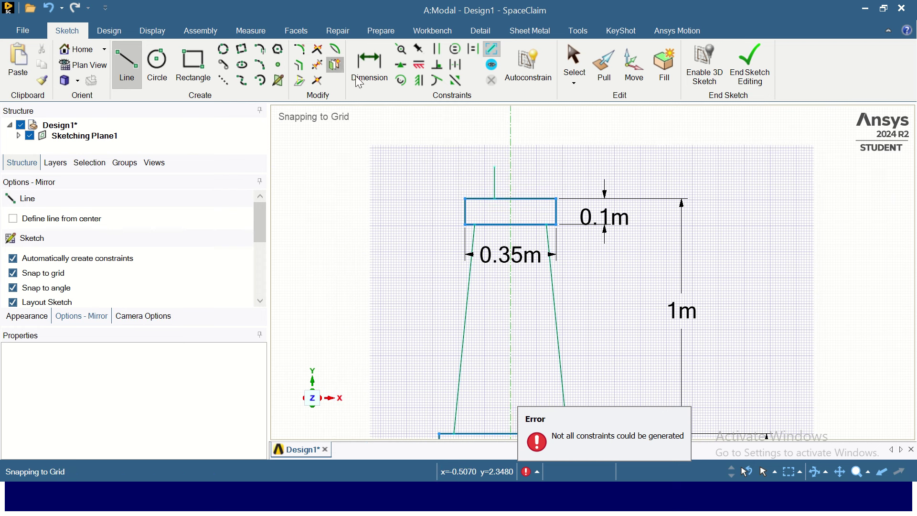
click(511, 173)
click(496, 178)
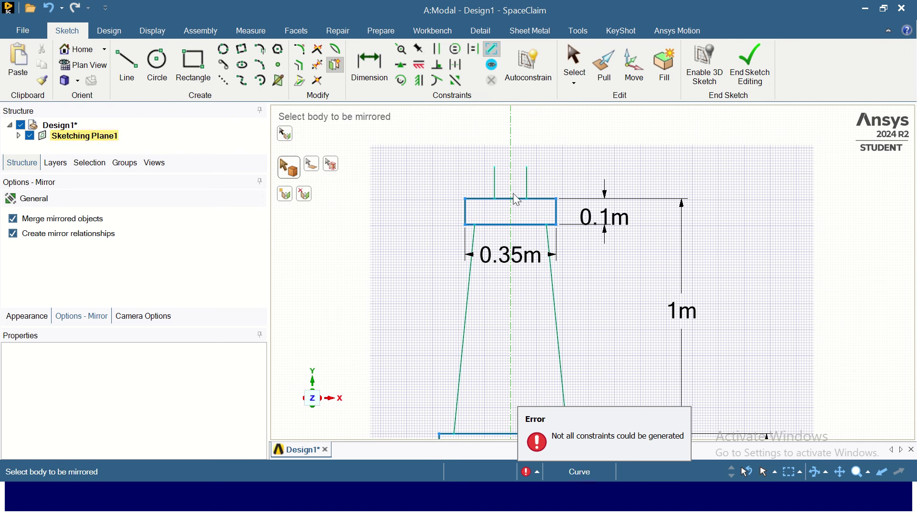
Step: Close the small cap above the 0.35 m wide rectangle with a horizontal line joining the upper ends of its two vertical lines
key(l)
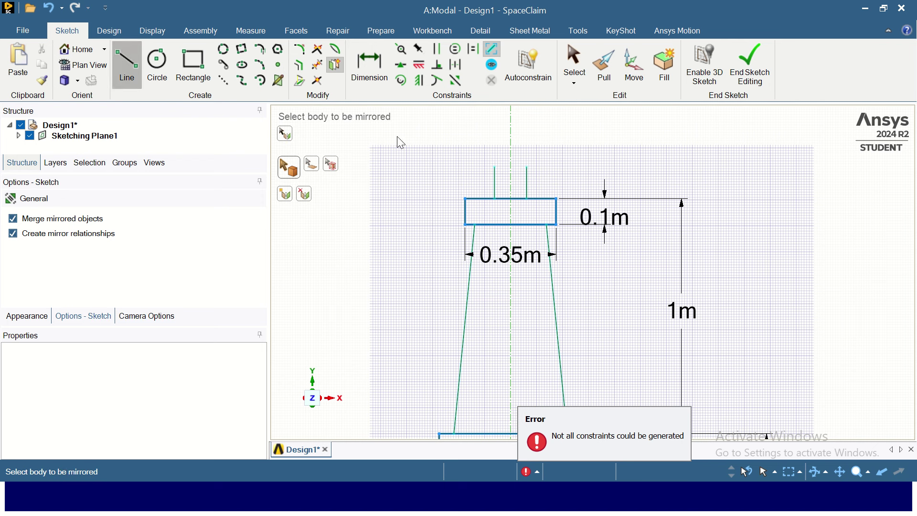
click(495, 167)
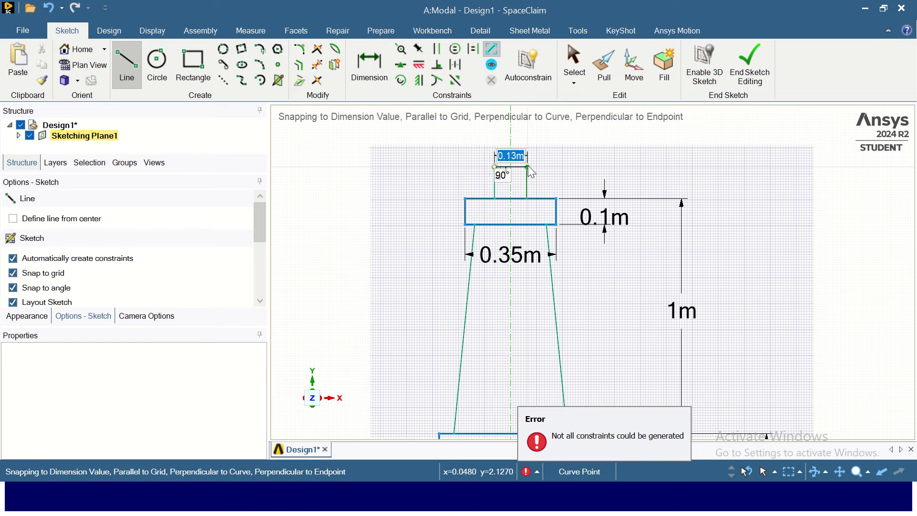
click(527, 167)
key(Escape)
Step: Dimension the height of the small cap's right side and place the dimension in line above the 1 m dimension
scroll(529, 219, up, 1)
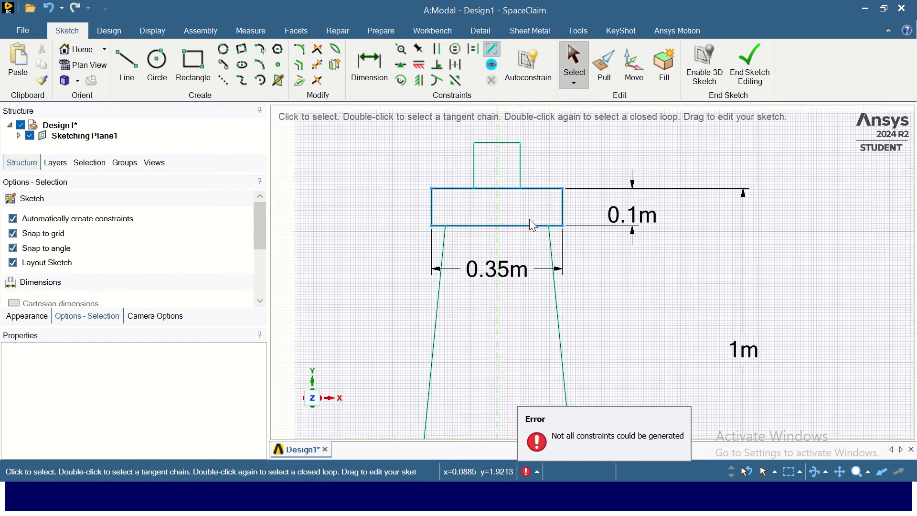
scroll(529, 219, down, 3)
scroll(529, 190, up, 2)
scroll(529, 190, up, 2)
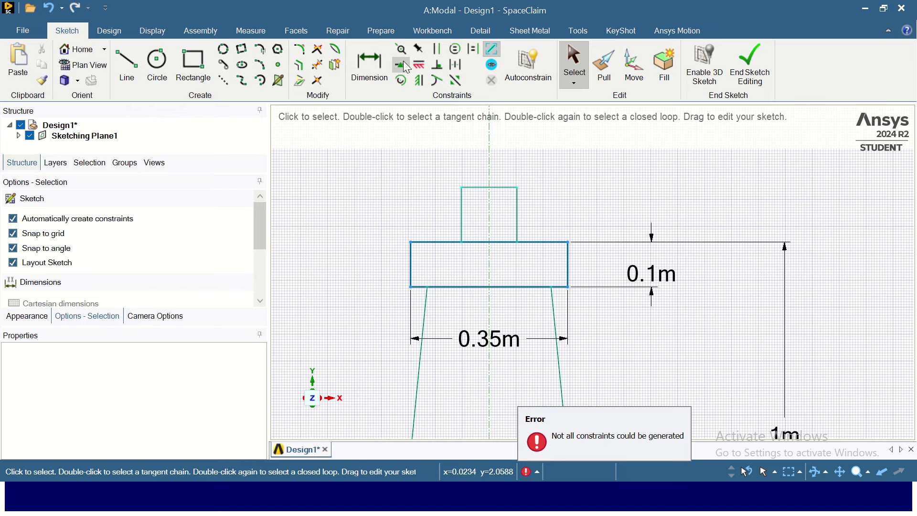
scroll(564, 236, up, 3)
scroll(563, 234, down, 10)
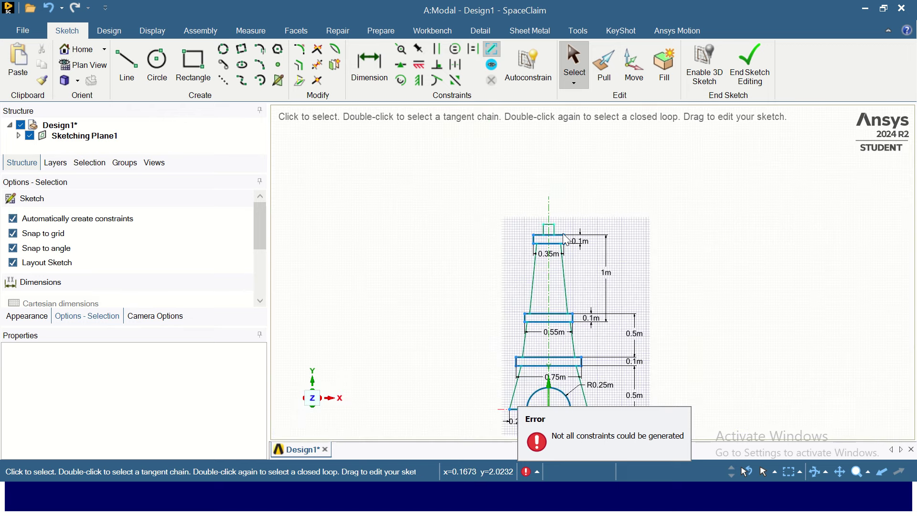
scroll(621, 287, up, 2)
scroll(478, 129, up, 3)
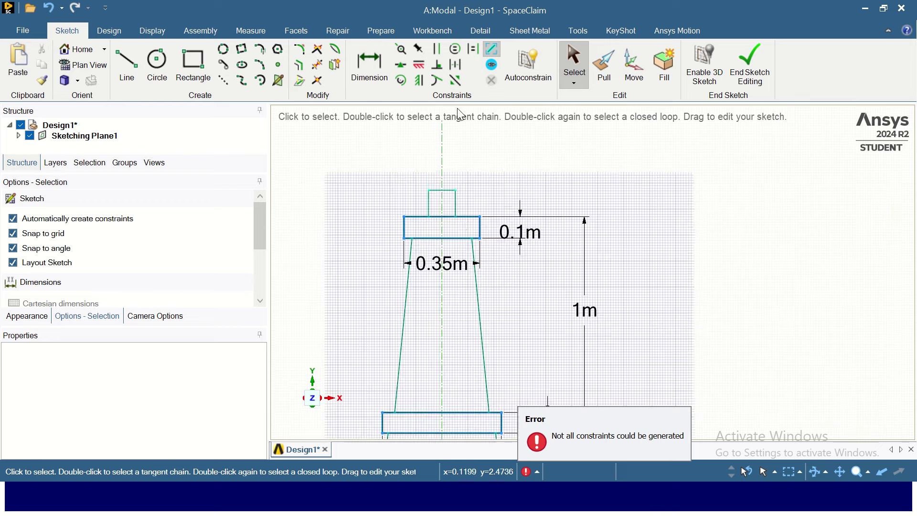
key(d)
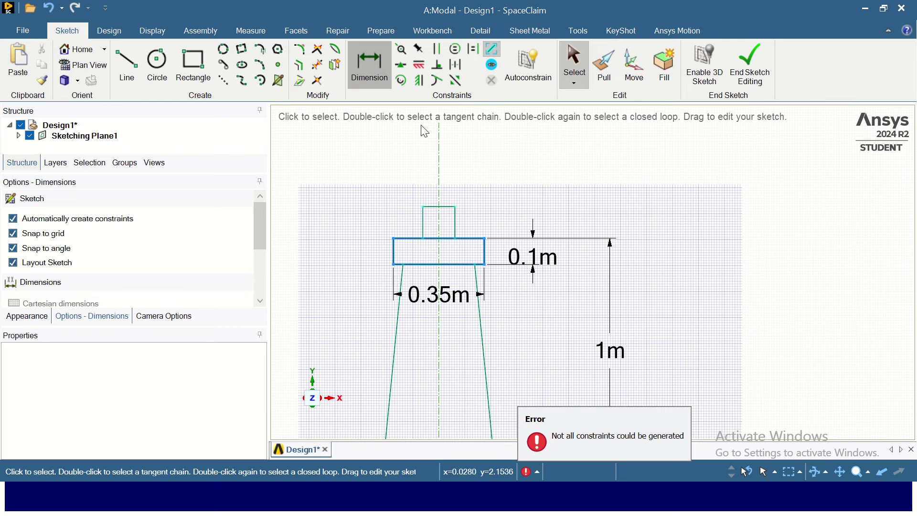
click(456, 219)
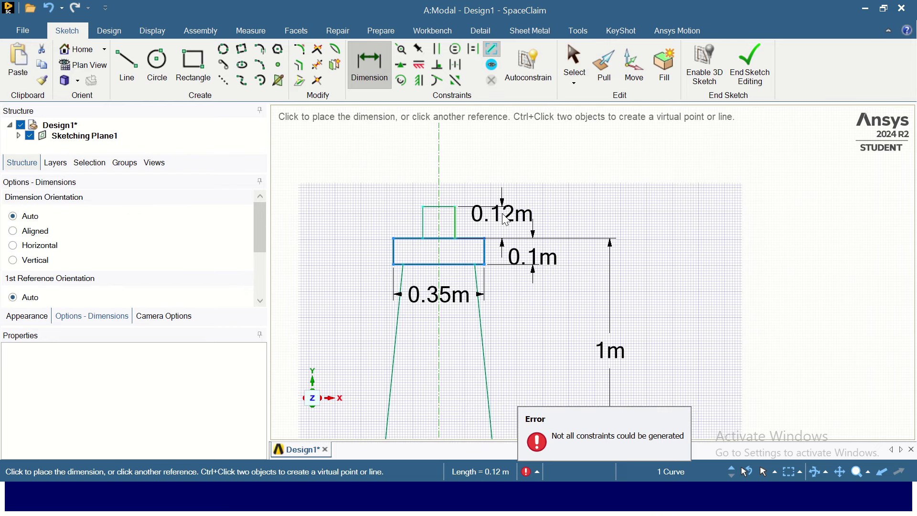
click(510, 229)
click(510, 229)
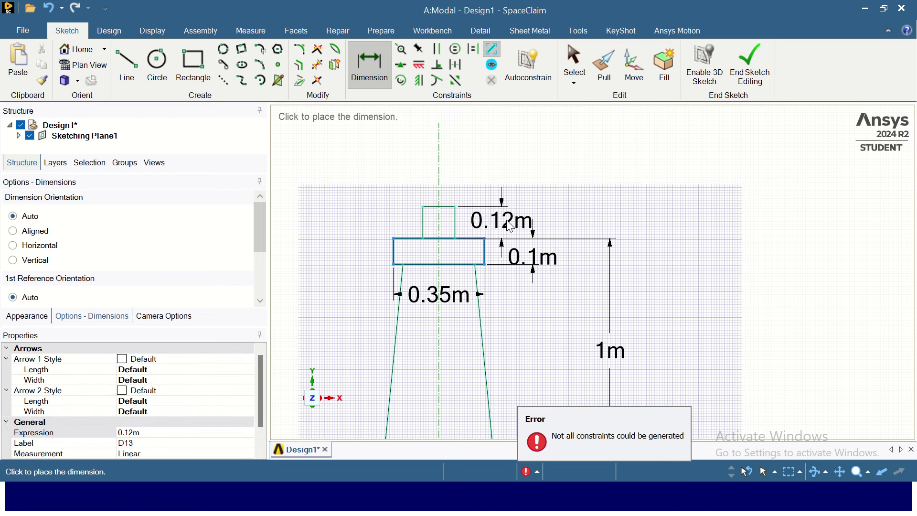
click(616, 234)
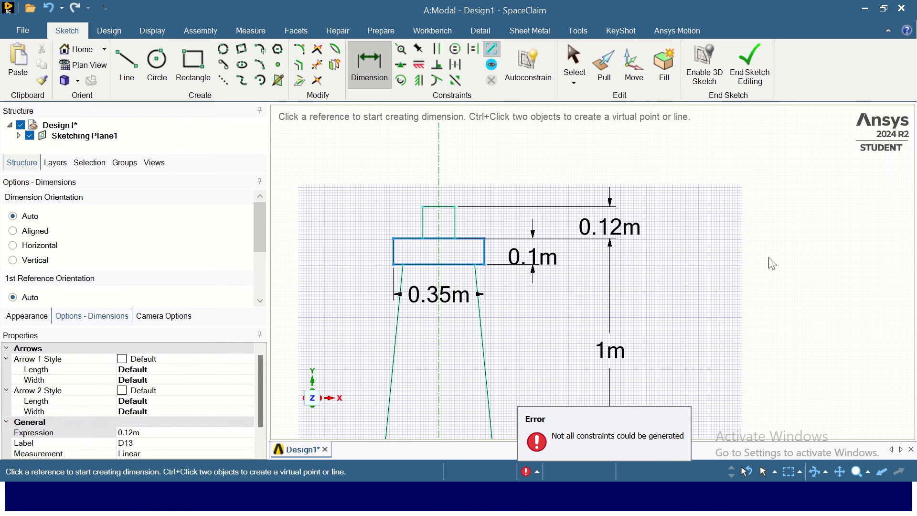
Step: Finish editing the completed tower sketch
scroll(655, 254, down, 5)
scroll(654, 253, down, 3)
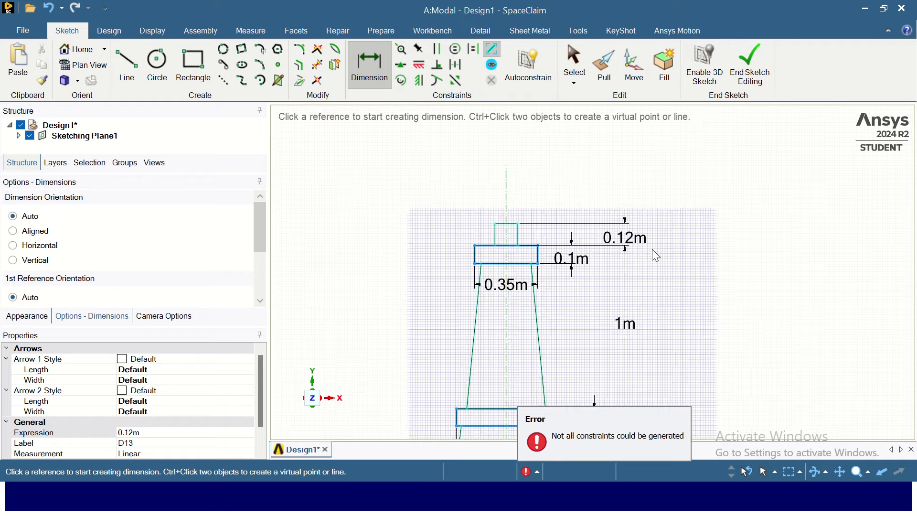
scroll(653, 252, down, 2)
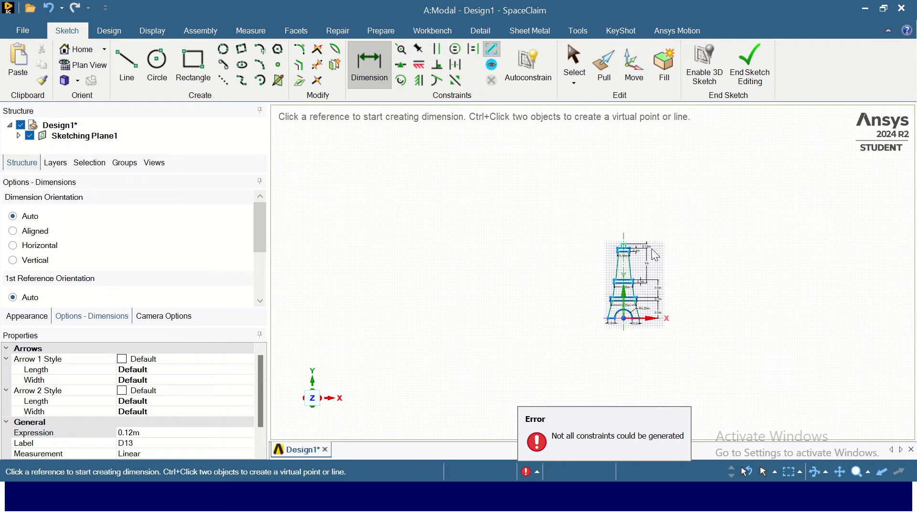
scroll(653, 251, up, 2)
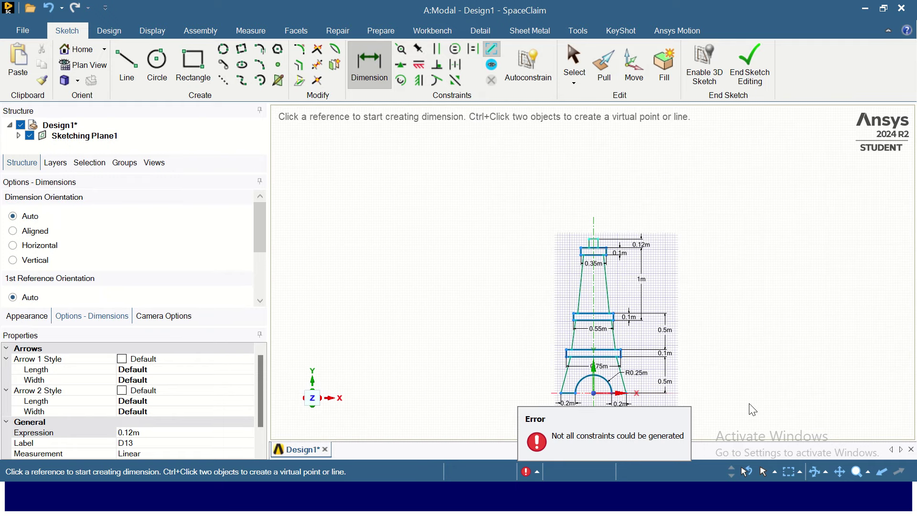
click(761, 75)
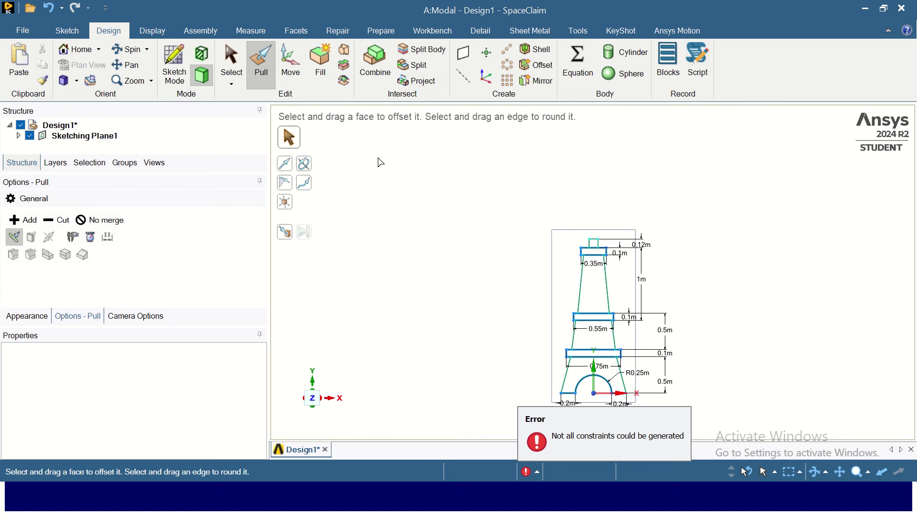
Step: Add a solid rectangular beam profile from the new profile library
click(378, 29)
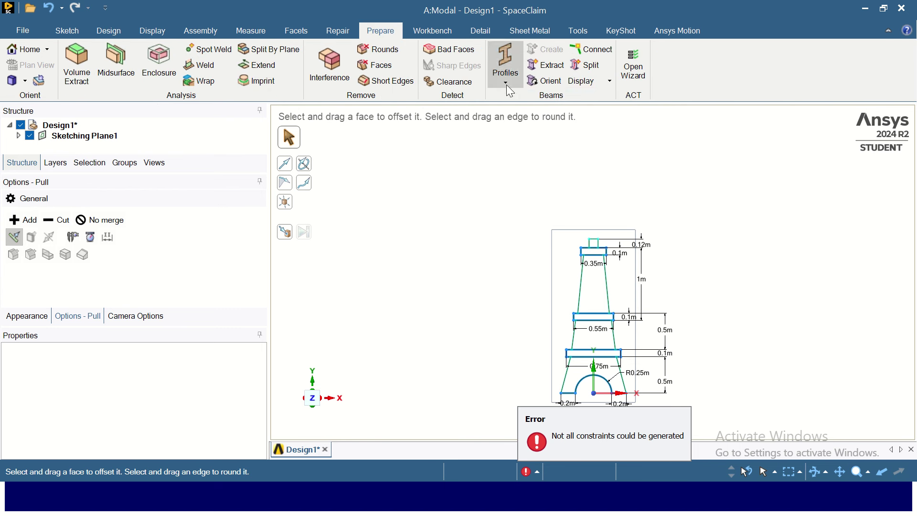
click(506, 83)
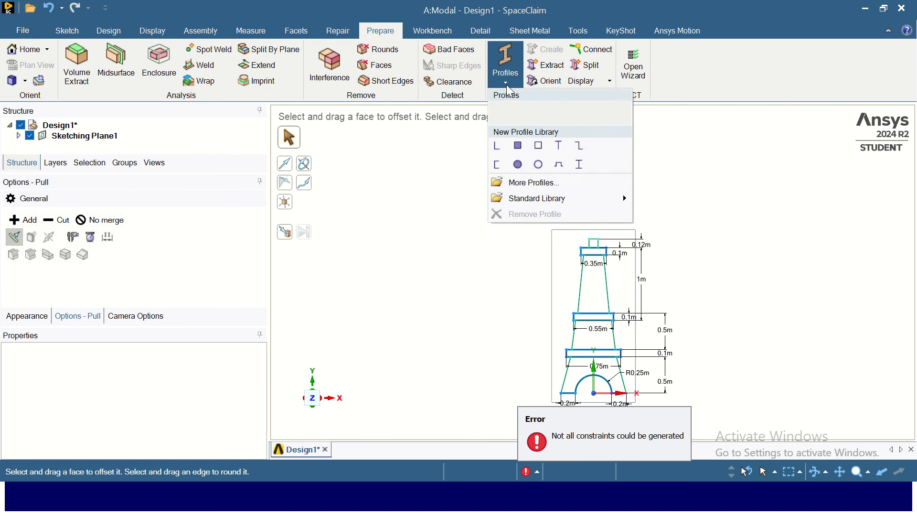
click(518, 146)
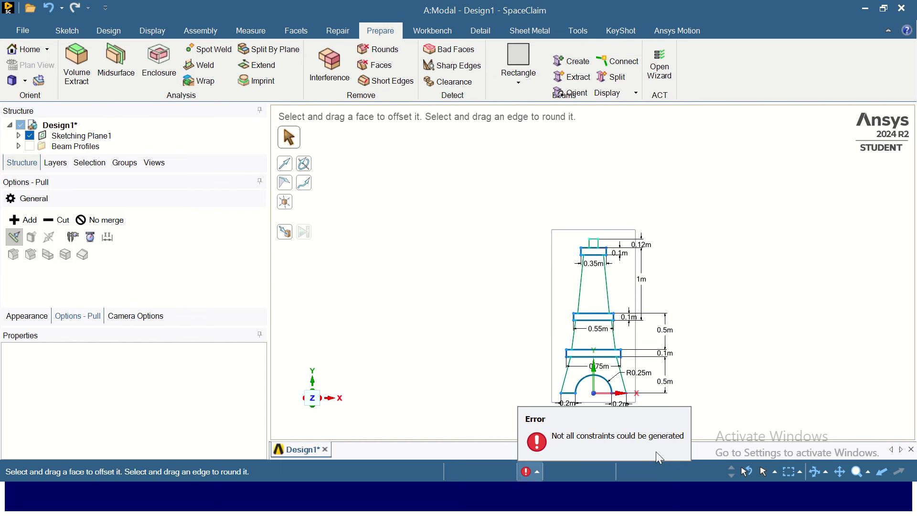
Step: Review the recorded constraint errors in the status history and clear the whole message list
click(526, 472)
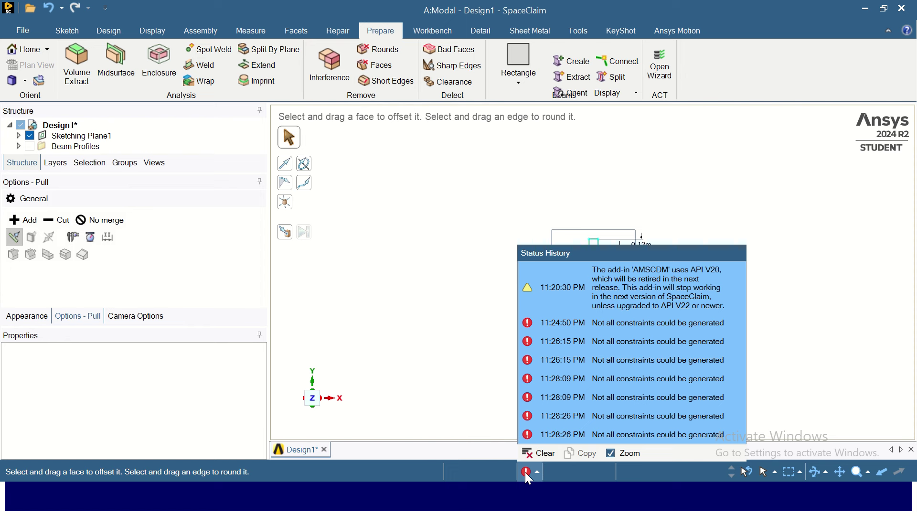
click(526, 472)
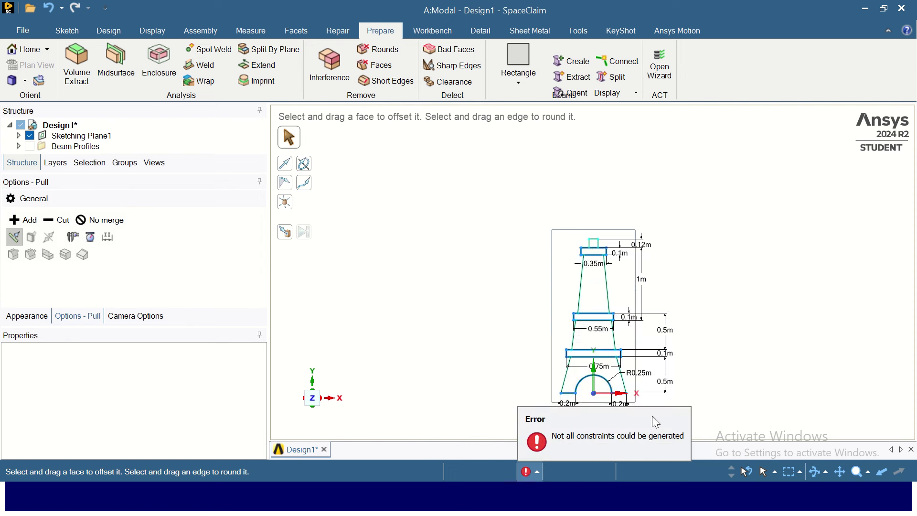
scroll(677, 401, down, 1)
scroll(678, 404, up, 3)
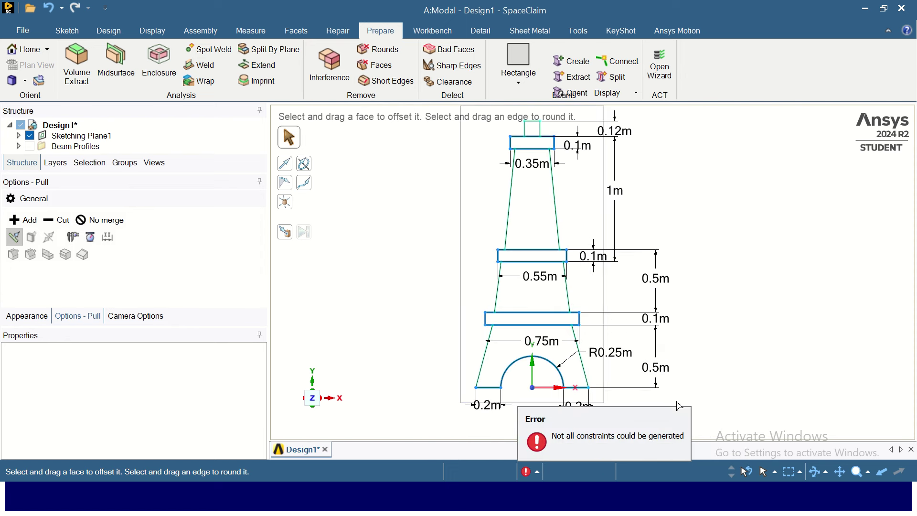
scroll(679, 405, down, 1)
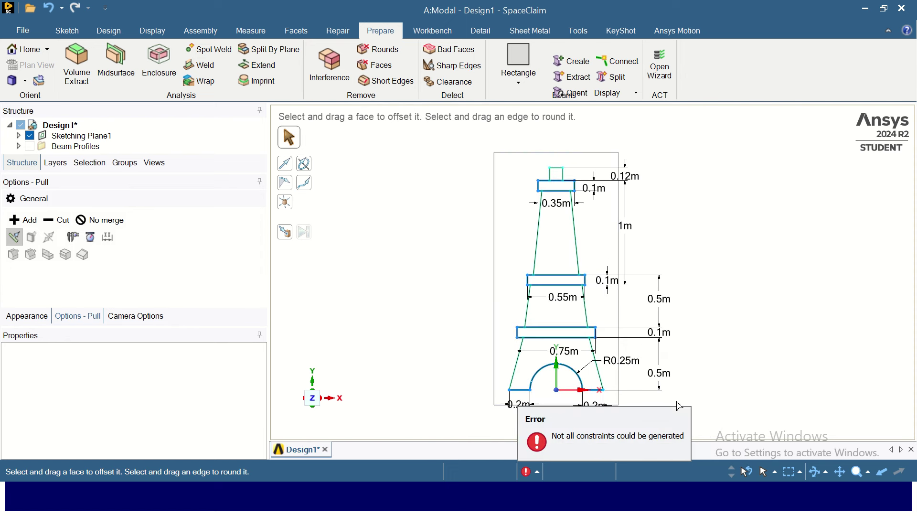
click(539, 471)
click(549, 452)
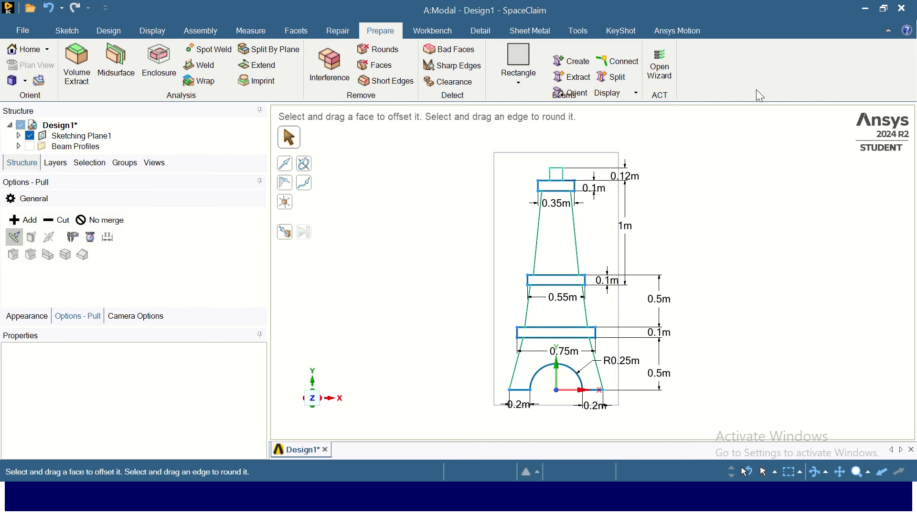
Step: Set this document's length unit to millimeters in the units options
click(573, 173)
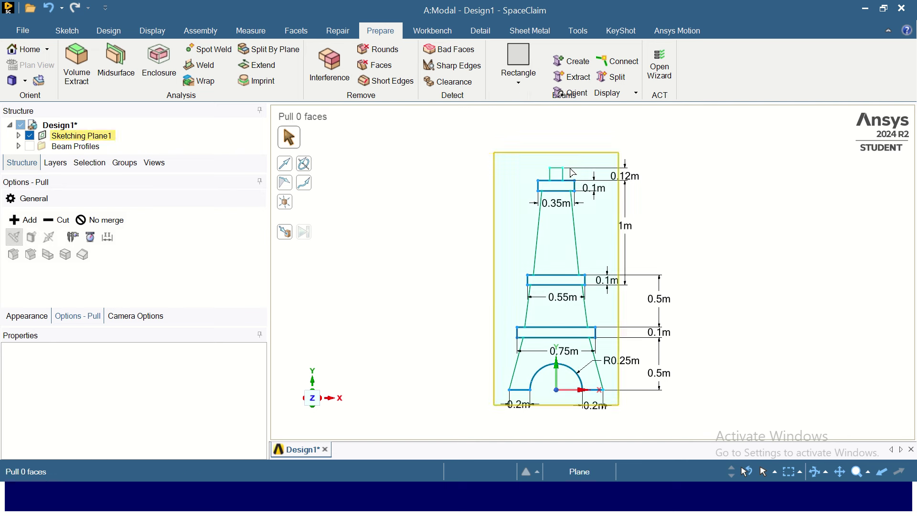
click(19, 146)
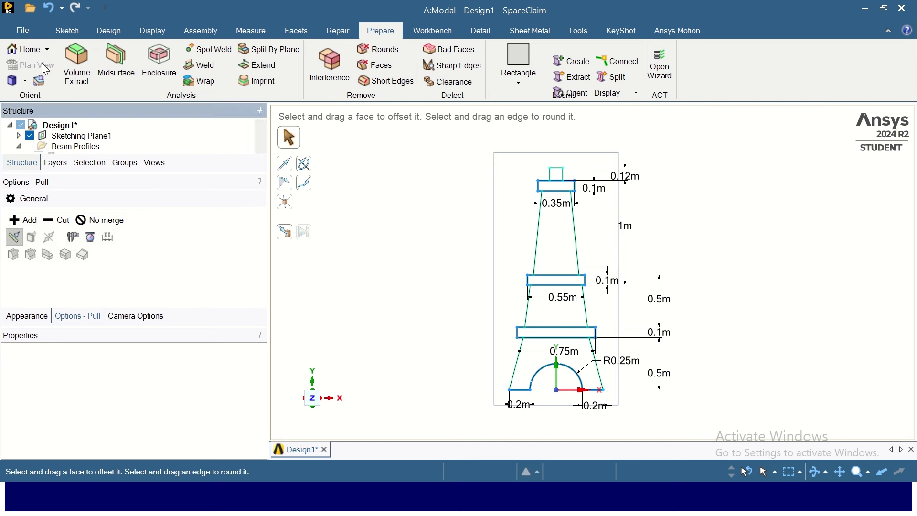
click(24, 32)
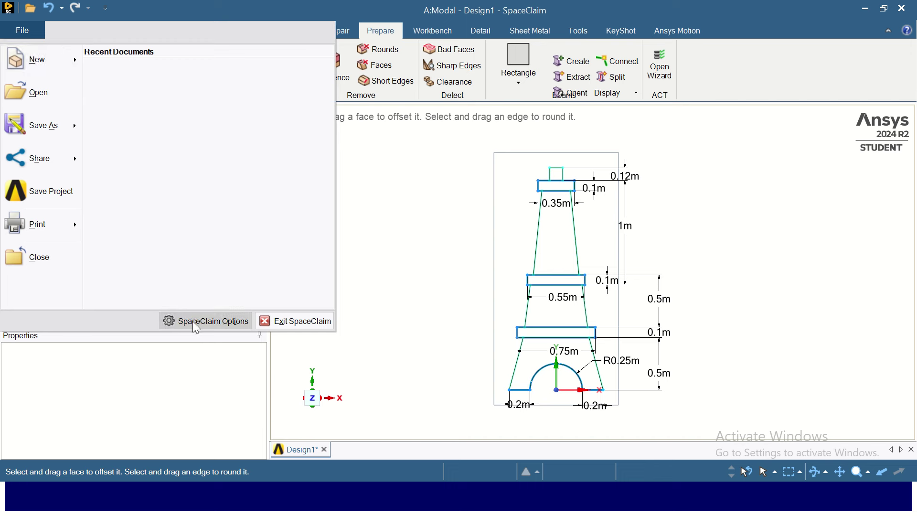
key(Escape)
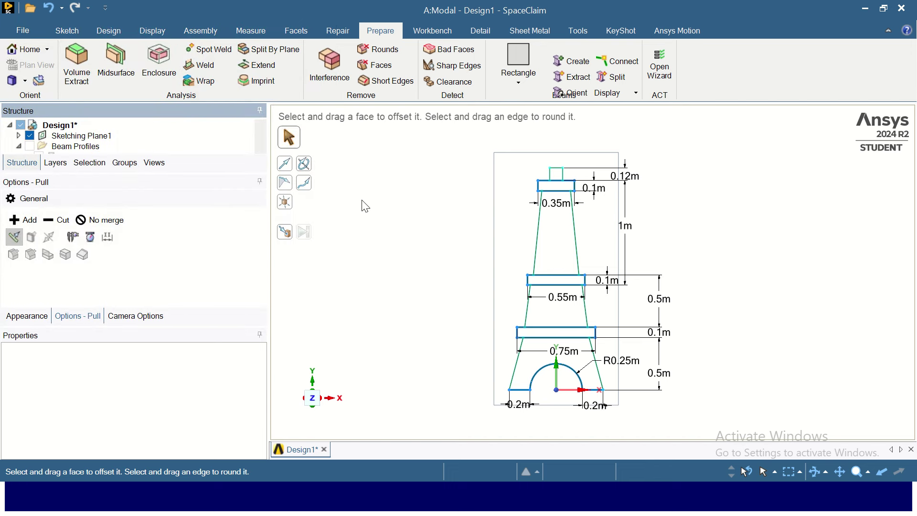
click(455, 242)
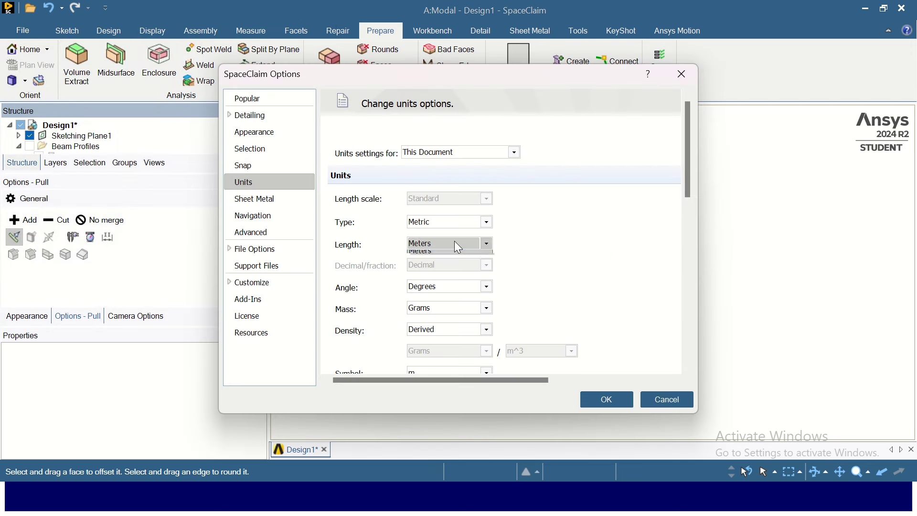
click(456, 257)
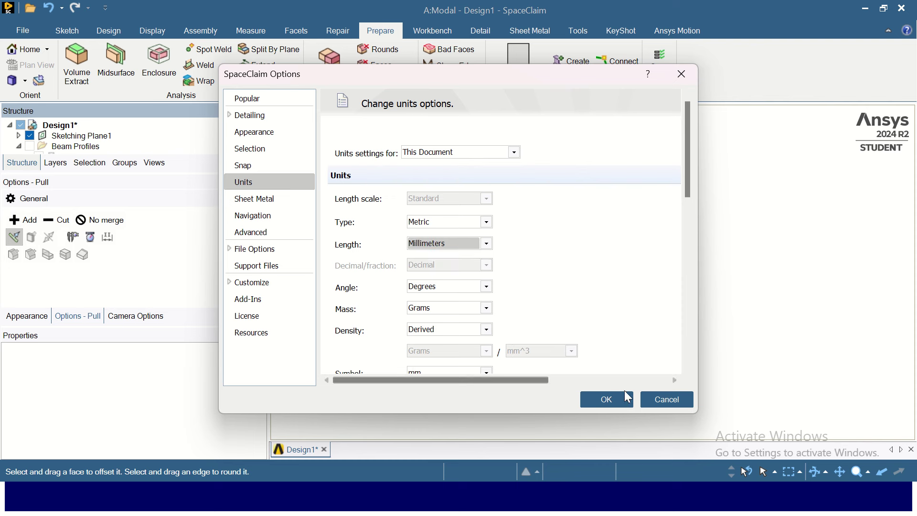
click(607, 400)
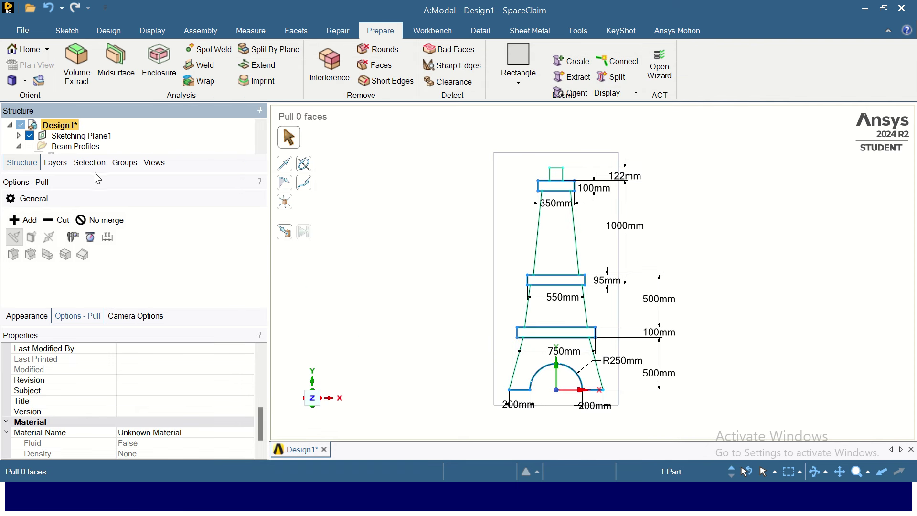
Step: Open the rectangular beam profile for editing, check its driving dimensions B and H, and return to the tower design
drag(93, 173, 94, 260)
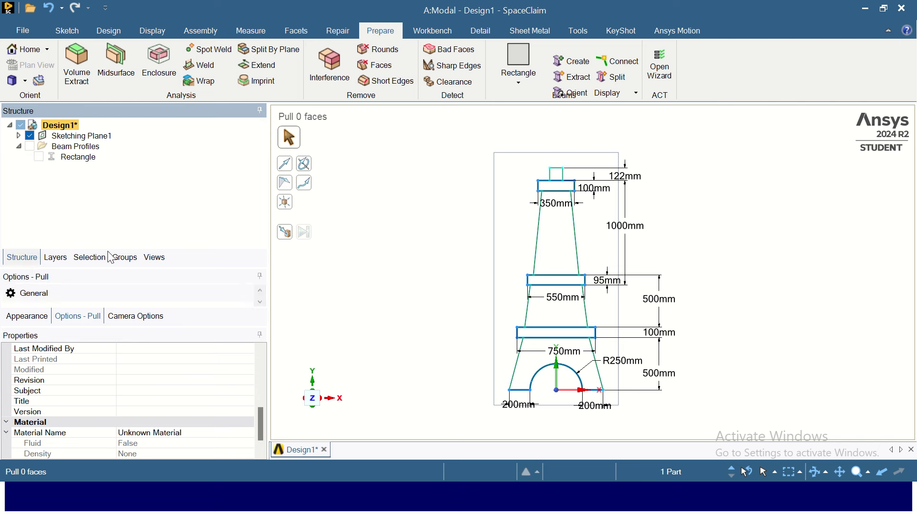
click(85, 160)
right_click(85, 160)
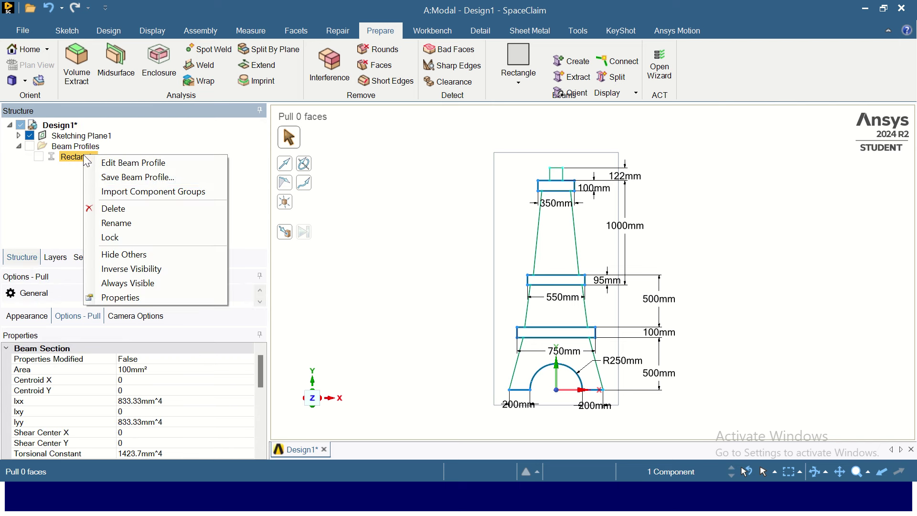
click(126, 160)
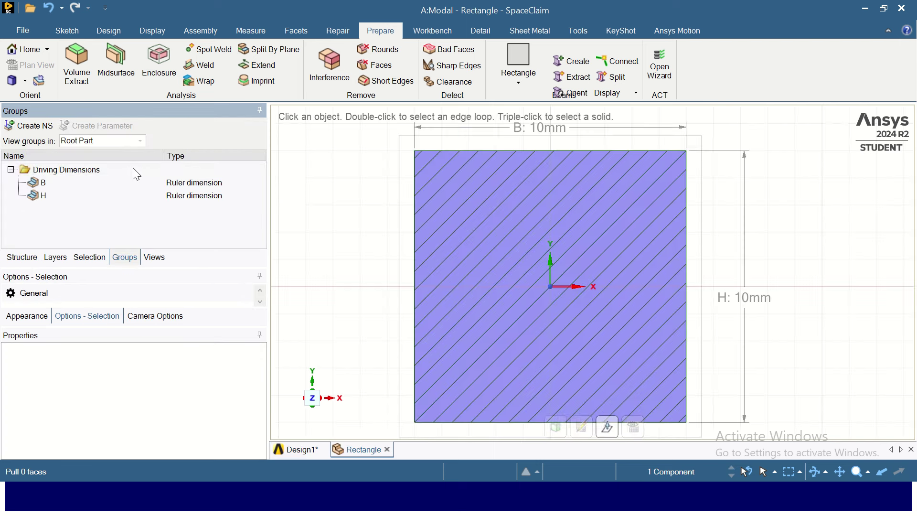
click(182, 186)
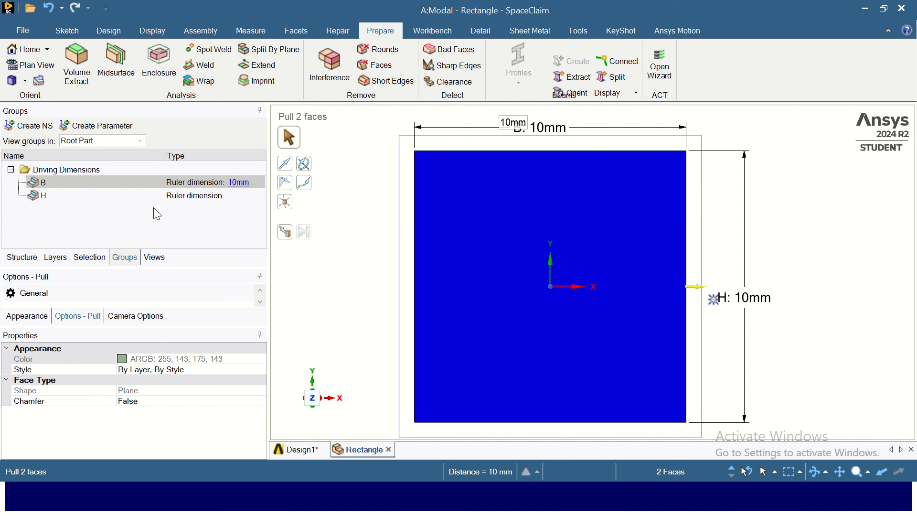
click(300, 450)
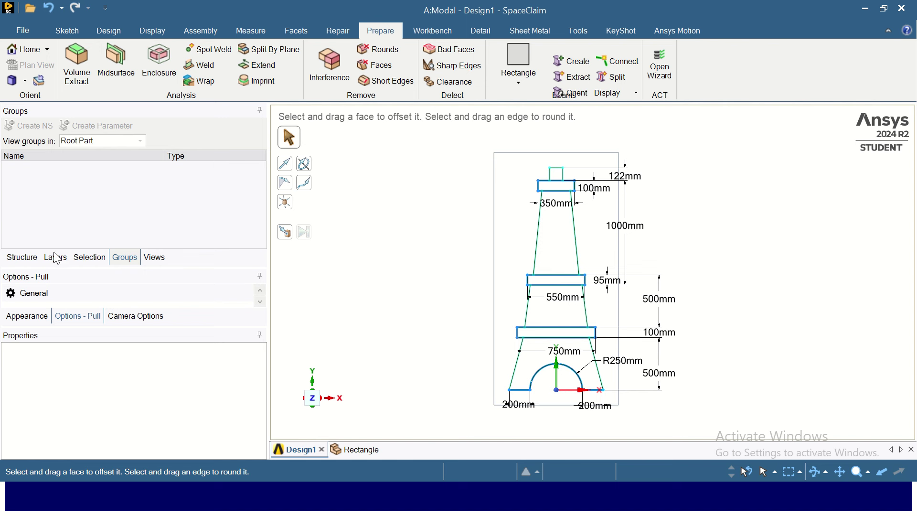
Step: Create beams with the Rectangle profile from all curves of the tower sketch, from the arc through the last line
click(24, 258)
click(75, 136)
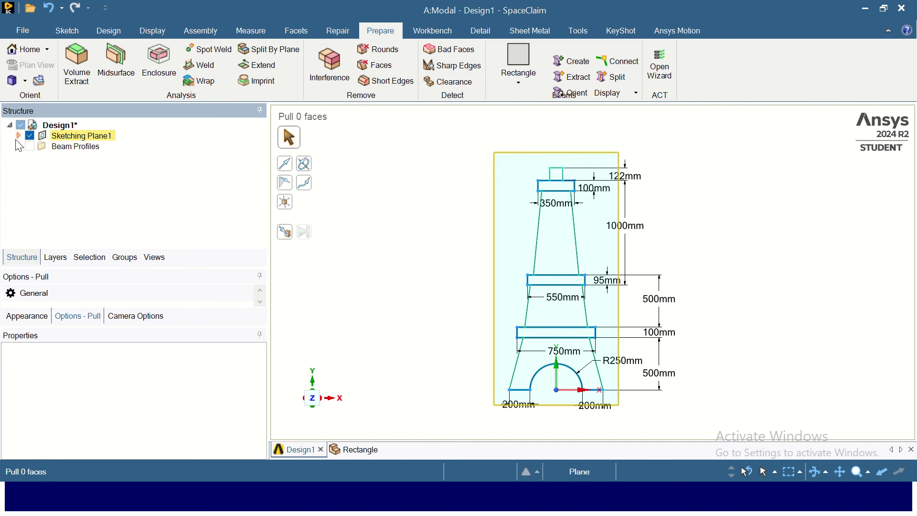
click(19, 136)
click(74, 146)
click(28, 146)
click(75, 157)
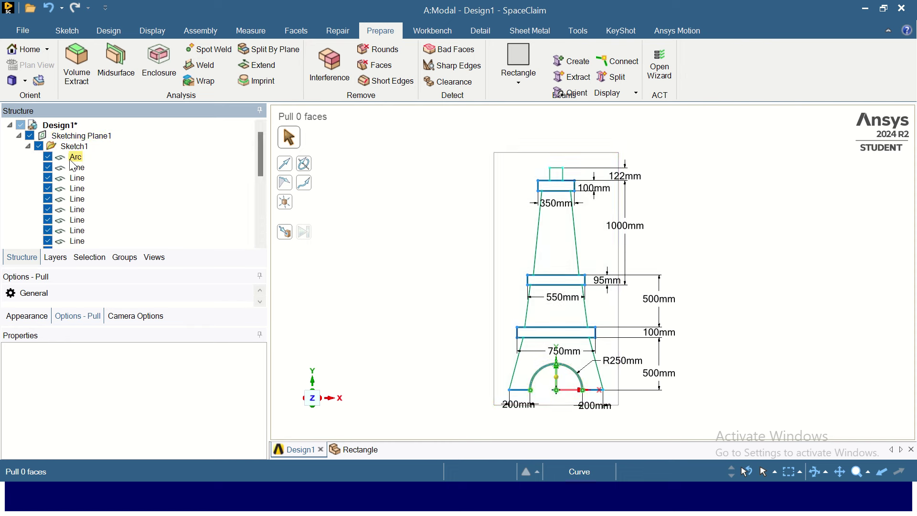
scroll(76, 166, down, 3)
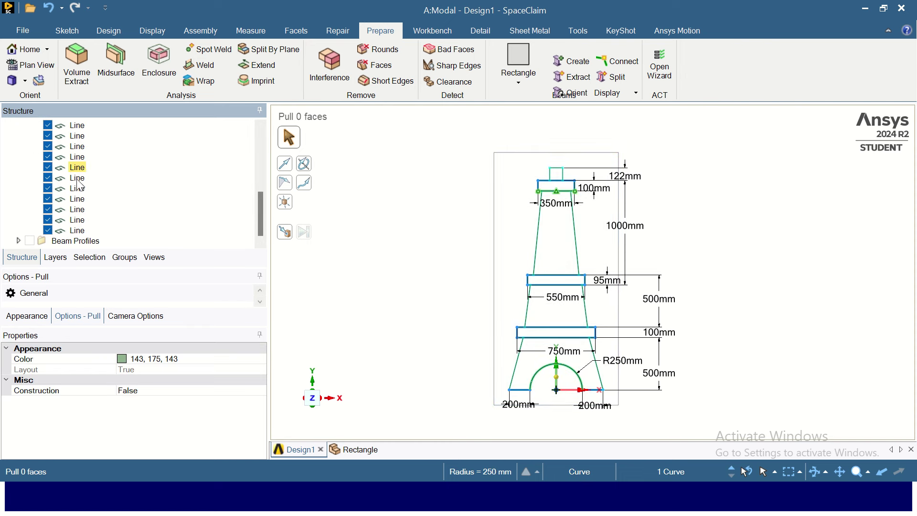
shift+click(81, 233)
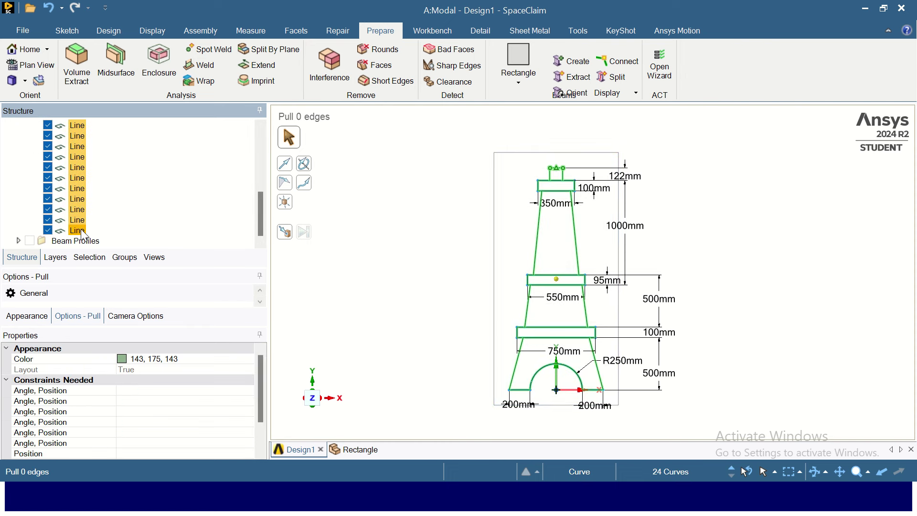
click(523, 58)
scroll(549, 223, up, 5)
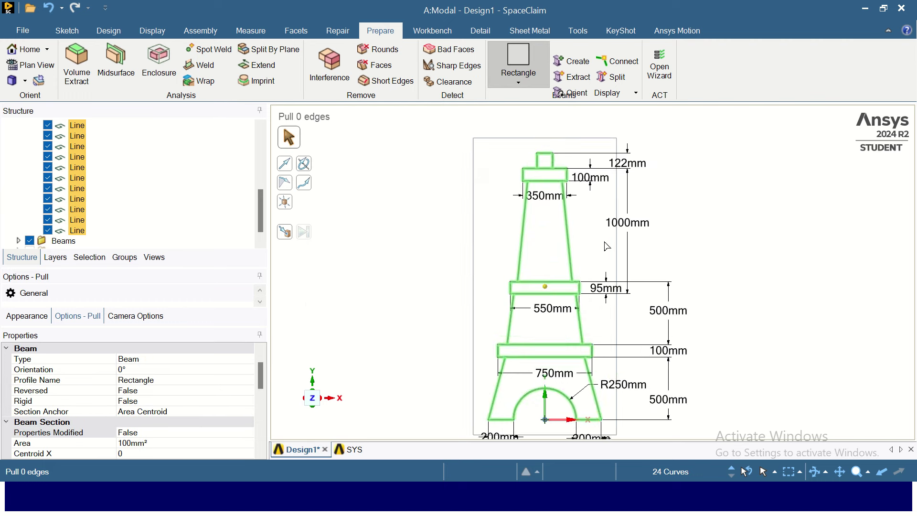
scroll(502, 241, down, 5)
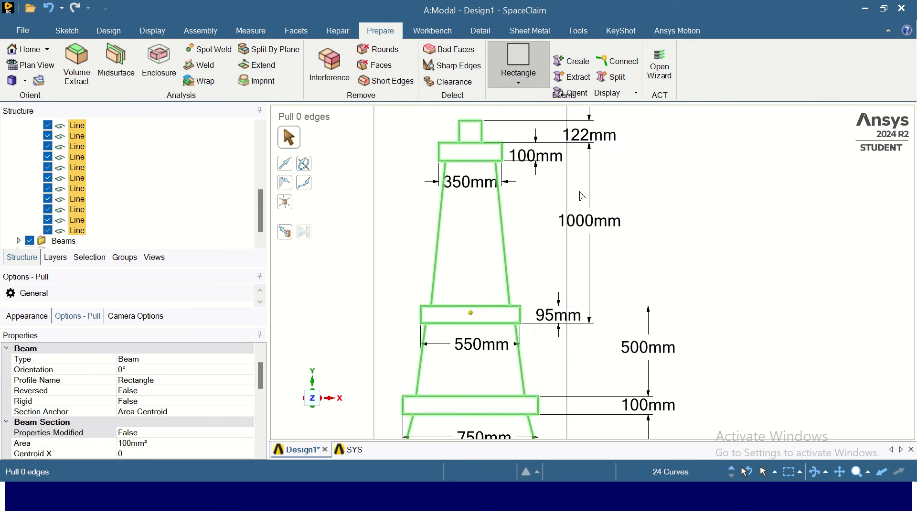
Step: Expand the Beams folder and select the rectangular beams from the arc beam through the last one
scroll(72, 153, up, 5)
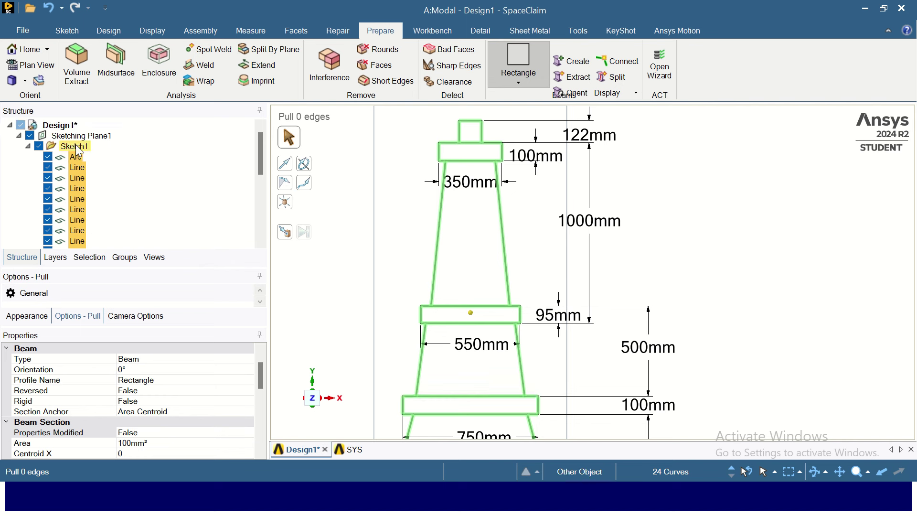
scroll(74, 177, down, 6)
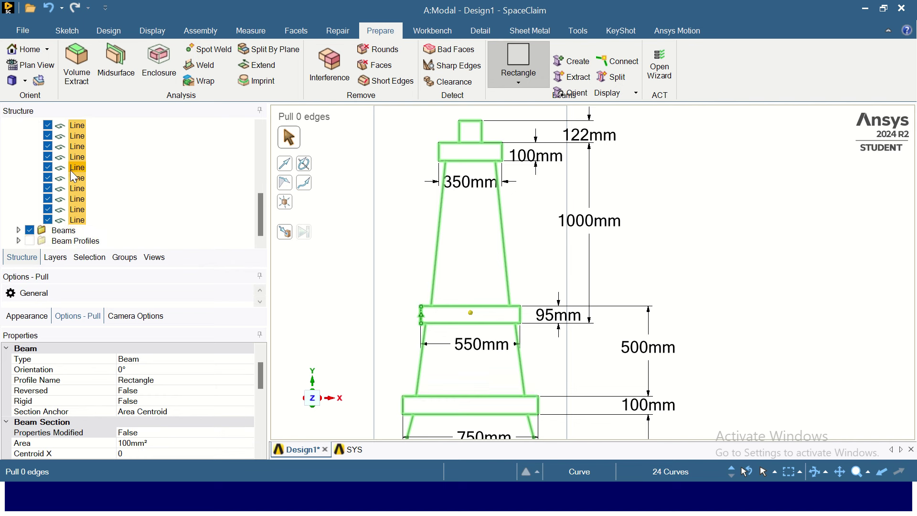
click(18, 231)
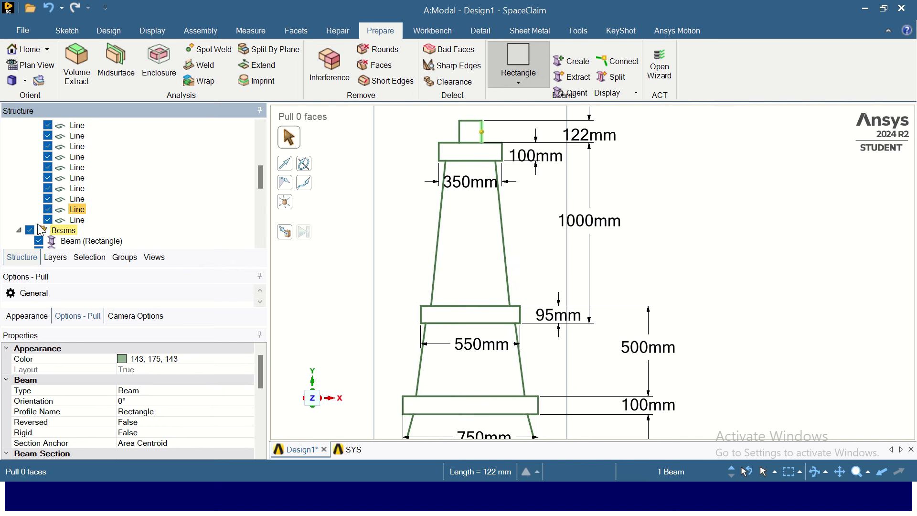
scroll(57, 201, down, 4)
scroll(92, 175, up, 2)
click(98, 148)
scroll(98, 157, down, 2)
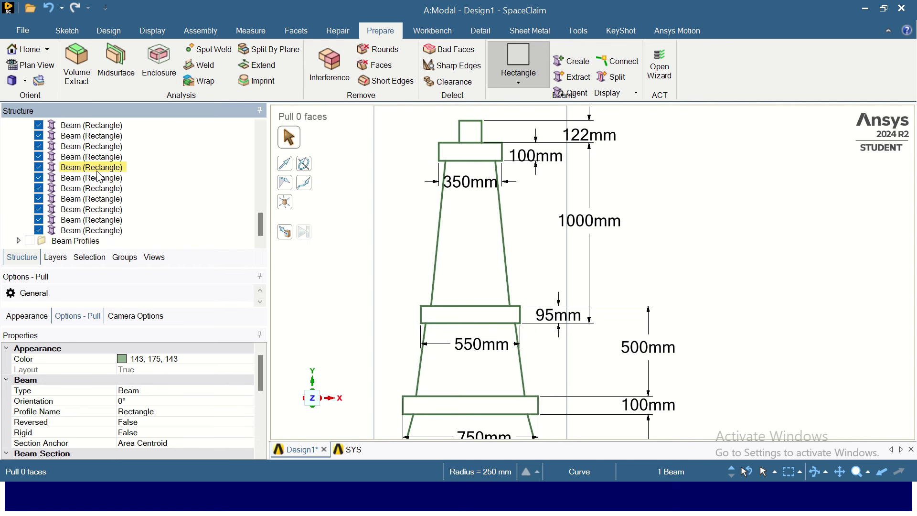
click(103, 220)
click(110, 231)
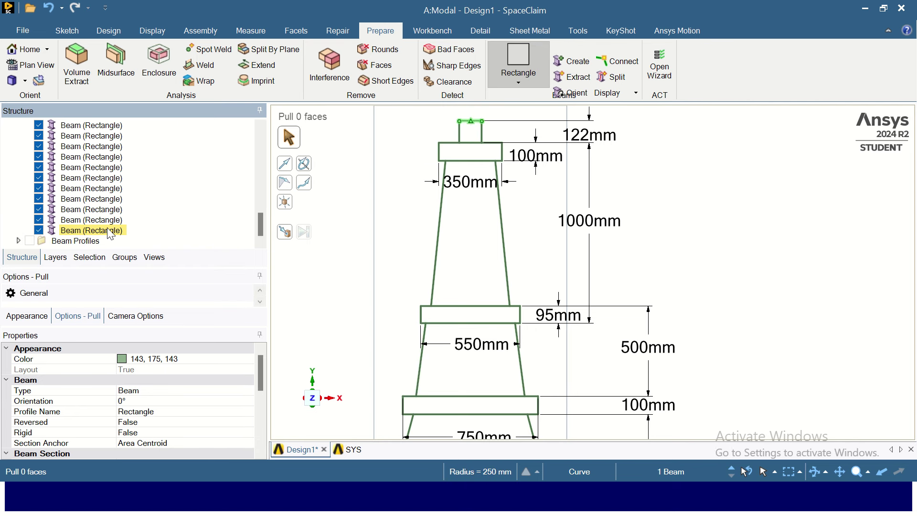
Step: Select all the rectangle beams in the structure tree and move them into a new component named Component1
key(ctrl+a)
scroll(107, 225, up, 2)
scroll(97, 186, down, 1)
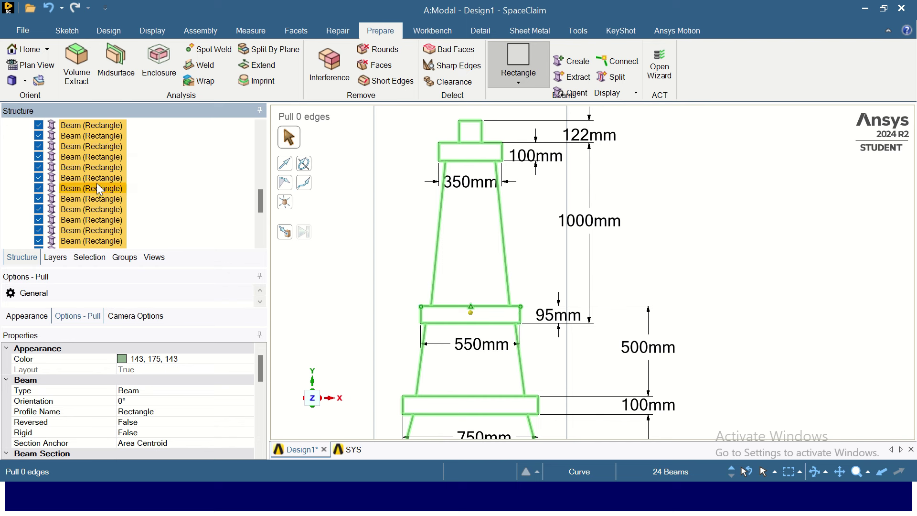
right_click(97, 188)
click(143, 191)
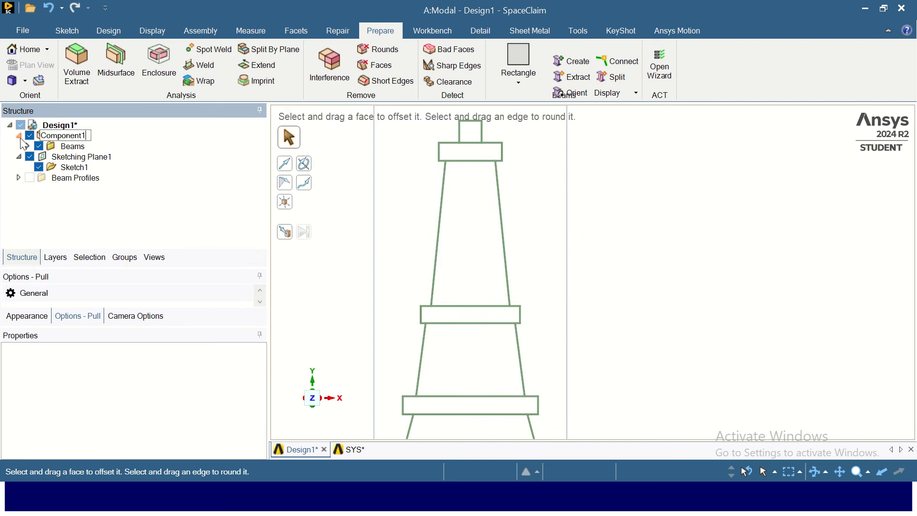
key(Return)
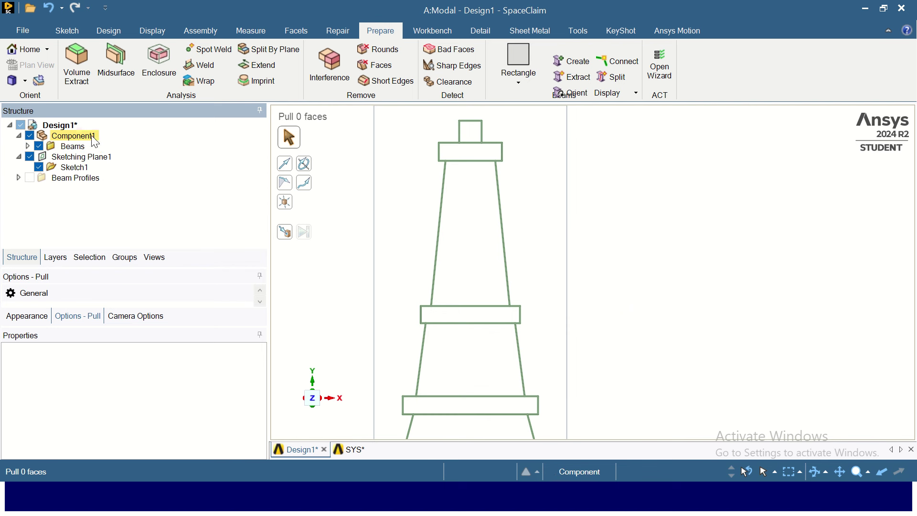
Step: Share all coincident topology between the beams of Component1
click(94, 138)
click(428, 33)
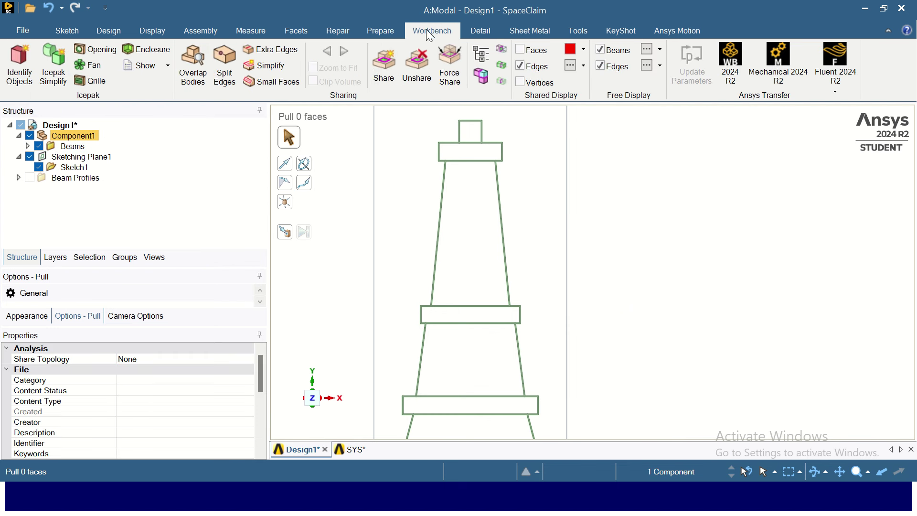
click(388, 66)
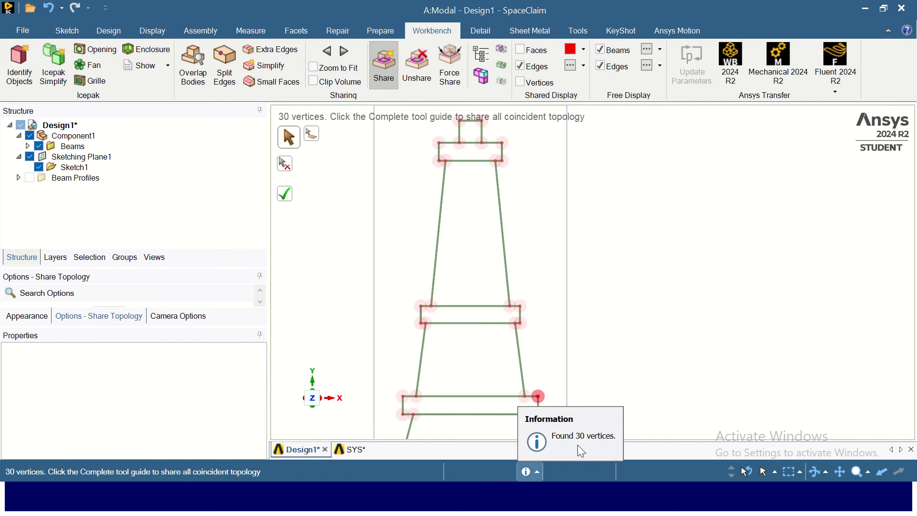
scroll(762, 232, down, 3)
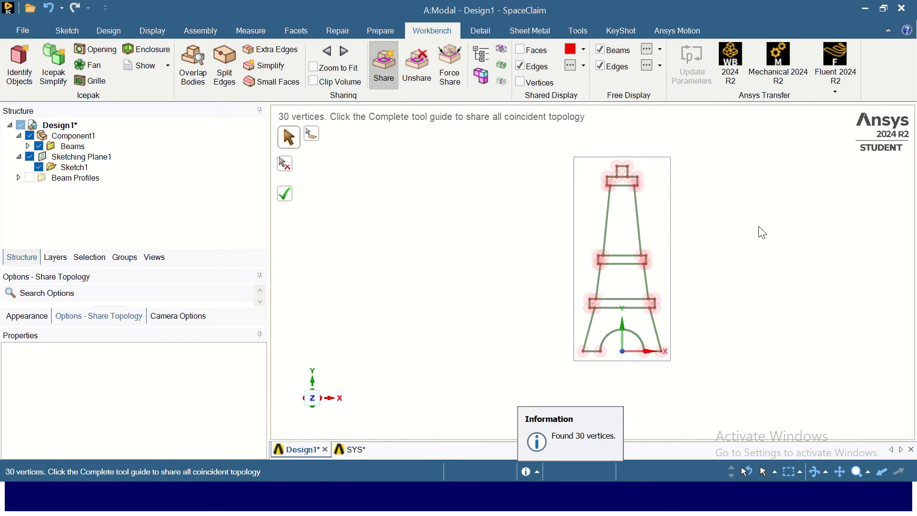
click(291, 193)
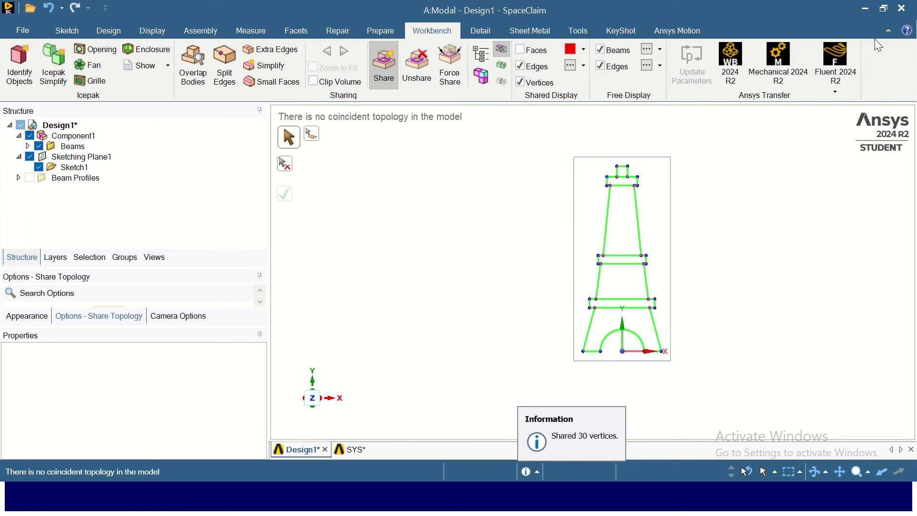
Step: Switch to the Workbench project and open the Modal system's Model cell for editing in Mechanical
click(865, 9)
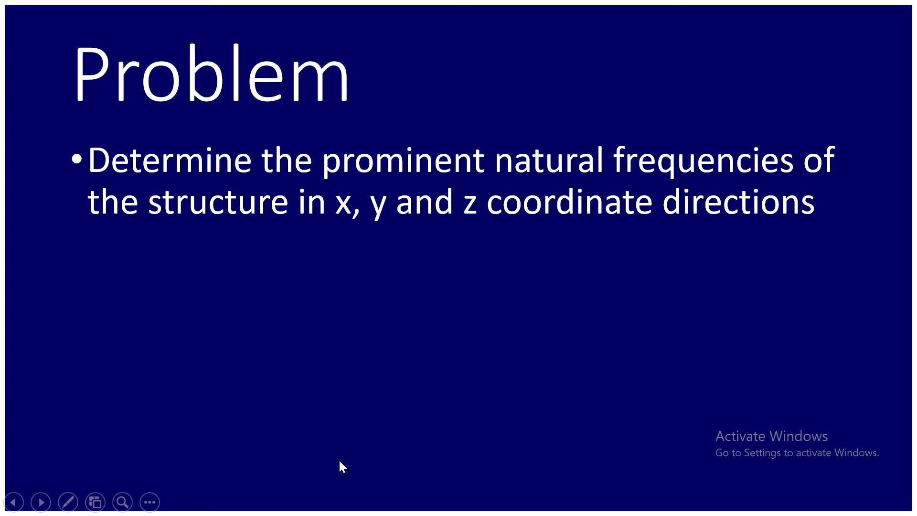
key(alt+Tab)
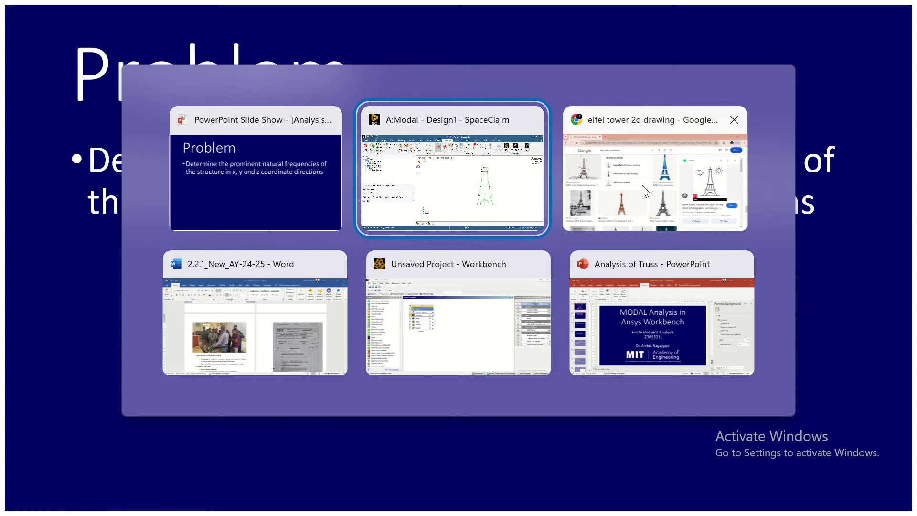
click(460, 337)
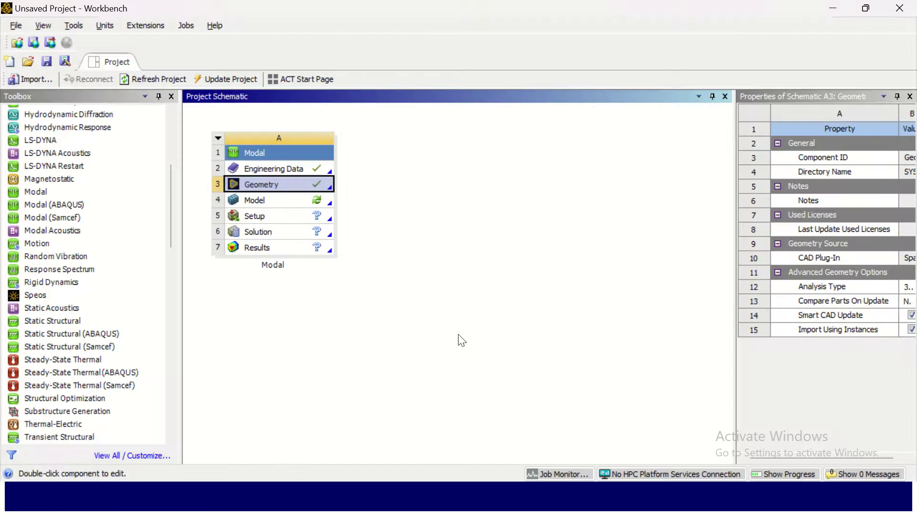
click(312, 197)
right_click(311, 196)
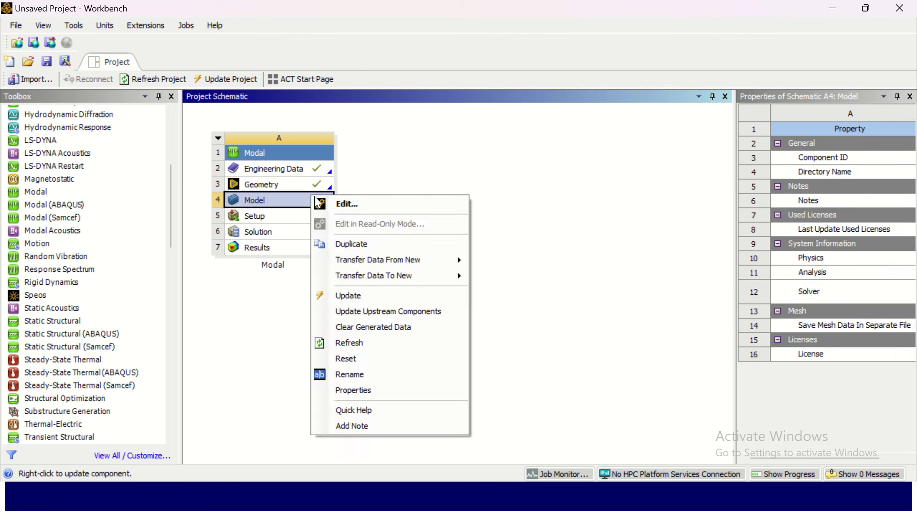
click(347, 206)
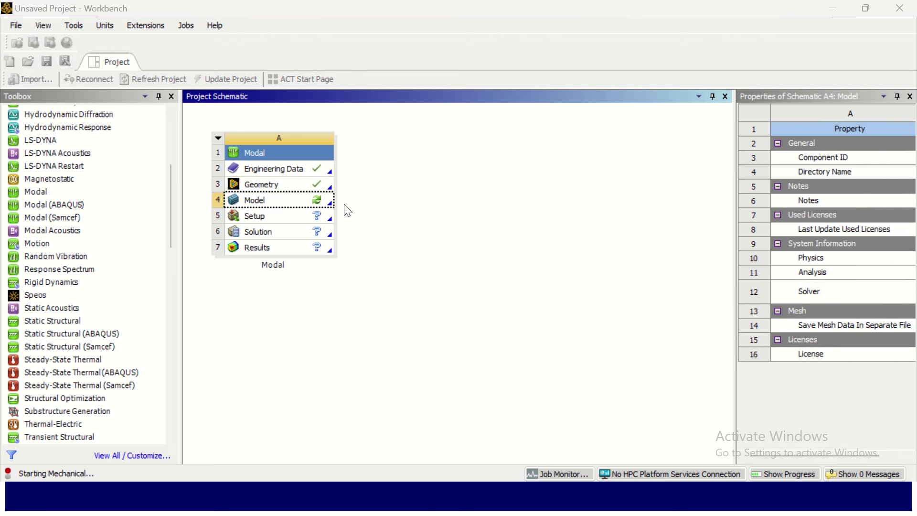
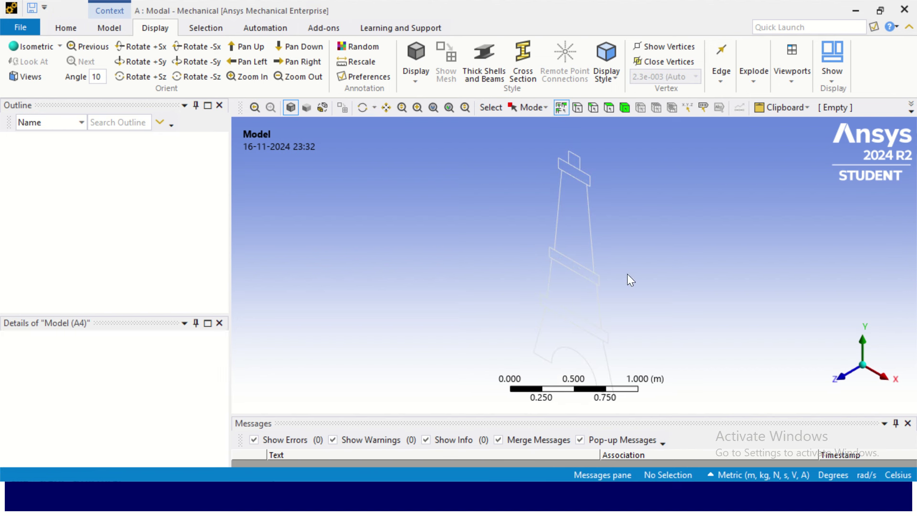
Step: Orient the tower to the front view along Z and generate the mesh with default settings
click(846, 381)
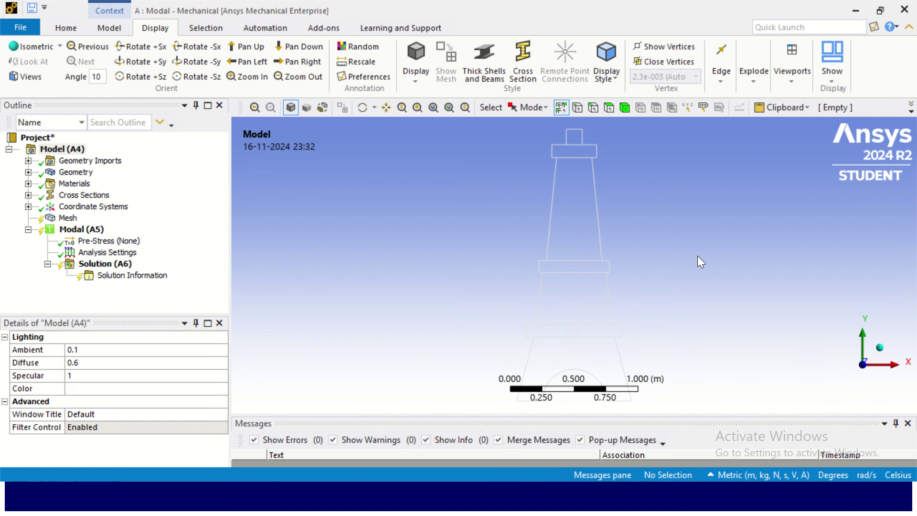
scroll(528, 294, down, 5)
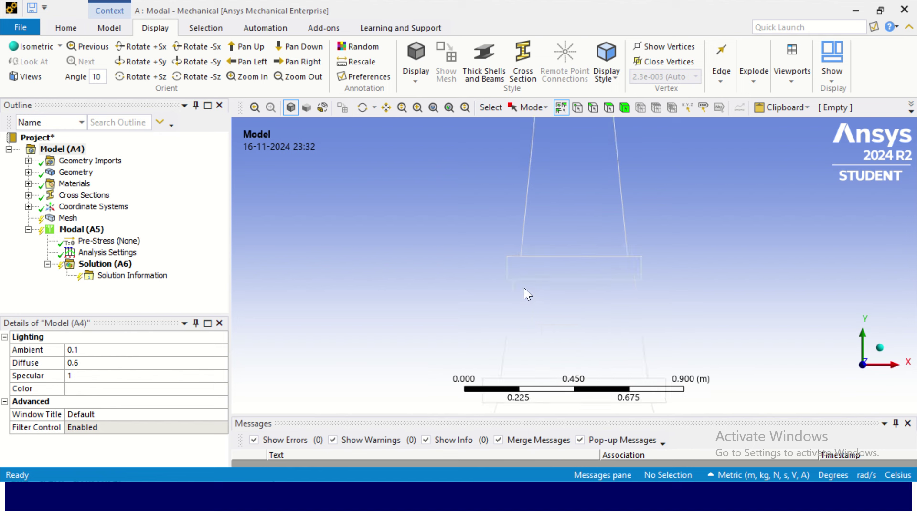
click(61, 223)
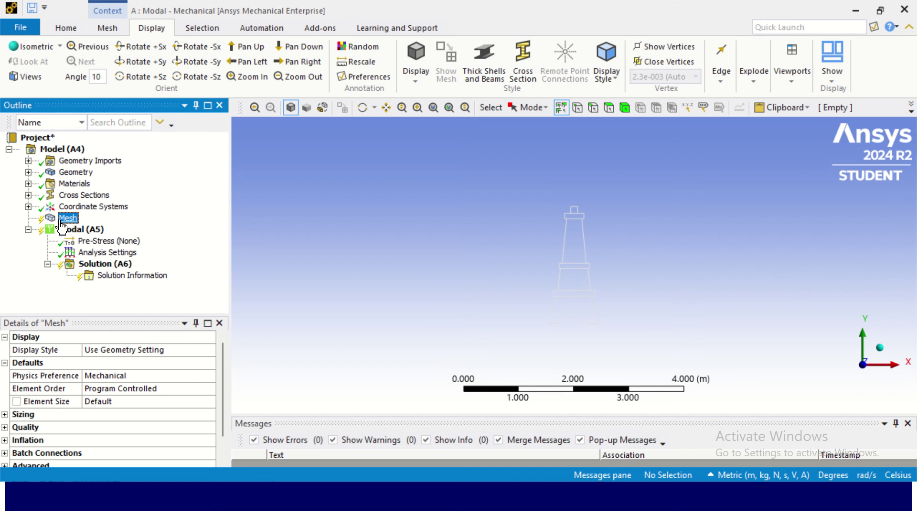
right_click(61, 223)
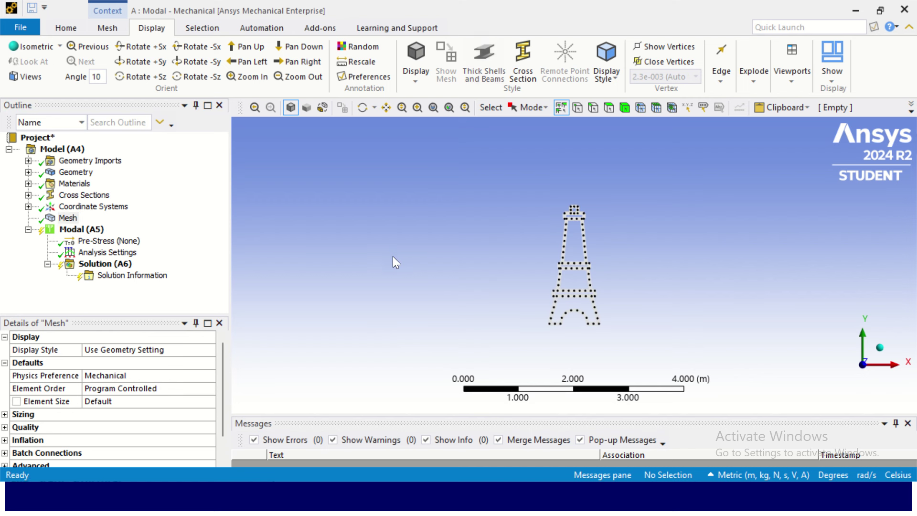
Step: Turn on the thick shells and beams display for the meshed tower
scroll(604, 334, up, 3)
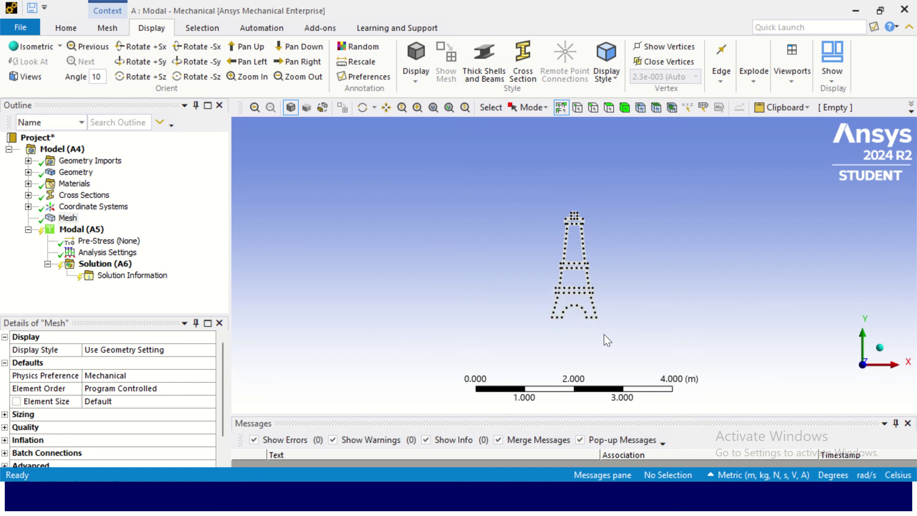
click(484, 61)
scroll(605, 223, down, 4)
scroll(605, 223, up, 18)
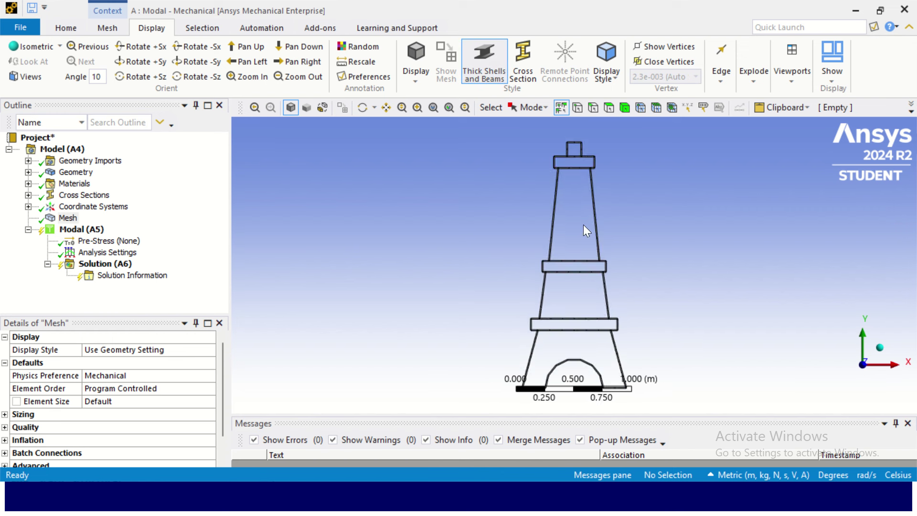
Step: Examine the beam elements and their joints at the tower's middle platform in front and isometric views
scroll(461, 258, up, 10)
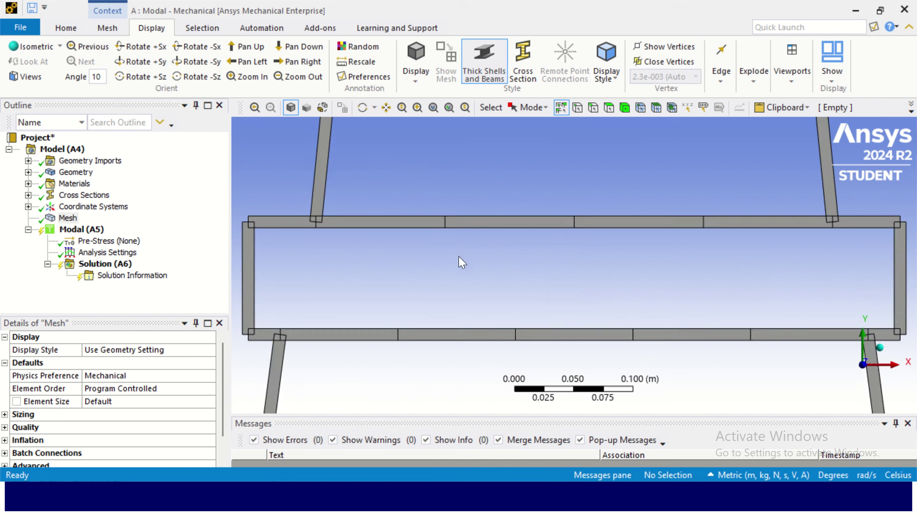
scroll(460, 254, down, 10)
click(879, 348)
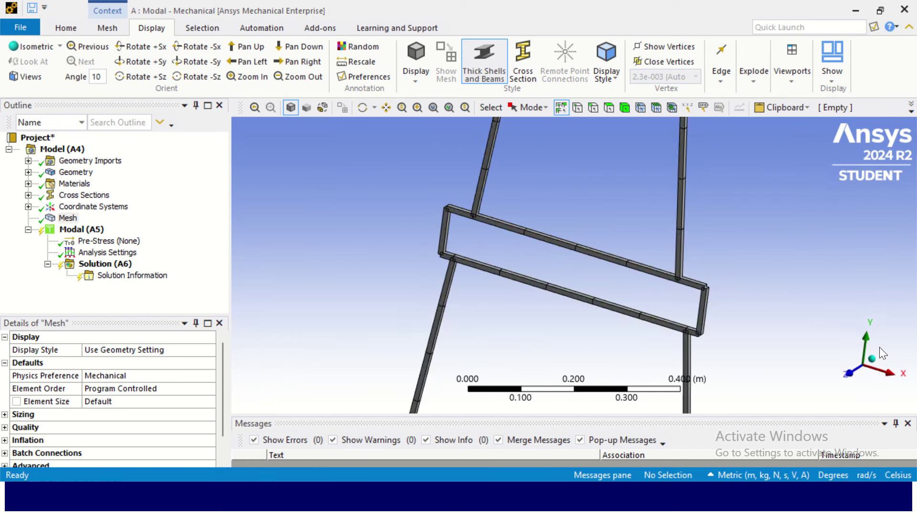
scroll(642, 305, up, 8)
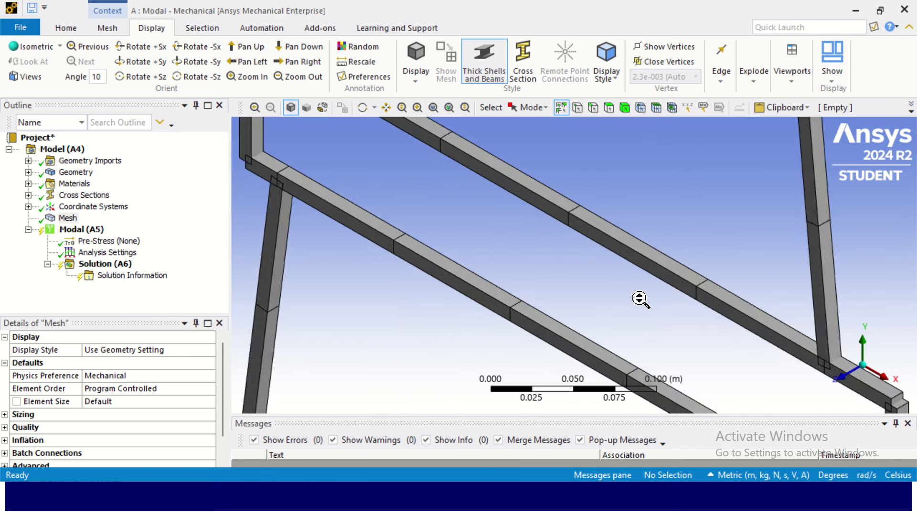
scroll(639, 301, down, 8)
scroll(636, 303, down, 1)
scroll(634, 306, up, 6)
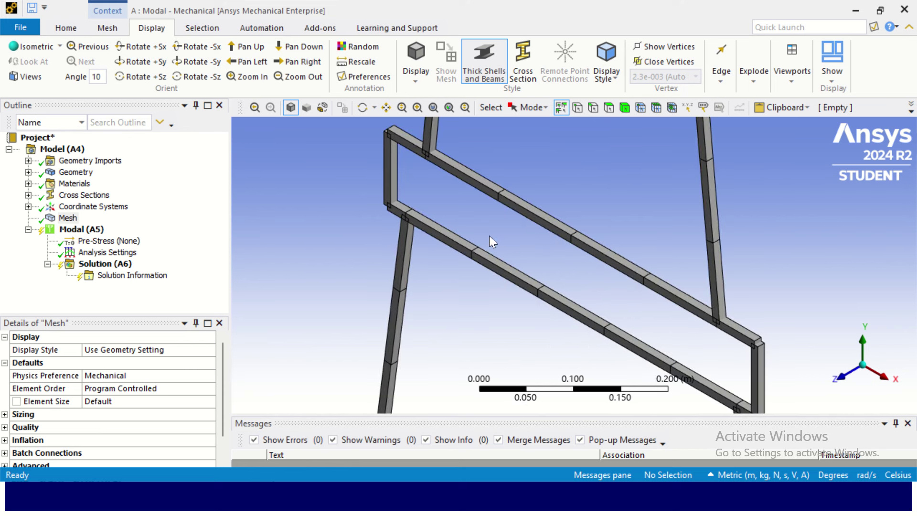
scroll(407, 217, up, 2)
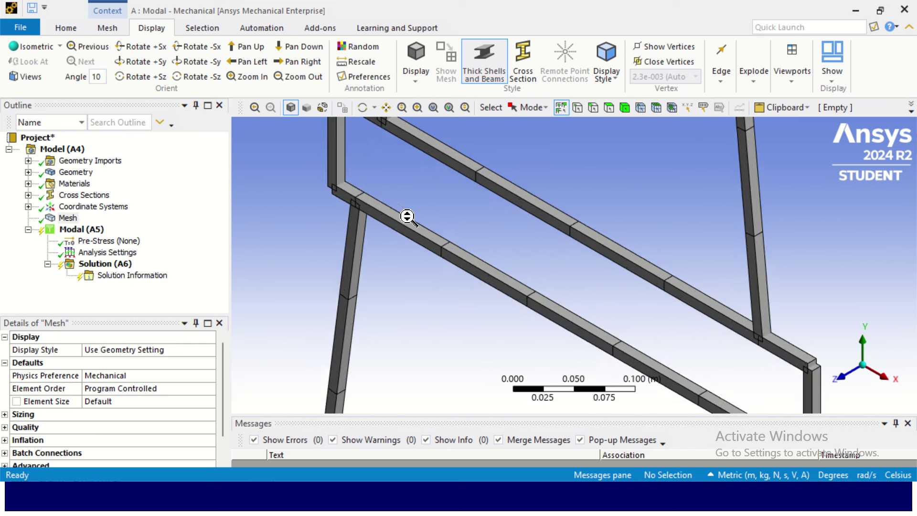
scroll(407, 217, down, 8)
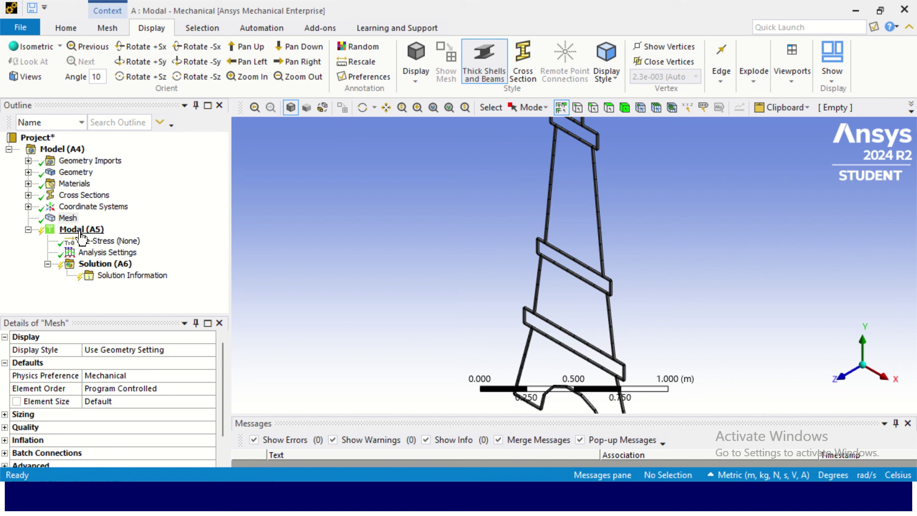
Step: Set the maximum number of modes to find to 25 in the modal Analysis Settings
click(101, 253)
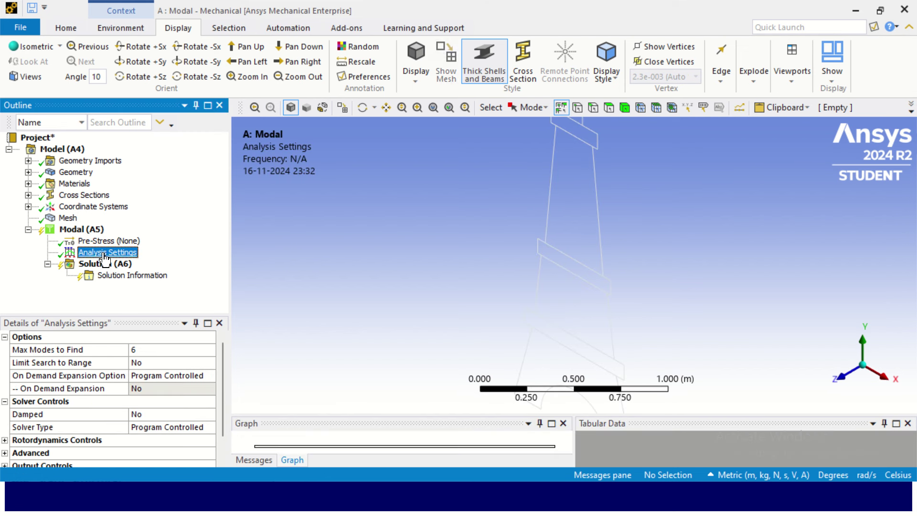
drag(148, 316, 140, 231)
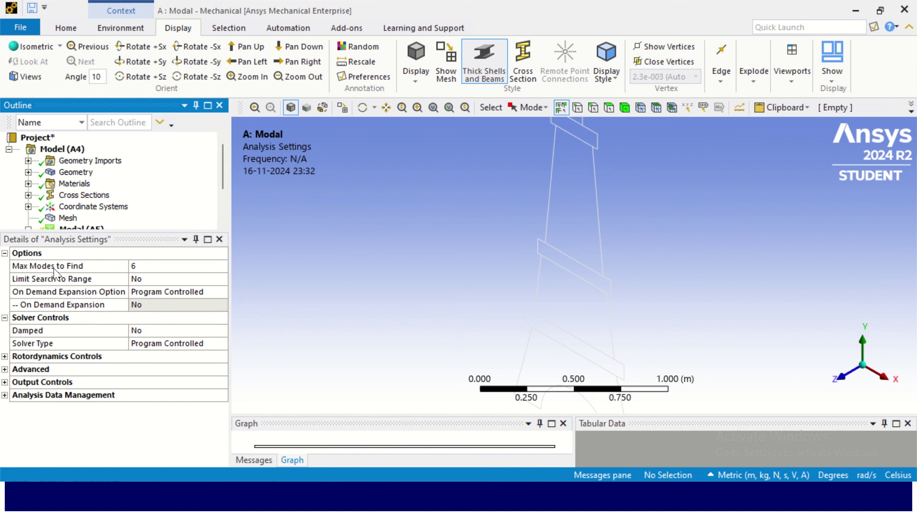
click(132, 265)
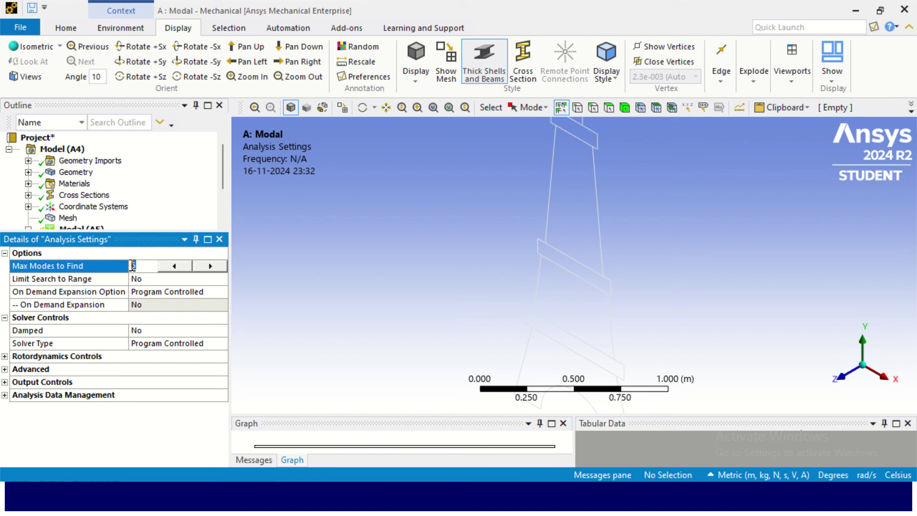
text(25)
click(182, 220)
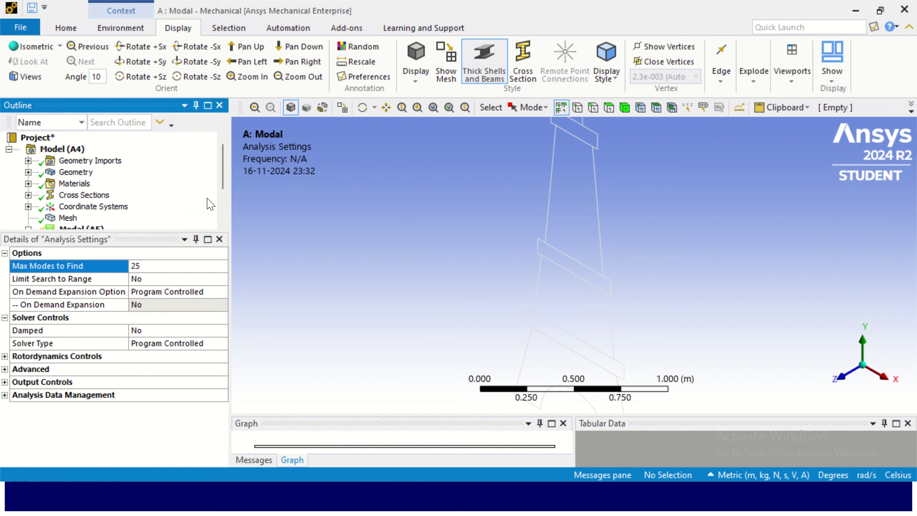
Step: Solve the modal analysis from Solution (A6)
scroll(177, 196, down, 2)
click(132, 200)
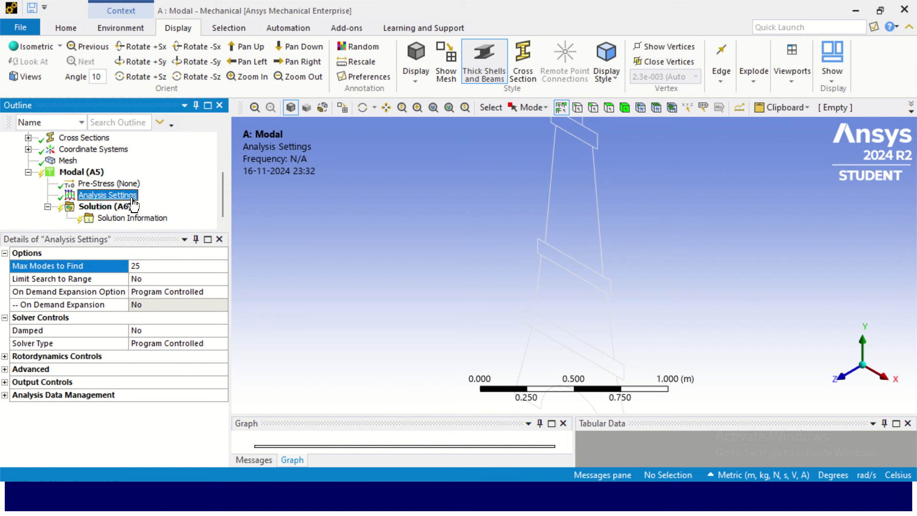
click(102, 210)
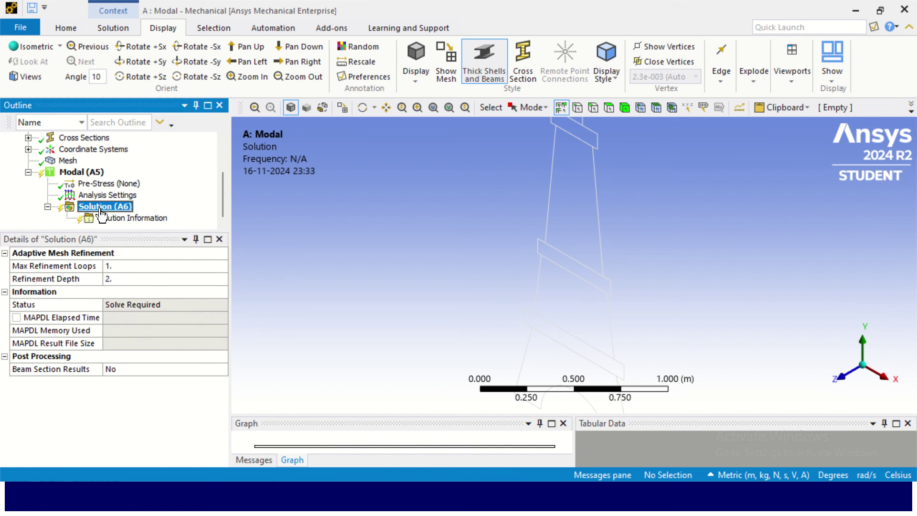
right_click(103, 209)
click(144, 234)
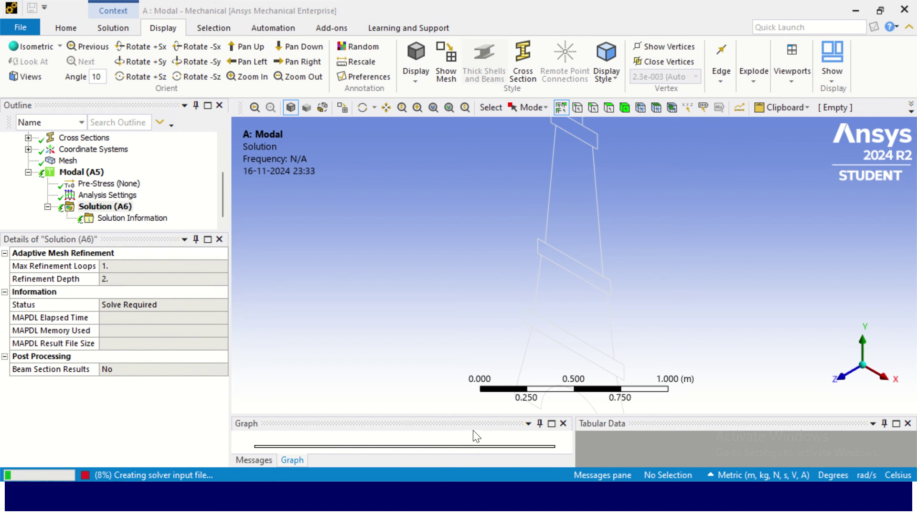
Step: Enlarge the graph and tabular data area and review the natural frequencies of all modes
drag(468, 415, 459, 242)
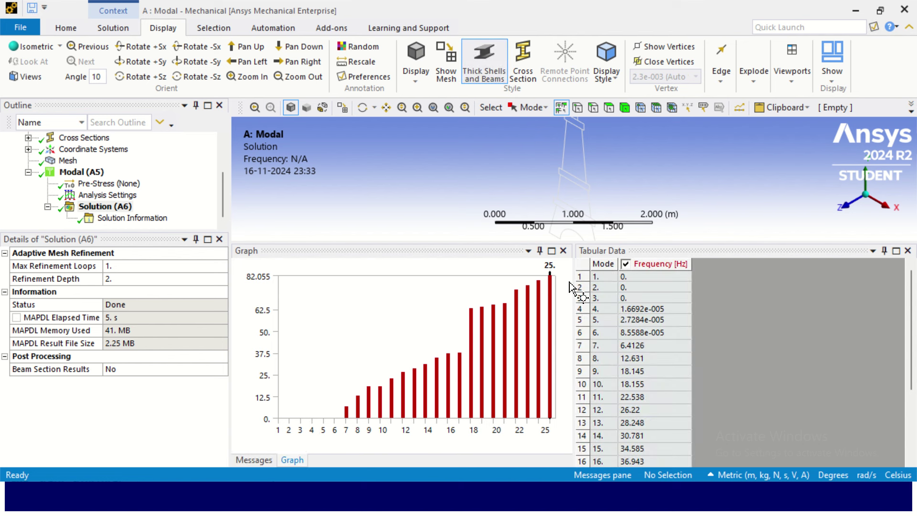
scroll(636, 287, down, 3)
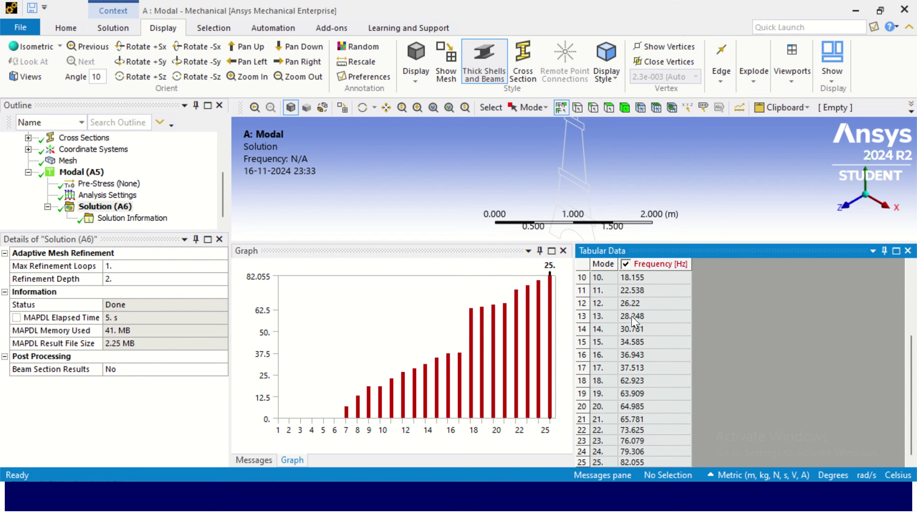
scroll(625, 408, up, 3)
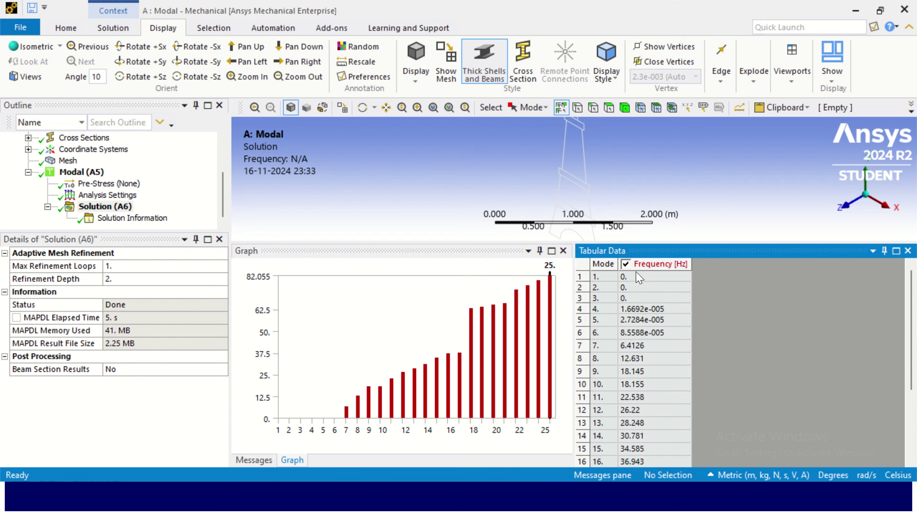
Step: Review the full list of modal frequencies in the table and bar graph, resizing the results area against the tower view
drag(636, 294, 635, 276)
scroll(616, 188, down, 5)
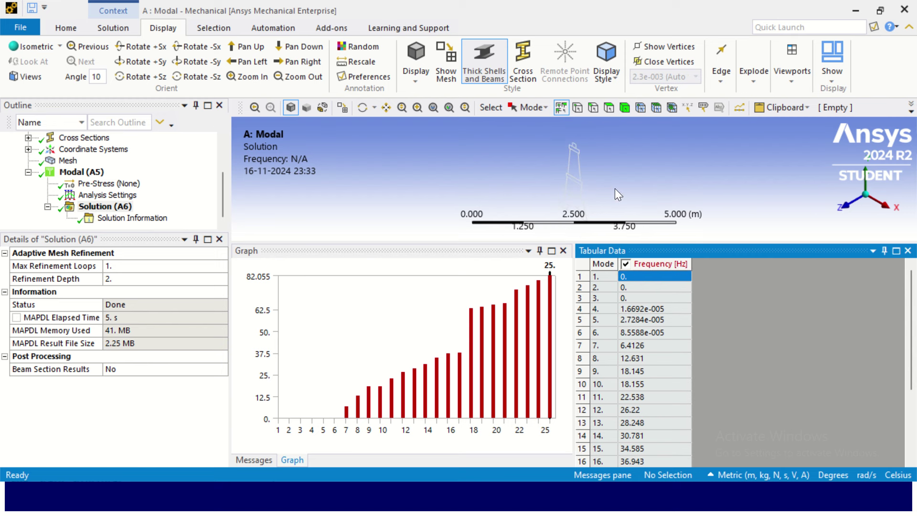
drag(620, 244, 592, 343)
scroll(596, 308, up, 1)
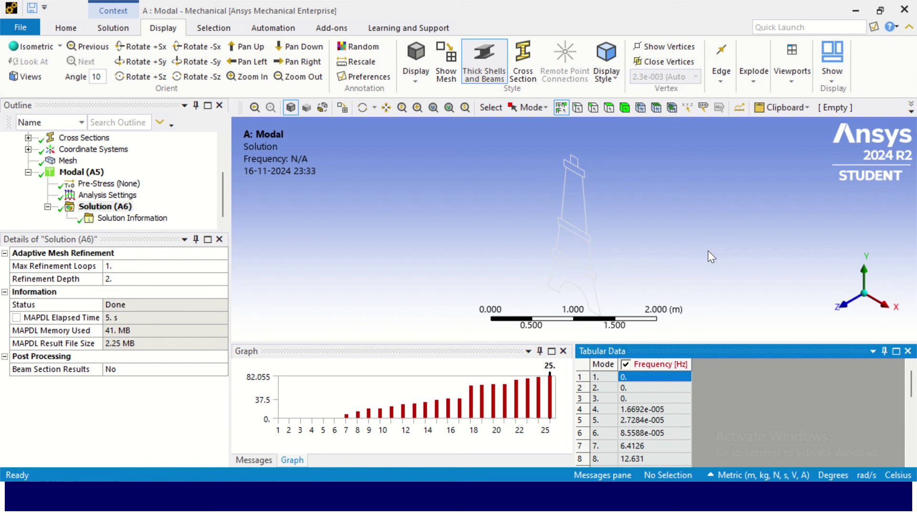
drag(653, 345, 652, 294)
scroll(621, 197, down, 4)
scroll(621, 198, up, 3)
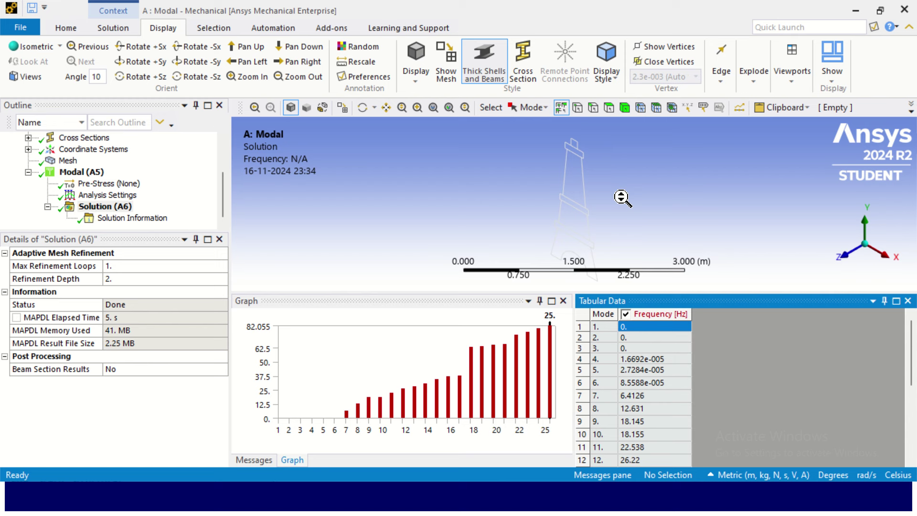
drag(618, 291, 619, 326)
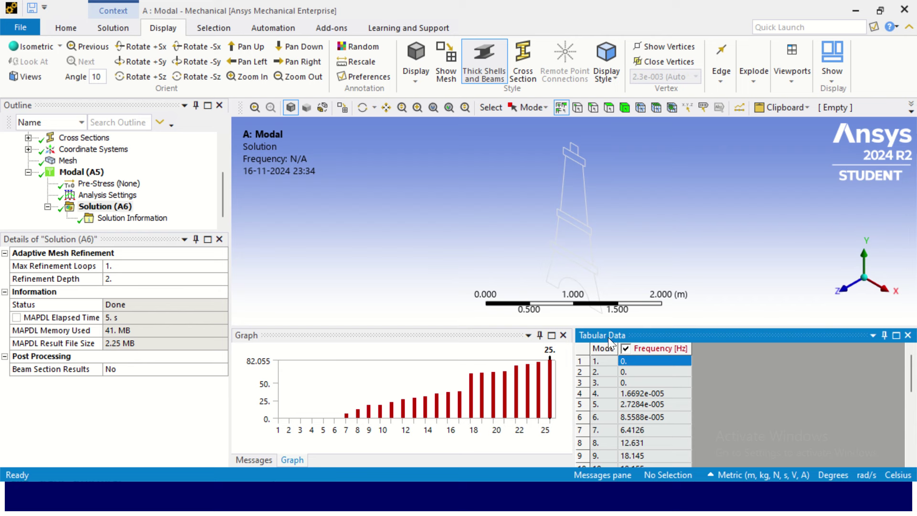
drag(607, 329, 604, 198)
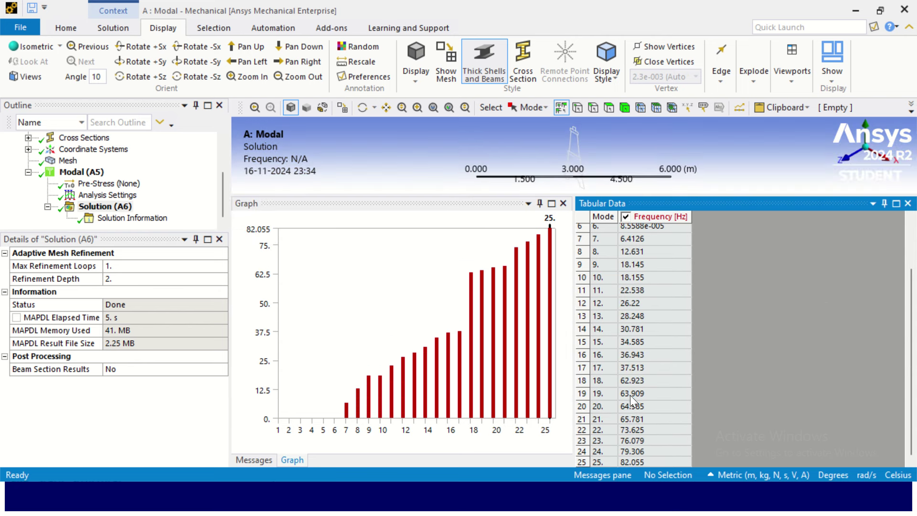
scroll(635, 452, up, 2)
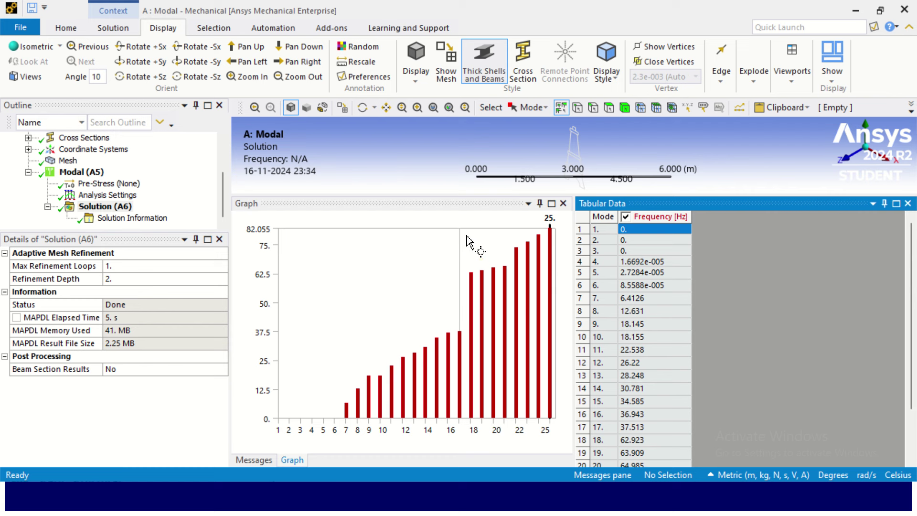
drag(485, 195, 491, 272)
Step: Locate the X direction participation factor calculation in the solver output of Solution Information and highlight its heading
click(115, 220)
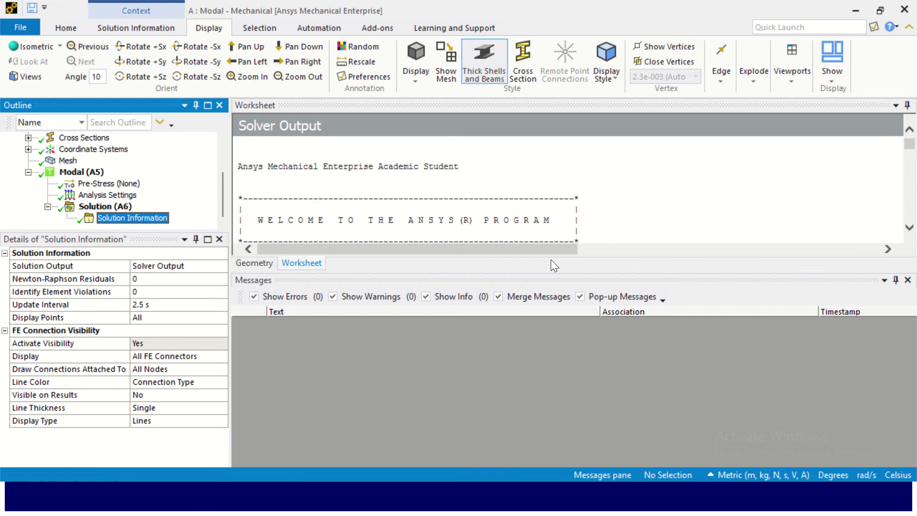
drag(552, 270, 559, 387)
scroll(557, 248, down, 15)
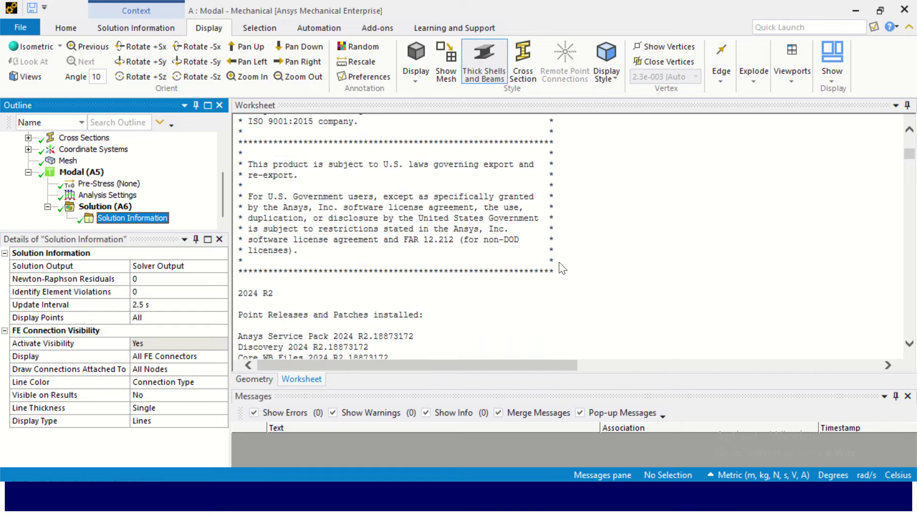
scroll(557, 265, down, 15)
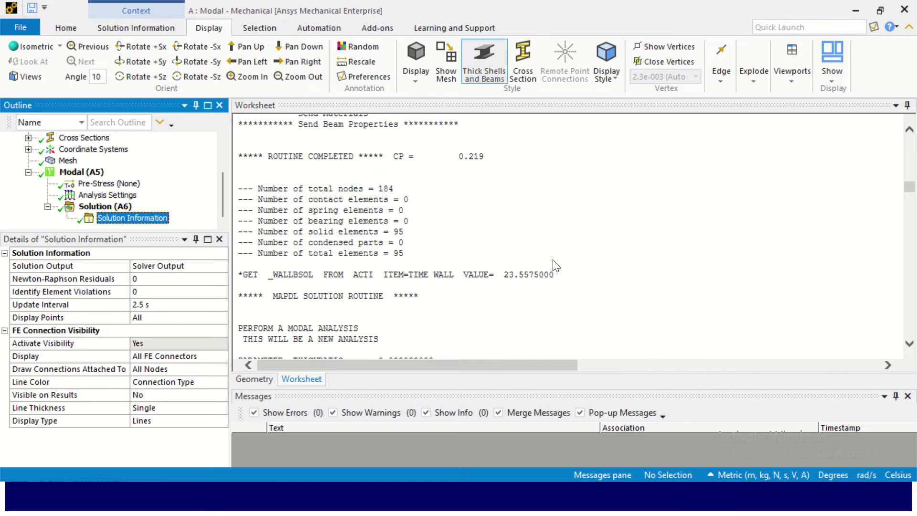
scroll(553, 265, down, 15)
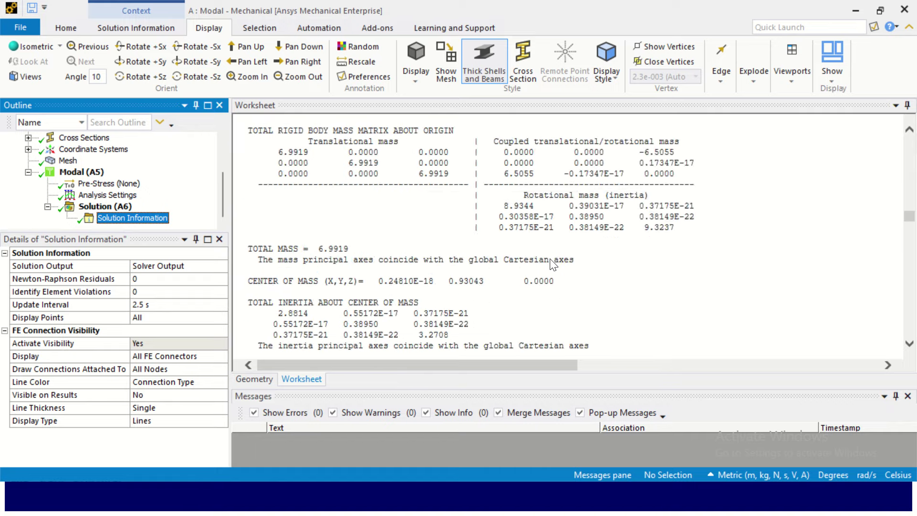
scroll(552, 264, down, 15)
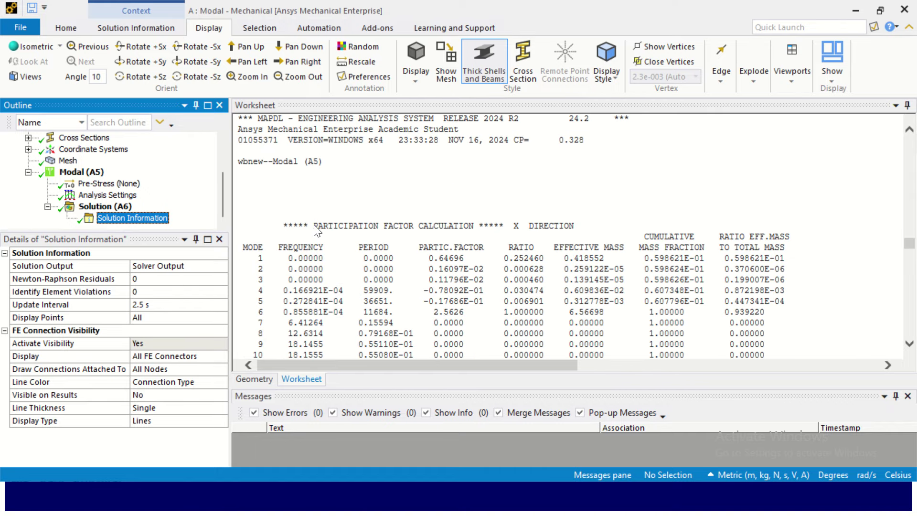
drag(314, 226, 474, 226)
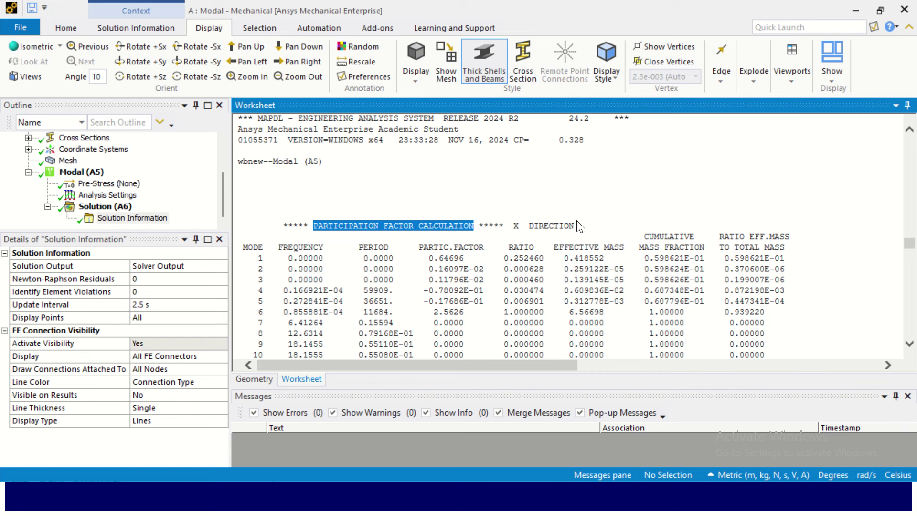
Step: Compare the effective mass and ratio of all modes in the X direction participation table and highlight the mode 6 row
scroll(542, 224, down, 1)
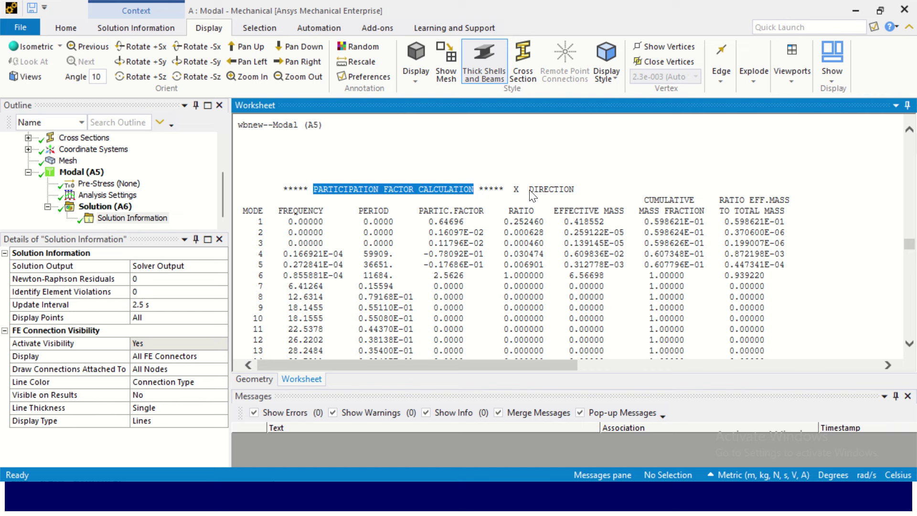
drag(515, 193, 559, 195)
scroll(554, 199, down, 1)
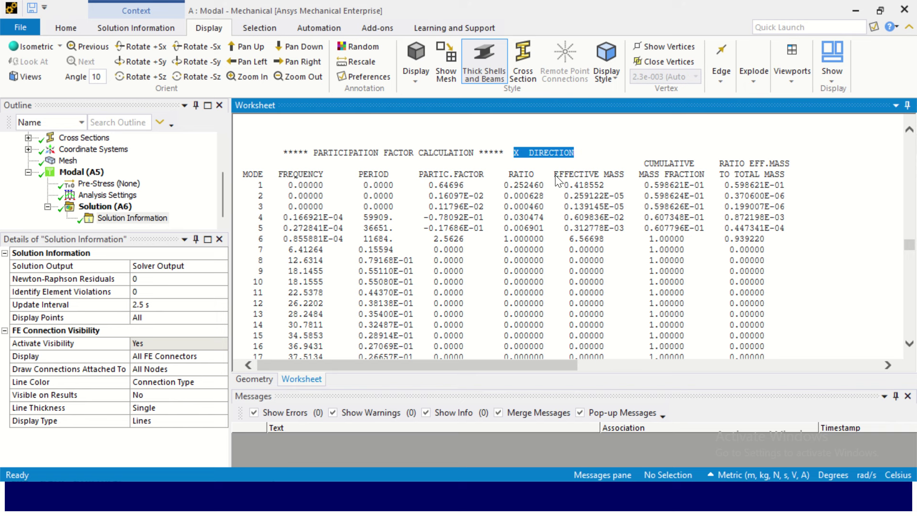
drag(554, 174, 613, 174)
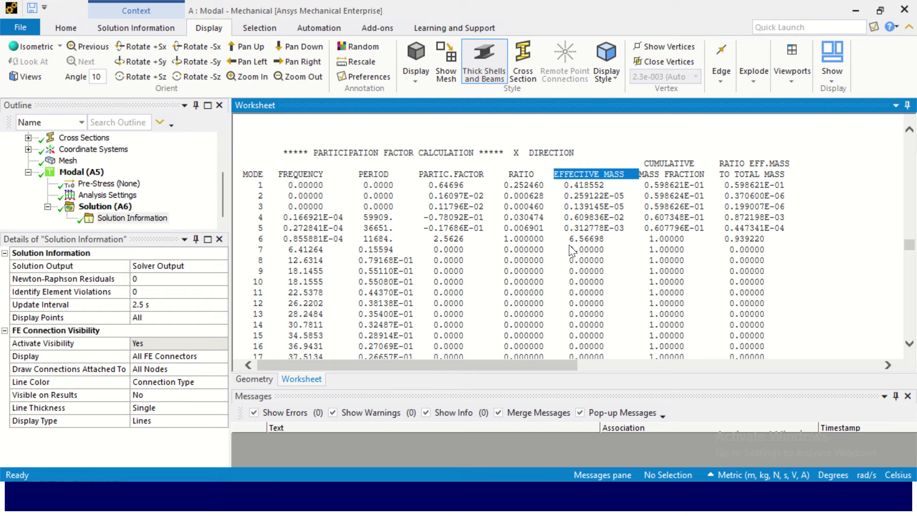
scroll(590, 204, down, 2)
scroll(591, 199, down, 3)
scroll(594, 255, up, 4)
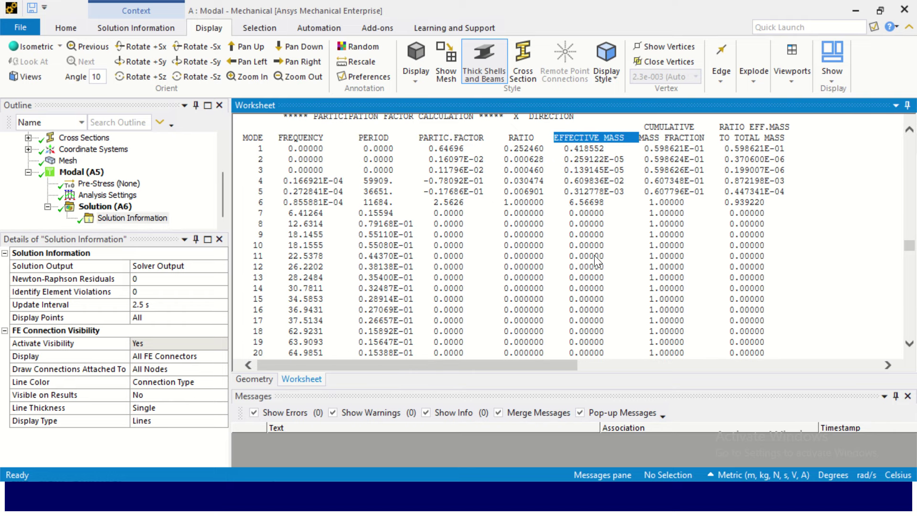
double_click(570, 201)
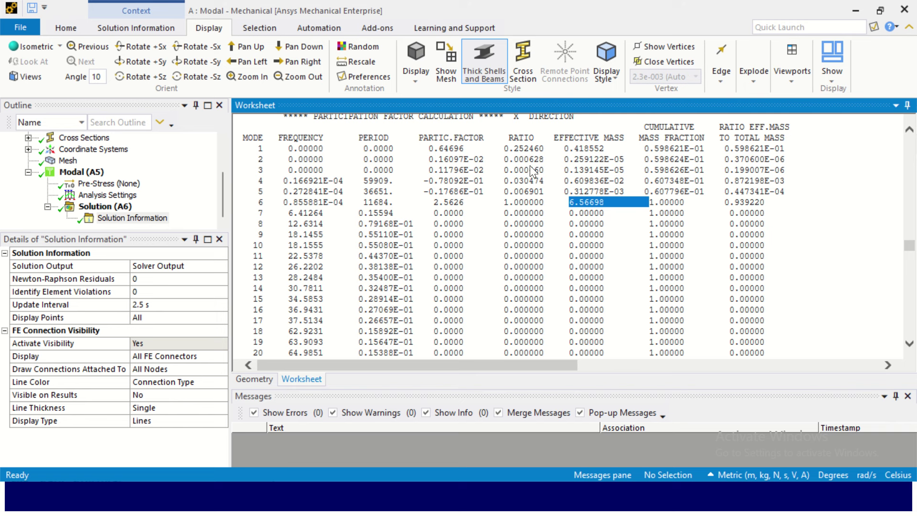
double_click(506, 204)
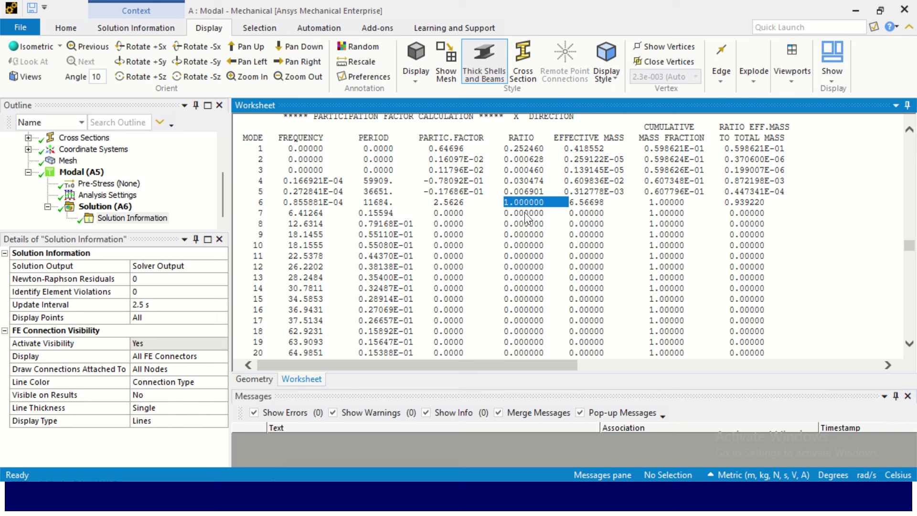
scroll(592, 190, up, 3)
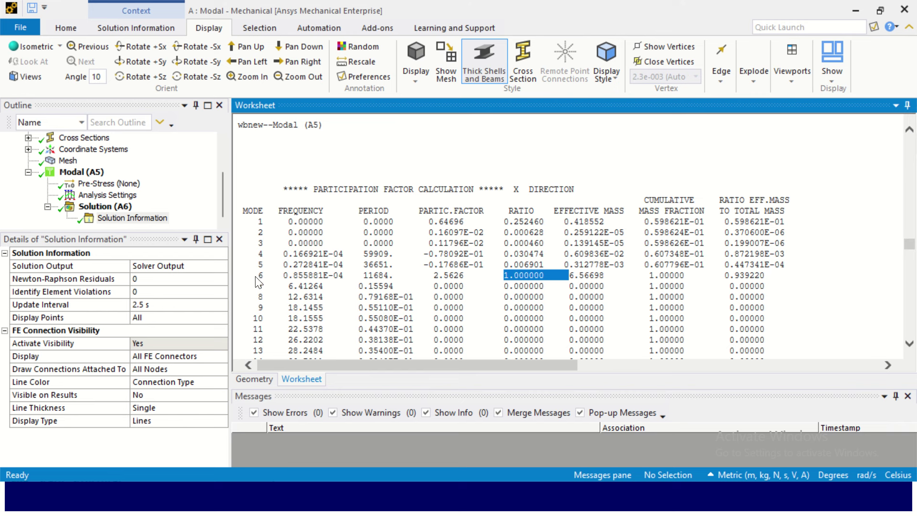
drag(258, 276, 601, 273)
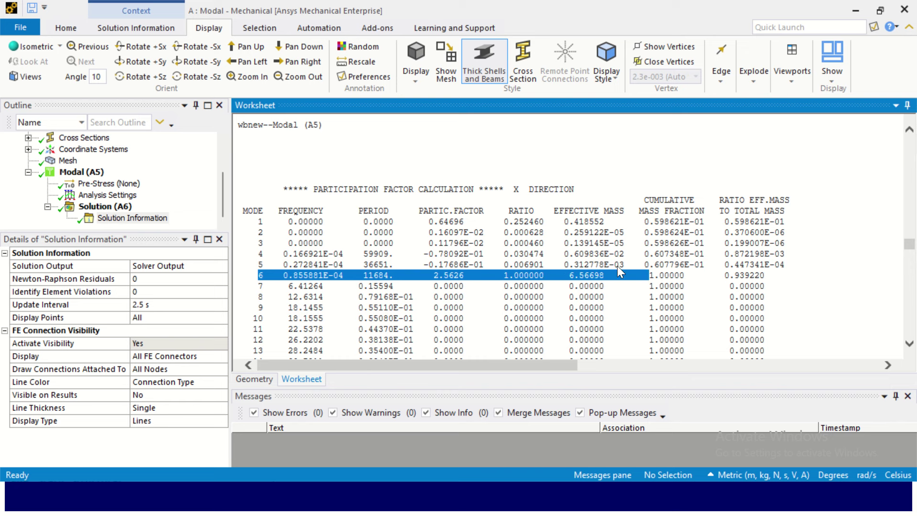
scroll(605, 266, down, 2)
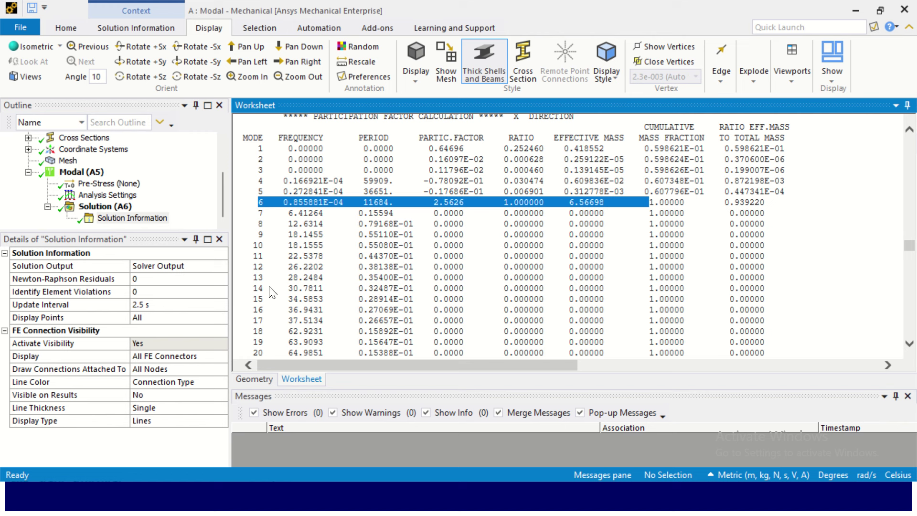
Step: Create a mode shape result for mode 6 from the Solution (A6) frequency table and evaluate all results
click(115, 218)
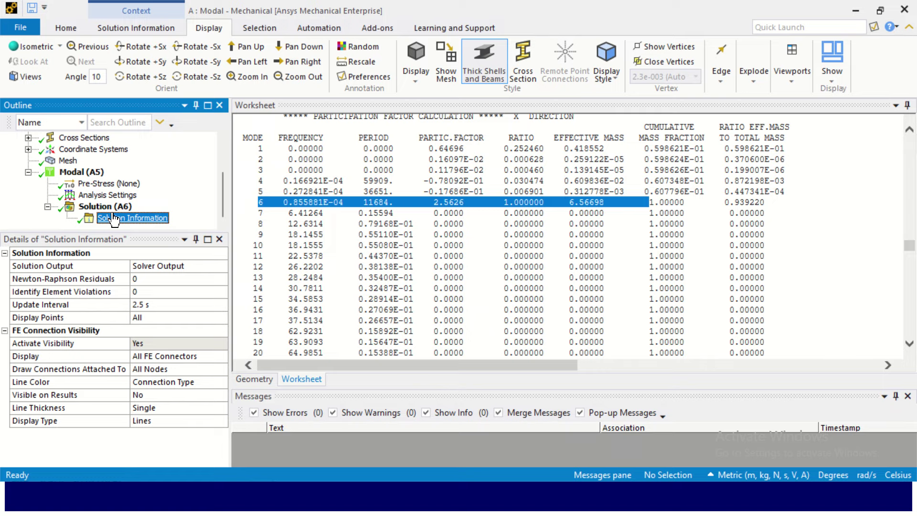
drag(114, 217, 116, 211)
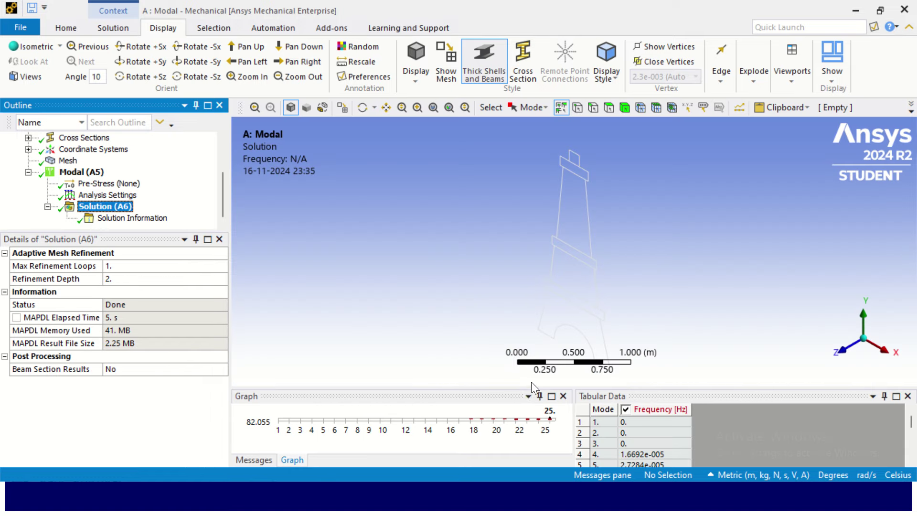
drag(526, 389, 525, 209)
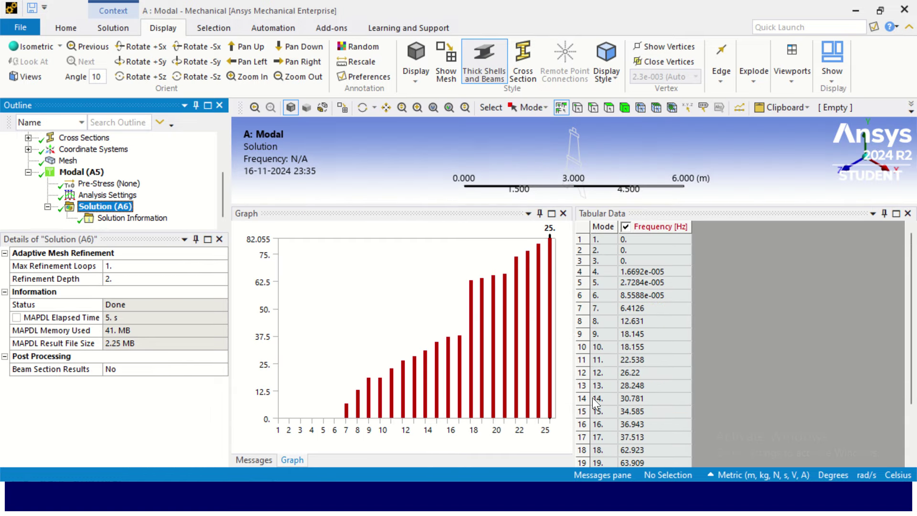
click(647, 296)
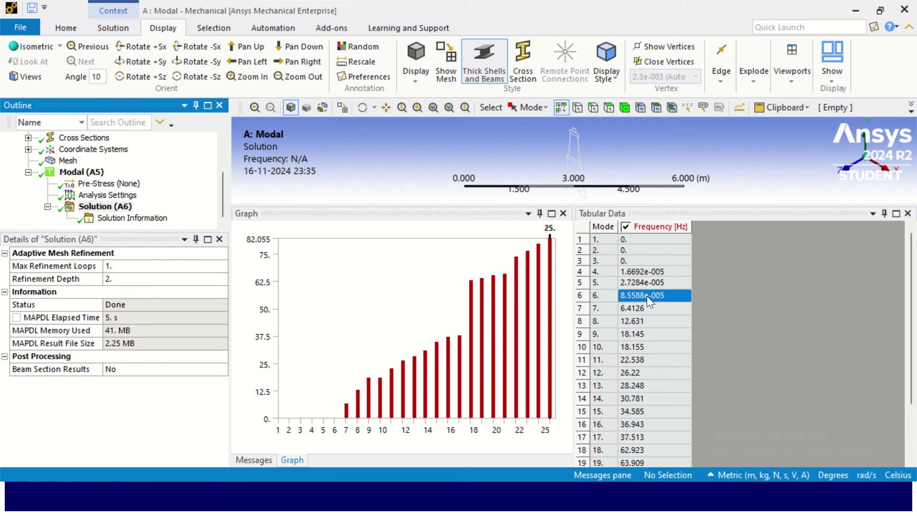
right_click(647, 296)
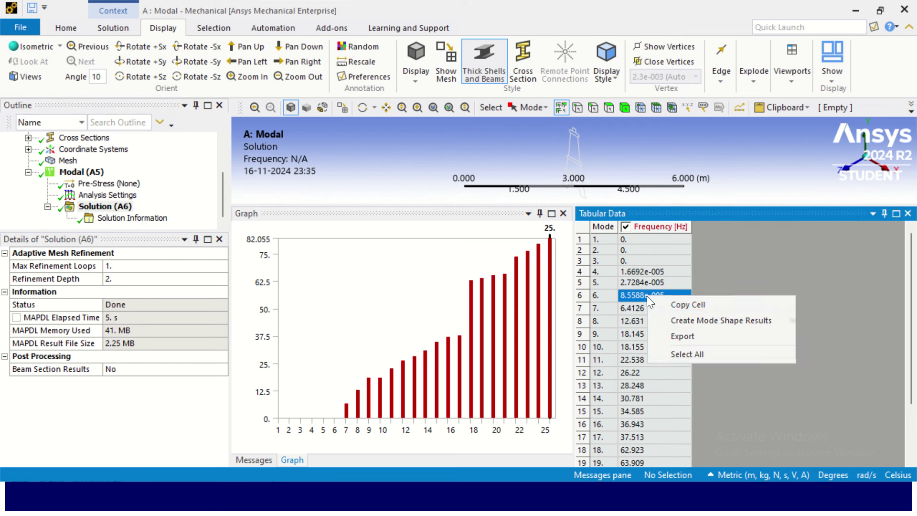
click(722, 322)
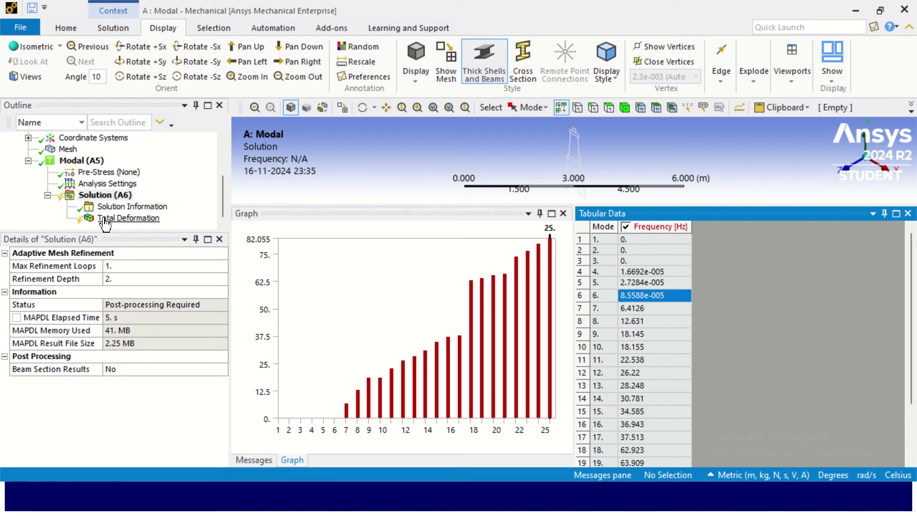
click(105, 219)
right_click(104, 218)
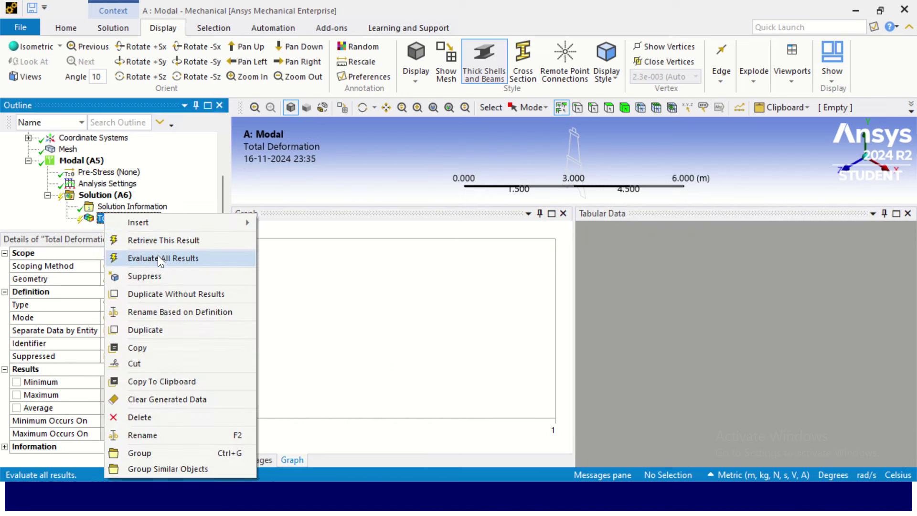
click(158, 258)
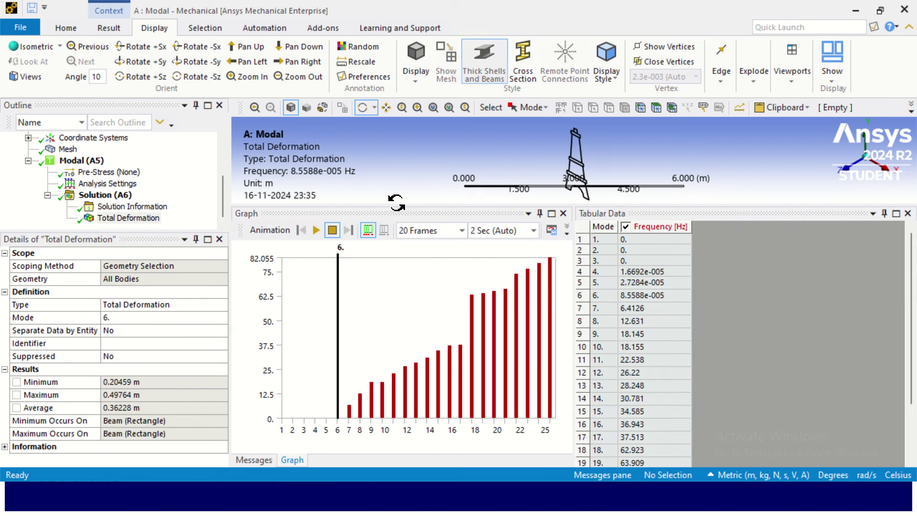
Step: Enlarge the model view, face the tower along the Z axis and animate the mode 6 total deformation
drag(397, 203, 337, 297)
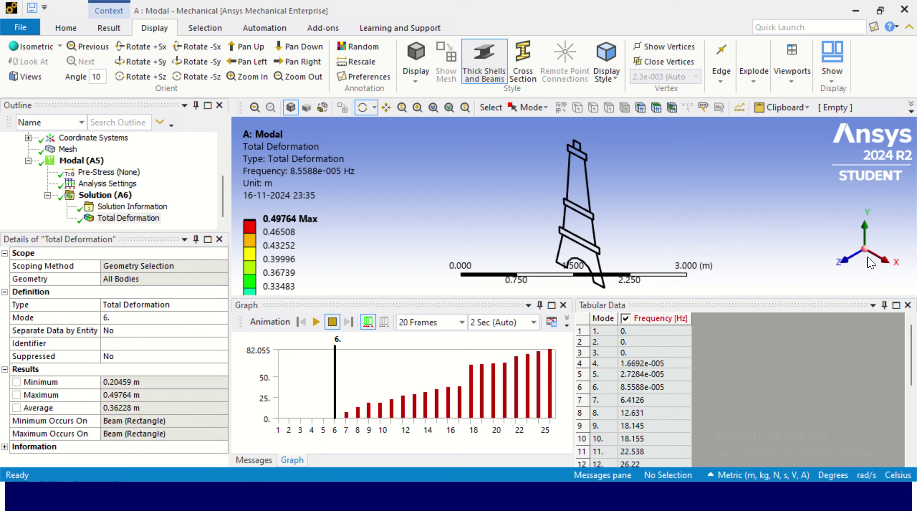
click(842, 260)
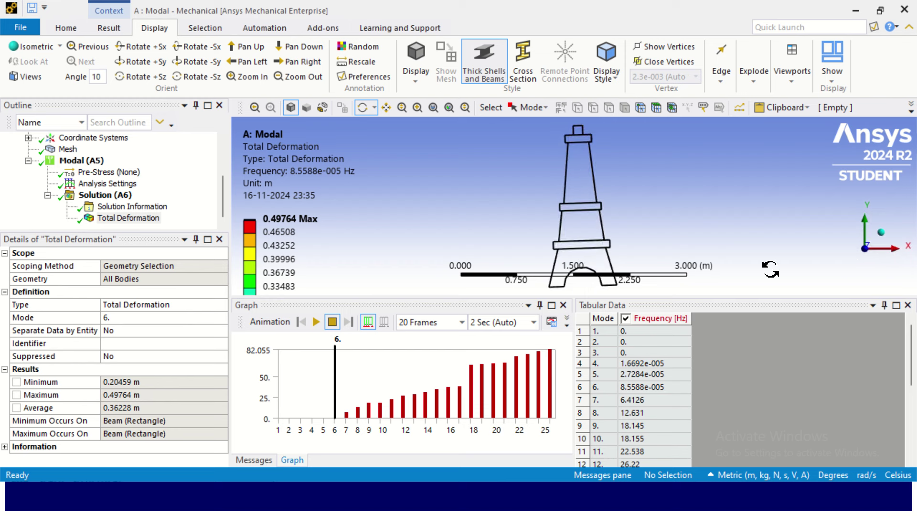
click(315, 322)
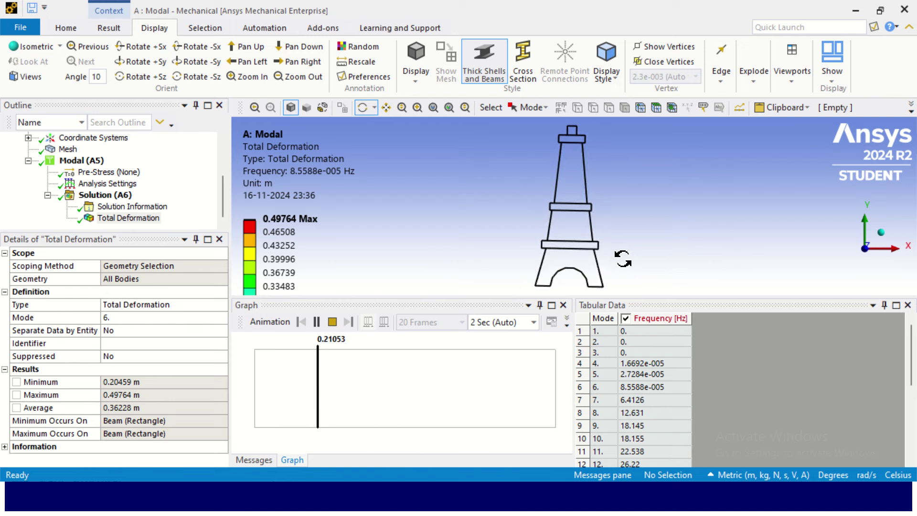
Step: Locate the Y direction participation factor calculation in the solver output, highlight its mode 4 row and compare it with the X direction table
click(136, 207)
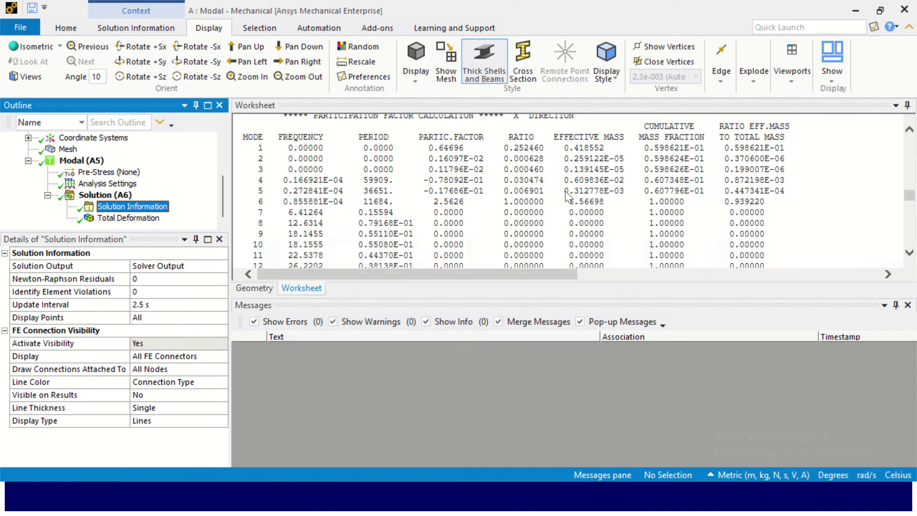
scroll(541, 181, down, 8)
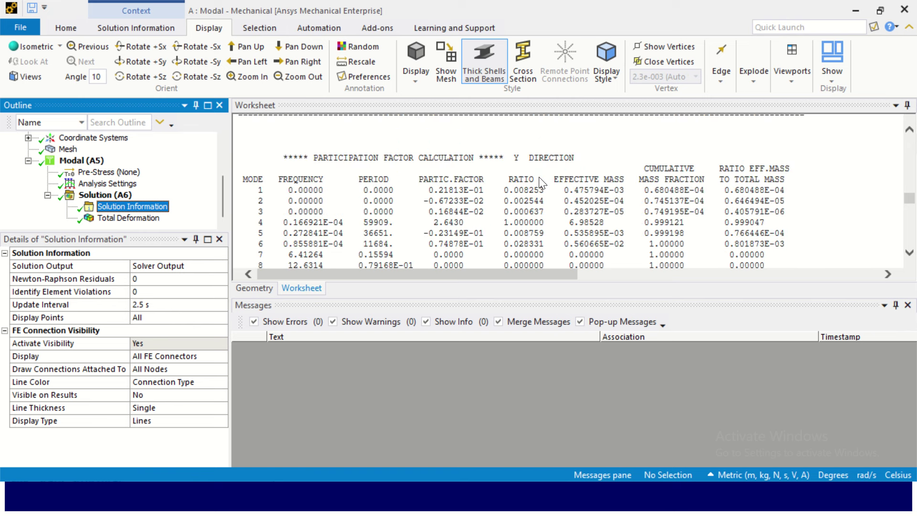
scroll(517, 165, down, 1)
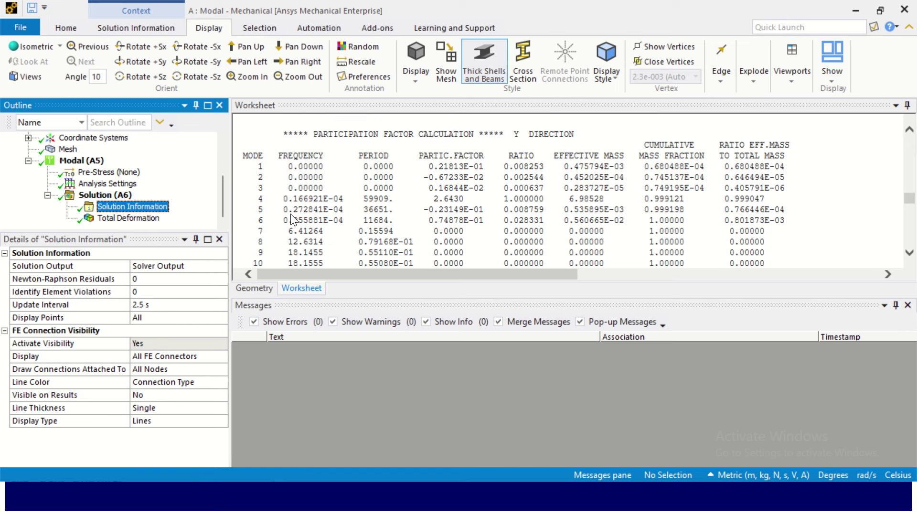
drag(254, 199, 544, 203)
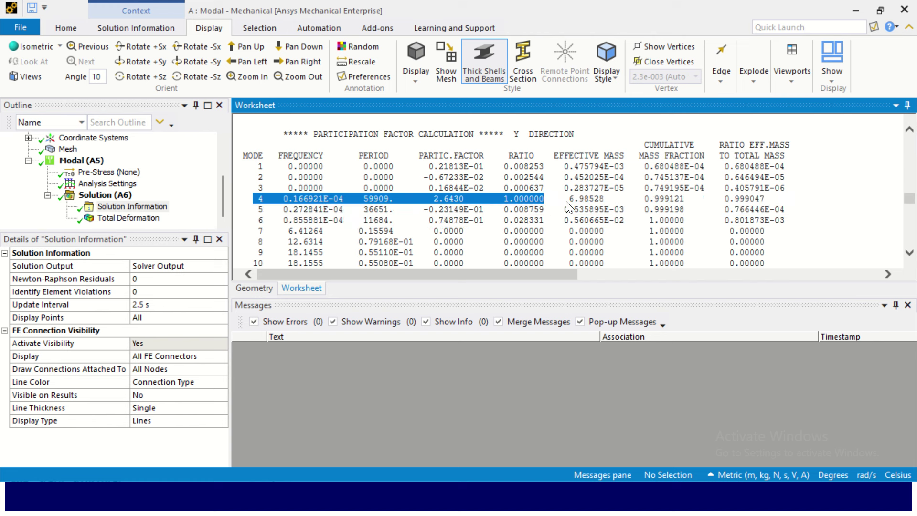
scroll(573, 206, down, 9)
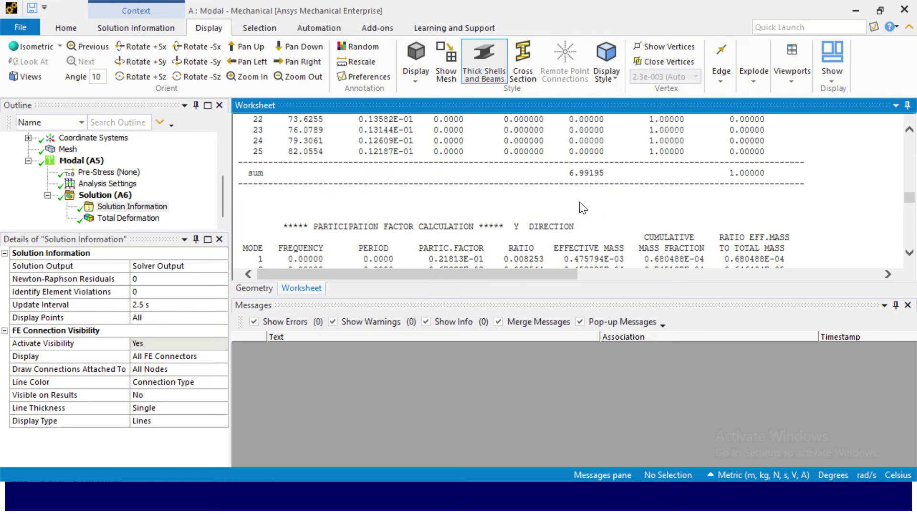
scroll(580, 202, up, 4)
scroll(580, 201, up, 3)
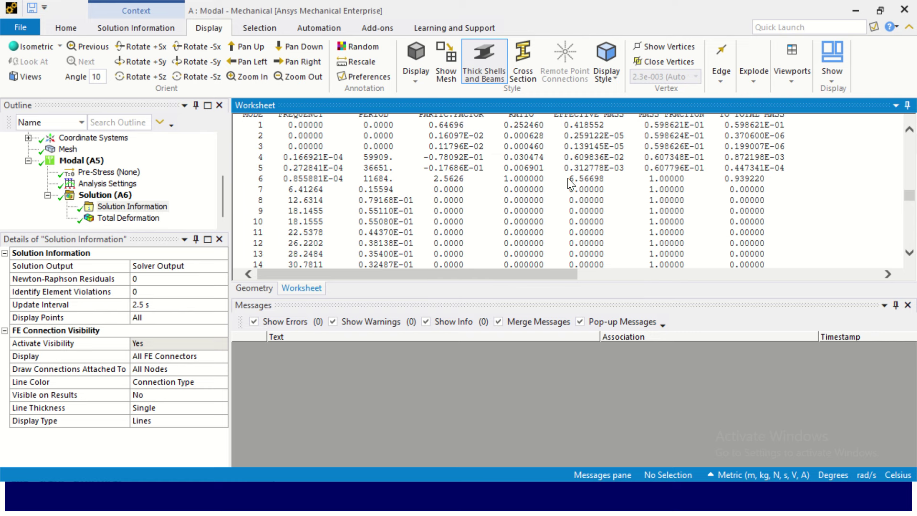
scroll(575, 184, down, 9)
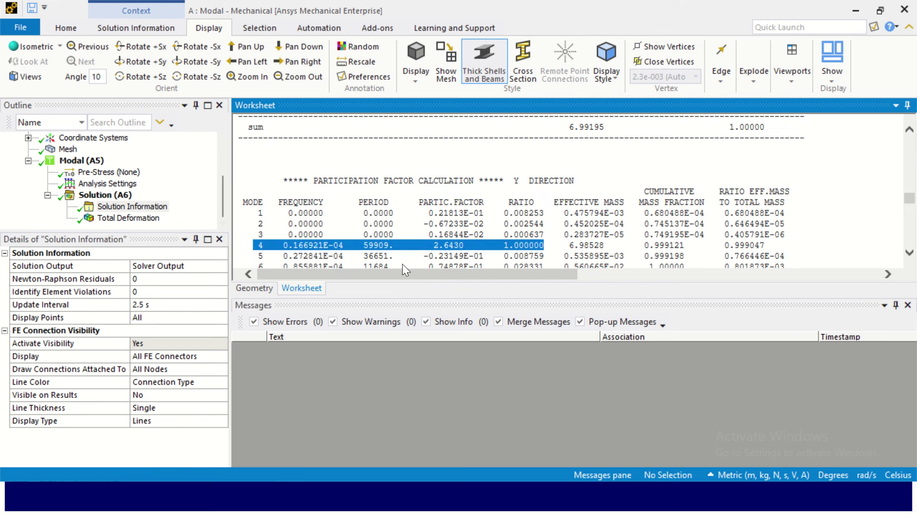
Step: Create a mode shape result for mode 4 from the Solution (A6) frequency table
click(125, 197)
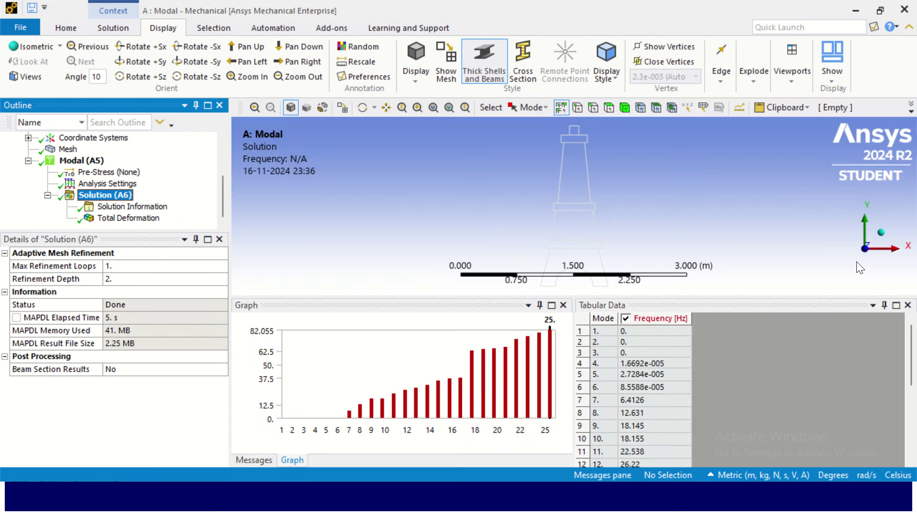
click(644, 363)
right_click(646, 363)
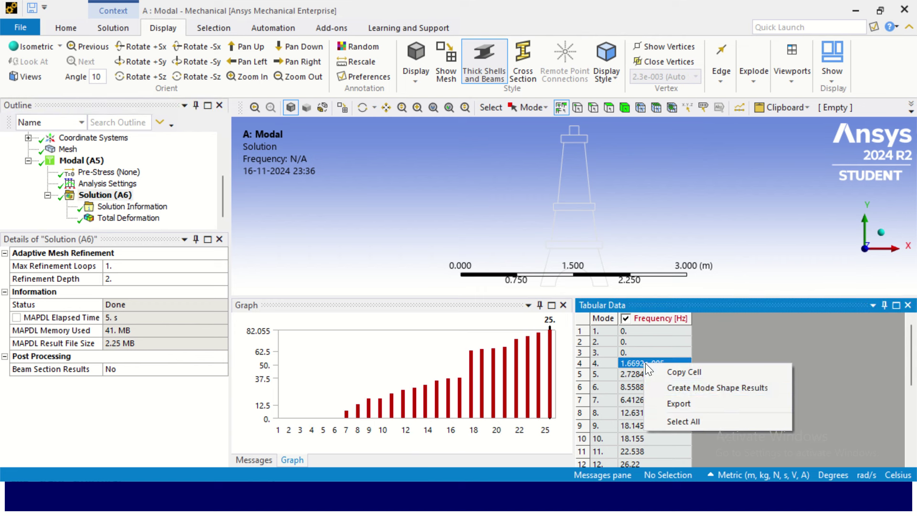
click(719, 388)
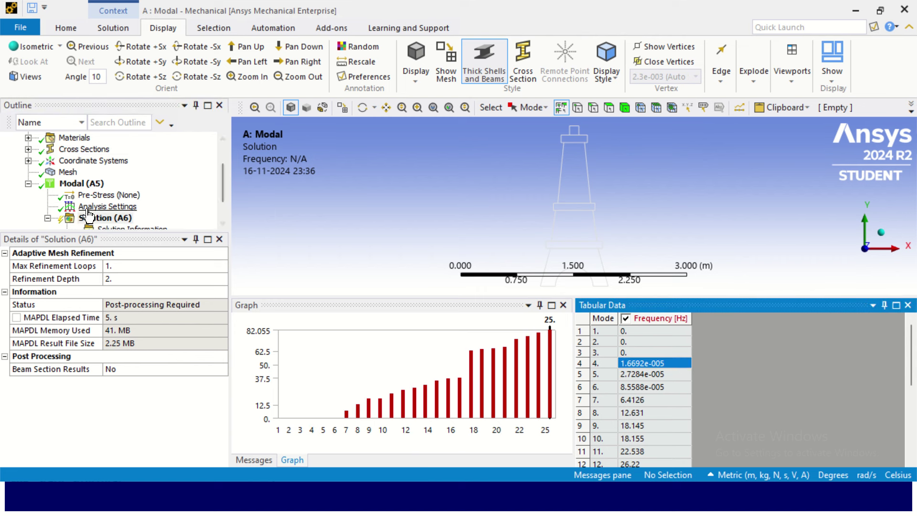
Step: Evaluate all results for the new mode 4 total deformation and animate it
scroll(95, 216, down, 1)
click(128, 219)
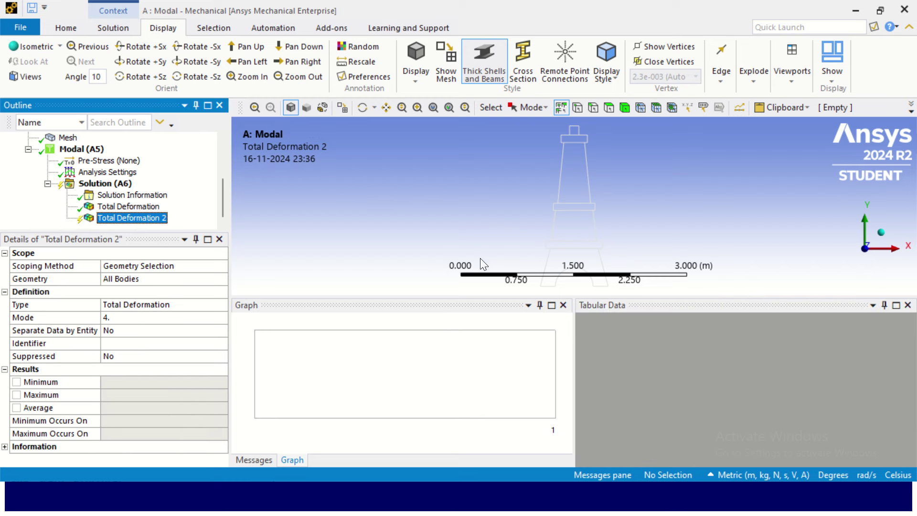
right_click(135, 224)
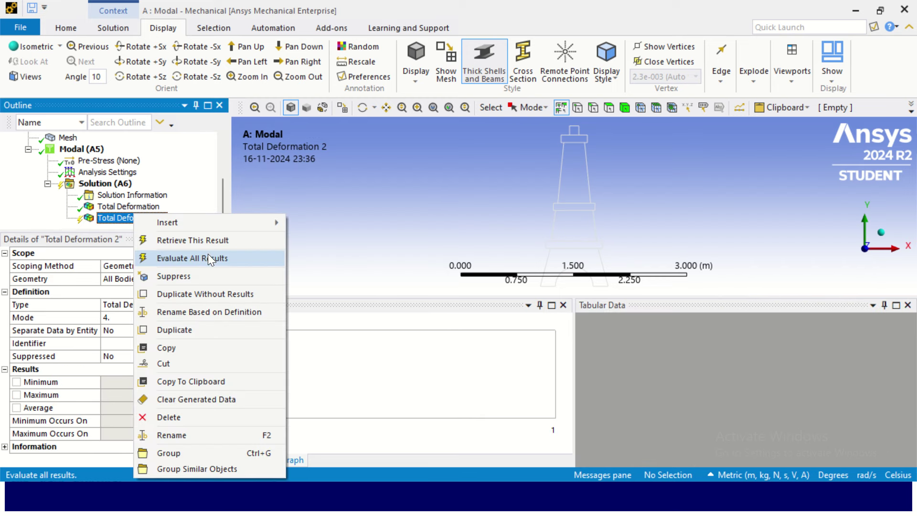
click(210, 259)
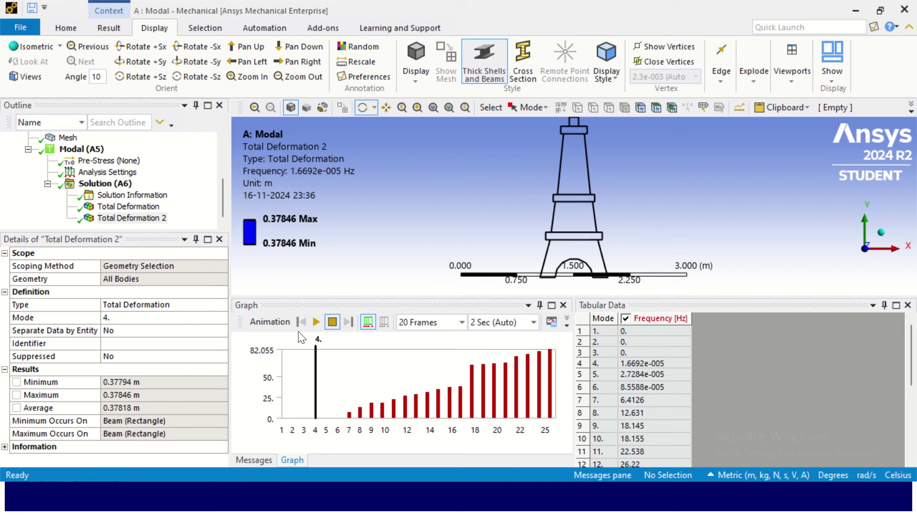
click(316, 322)
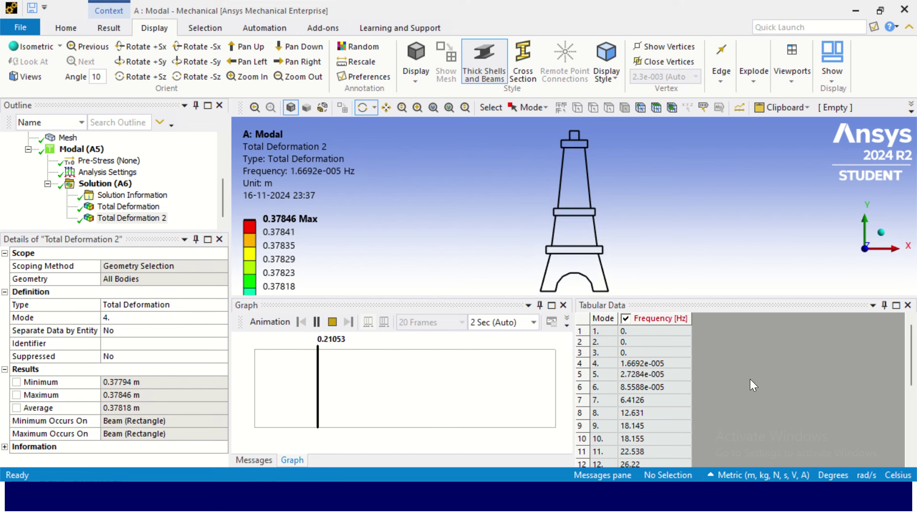
Step: Stop the mode 4 animation and create a mode shape result for mode 5 from the frequency table
click(632, 374)
right_click(633, 373)
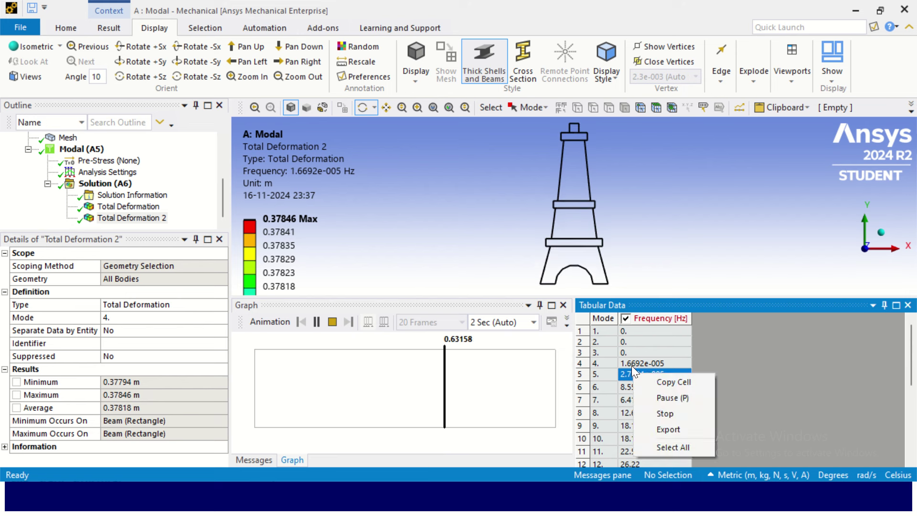
click(328, 323)
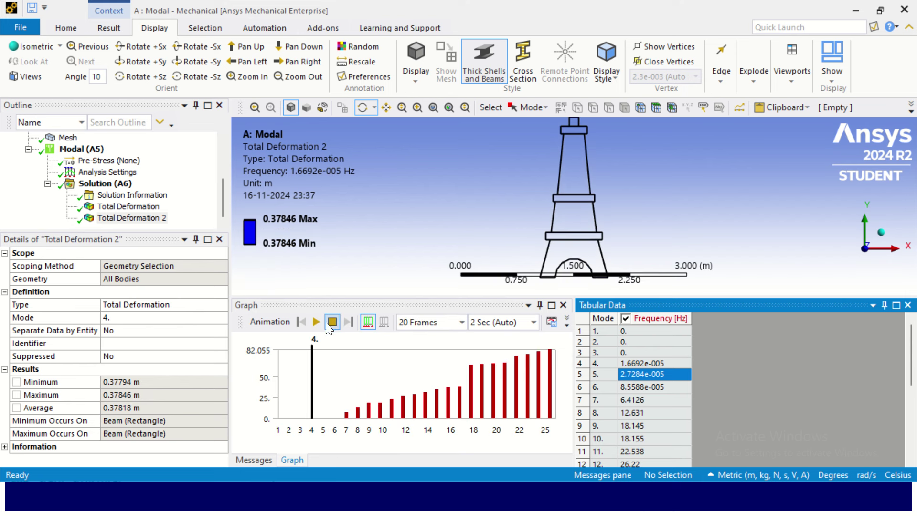
right_click(692, 377)
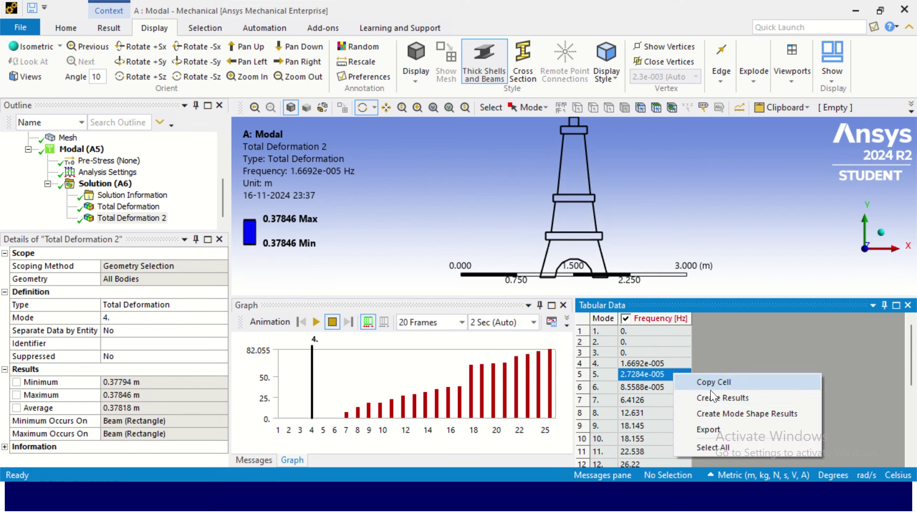
click(717, 412)
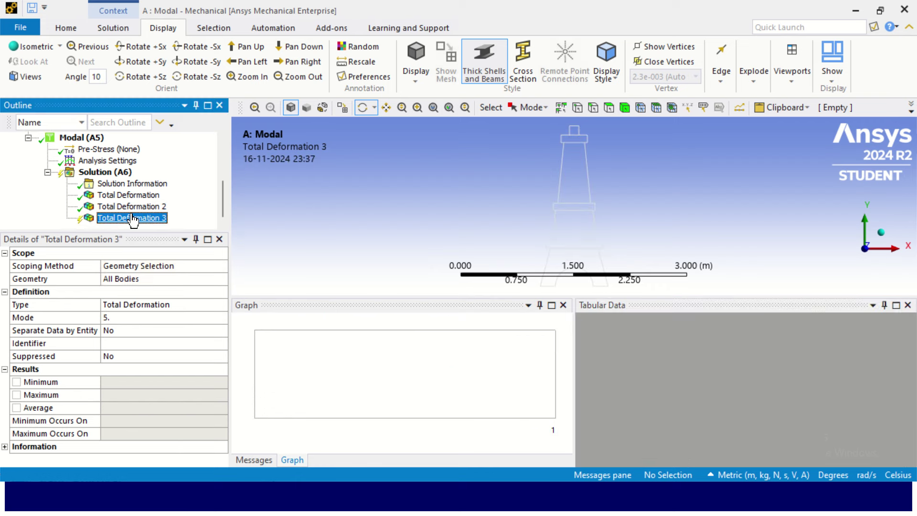
Step: Evaluate all results for the mode 5 total deformation and animate it with the tower viewed along the X axis
right_click(133, 215)
click(214, 258)
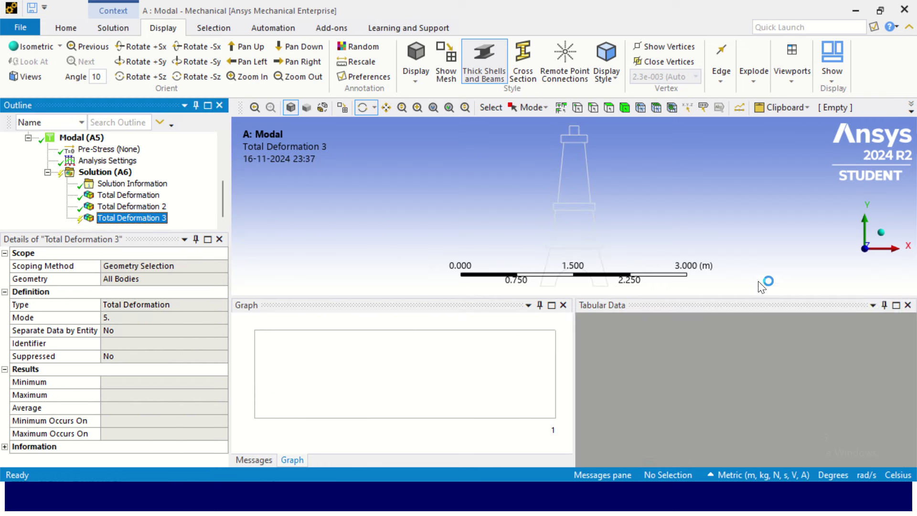
click(138, 218)
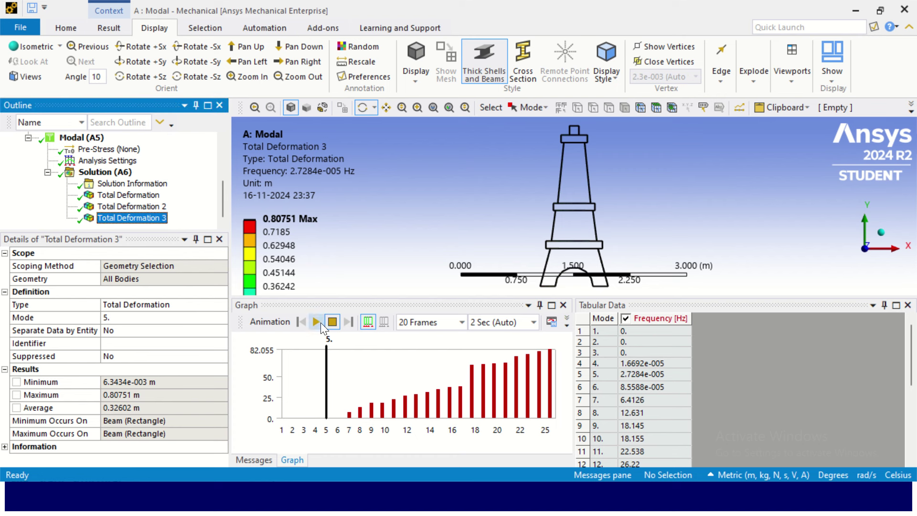
click(316, 322)
click(899, 251)
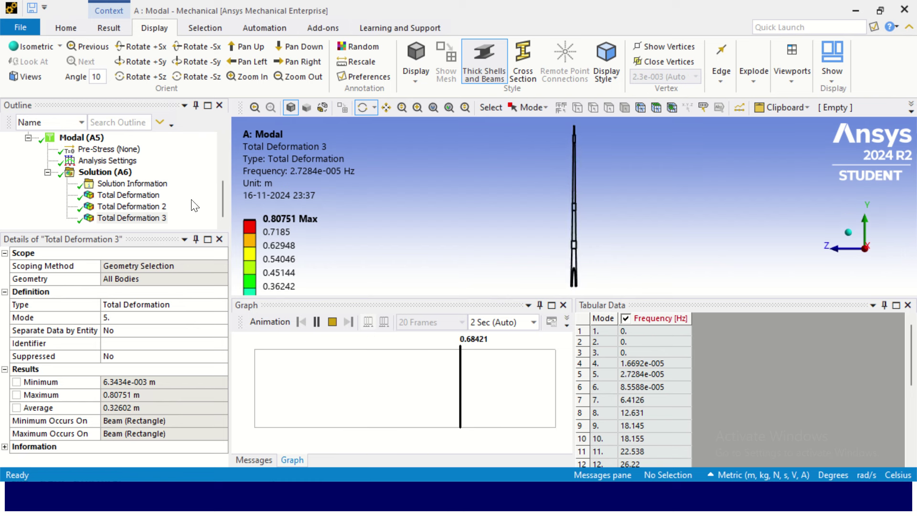
click(127, 218)
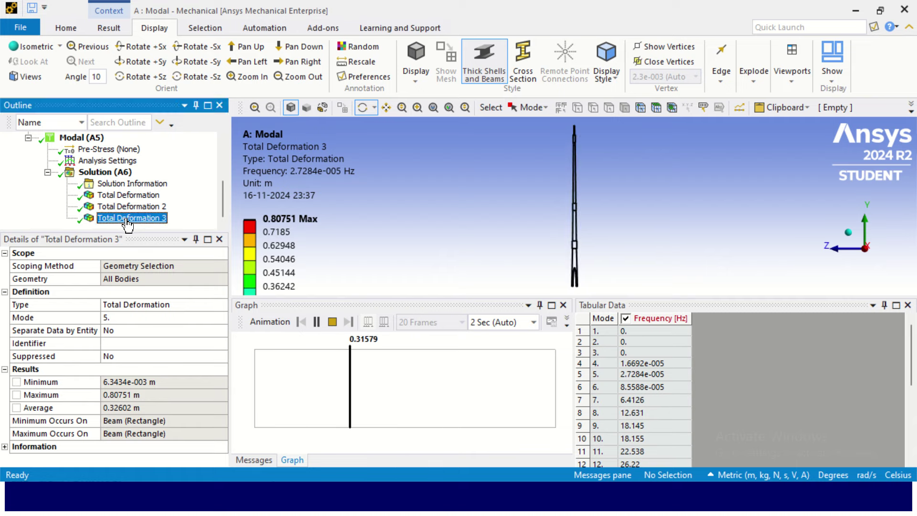
Step: Locate the Z direction participation factor calculation in the solver output of Solution Information and highlight its mode 3 row
click(152, 184)
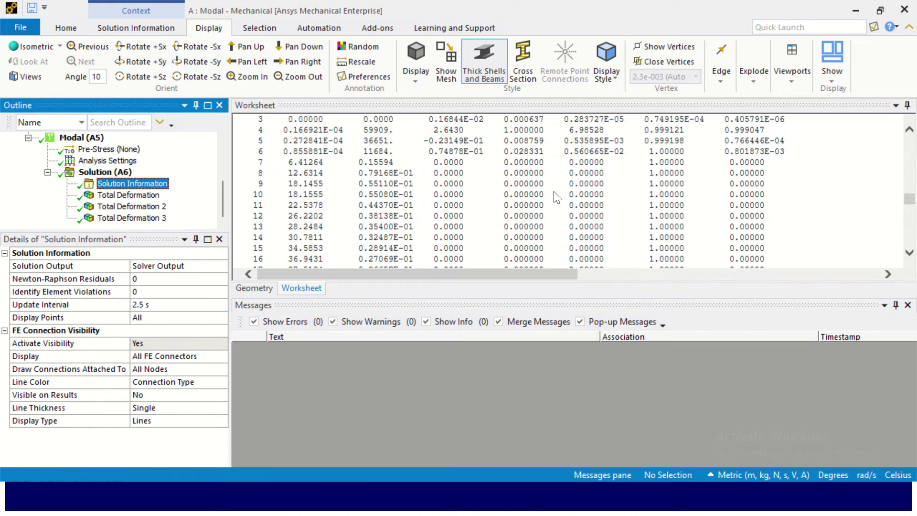
scroll(557, 197, down, 15)
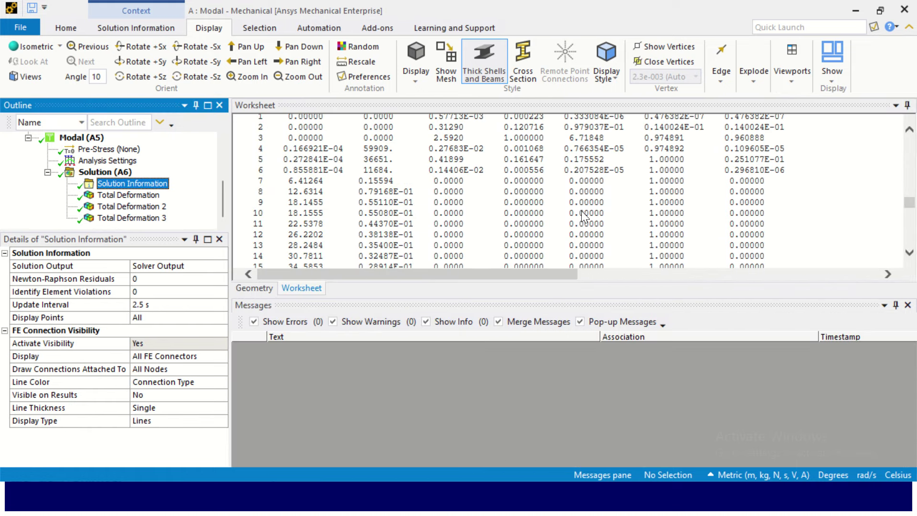
scroll(580, 211, up, 2)
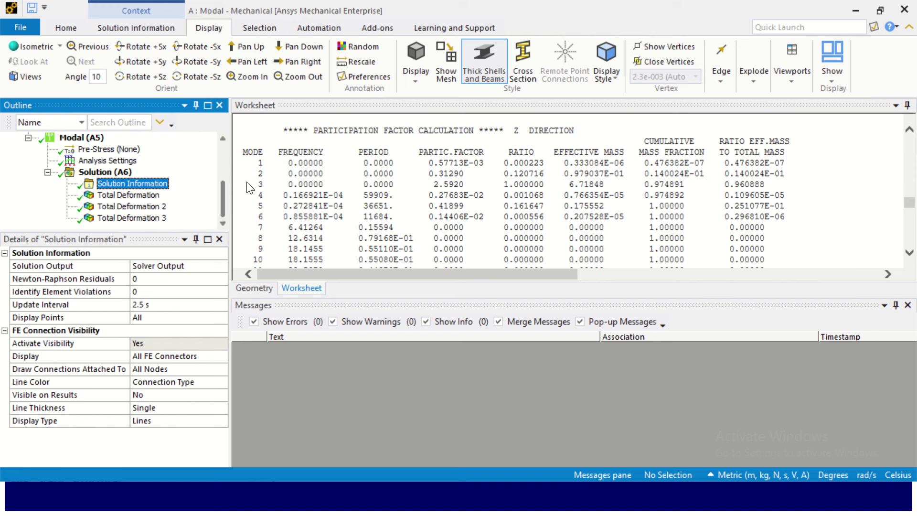
drag(258, 184, 643, 185)
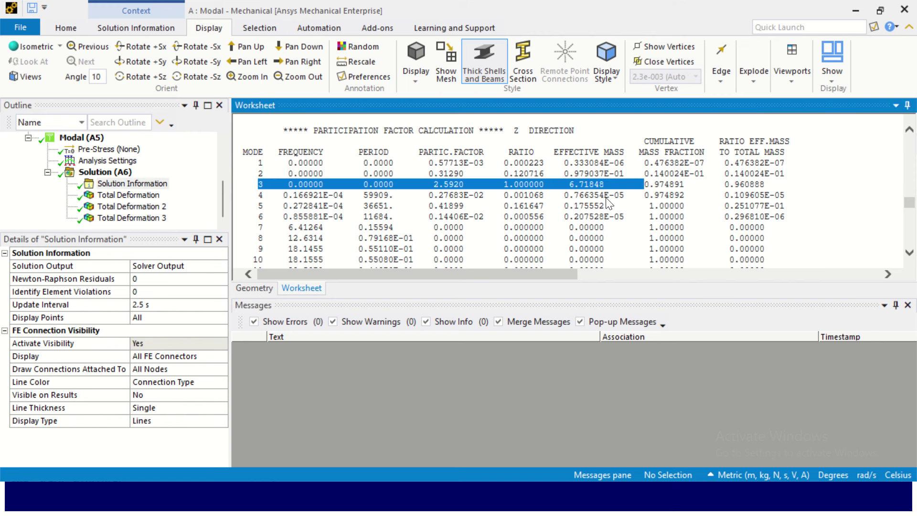
Step: Create a mode shape result for mode 3 from the frequency table of the mode 5 result and select it
click(148, 218)
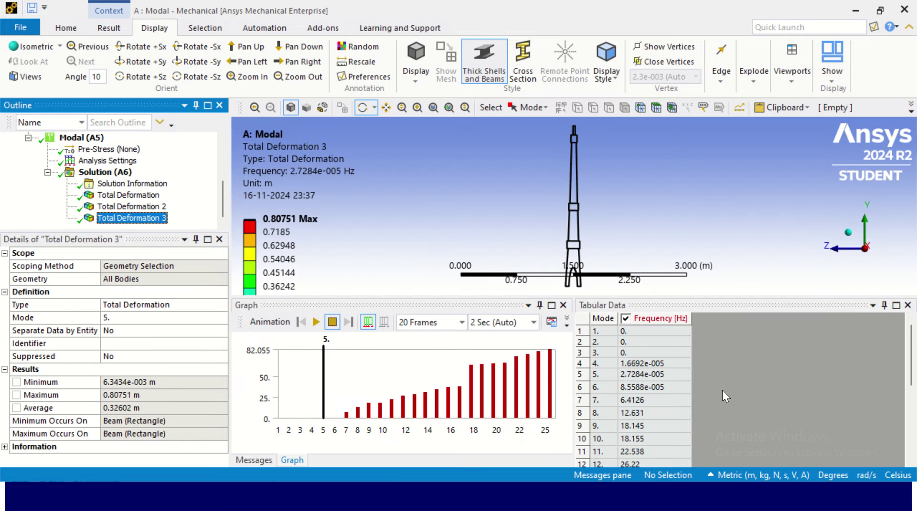
click(628, 353)
right_click(627, 354)
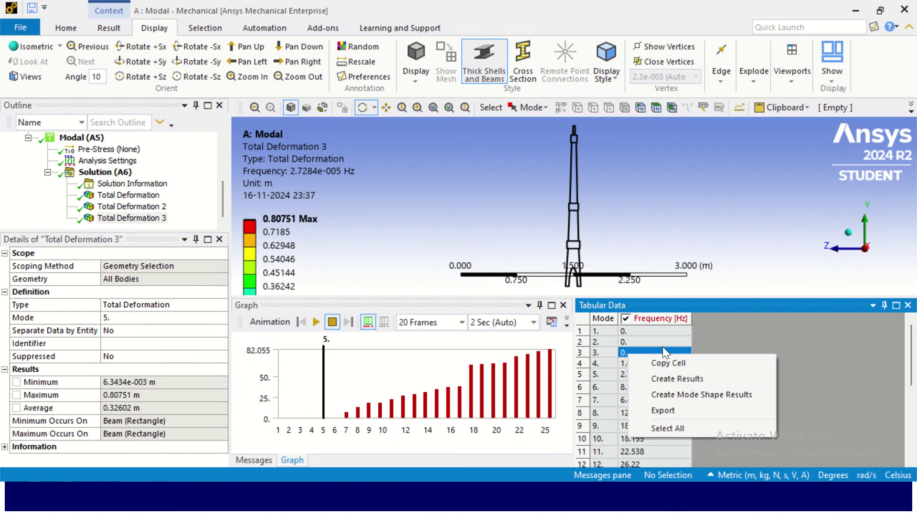
click(684, 393)
click(133, 219)
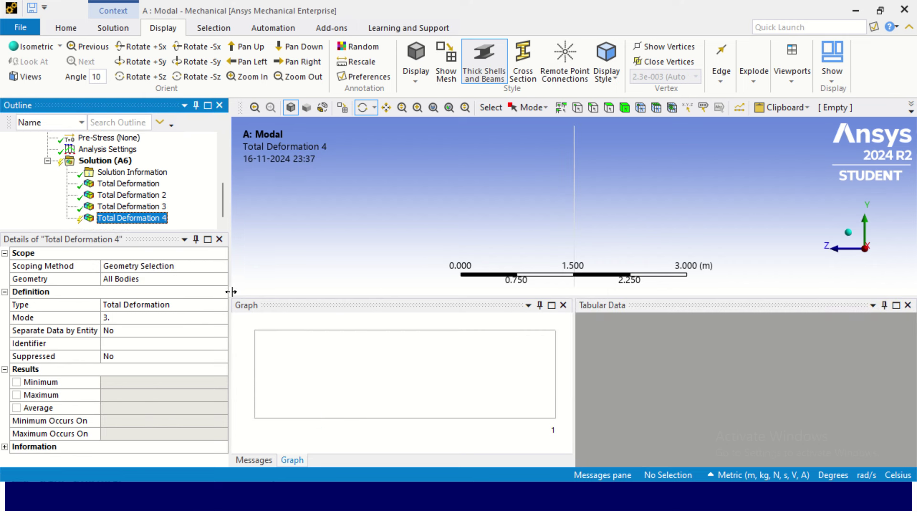
Step: Evaluate all results for the mode 3 total deformation and animate it
right_click(156, 220)
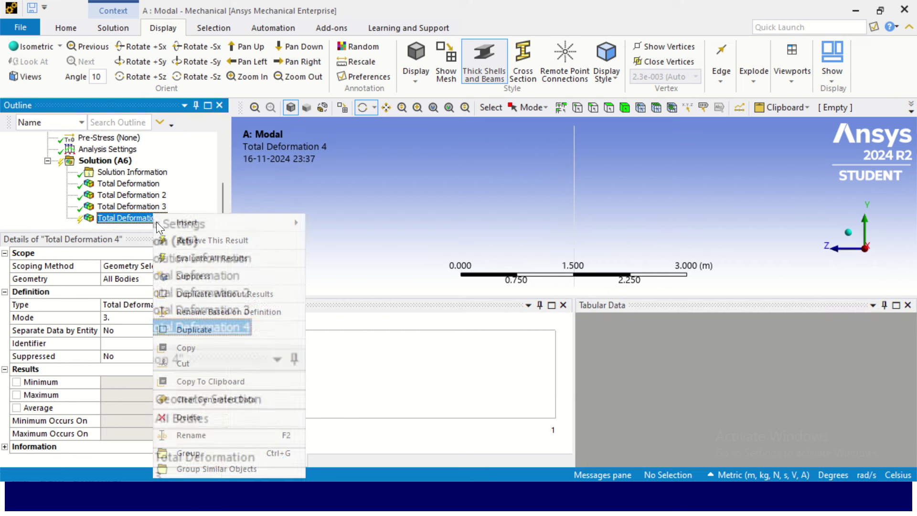
click(185, 254)
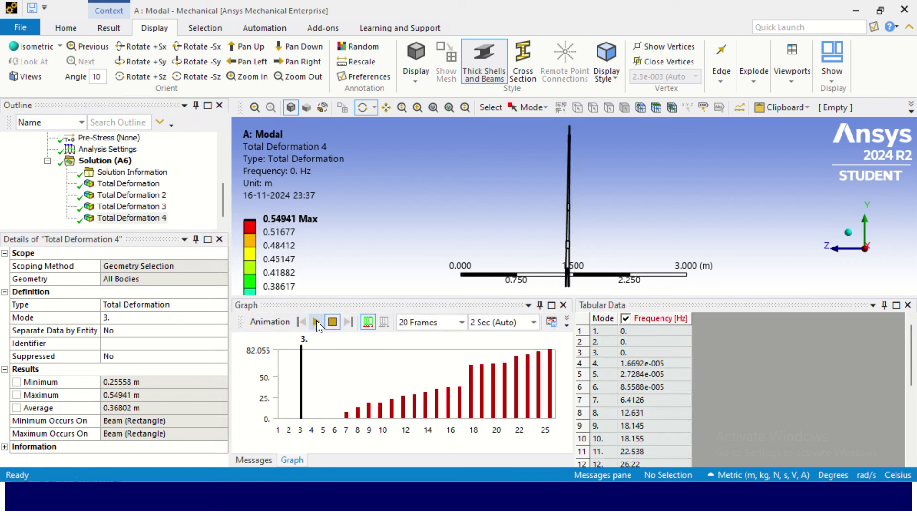
click(317, 322)
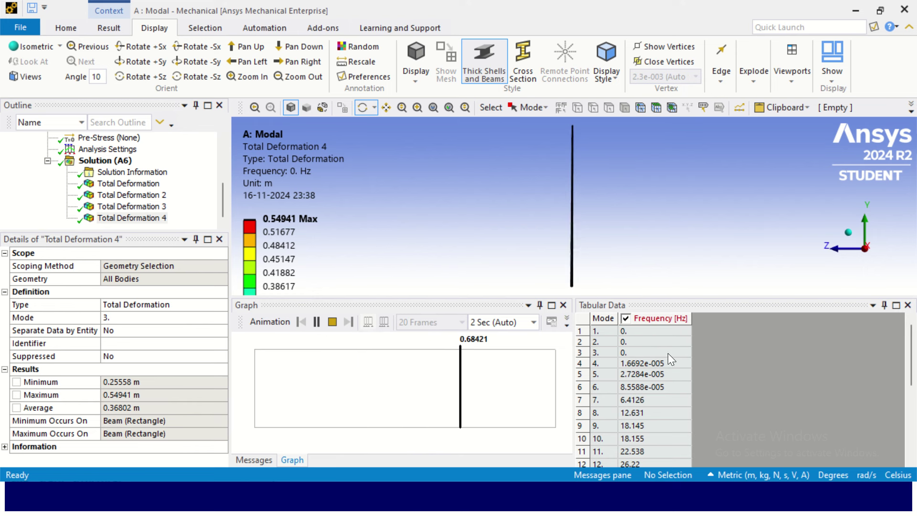
Step: Highlight the frequencies of modes 1 to 6 in the tabular data and look back through the modal analysis branch of the outline
drag(632, 332, 641, 386)
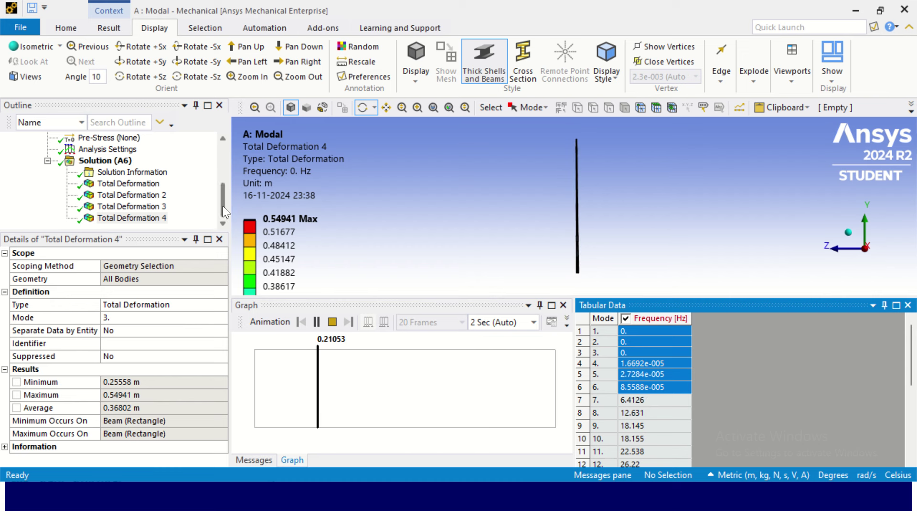
mouse_move(223, 205)
mouse_down()
mouse_move(222, 177)
mouse_move(219, 212)
mouse_up()
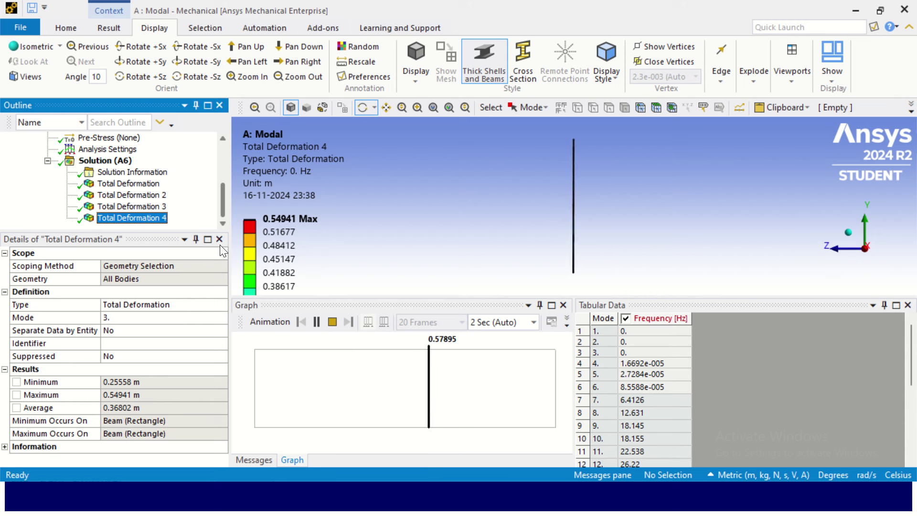
scroll(213, 209, up, 1)
scroll(213, 201, up, 1)
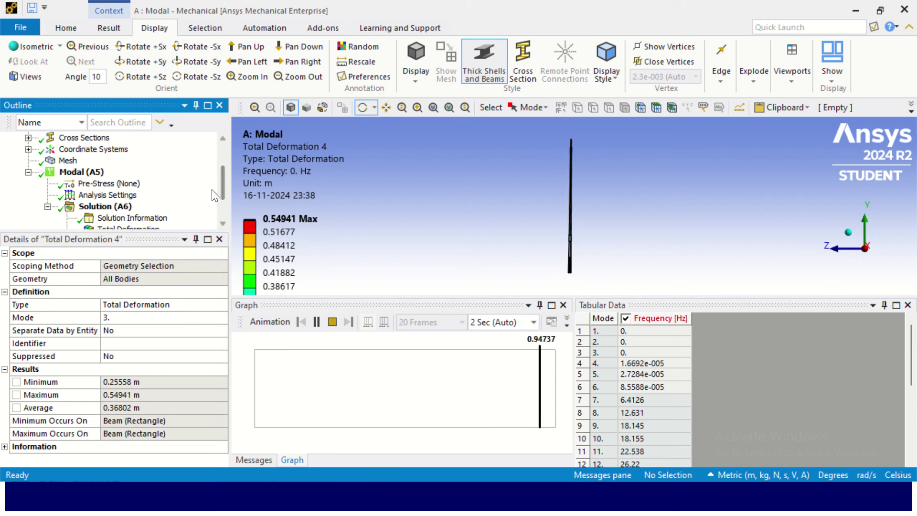
Step: Enlarge the model view, restore the isometric orientation of the mode 3 deformation and stop its animation
drag(387, 297, 387, 361)
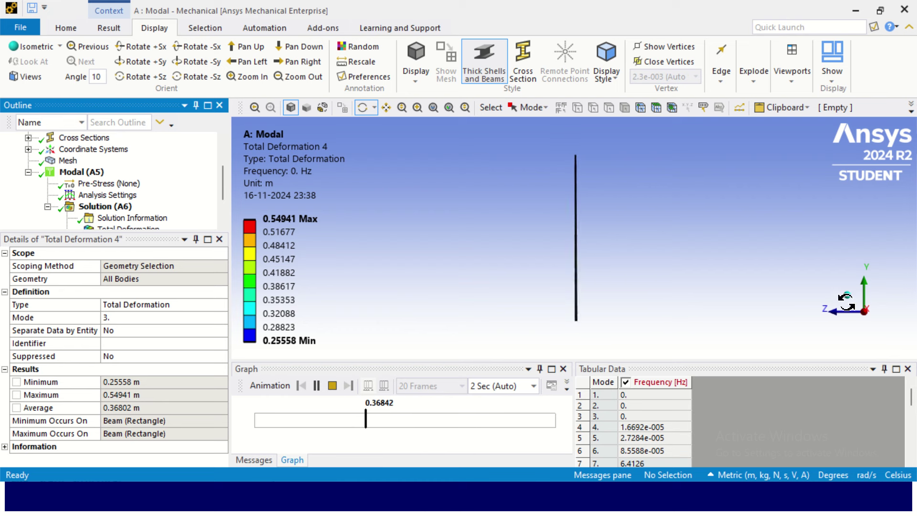
click(848, 298)
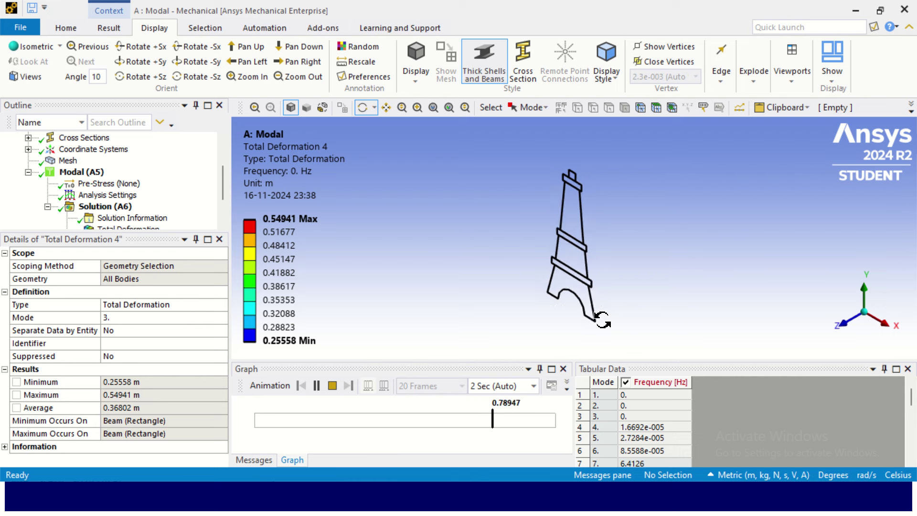
scroll(134, 203, down, 1)
scroll(129, 205, up, 3)
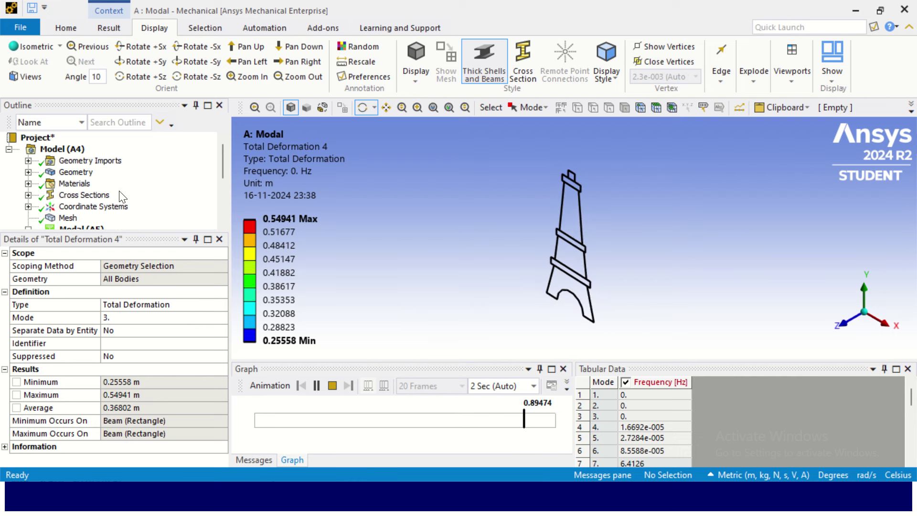
scroll(119, 211, down, 1)
click(333, 386)
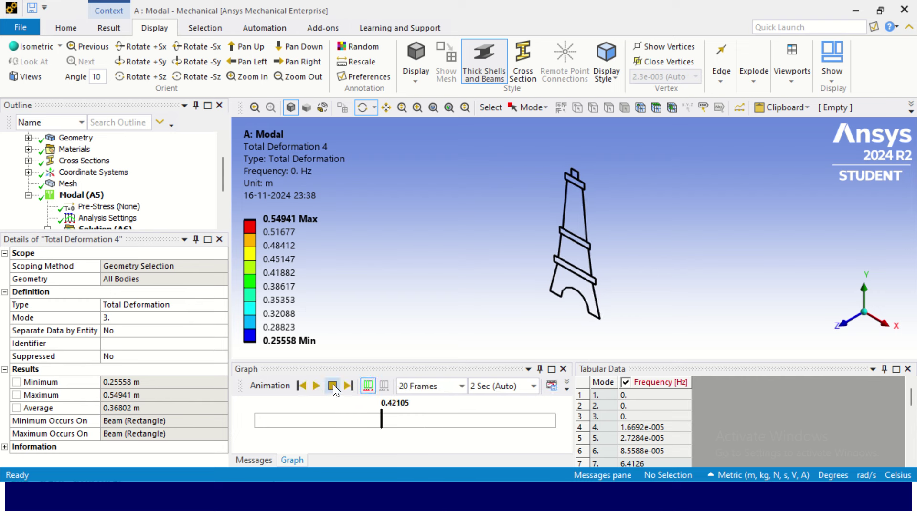
Step: Insert a fixed support in the modal analysis and scope it to the two bottom edges of the tower's feet
scroll(72, 177, down, 2)
scroll(117, 186, up, 1)
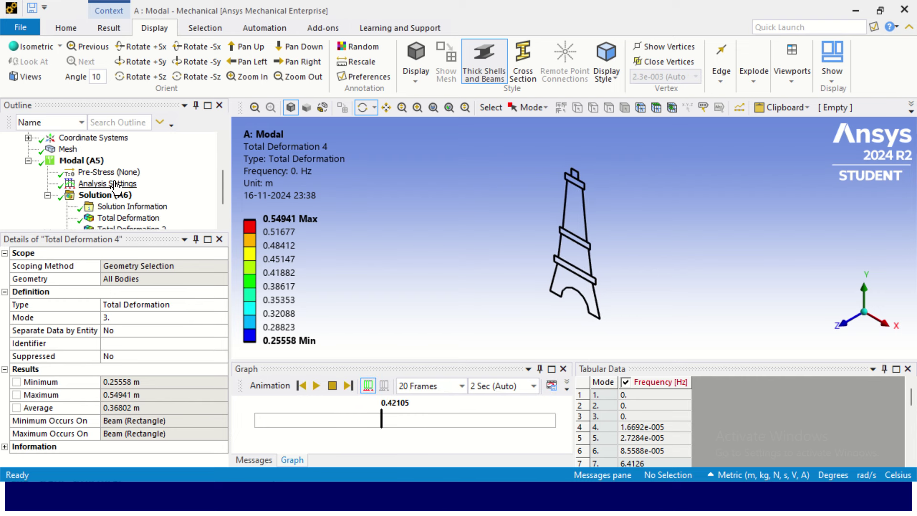
right_click(86, 164)
mouse_move(191, 167)
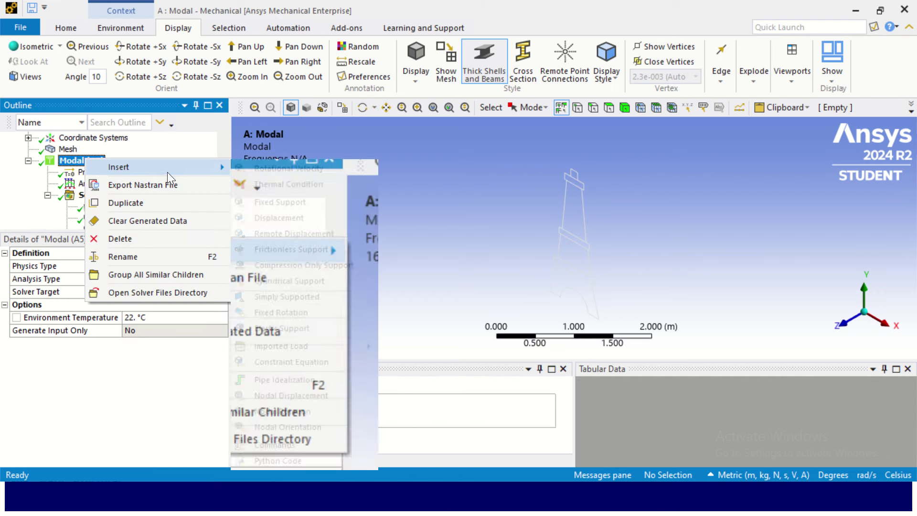
click(326, 203)
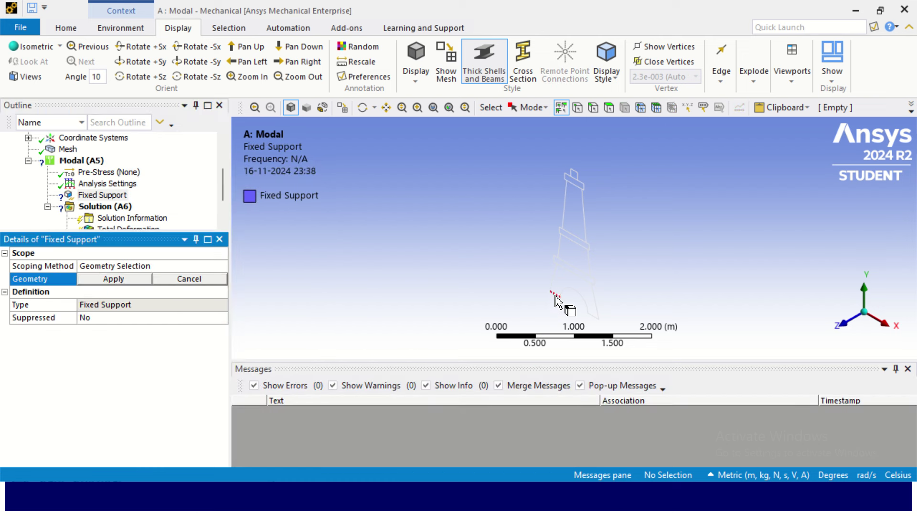
click(555, 296)
ctrl+click(595, 317)
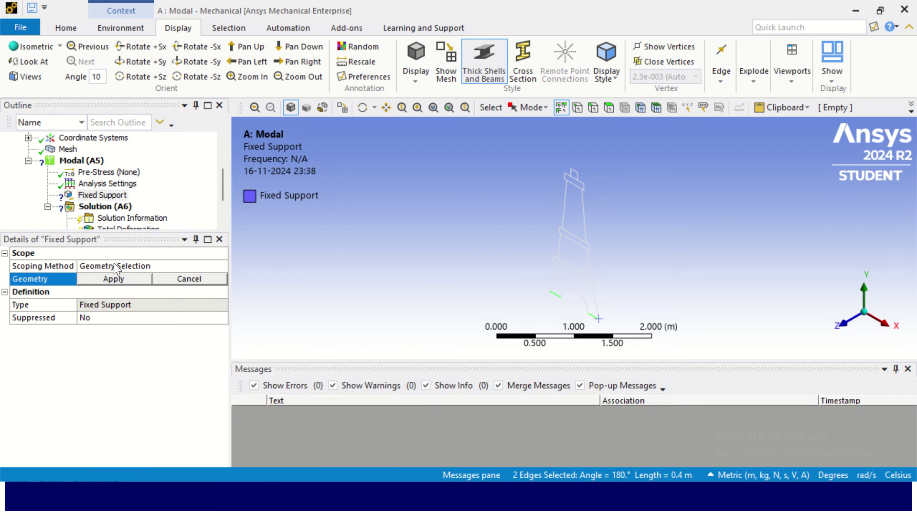
click(115, 279)
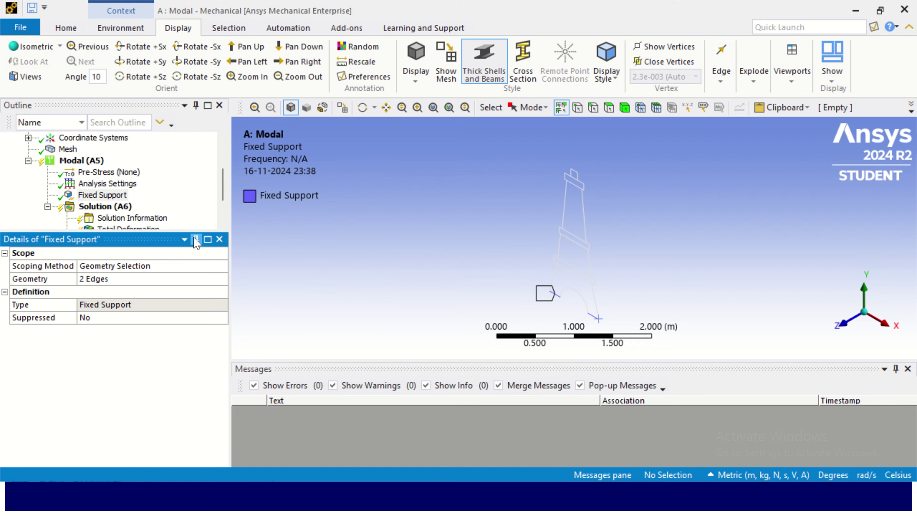
Step: Delete the four total deformation results, Total Deformation to Total Deformation 4, from the solution
scroll(111, 211, down, 2)
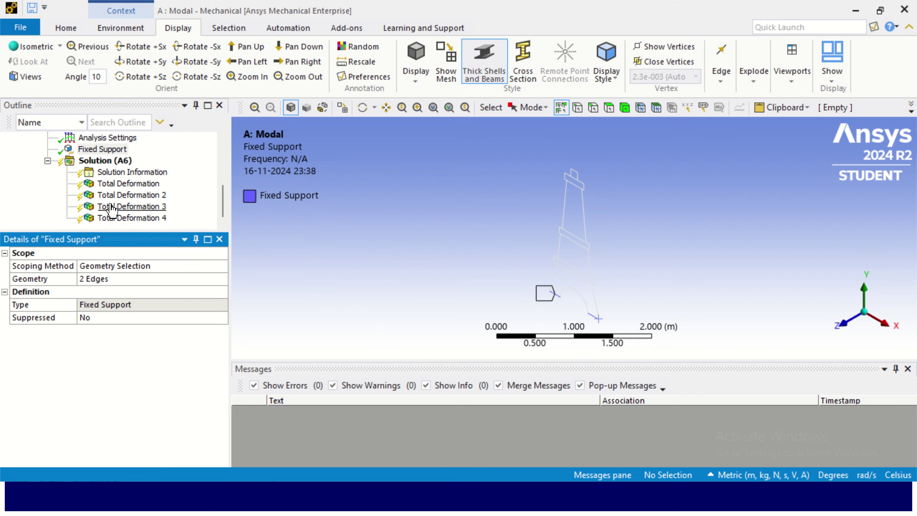
click(135, 184)
shift+click(140, 220)
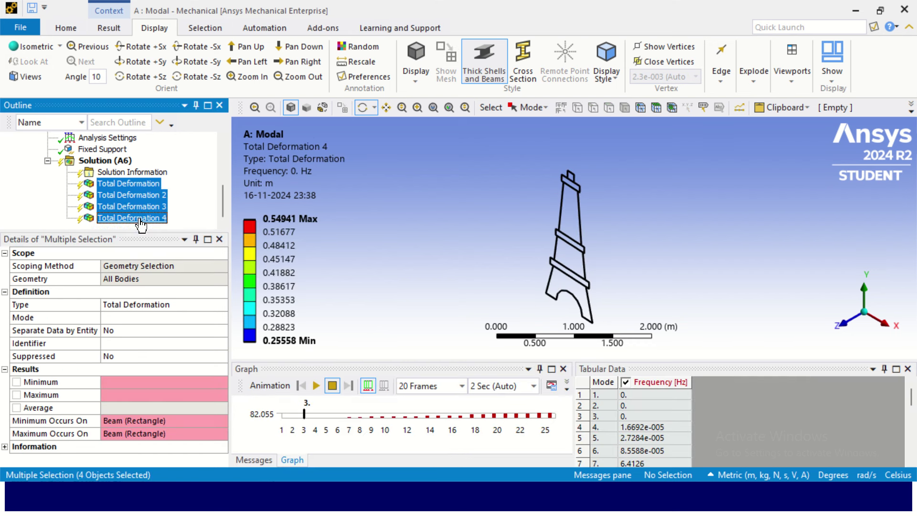
right_click(141, 220)
click(175, 368)
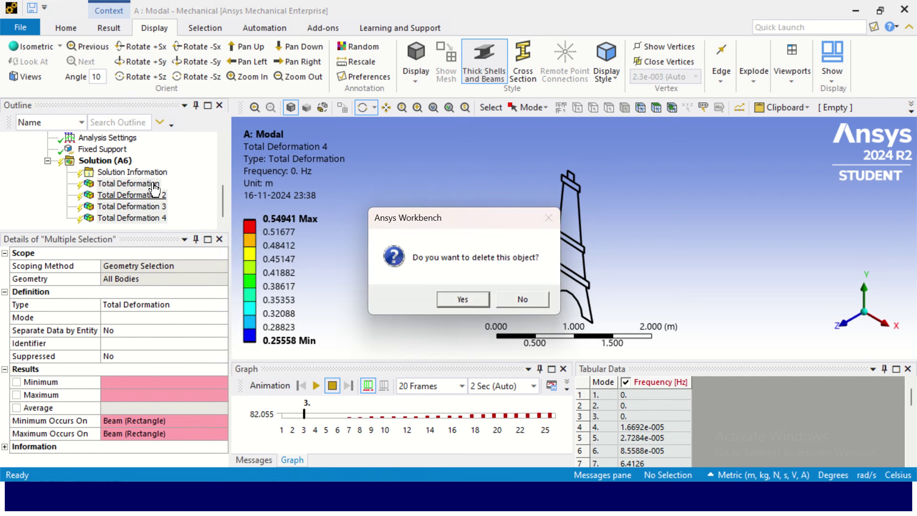
click(463, 300)
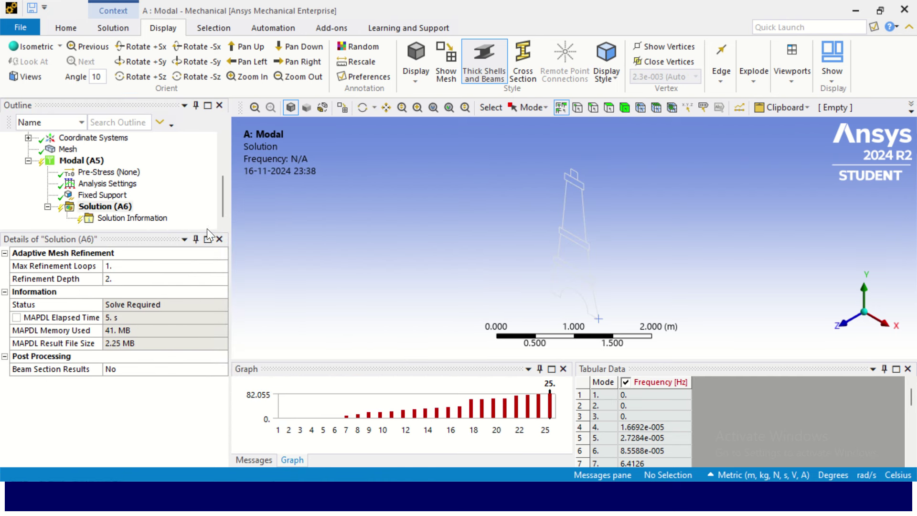
Step: Solve the modal analysis with the fixed support and look through the frequencies of all modes in the tabular data
right_click(93, 212)
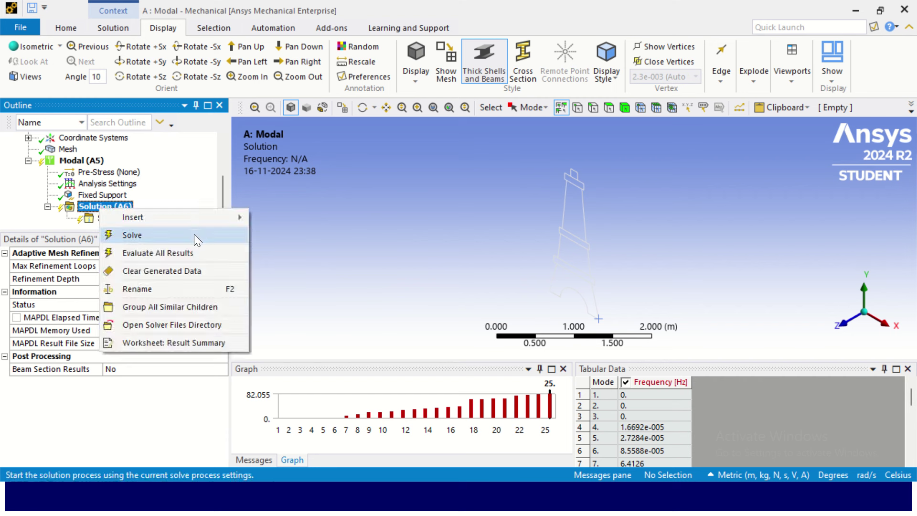
click(126, 234)
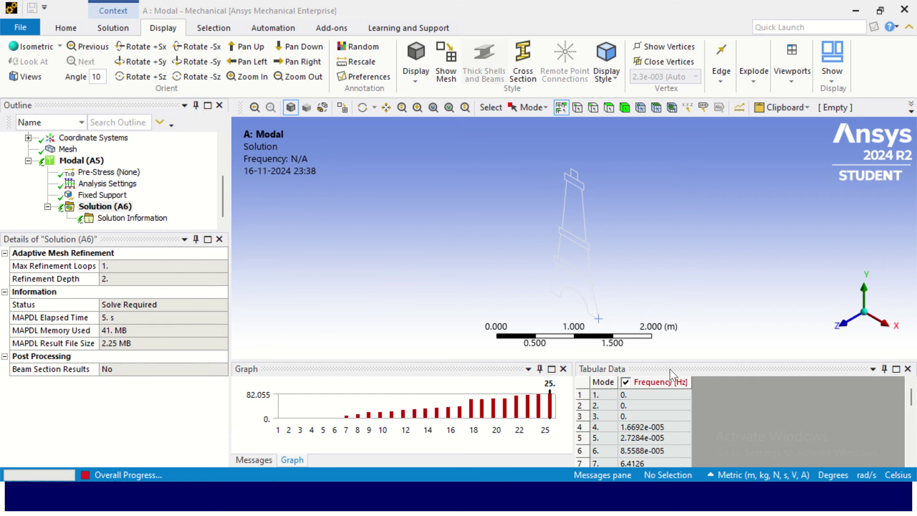
drag(668, 360, 662, 339)
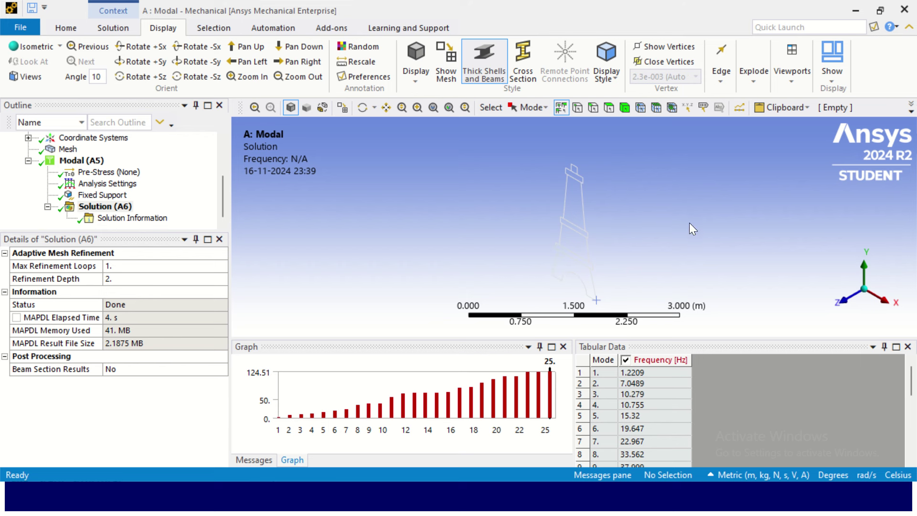
drag(660, 338, 646, 190)
scroll(635, 314, down, 3)
scroll(645, 311, up, 3)
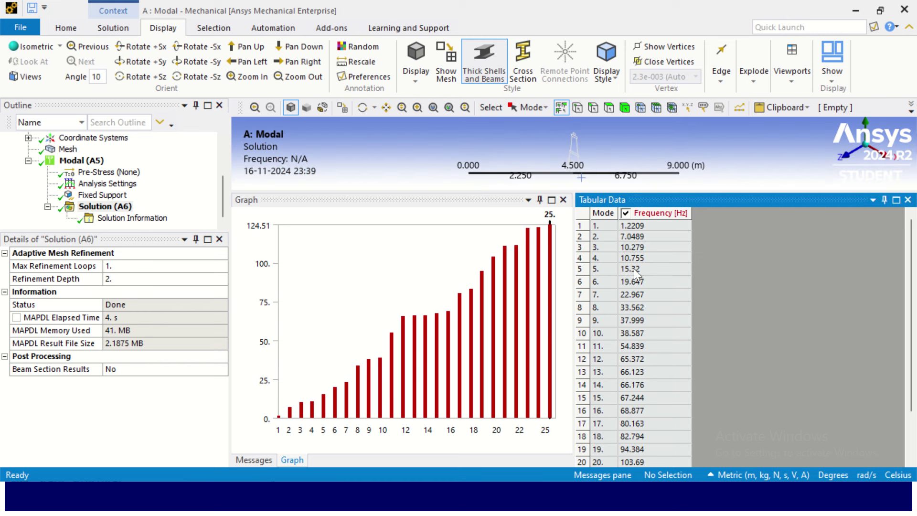
scroll(635, 268, down, 2)
scroll(650, 267, up, 2)
scroll(658, 344, down, 2)
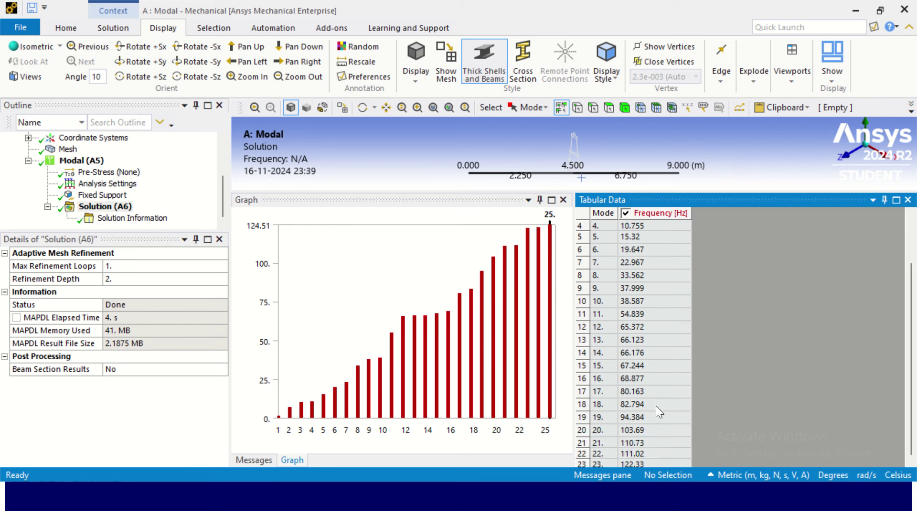
scroll(621, 363, up, 2)
Step: Locate the X direction participation factor calculation in the solver output of Solution Information and highlight its mode 4 row
click(132, 218)
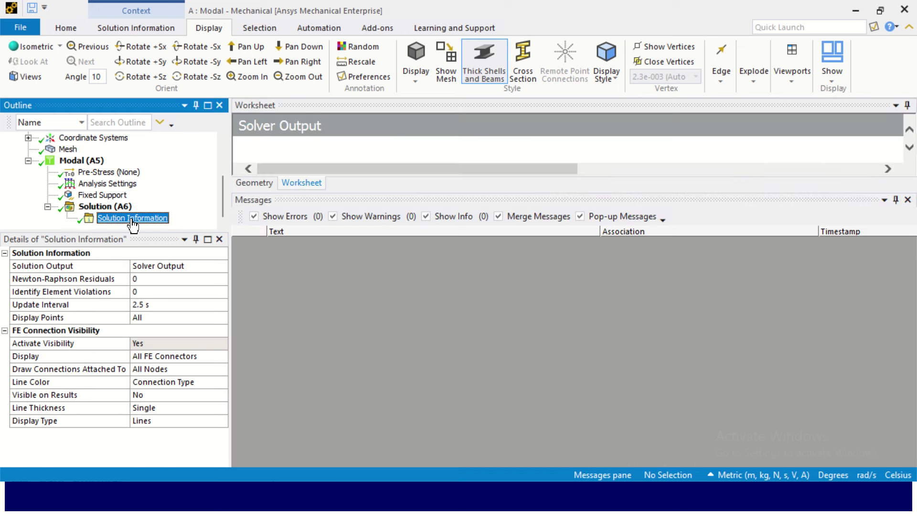
drag(541, 189, 557, 423)
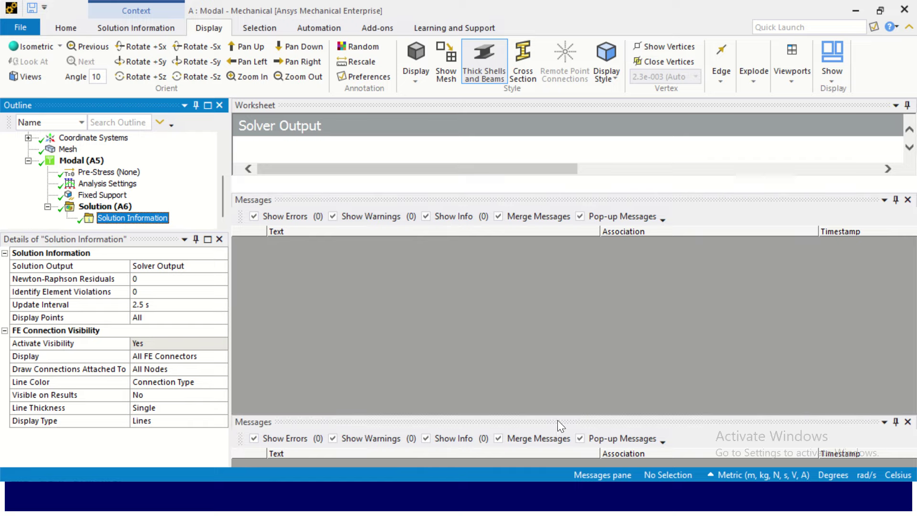
scroll(544, 240, down, 9)
scroll(543, 240, down, 20)
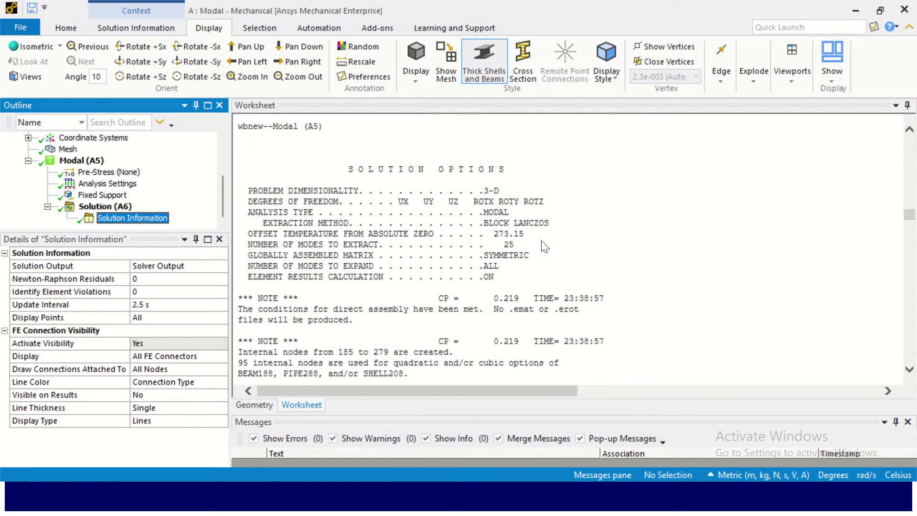
scroll(541, 245, up, 5)
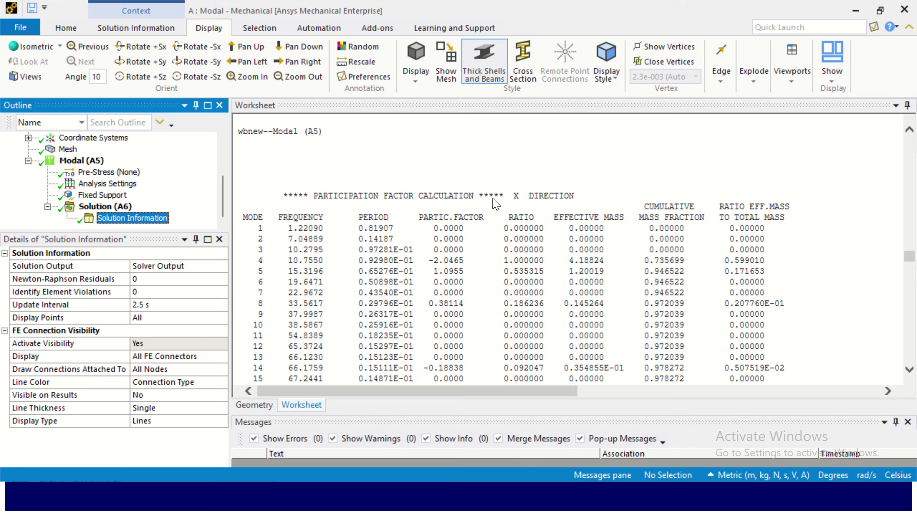
click(519, 201)
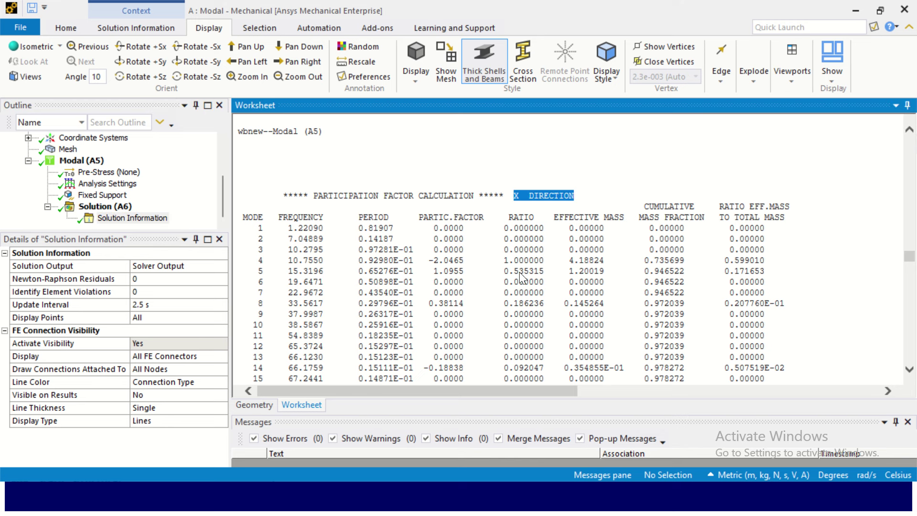
drag(527, 262, 594, 260)
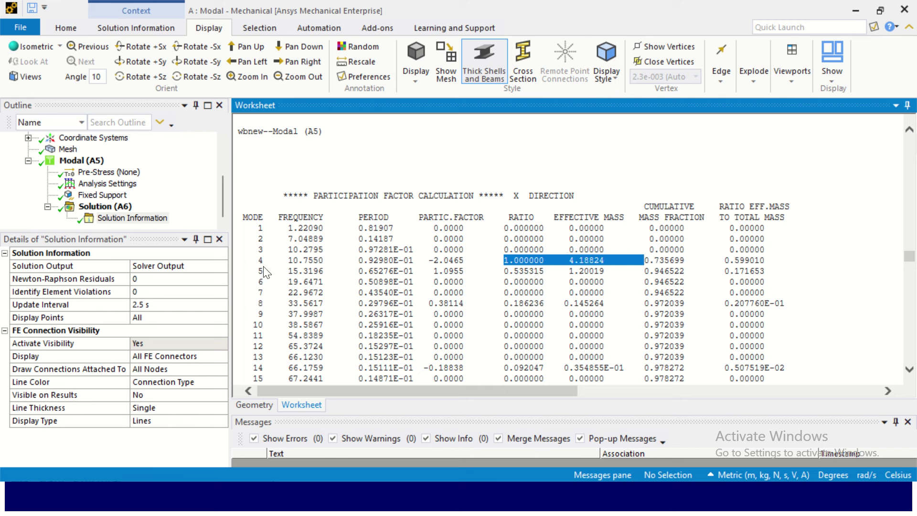
drag(258, 262, 767, 266)
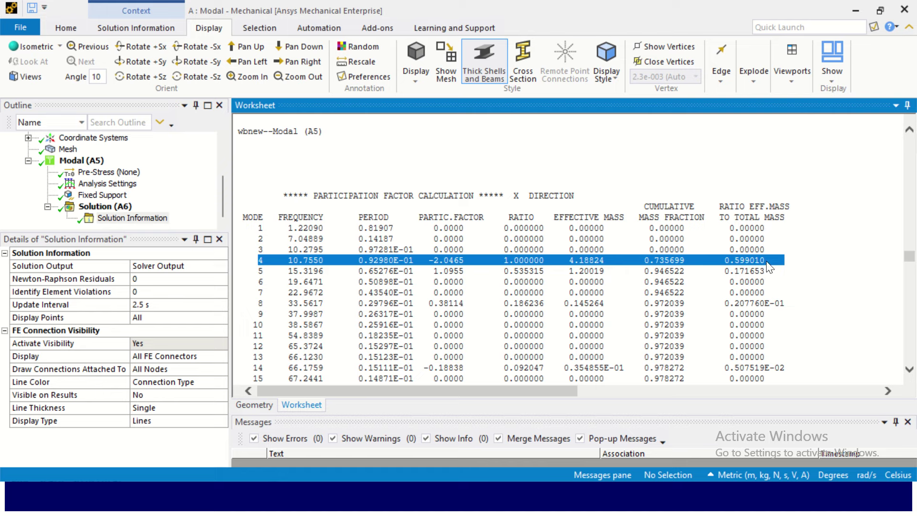
Step: Create a mode shape result for mode 4 from the solution's frequency table and evaluate it
click(119, 207)
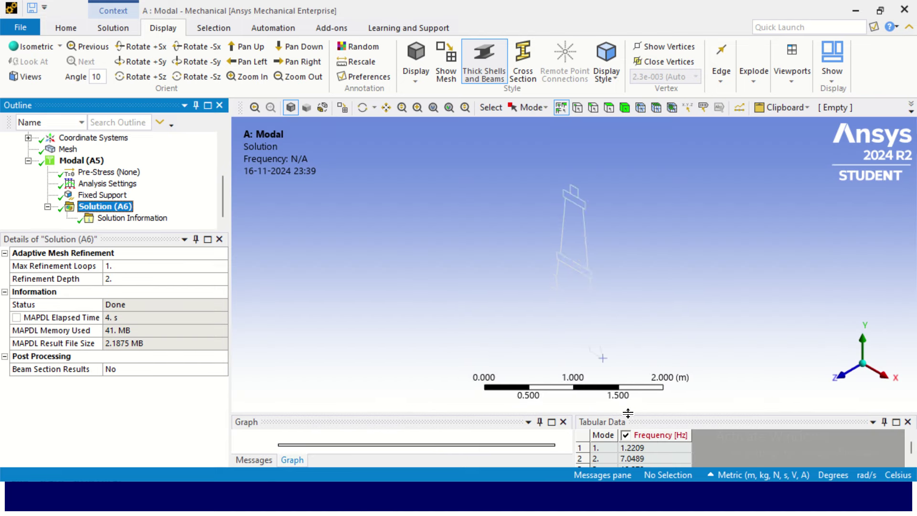
drag(627, 413, 628, 210)
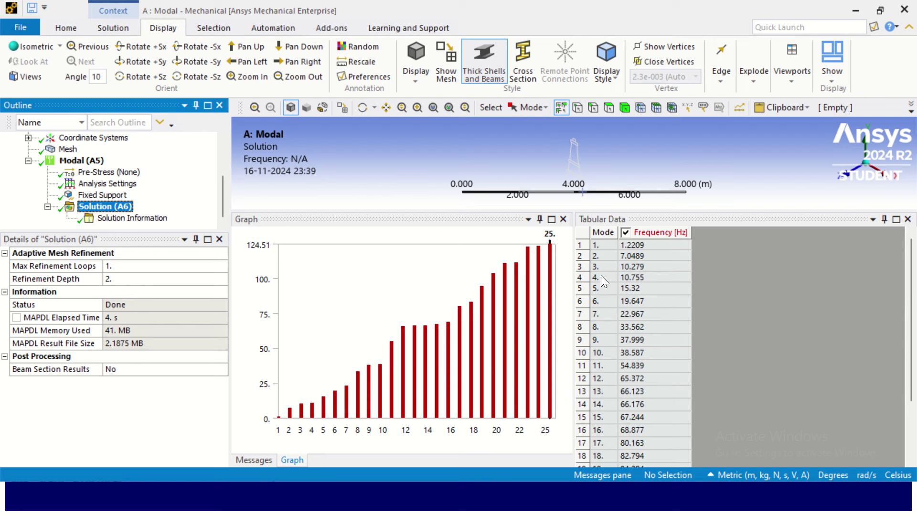
click(601, 275)
right_click(639, 275)
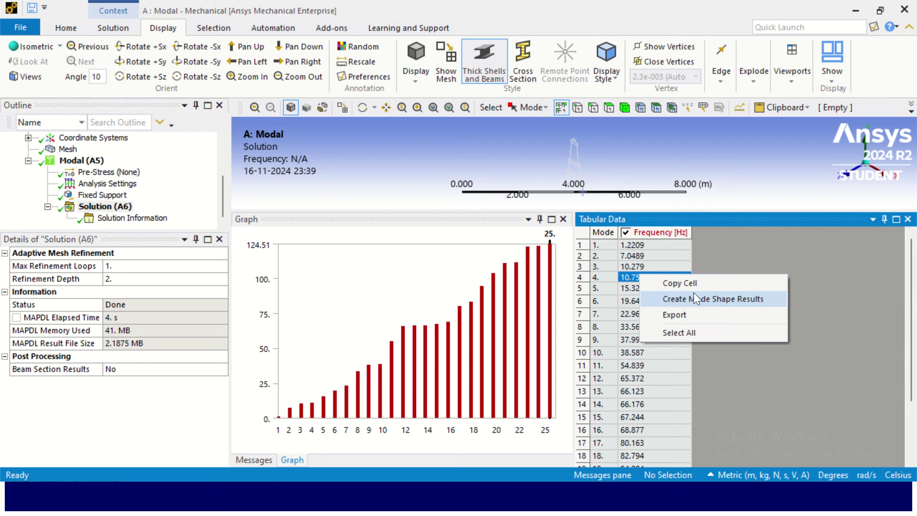
click(695, 299)
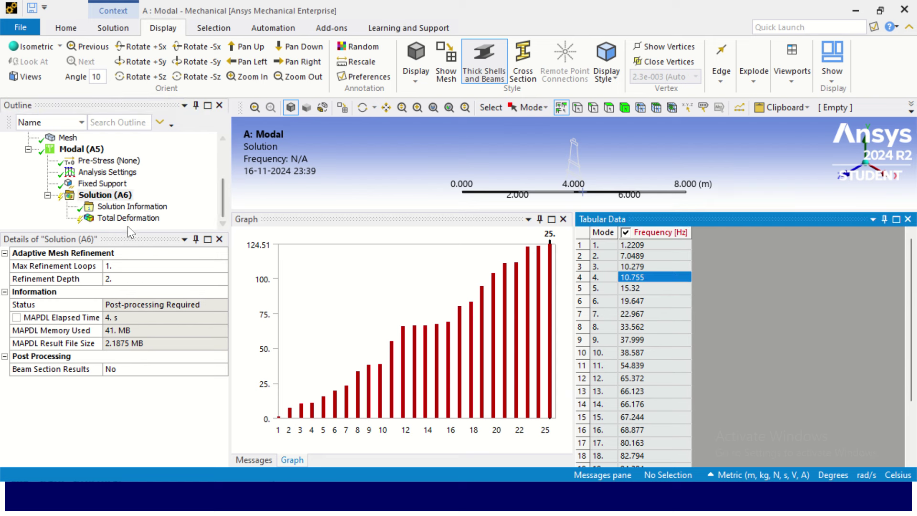
right_click(126, 221)
click(187, 259)
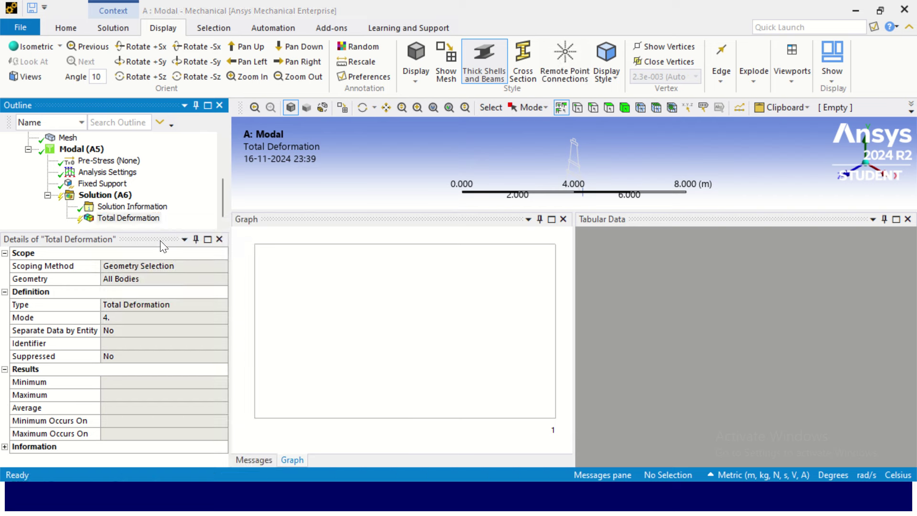
Step: Rename the mode 4 total deformation result as "X -direction mode 4"
right_click(143, 219)
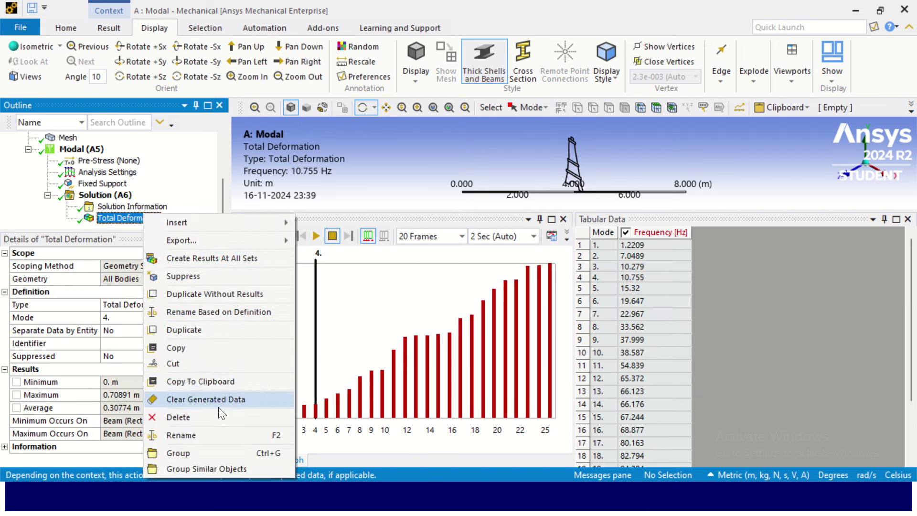
click(216, 433)
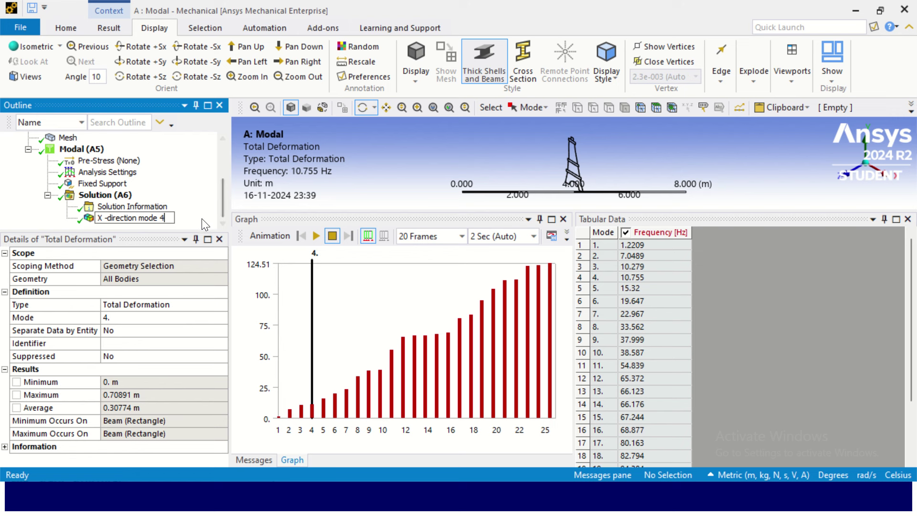
key(Return)
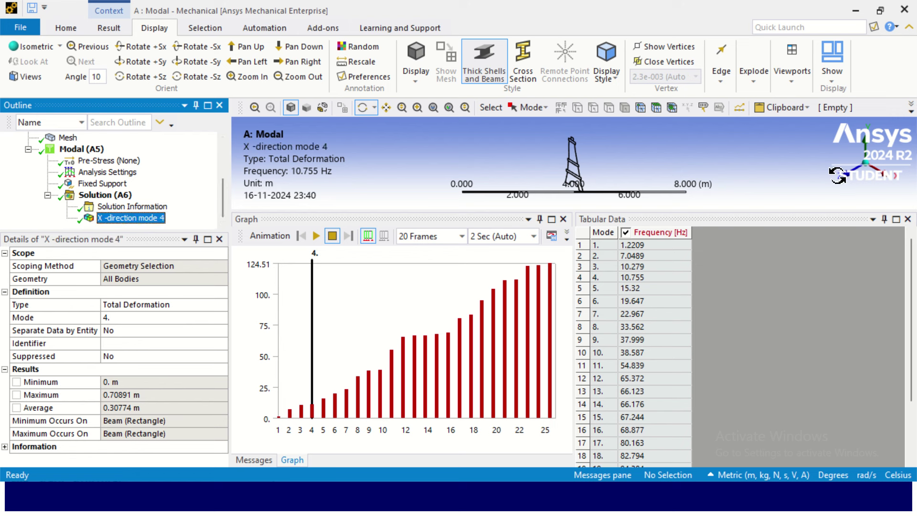
Step: Animate the "X -direction mode 4" result in the front view and enlarge the graphics area around the tower
click(332, 236)
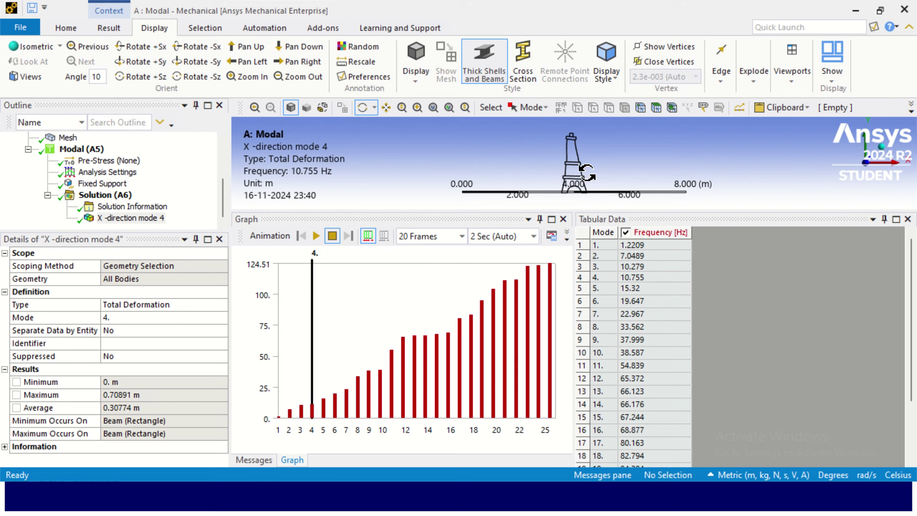
click(150, 220)
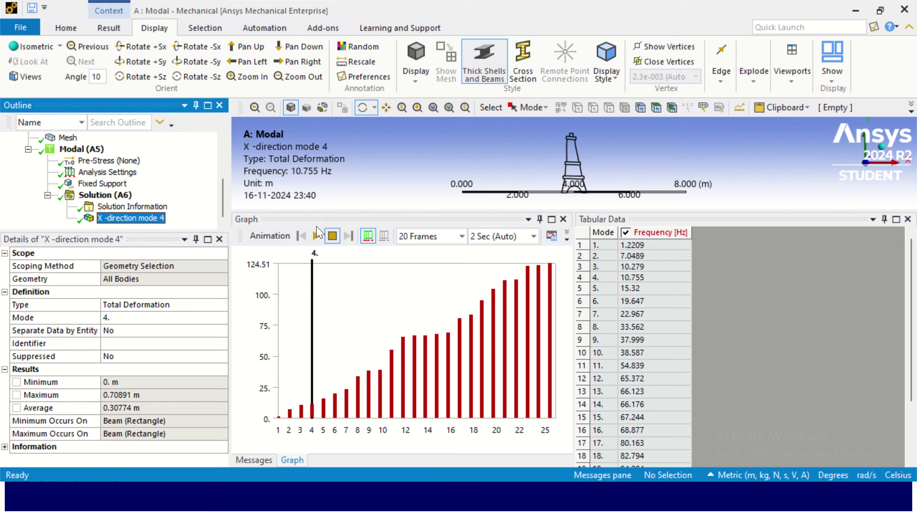
click(312, 235)
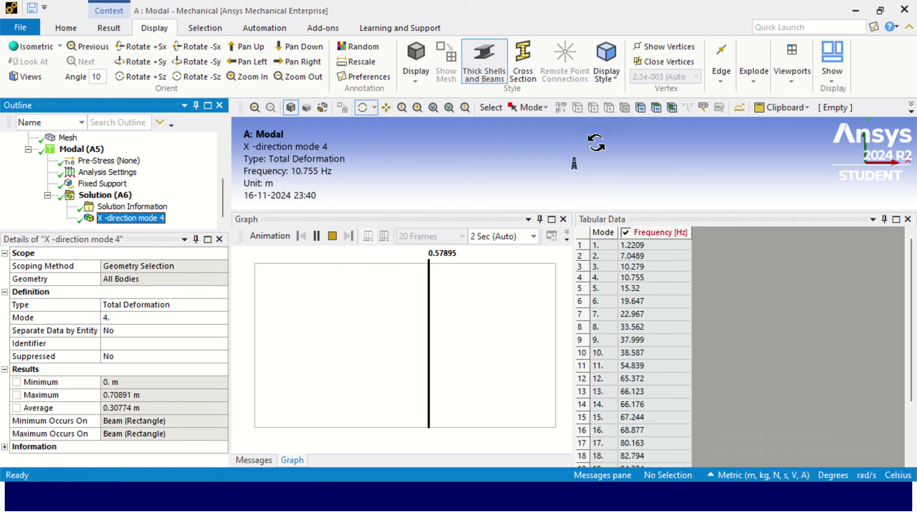
scroll(587, 159, up, 5)
drag(588, 213, 594, 439)
scroll(593, 377, down, 5)
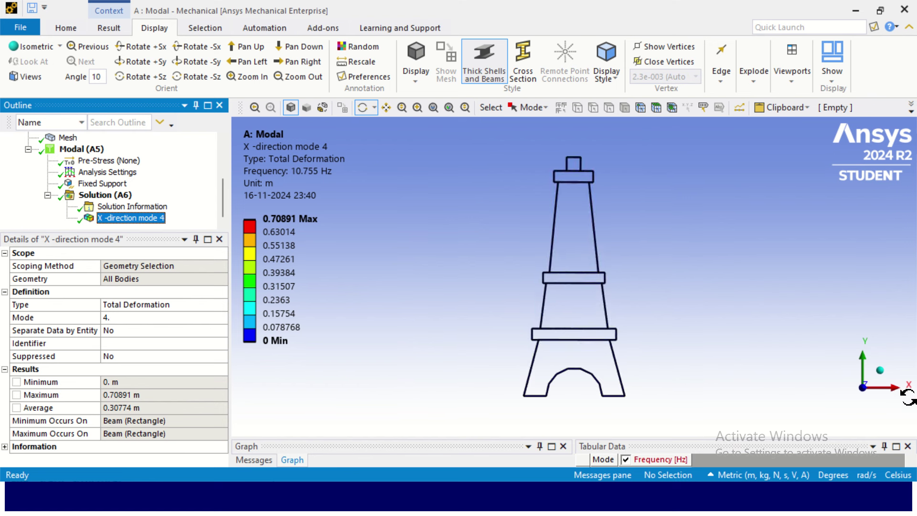
Step: Inspect the mode 4 animation along the X axis, isometrically and from the front, and highlight mode 4 in the frequency table
click(886, 390)
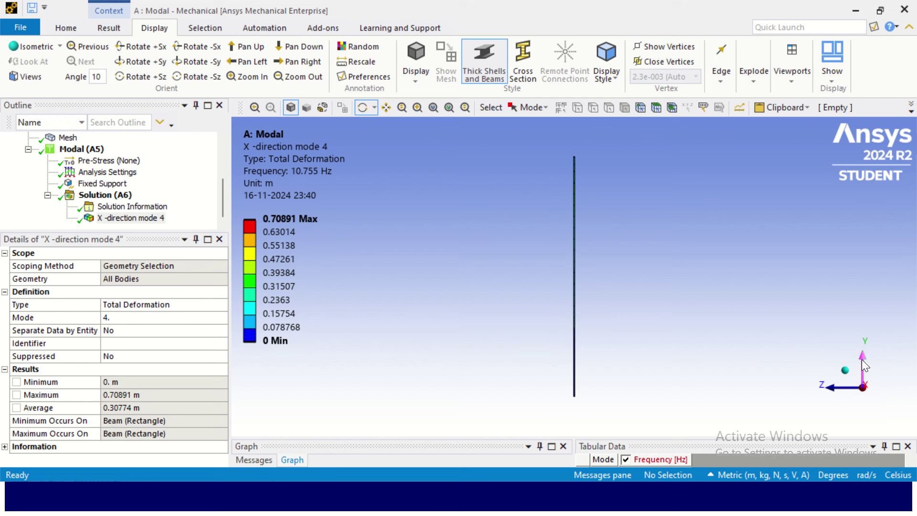
click(841, 387)
click(875, 405)
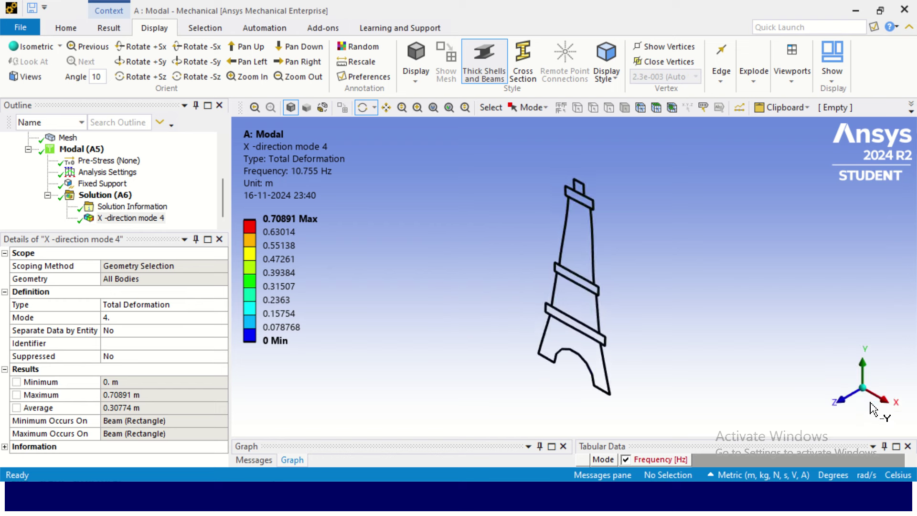
click(853, 397)
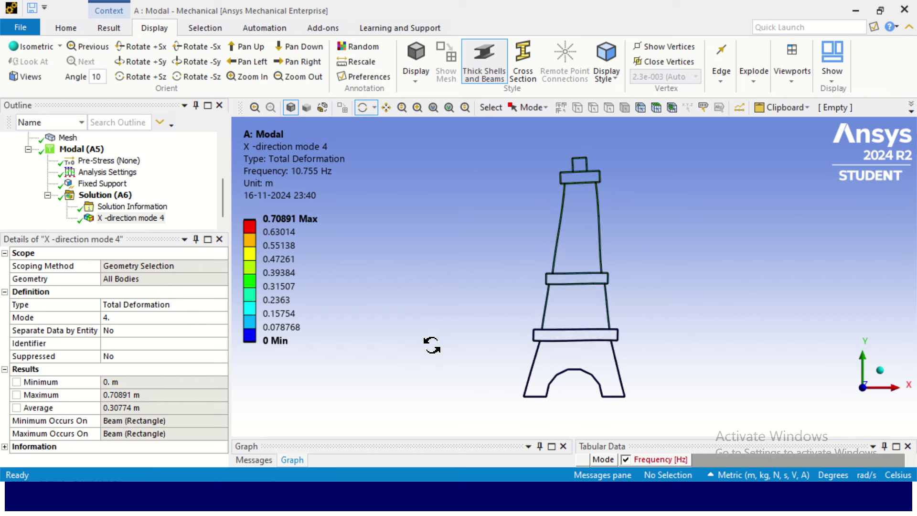
drag(406, 436, 415, 285)
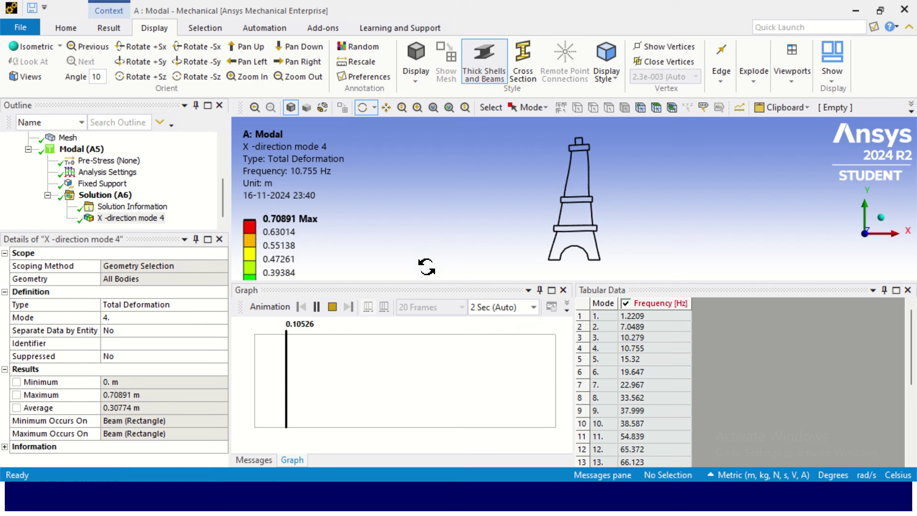
click(589, 348)
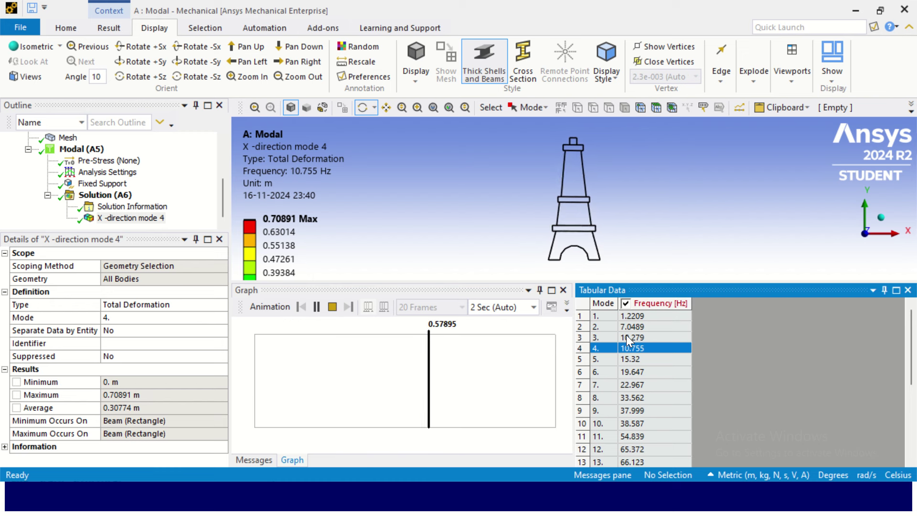
Step: Locate the Y direction participation factor calculation in the solver output of Solution Information and examine its mode 11 row
click(141, 208)
scroll(554, 206, down, 12)
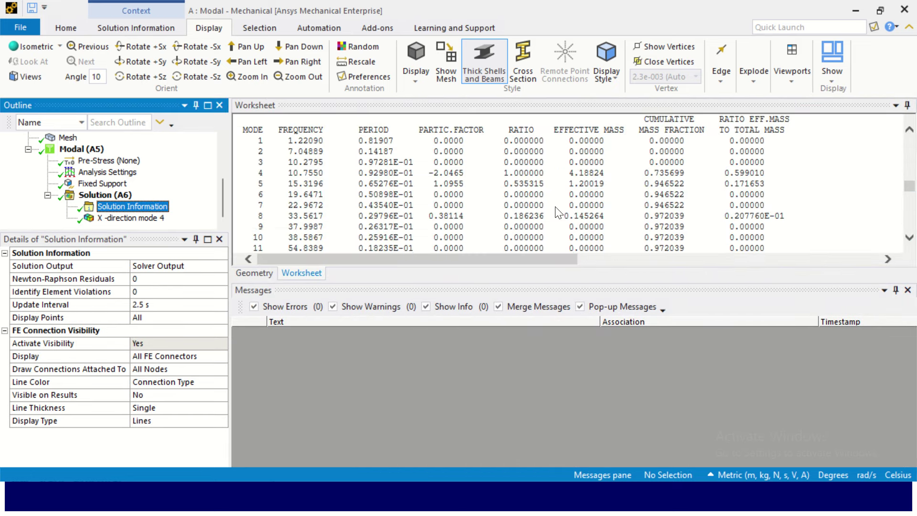
scroll(552, 206, down, 4)
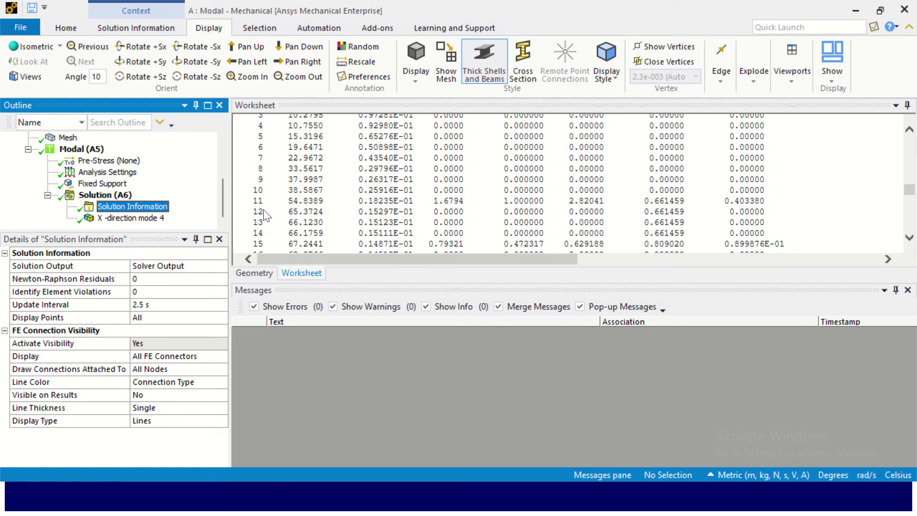
drag(256, 206, 755, 205)
scroll(594, 209, down, 5)
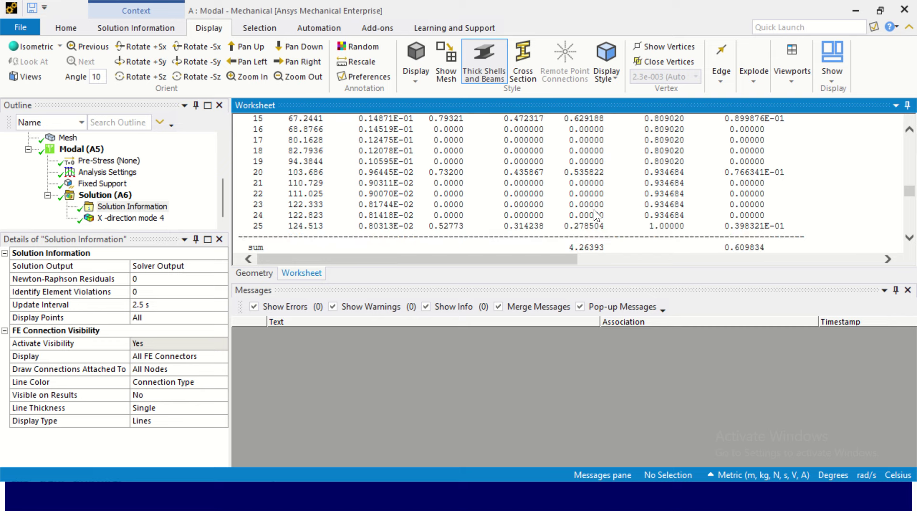
Step: Create a mode shape result for mode 11 from the solution's frequency table
click(124, 195)
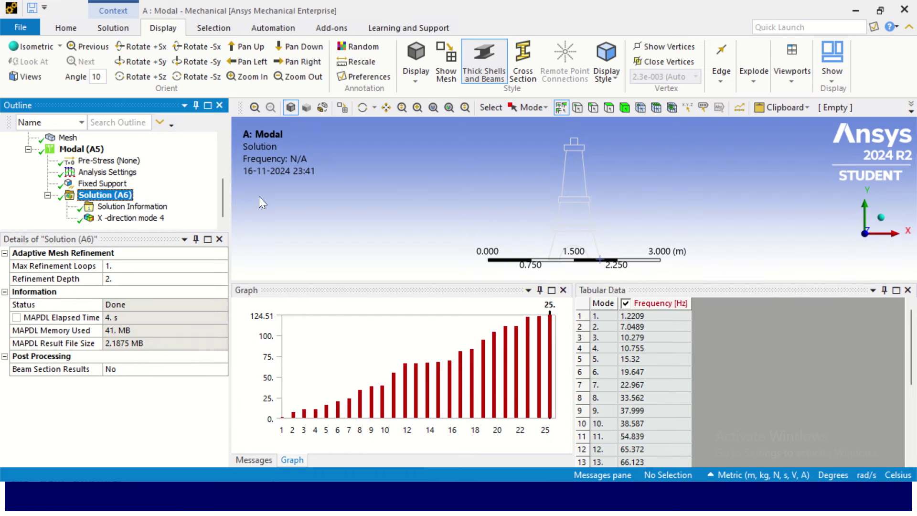
click(638, 437)
right_click(639, 437)
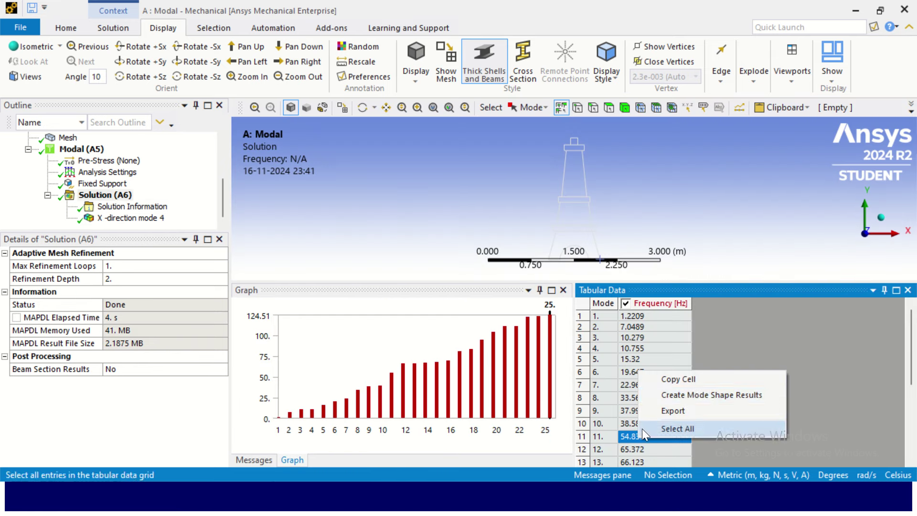
click(684, 395)
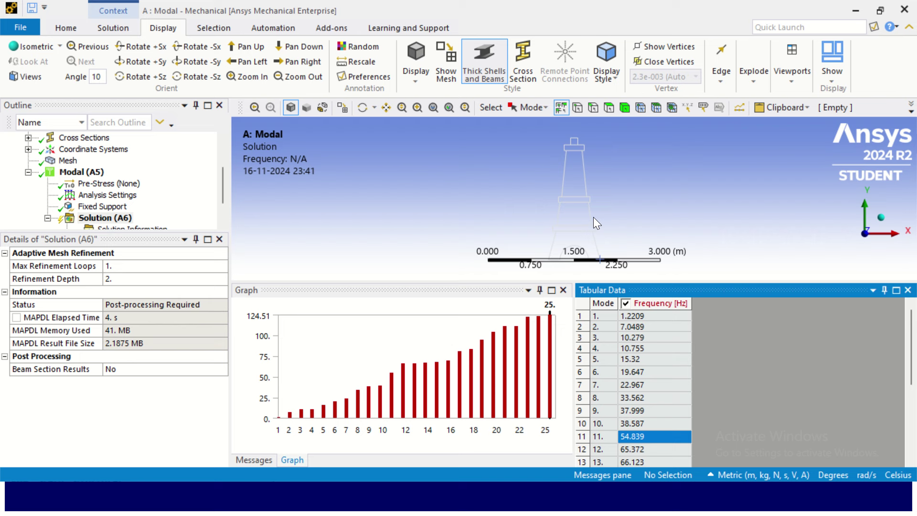
scroll(210, 223, down, 1)
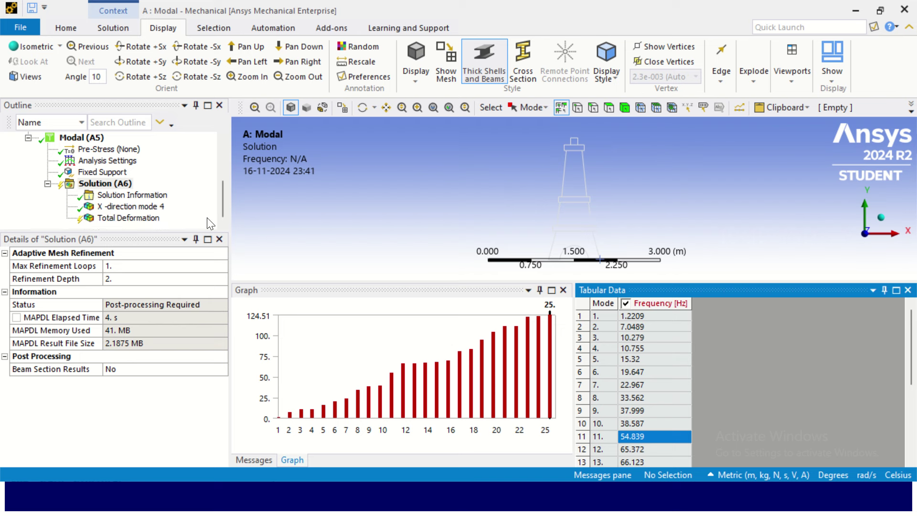
Step: Rename the mode 11 total deformation result as "Y direction Mode 11" and evaluate all results
right_click(142, 219)
click(199, 436)
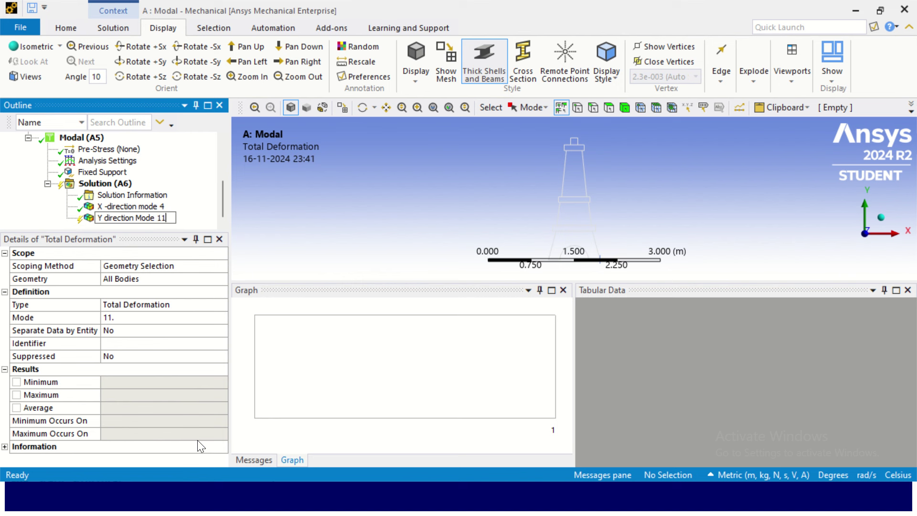
key(Return)
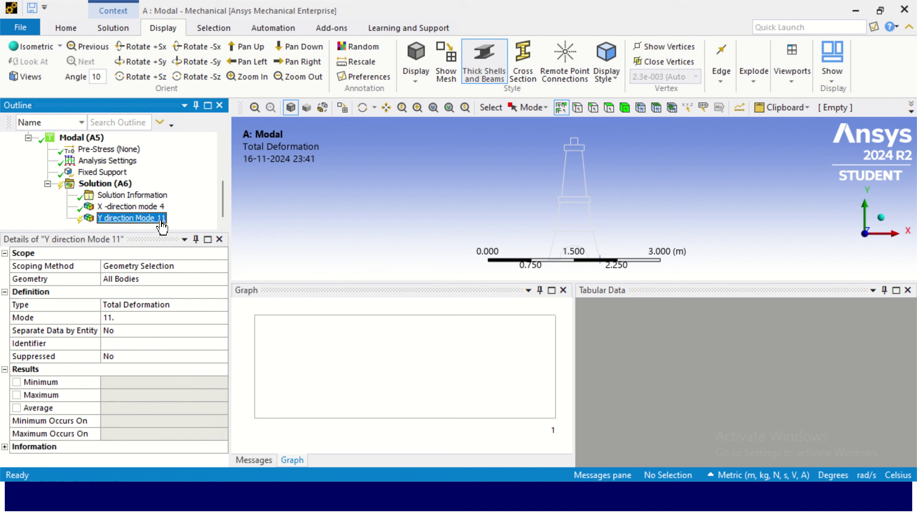
right_click(146, 222)
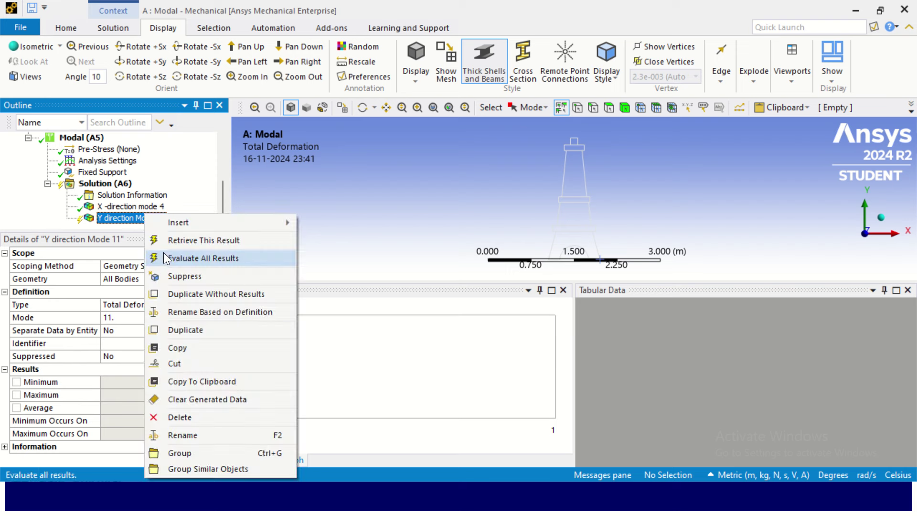
click(168, 259)
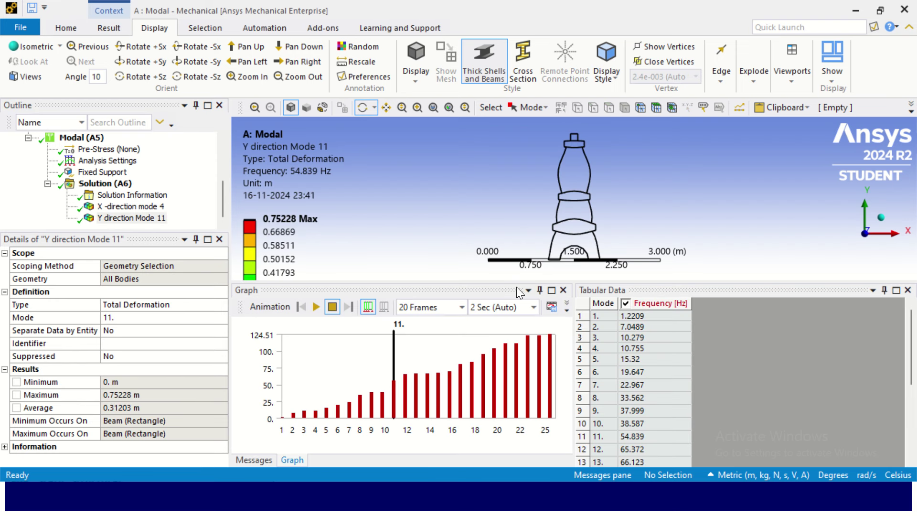
Step: Animate the Y direction mode 11 result, inspect it along the X, Y and Z axes and isometrically, and highlight its frequency
click(316, 307)
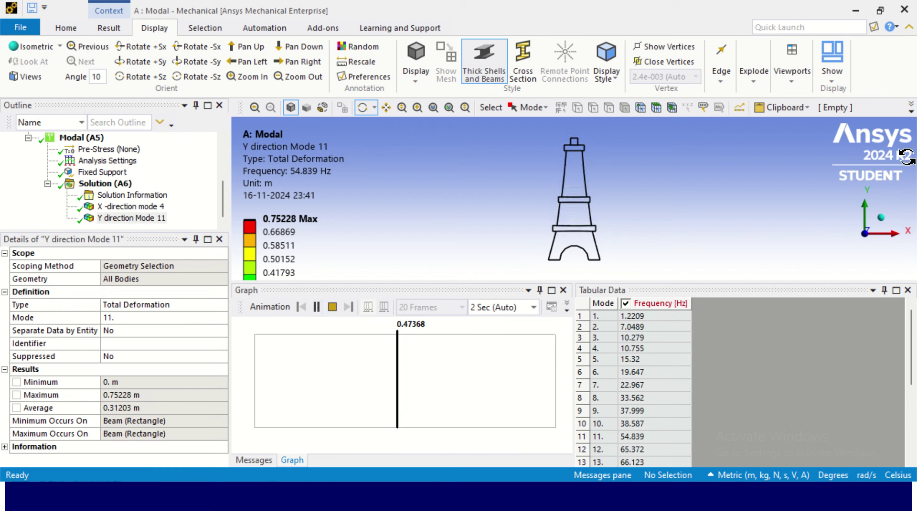
click(895, 232)
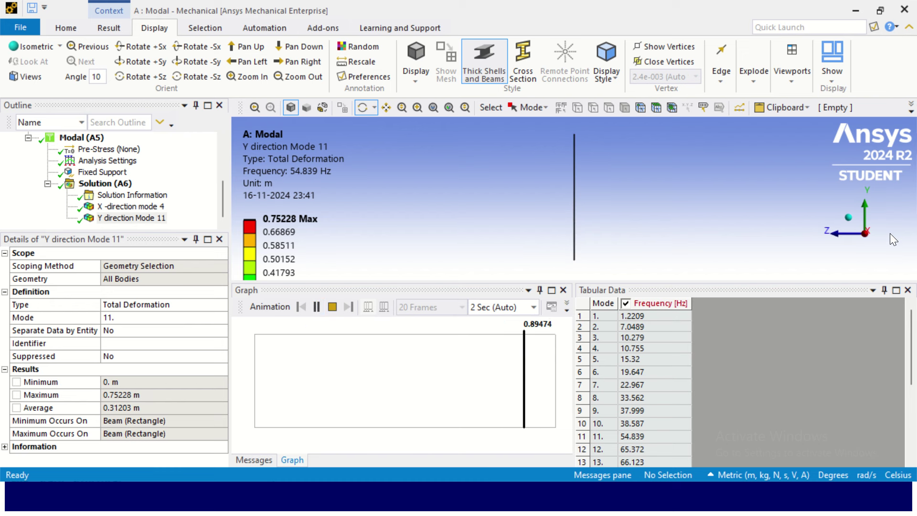
click(865, 208)
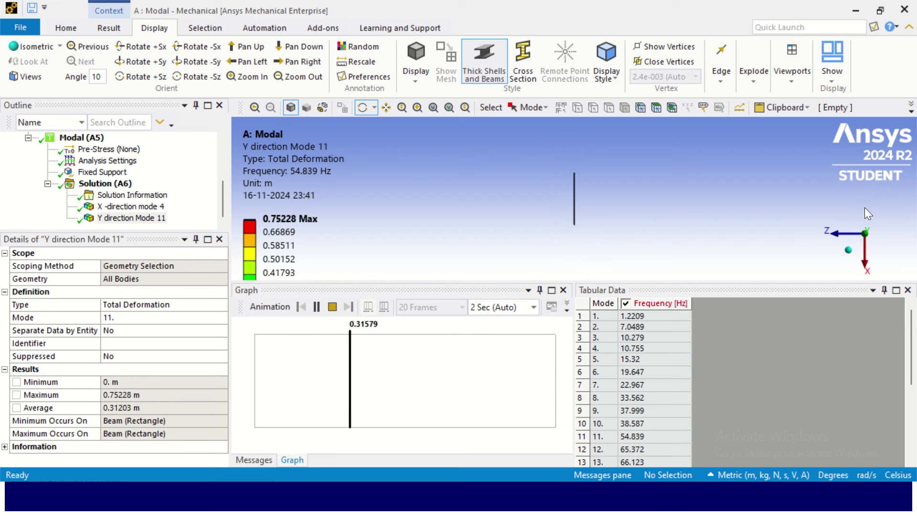
click(847, 234)
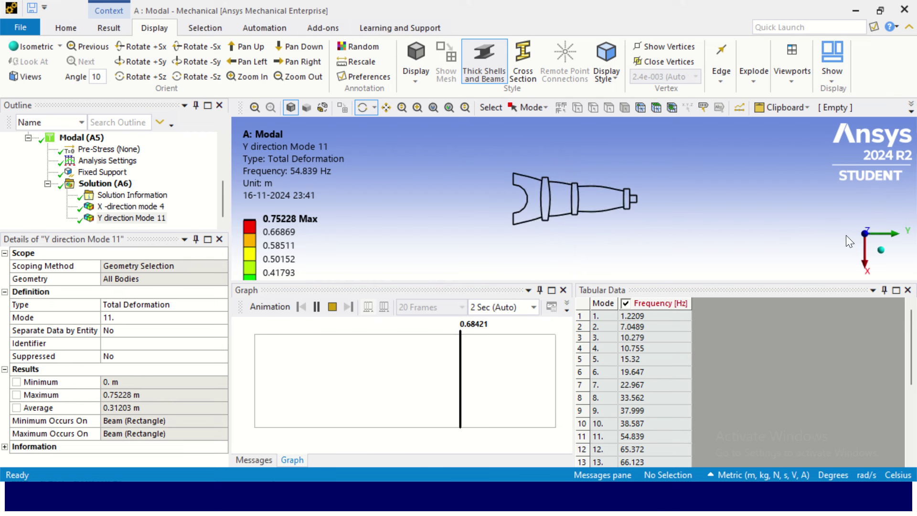
click(880, 250)
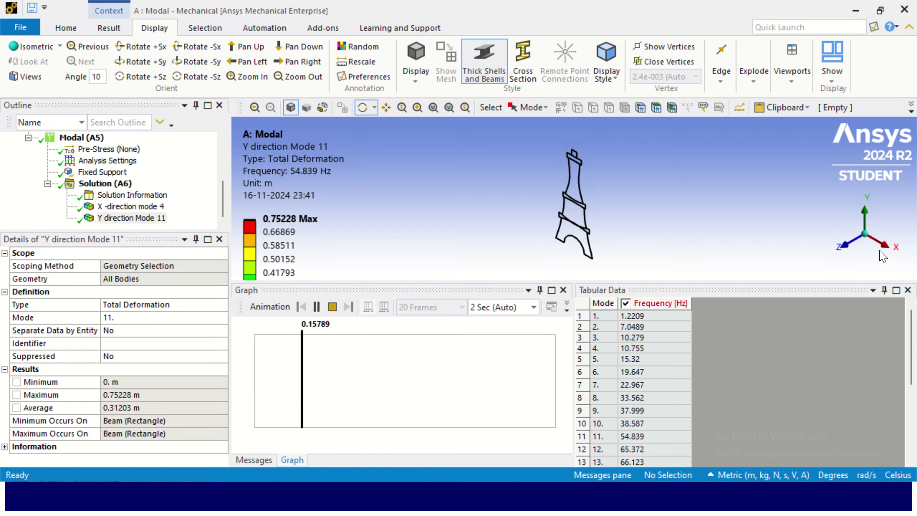
click(850, 246)
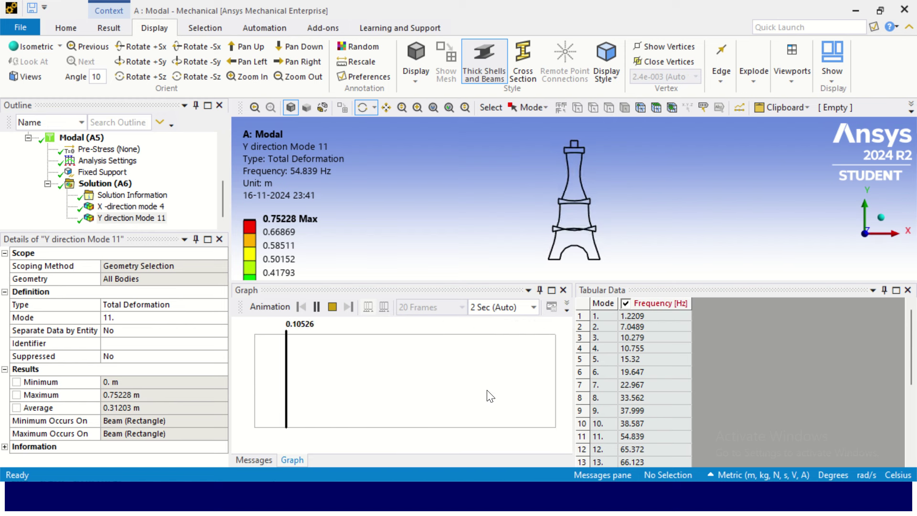
click(629, 441)
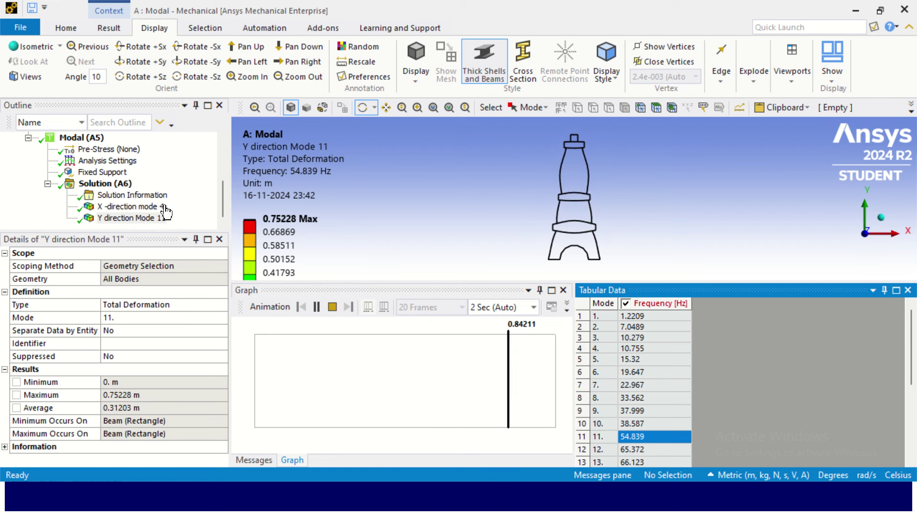
Step: Locate the Z direction participation factor calculation in the solver output of Solution Information and highlight its mode 1 row
click(143, 195)
scroll(461, 177, down, 3)
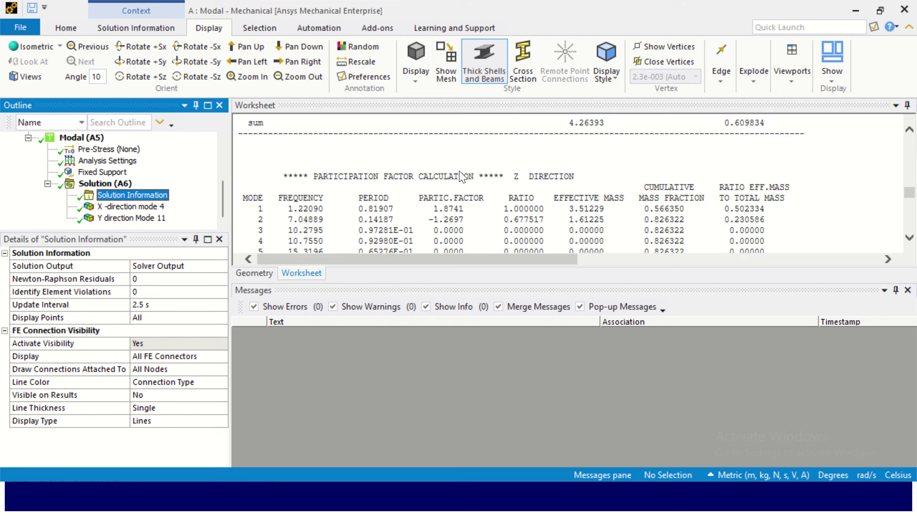
scroll(508, 188, down, 1)
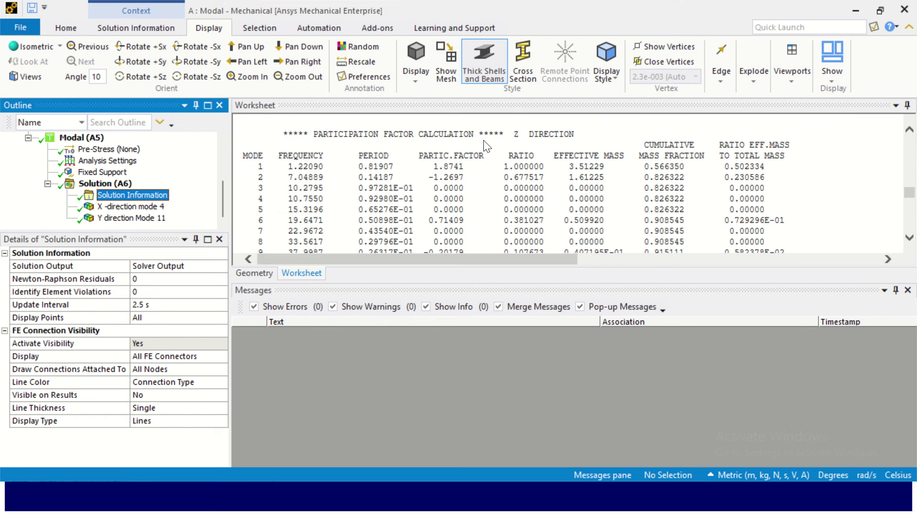
scroll(516, 139, down, 1)
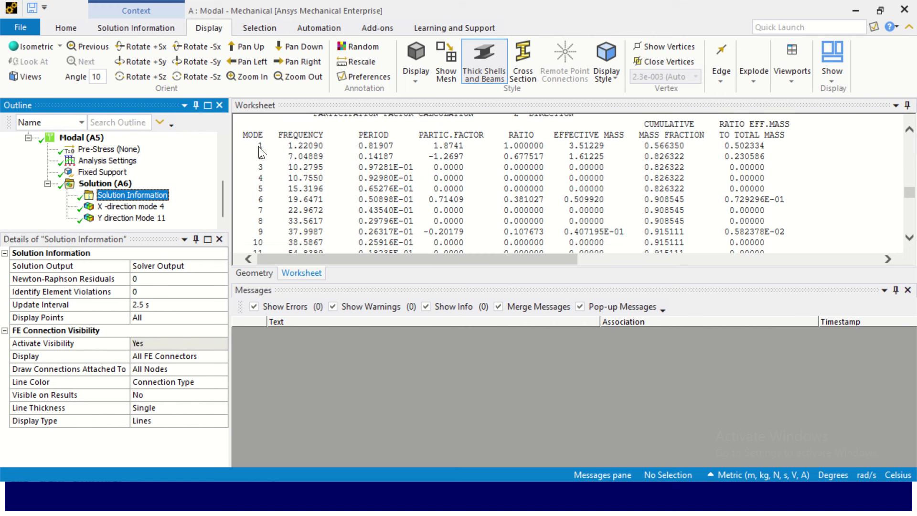
drag(260, 148, 759, 146)
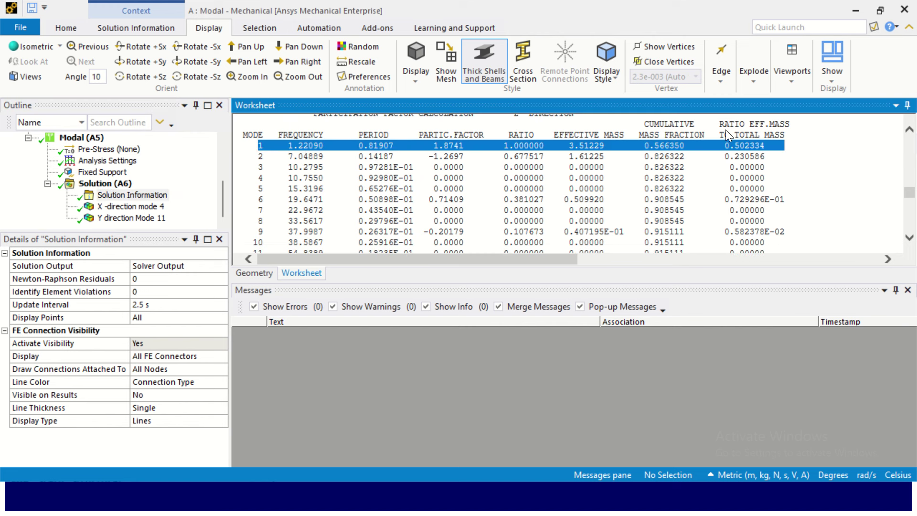
Step: Create a mode shape result for mode 1 from the solution's frequency table
click(127, 186)
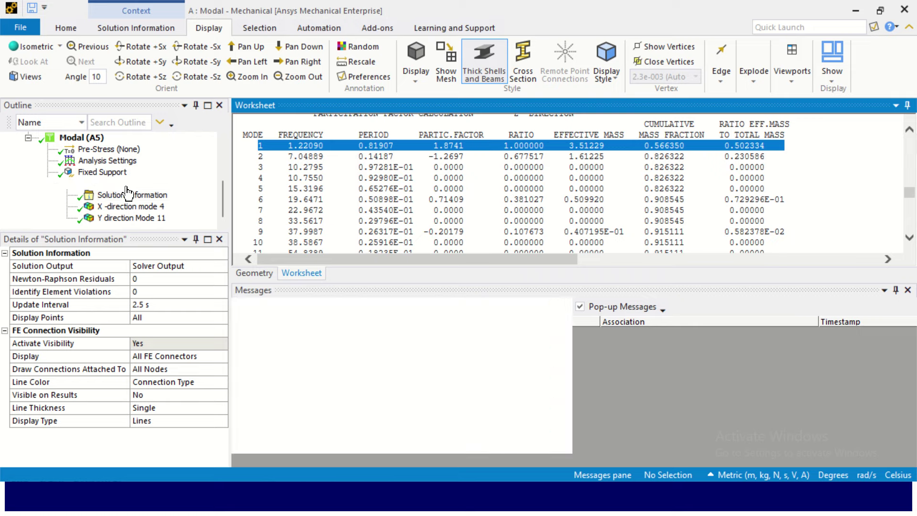
right_click(647, 319)
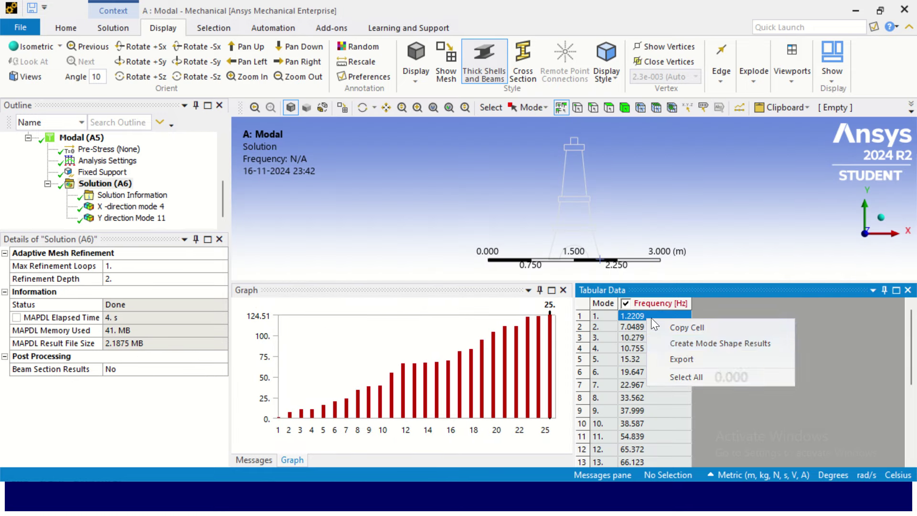
click(720, 344)
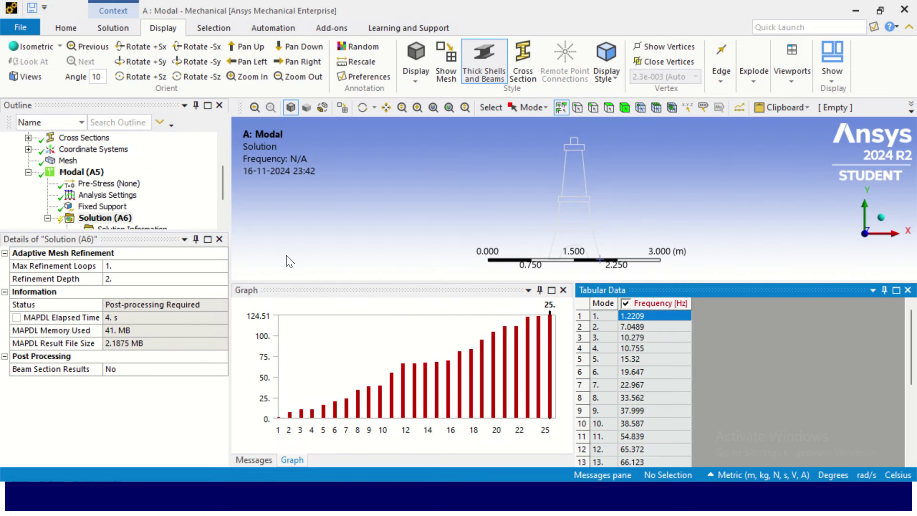
Step: Rename the mode 1 total deformation result as "Z direction mode 1" and evaluate all results
right_click(117, 218)
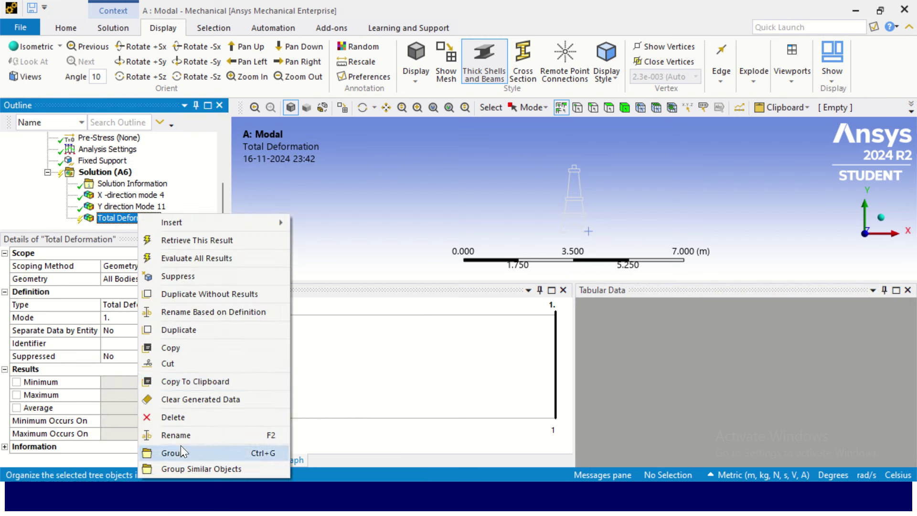
click(191, 435)
text(Z direction mode 1)
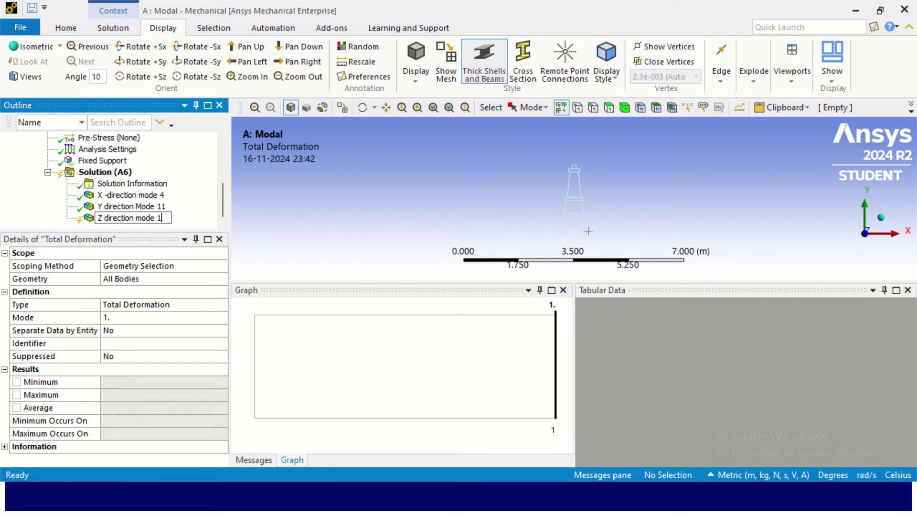
key(Return)
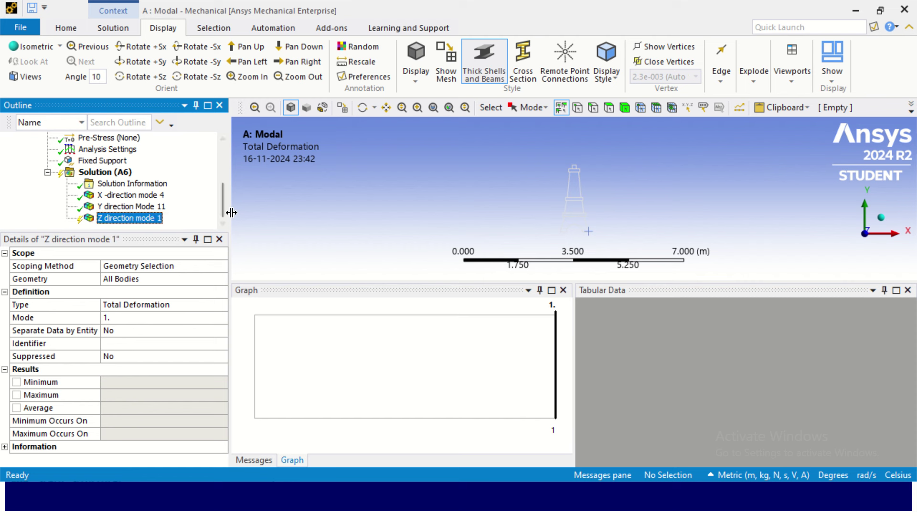
right_click(128, 216)
click(172, 258)
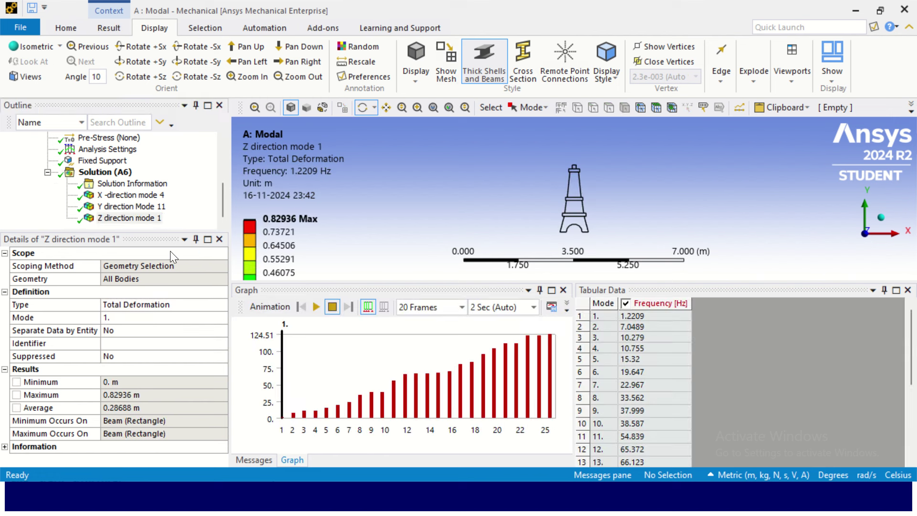
Step: Animate the Z direction mode 1 result in an enlarged graphics view and inspect it along the Z and X axes
click(159, 220)
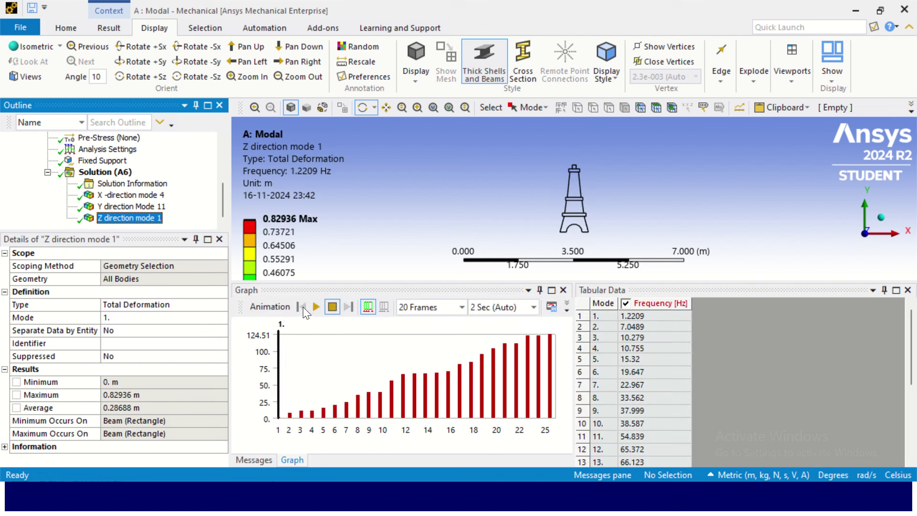
click(311, 306)
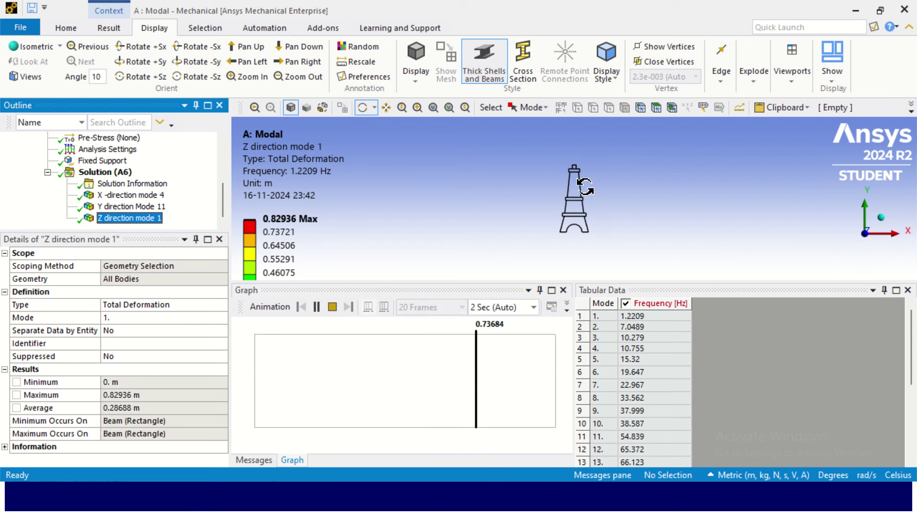
scroll(528, 199, up, 3)
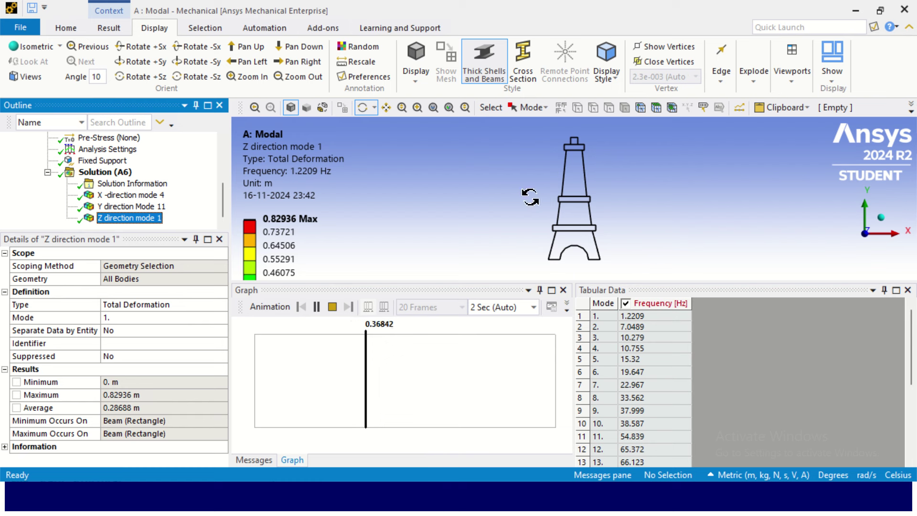
drag(613, 280, 614, 299)
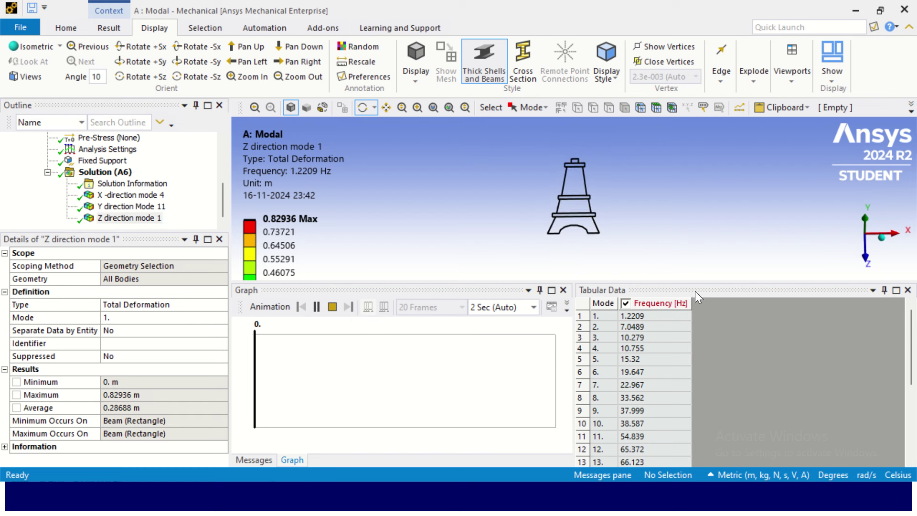
click(881, 238)
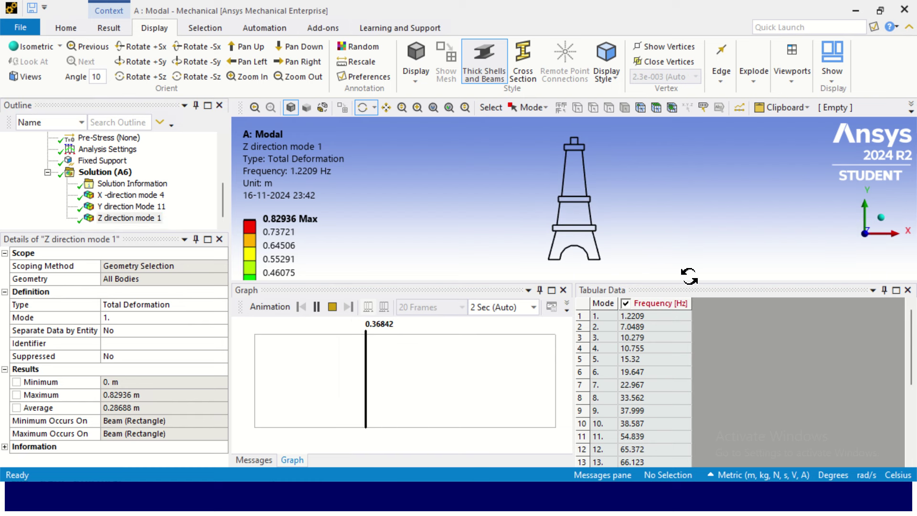
drag(688, 281, 681, 374)
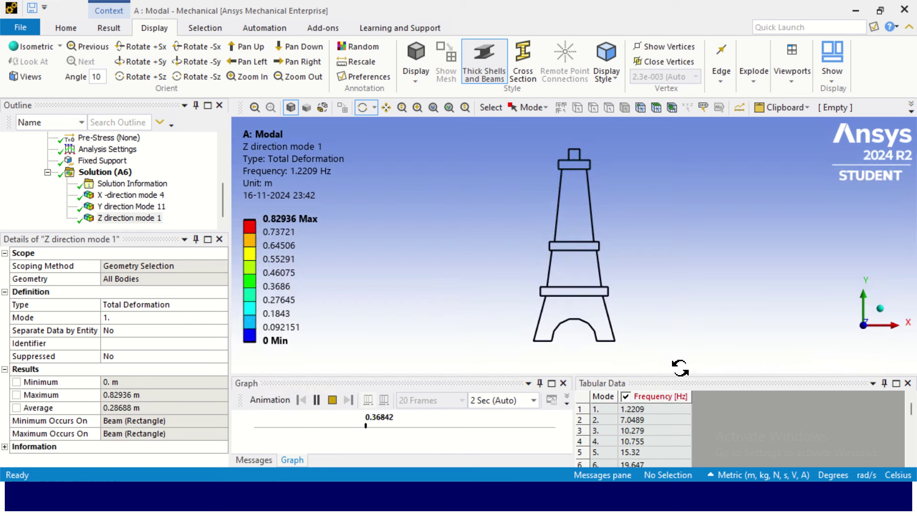
click(894, 328)
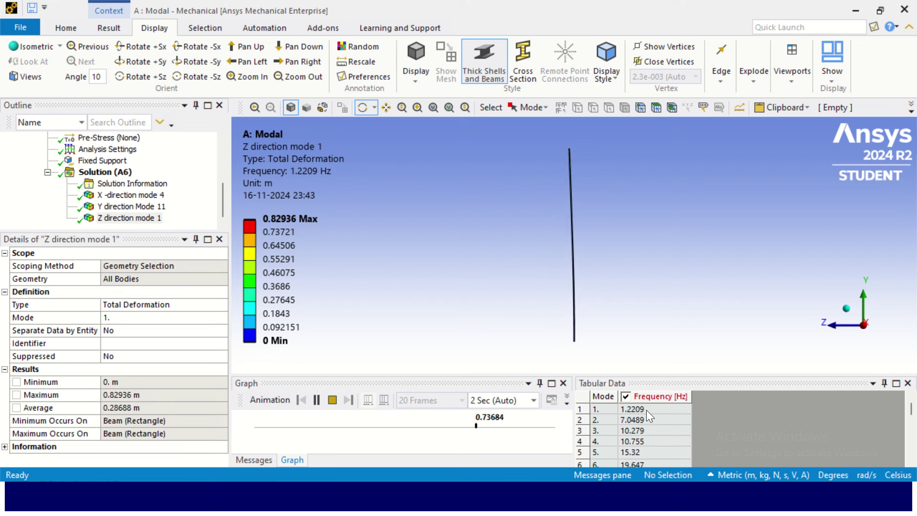
Step: Review the Y direction Mode 11 result by highlighting its frequency in the table and viewing the deformed tower isometrically
drag(641, 377, 640, 309)
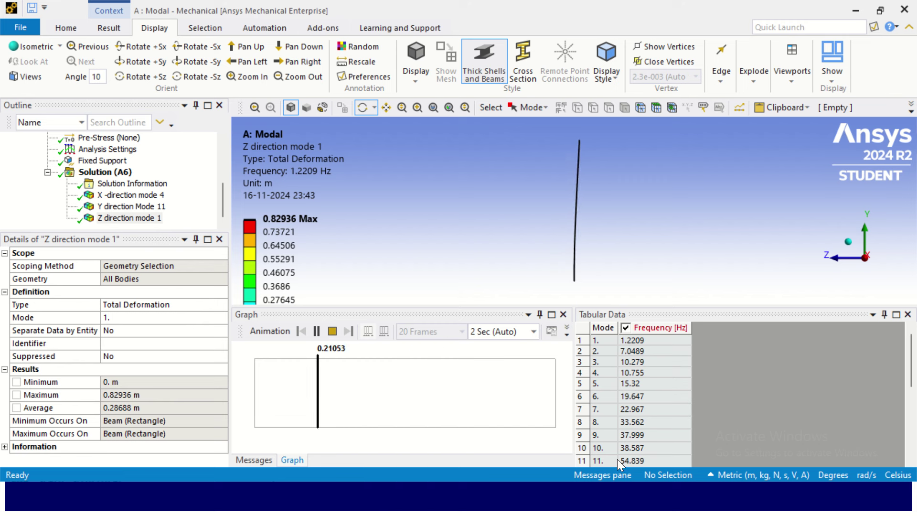
scroll(617, 459, down, 1)
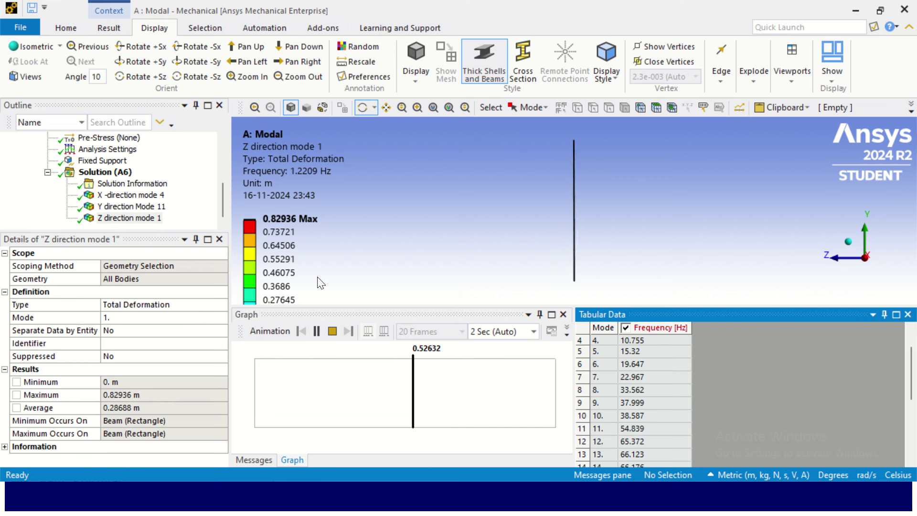
click(125, 207)
scroll(621, 465, down, 2)
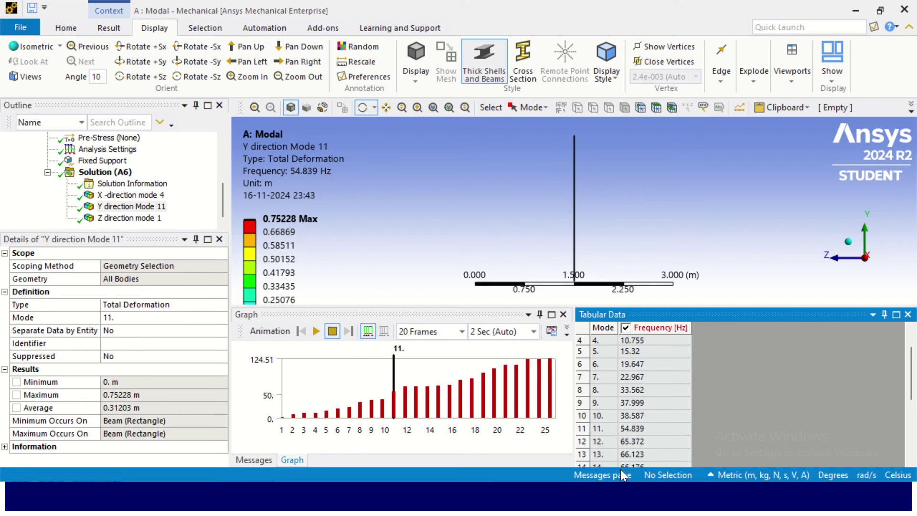
click(627, 393)
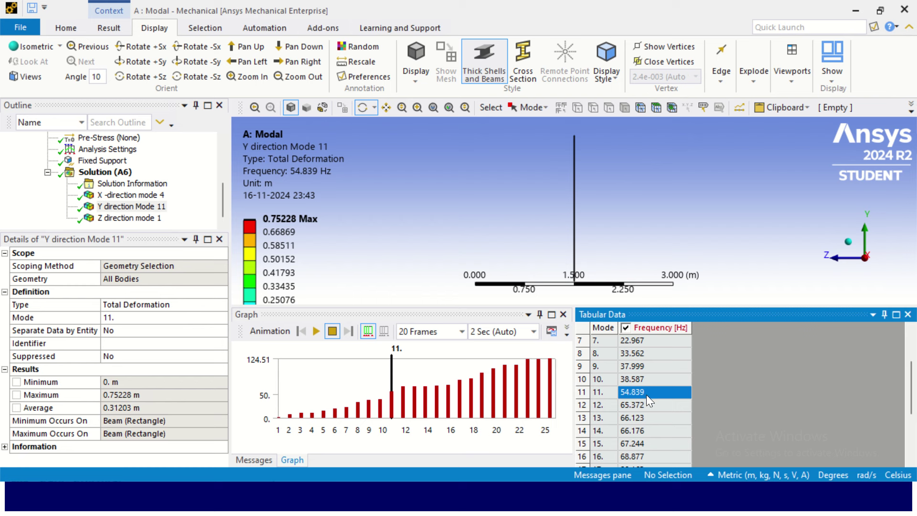
click(849, 241)
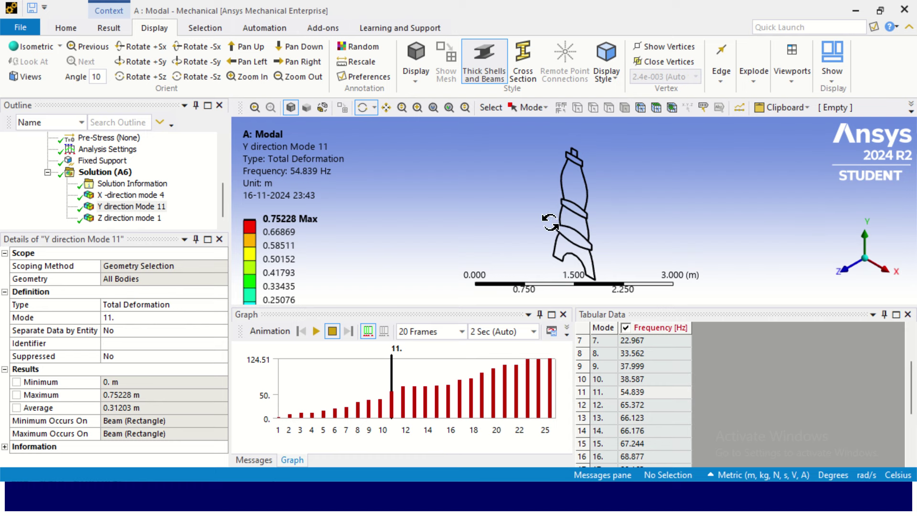
Step: Examine the participation factor calculations for the Z, ROTX and ROTY directions in the solver output of Solution Information
click(158, 185)
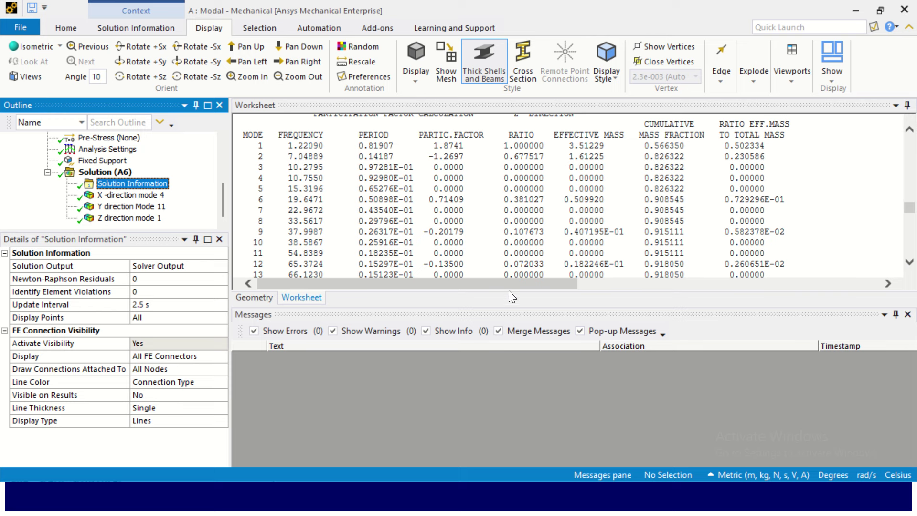
scroll(506, 157, down, 5)
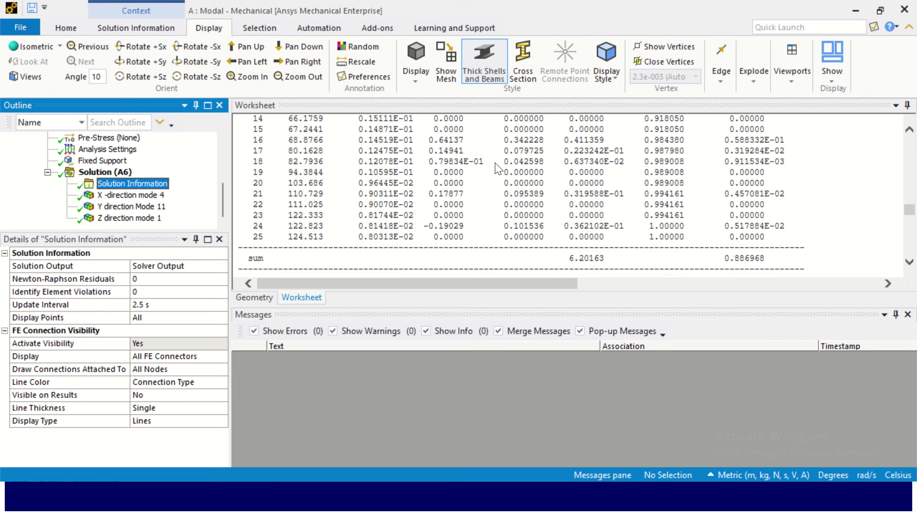
scroll(499, 168, down, 3)
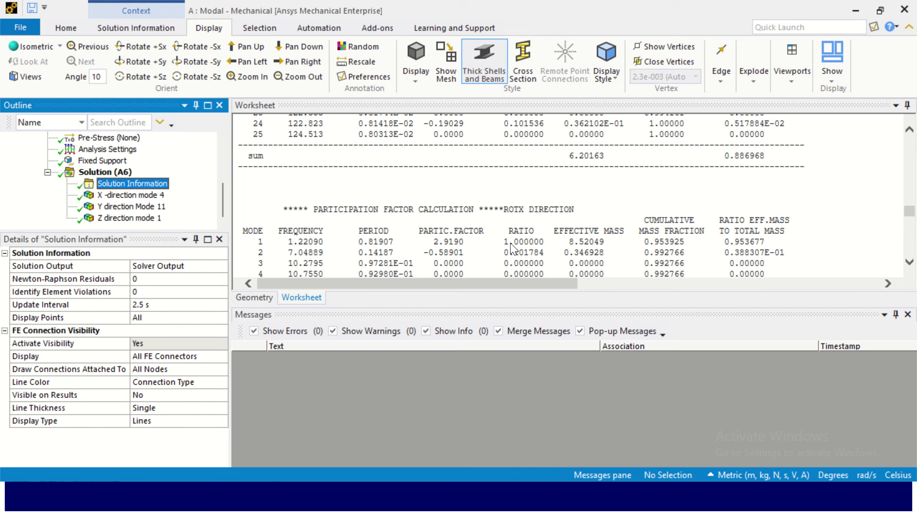
scroll(561, 191, down, 6)
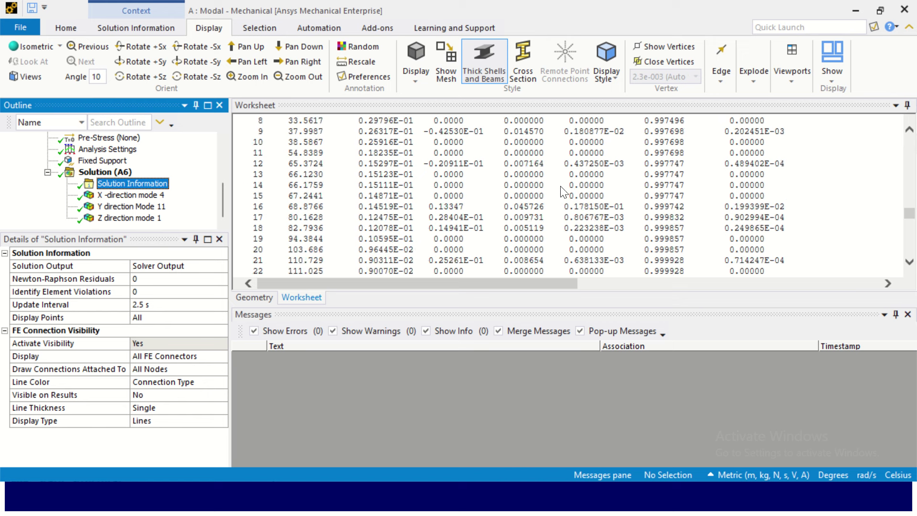
scroll(562, 191, up, 6)
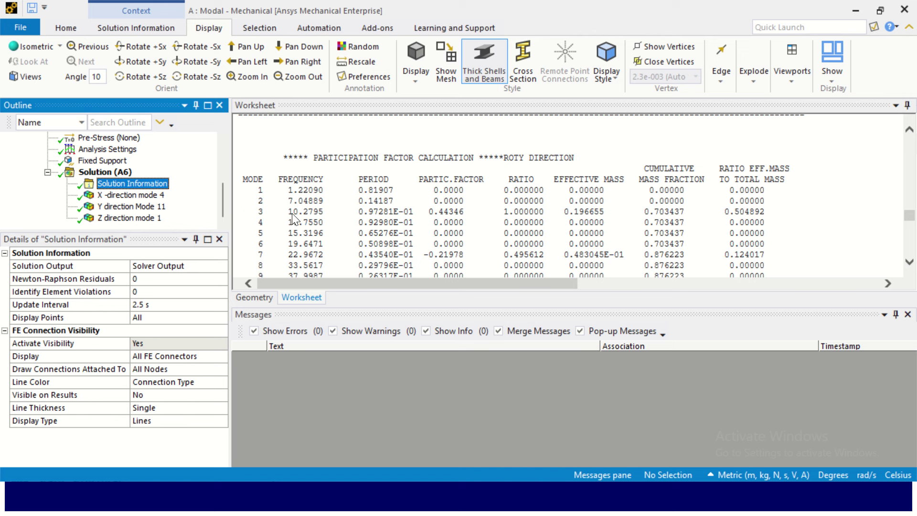
Step: Create a mode shape result for mode 3 from the solution's frequency table
click(116, 173)
click(628, 359)
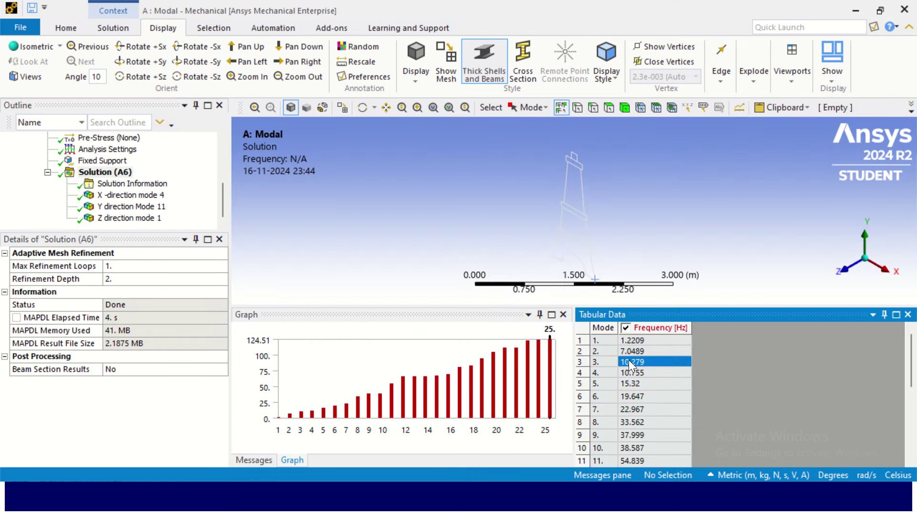
right_click(630, 359)
click(675, 383)
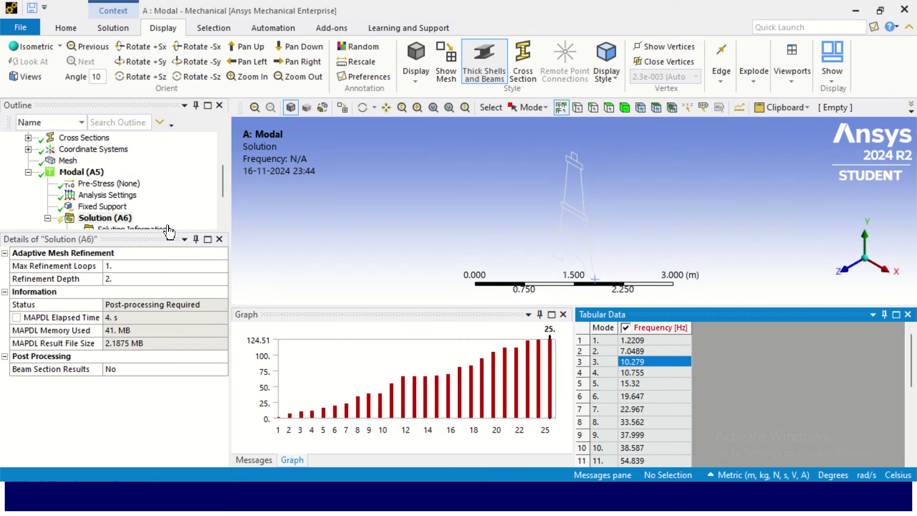
Step: Rename the mode 3 total deformation result as "rot about y mode 3" and evaluate all results
right_click(128, 218)
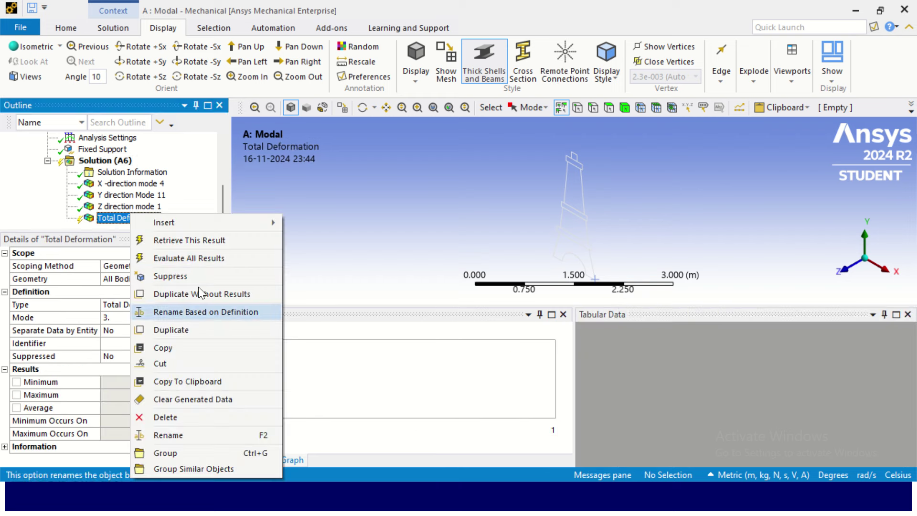
click(197, 435)
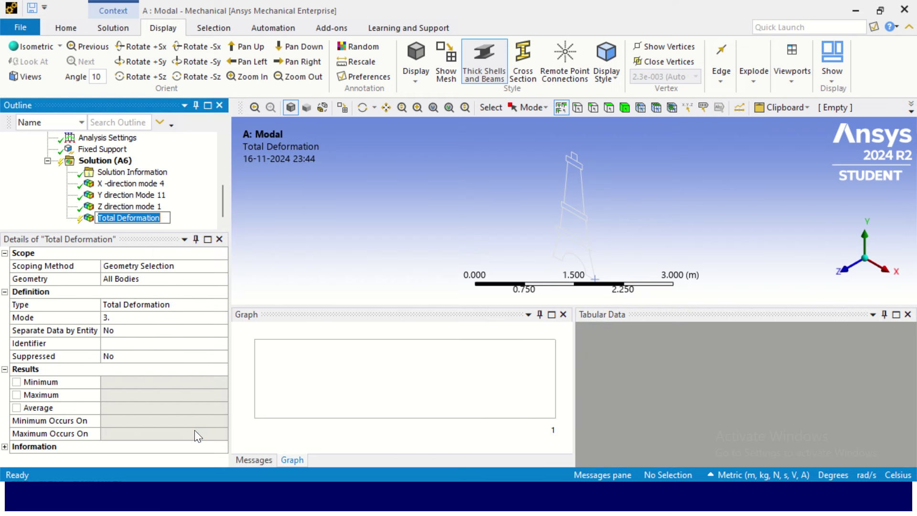
text(rot about y m)
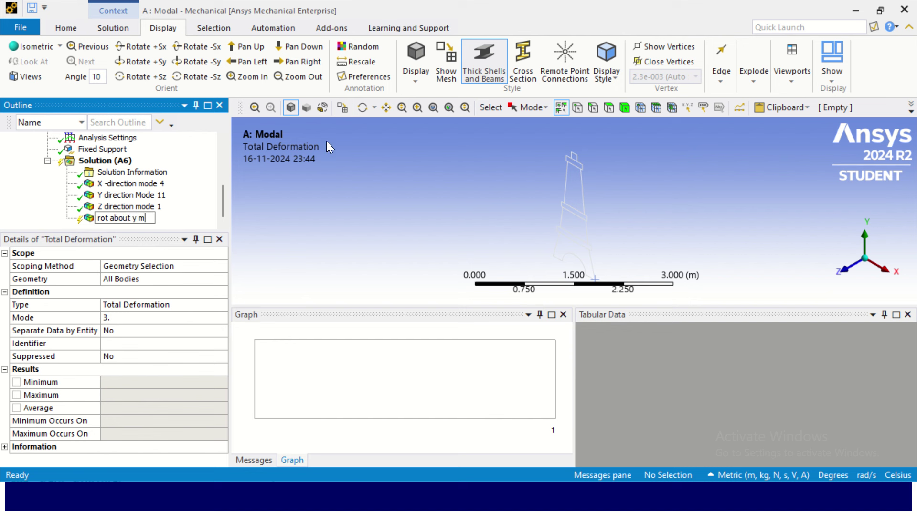
text(3)
click(198, 218)
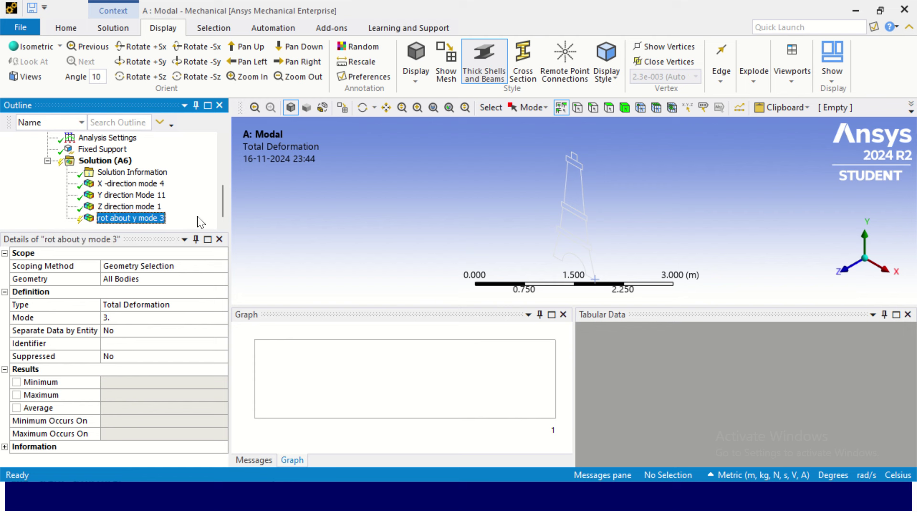
right_click(176, 220)
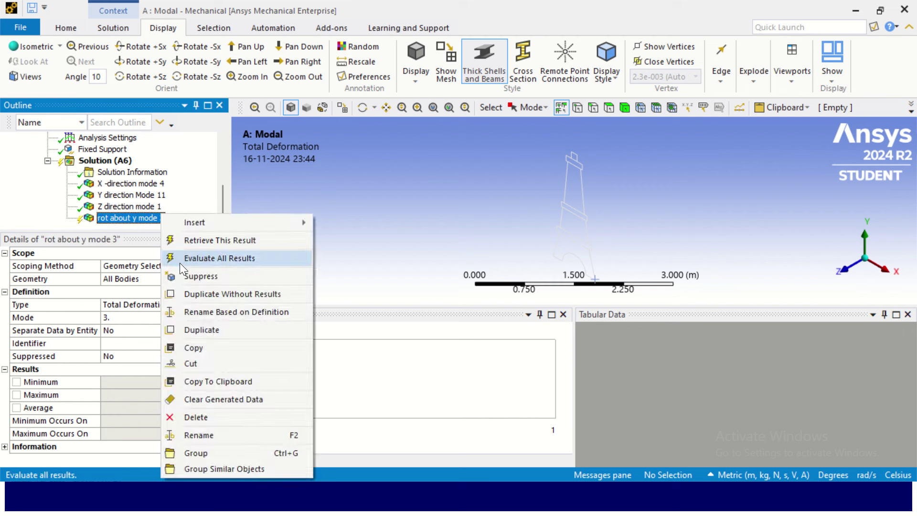
click(185, 258)
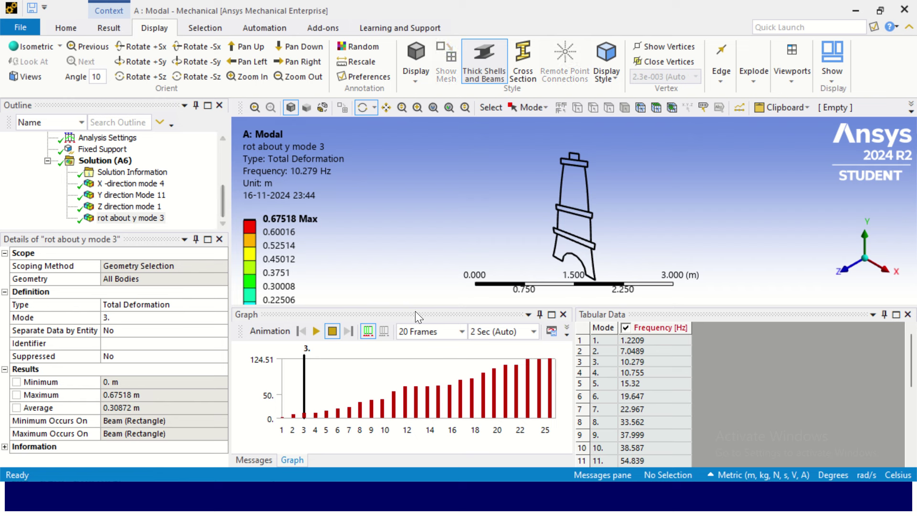
Step: Animate the rot about y mode 3 result and inspect its rotation along the Y axis
click(316, 331)
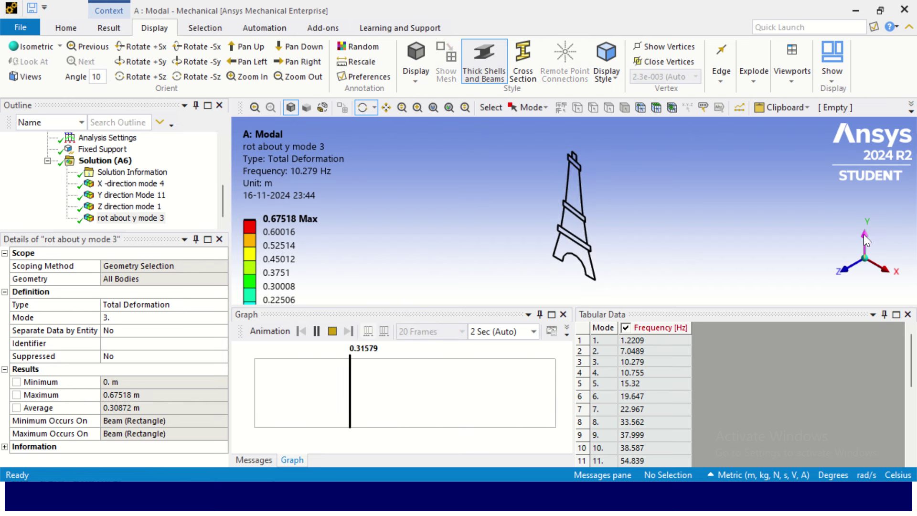
click(864, 234)
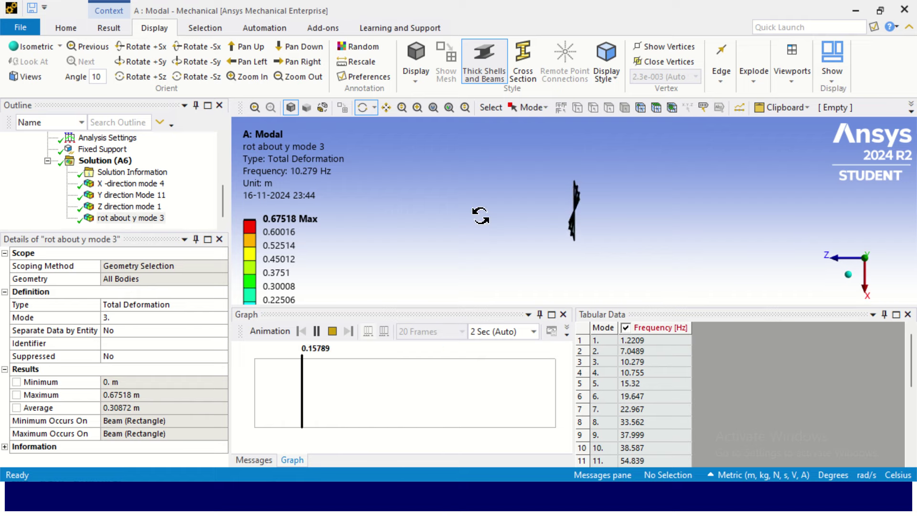
Step: Examine the ROTZ participation factor calculation in the solver output of Solution Information and highlight the mode 4 row
click(133, 172)
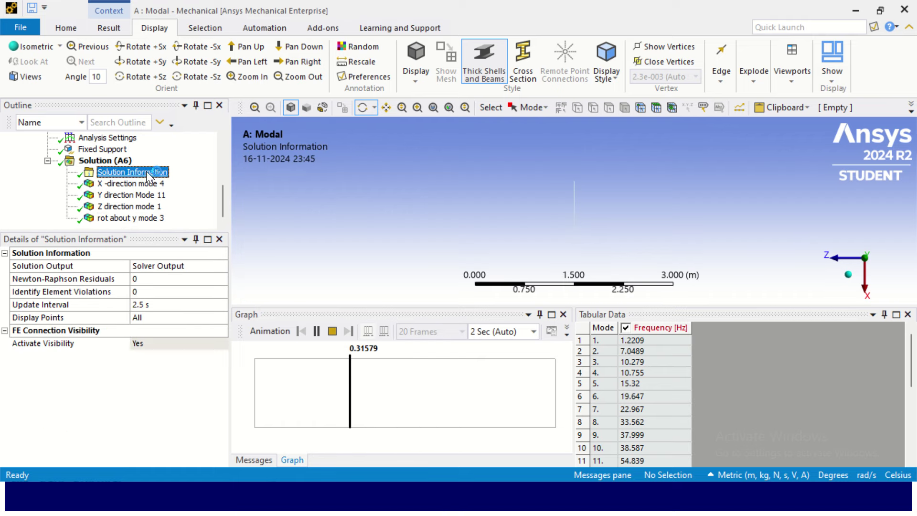
scroll(485, 223, down, 7)
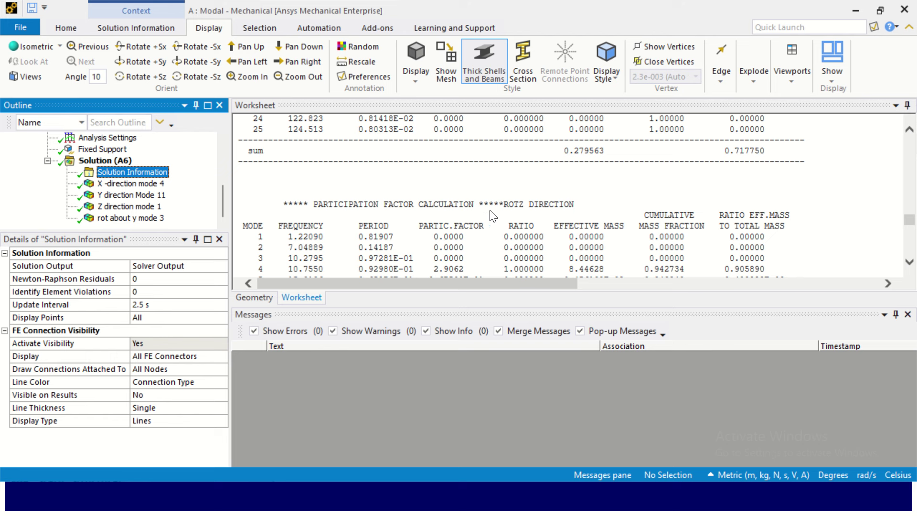
drag(503, 205, 524, 210)
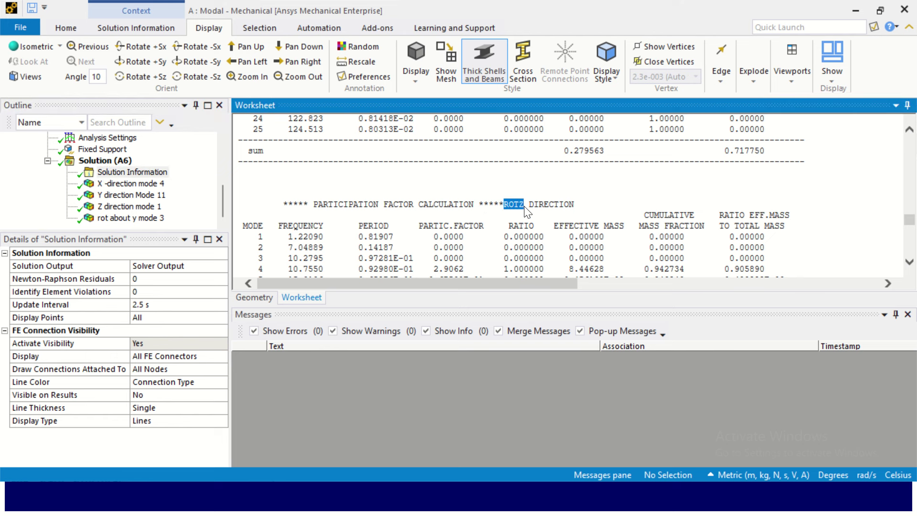
scroll(523, 207, down, 2)
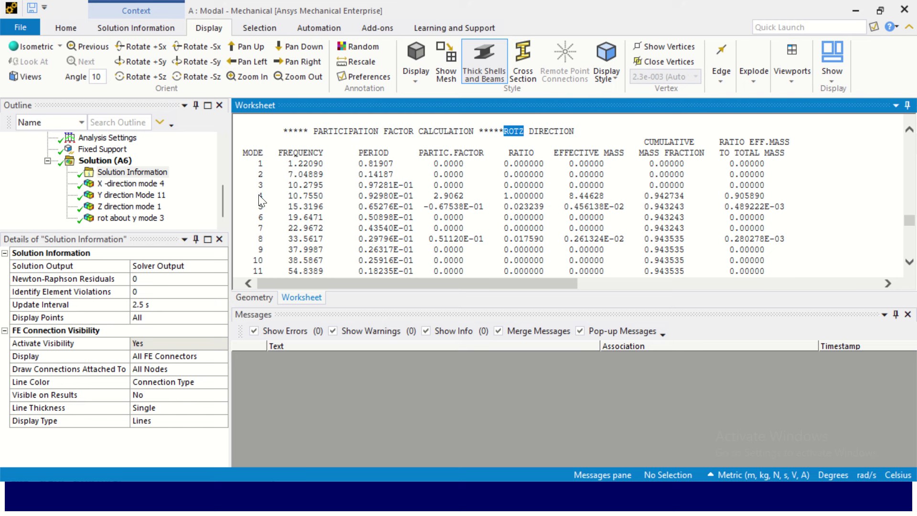
drag(261, 194, 778, 198)
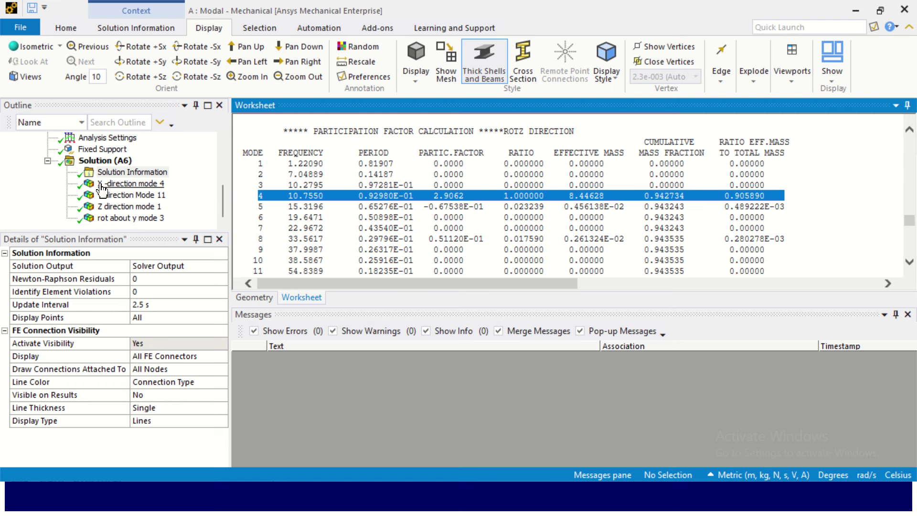
Step: View the Z direction mode 1 result, and review the full ROTZ participation table in an enlarged solver output worksheet
click(129, 207)
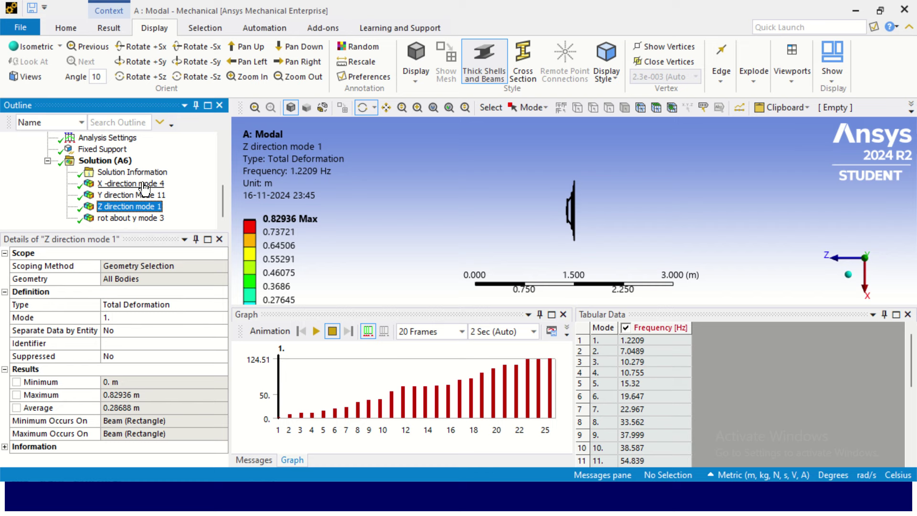
click(134, 172)
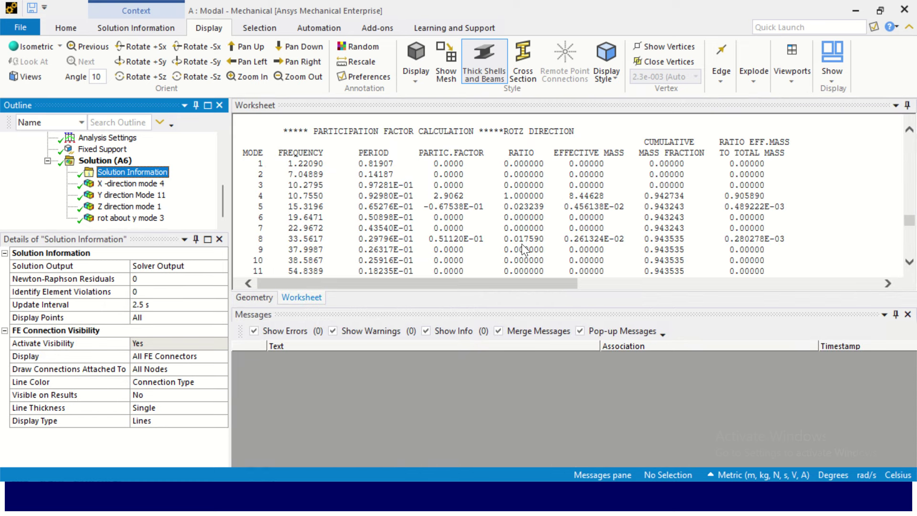
scroll(522, 254, down, 6)
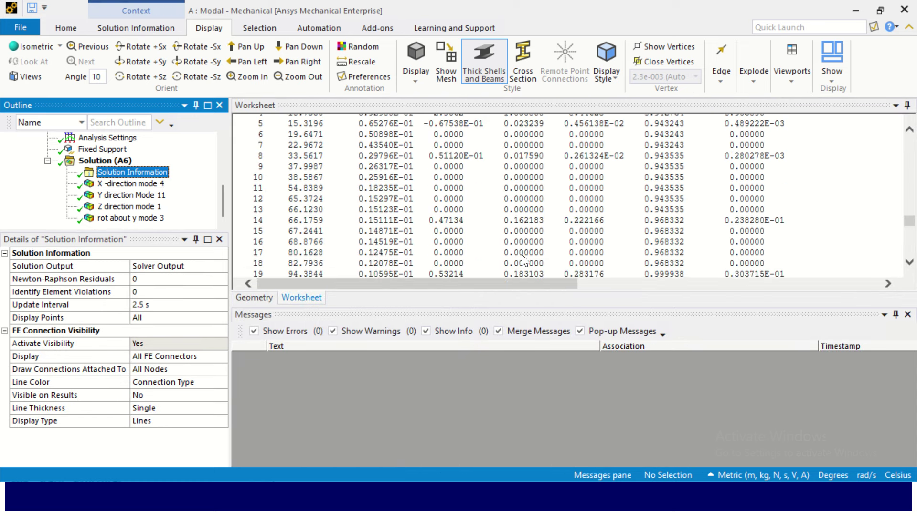
scroll(526, 260, down, 1)
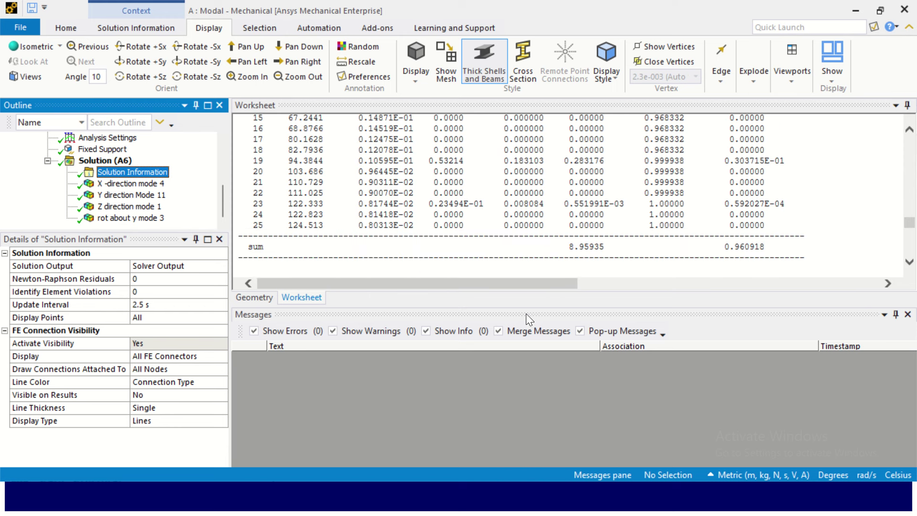
drag(528, 306, 529, 350)
scroll(518, 241, up, 9)
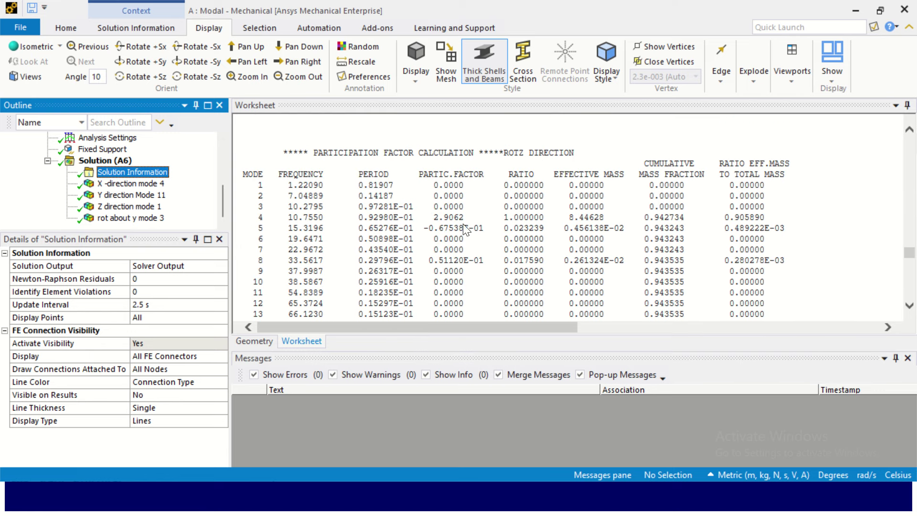
Step: Show the tower in isometric view and animate the X -direction mode 4 result
drag(145, 233, 149, 333)
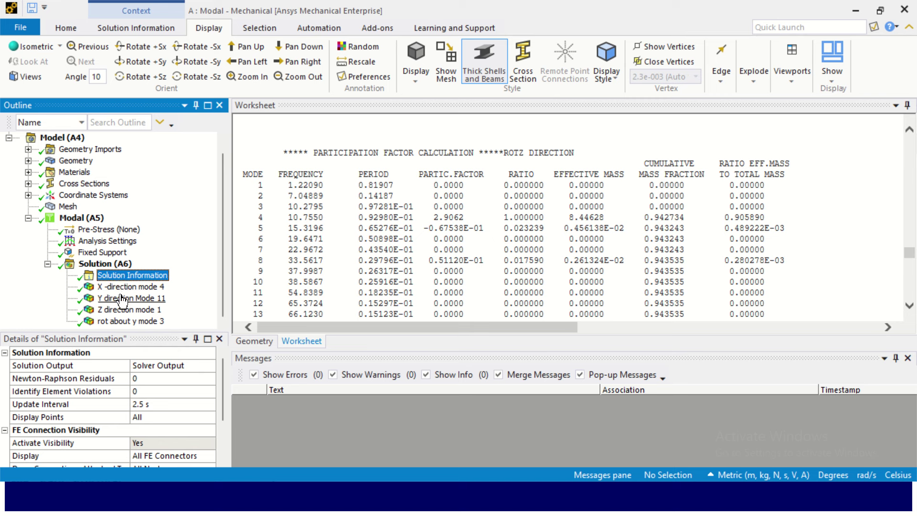
click(111, 264)
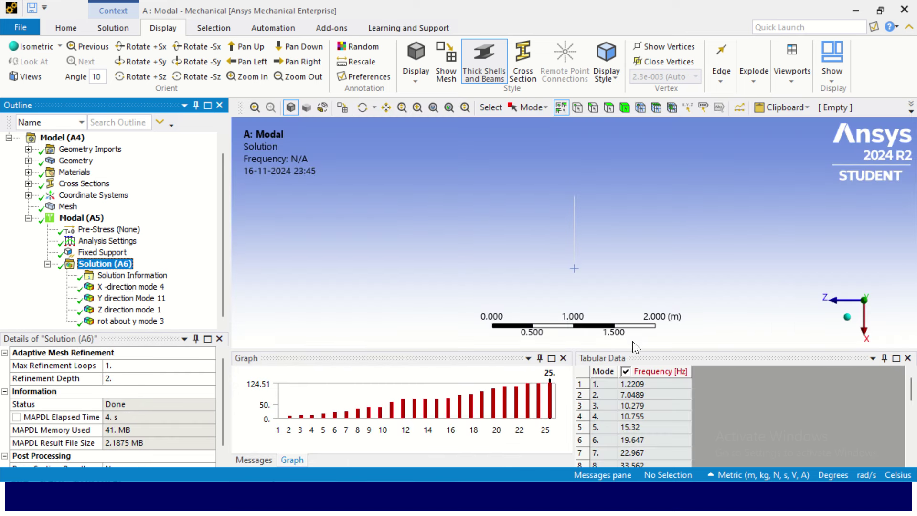
click(847, 317)
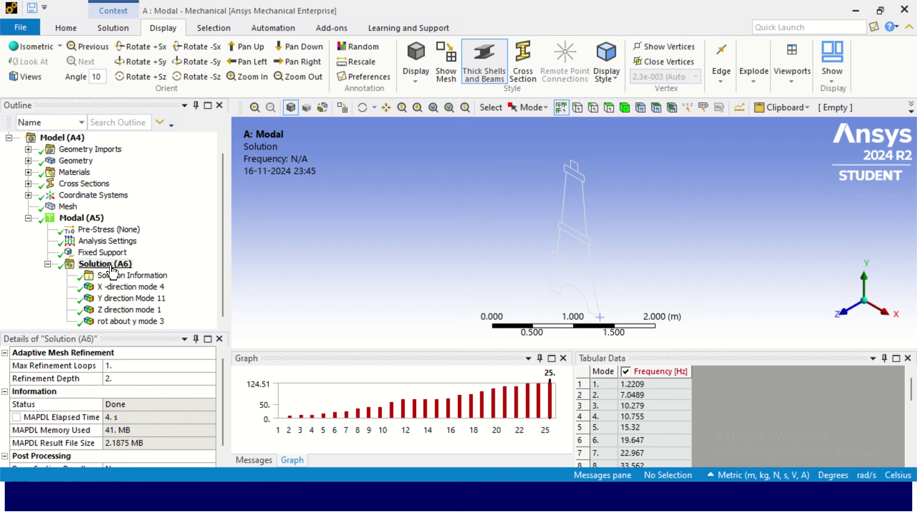
click(130, 286)
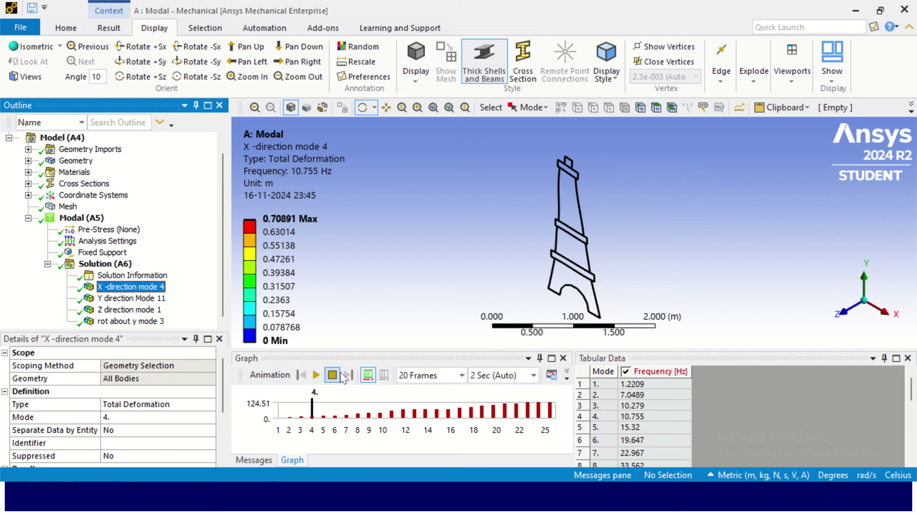
click(316, 375)
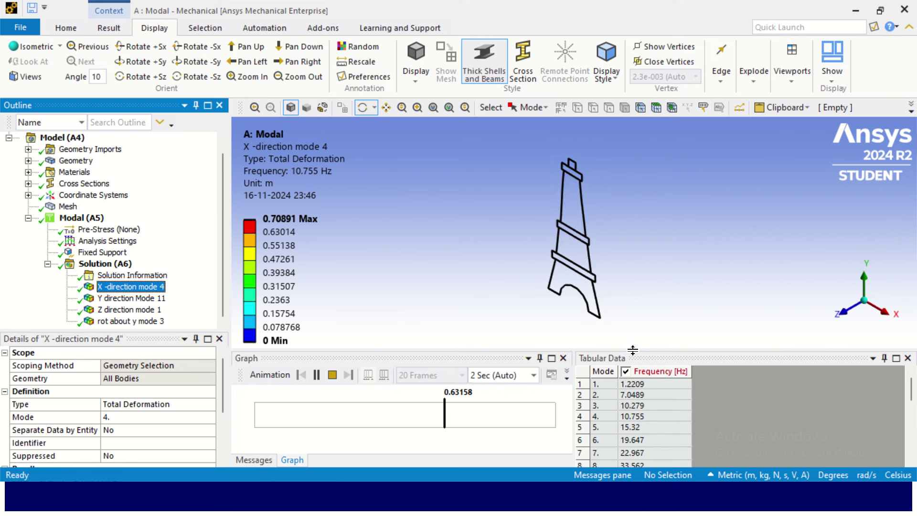
drag(632, 353, 625, 328)
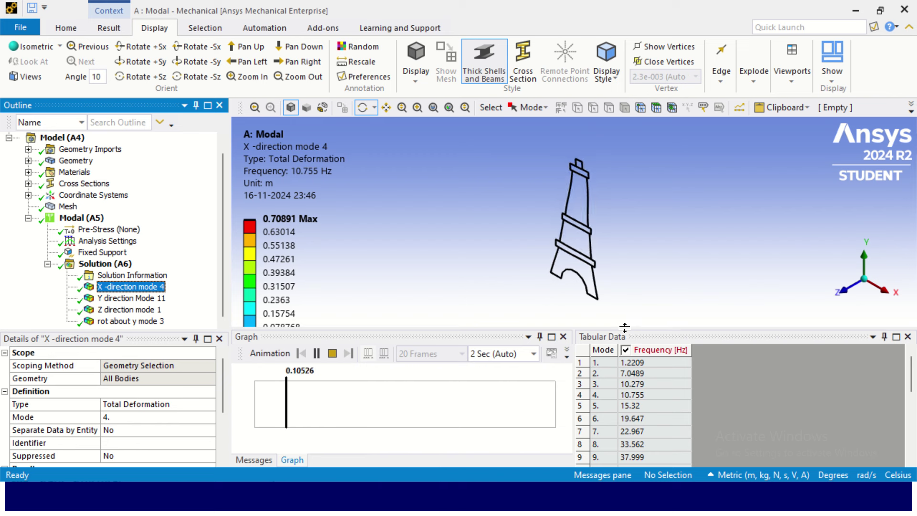
Step: Review the mode shapes of the Y direction Mode 11, Z direction mode 1 and rot about y mode 3 results
click(137, 299)
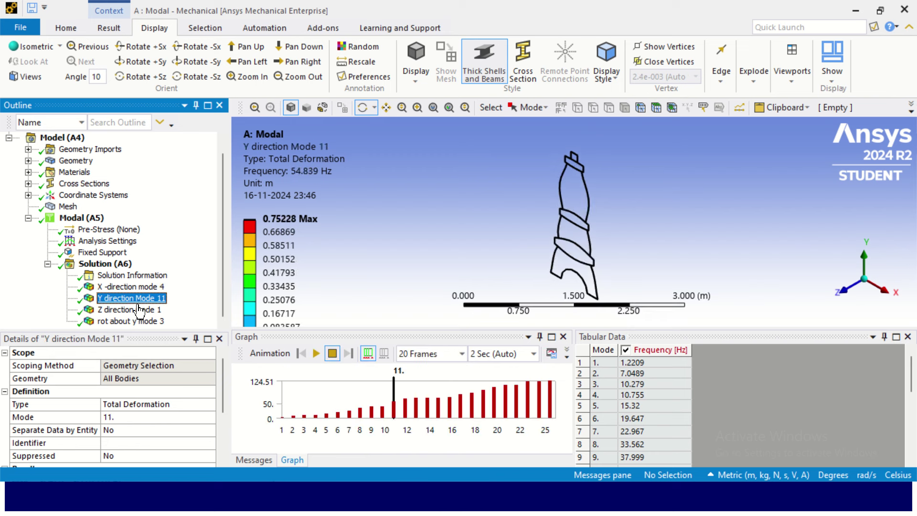
click(139, 311)
click(139, 322)
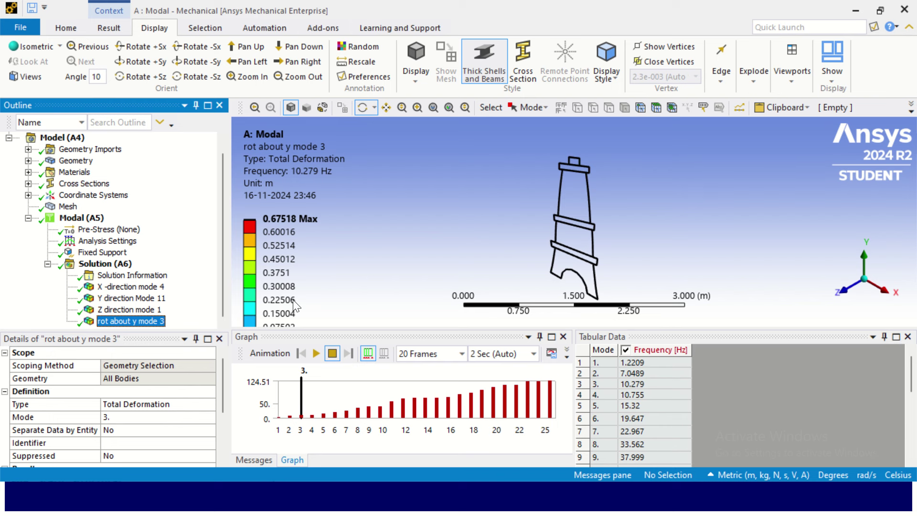
scroll(423, 227, down, 1)
scroll(423, 227, up, 2)
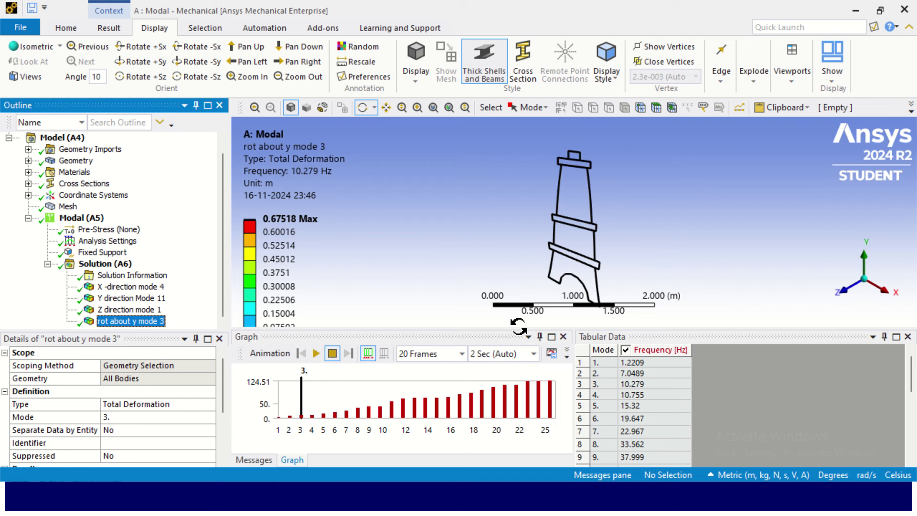
drag(514, 328, 514, 368)
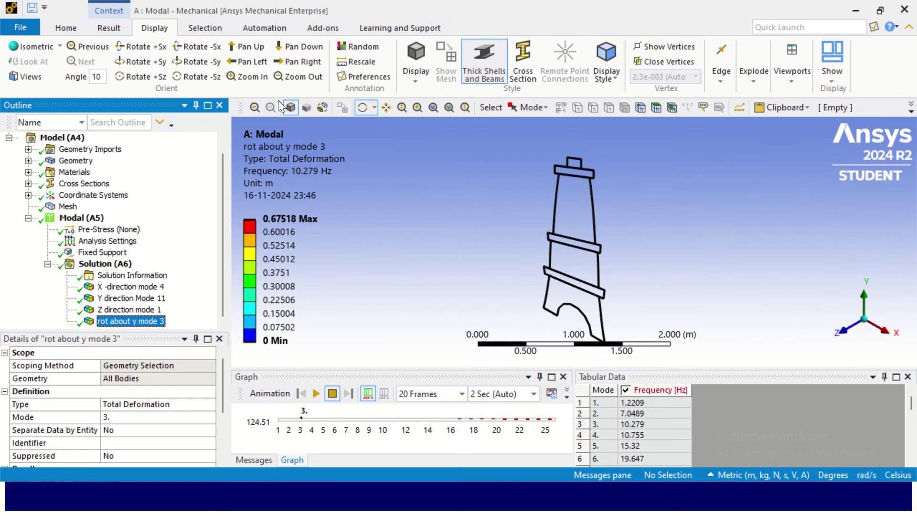
click(110, 24)
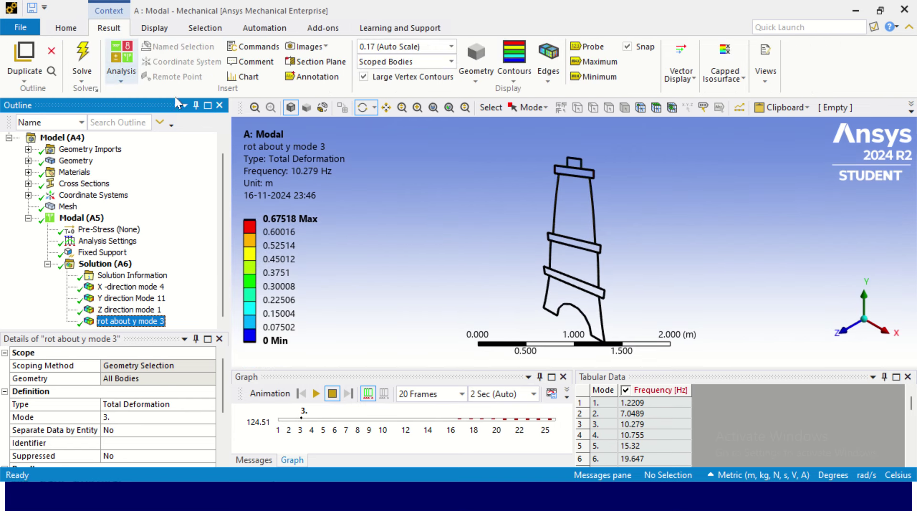
click(309, 48)
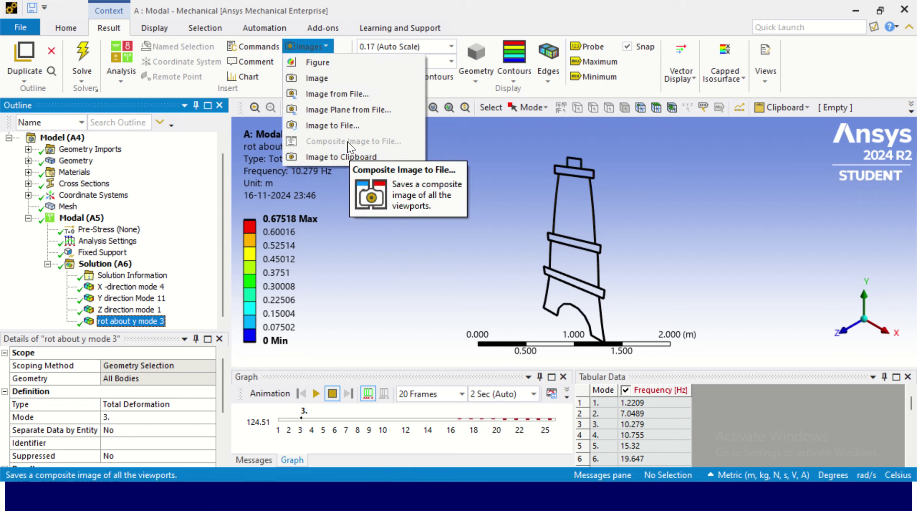
click(373, 232)
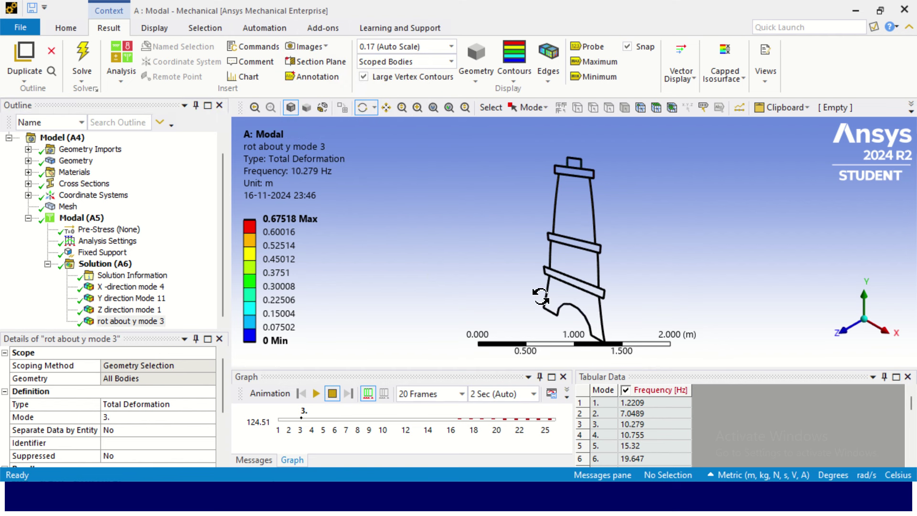
Step: Switch to the running PowerPoint slide show and advance from the Problem slide to the closing Thank You slide
click(854, 10)
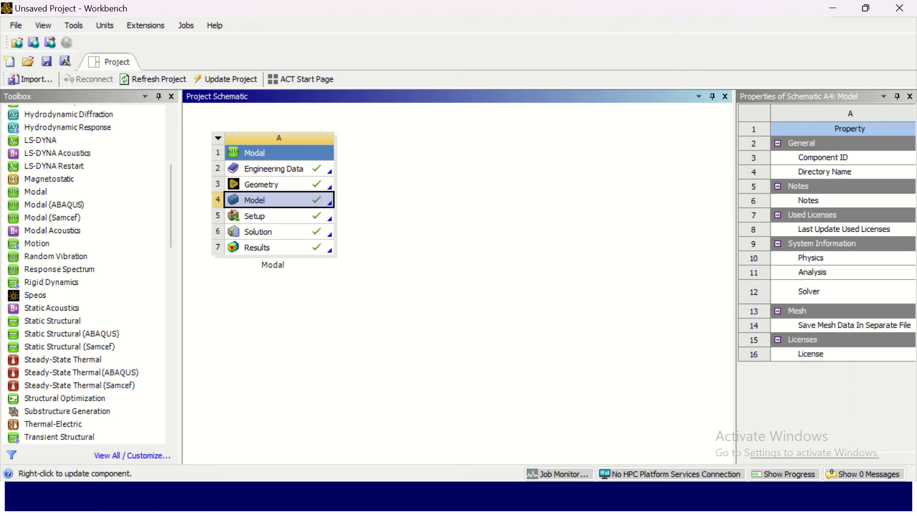
key(super)
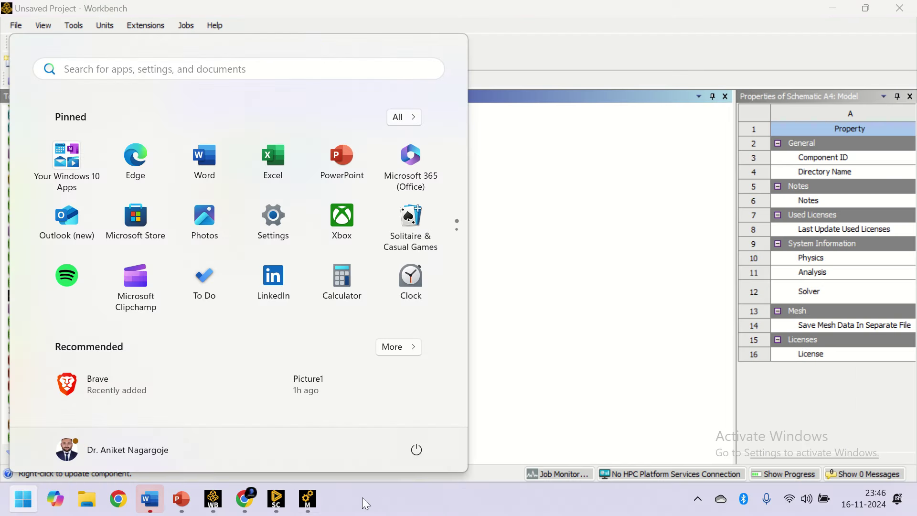
mouse_move(189, 505)
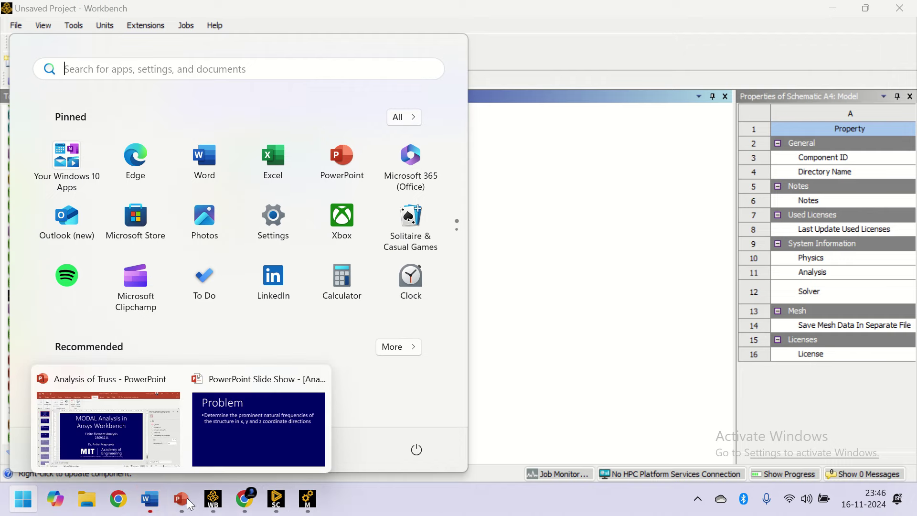
click(252, 448)
click(400, 378)
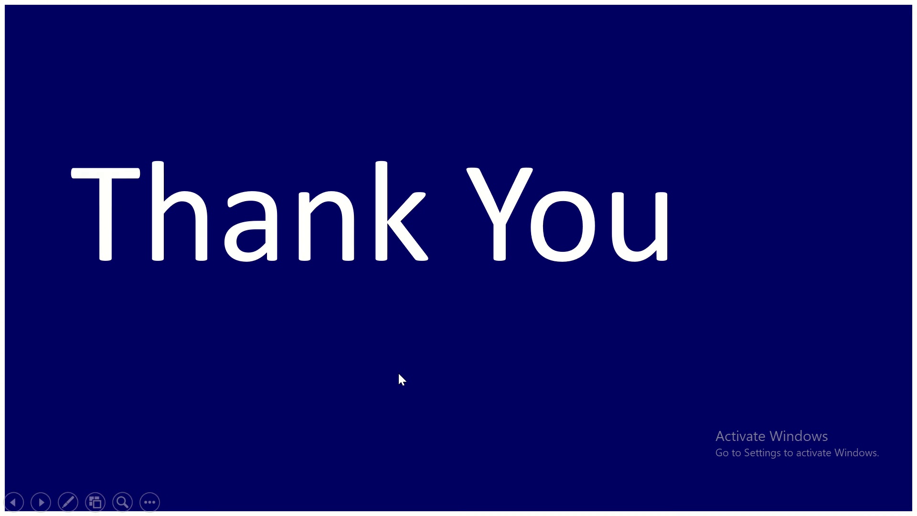